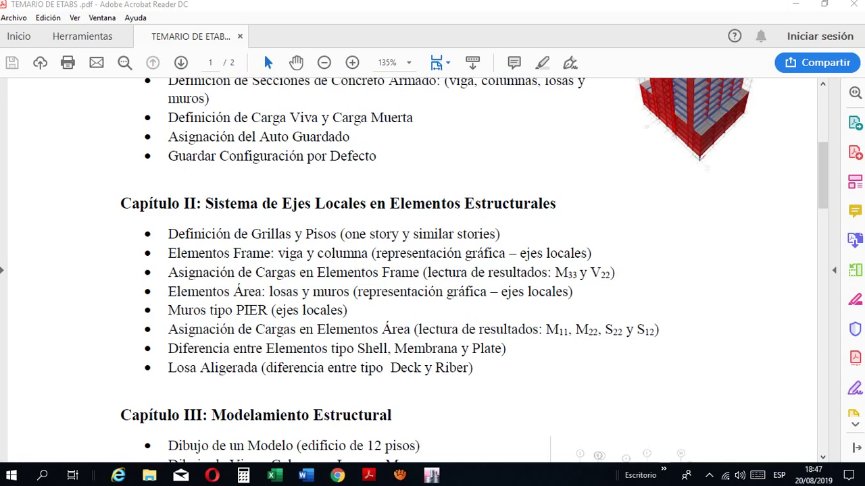
Review the Capítulo II topics in the syllabus, marking Muros tipo PIER through Losa Aligerada and the S22 y S12 results
{"action": "scroll", "coordinate": [412, 270], "scroll_direction": "up", "scroll_amount": 3}
{"action": "scroll", "coordinate": [412, 271], "scroll_direction": "down", "scroll_amount": 3}
{"action": "left_click_drag", "start_coordinate": [168, 310], "coordinate": [472, 369]}
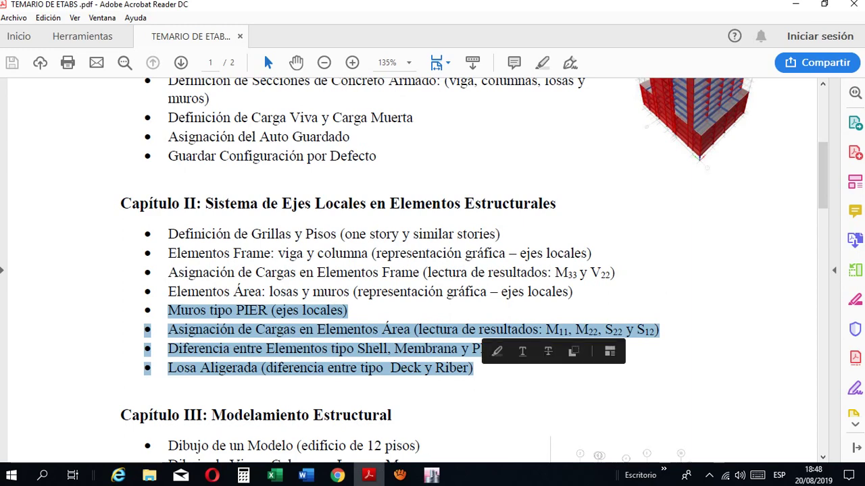
{"action": "left_click", "coordinate": [474, 370]}
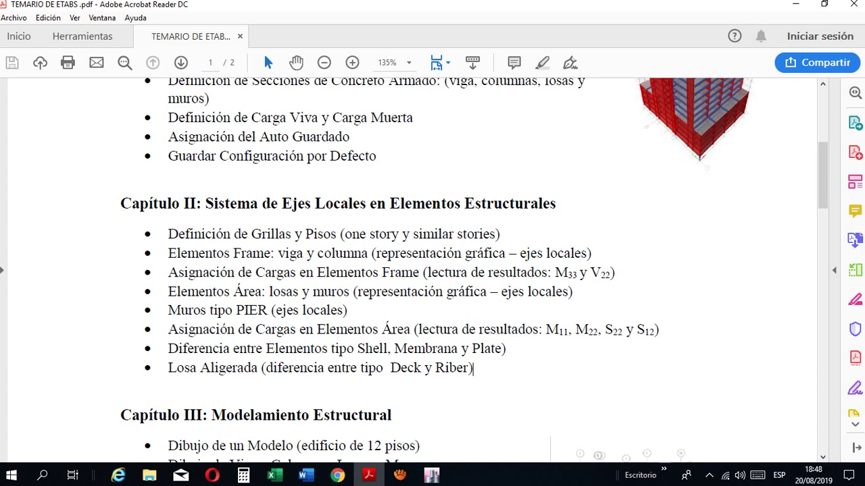
{"action": "left_click_drag", "start_coordinate": [605, 330], "coordinate": [659, 331]}
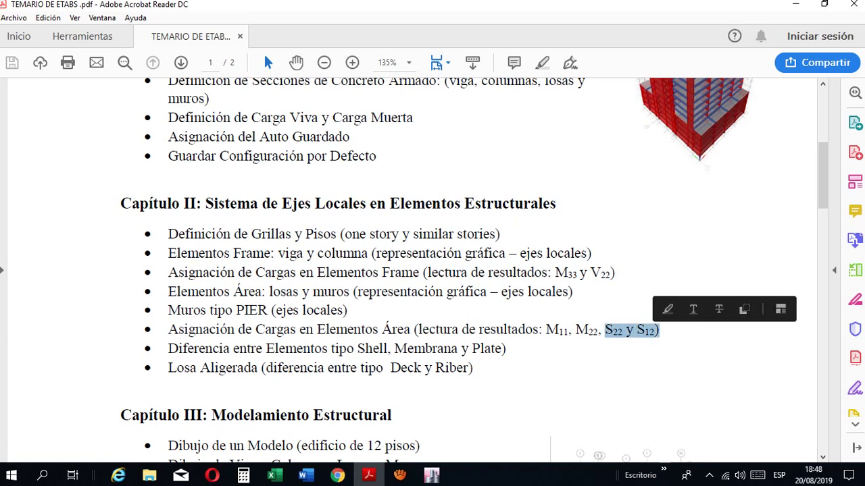
{"action": "scroll", "coordinate": [432, 270], "scroll_direction": "down", "scroll_amount": 3}
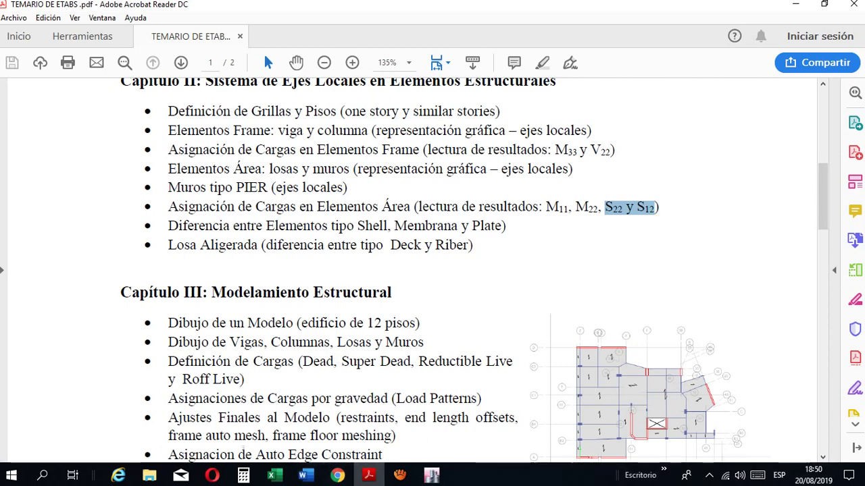
{"action": "scroll", "coordinate": [473, 270], "scroll_direction": "up", "scroll_amount": 1}
{"action": "scroll", "coordinate": [433, 270], "scroll_direction": "down", "scroll_amount": 2}
{"action": "scroll", "coordinate": [432, 270], "scroll_direction": "up", "scroll_amount": 3}
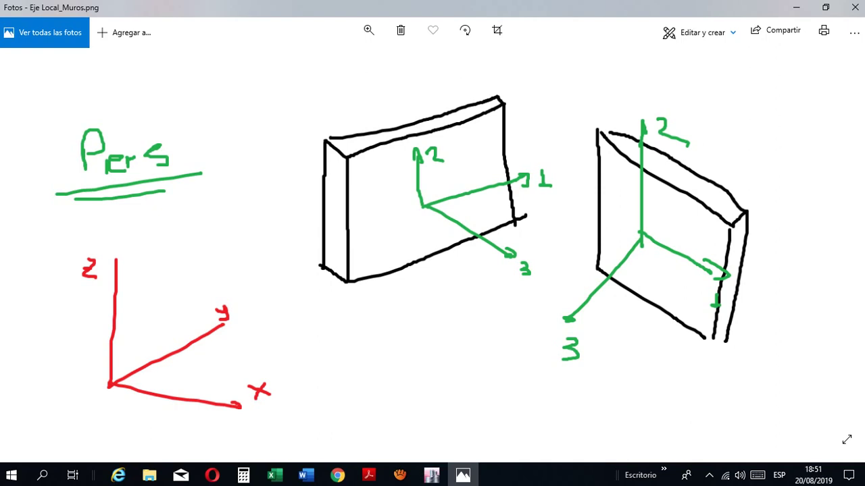
Close the wall local-axes image, switch to ETABS, and replace the S22 stress diagram with the undeformed model in the default 3-D view
{"action": "left_click", "coordinate": [854, 7]}
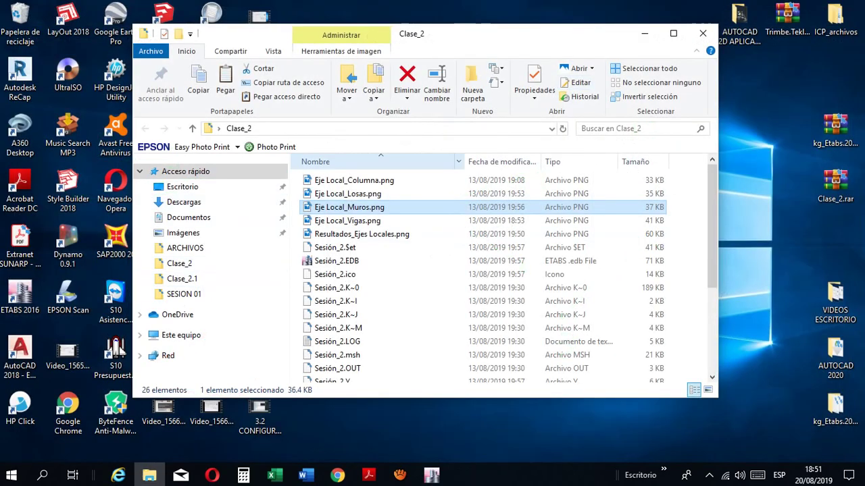
{"action": "left_click", "coordinate": [431, 475]}
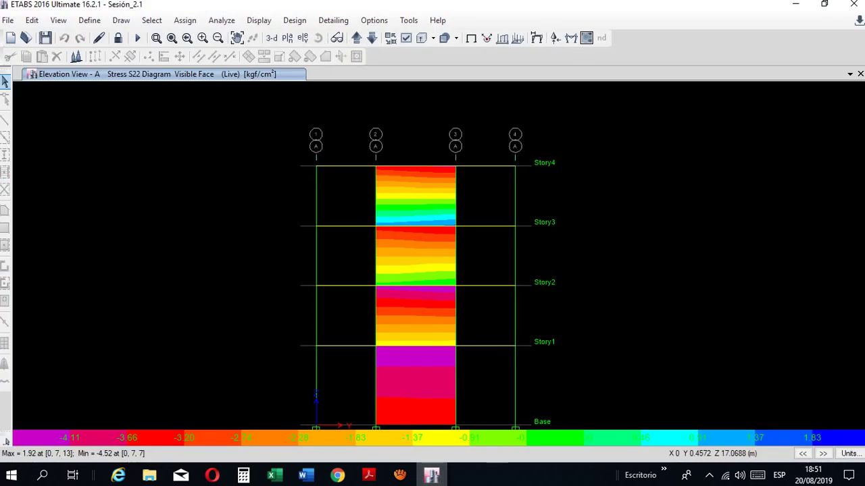
{"action": "left_click", "coordinate": [472, 38]}
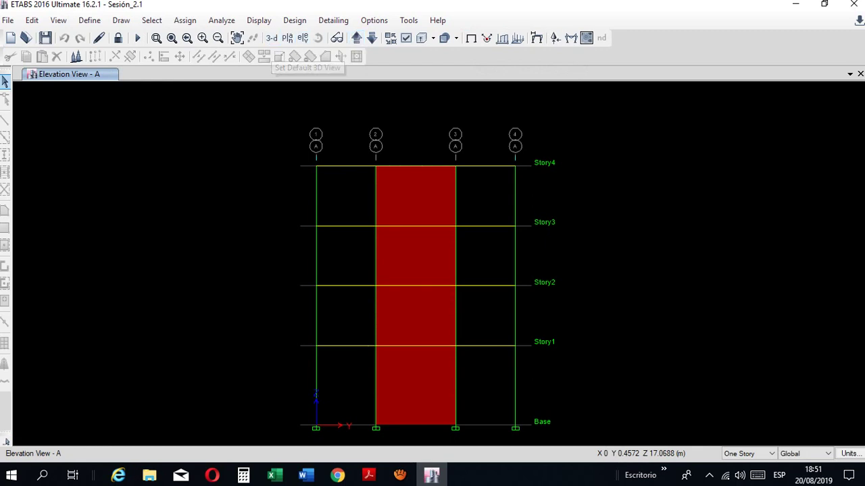
{"action": "left_click", "coordinate": [271, 38]}
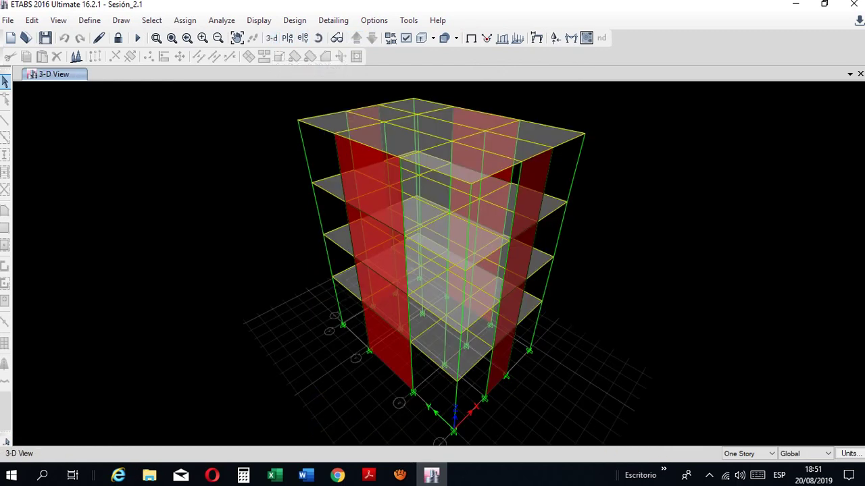
Turn on the display of local axes for shell objects in the 3-D view
{"action": "left_click", "coordinate": [405, 38]}
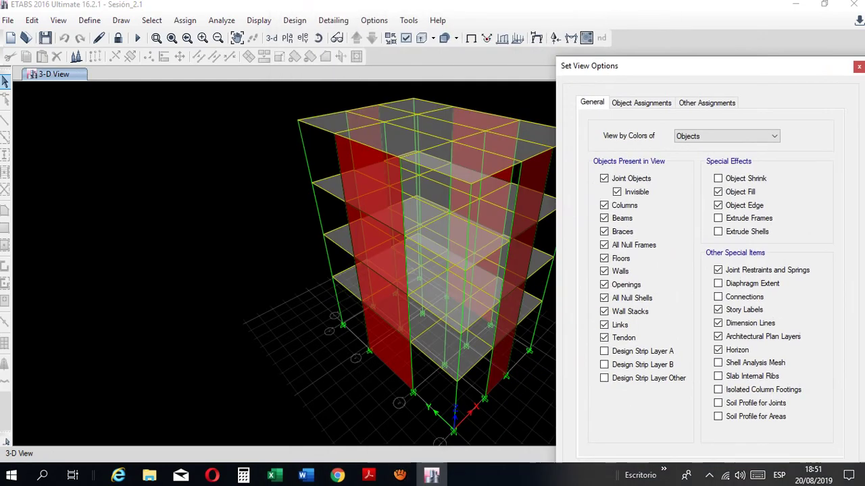
{"action": "left_click", "coordinate": [406, 39]}
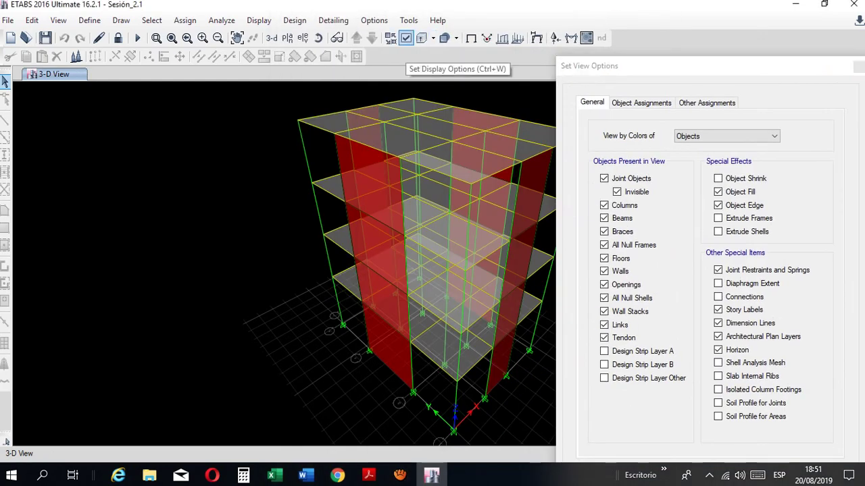
{"action": "left_click_drag", "start_coordinate": [642, 67], "coordinate": [374, 7]}
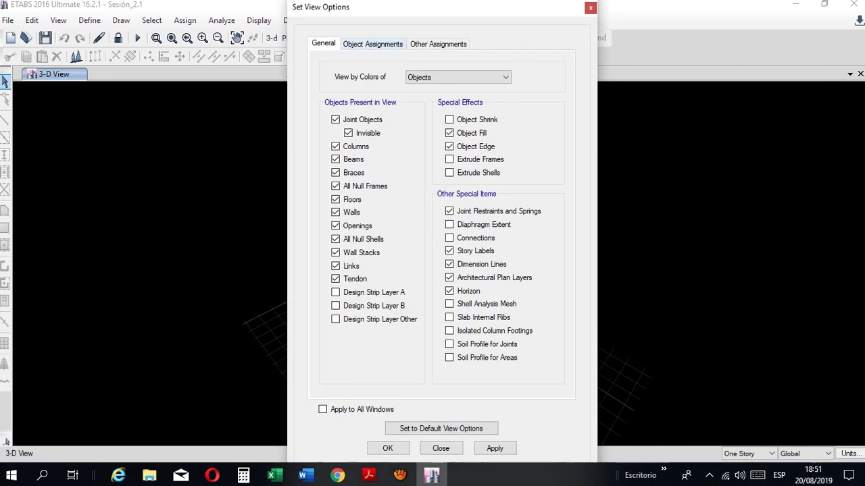
{"action": "left_click", "coordinate": [372, 43]}
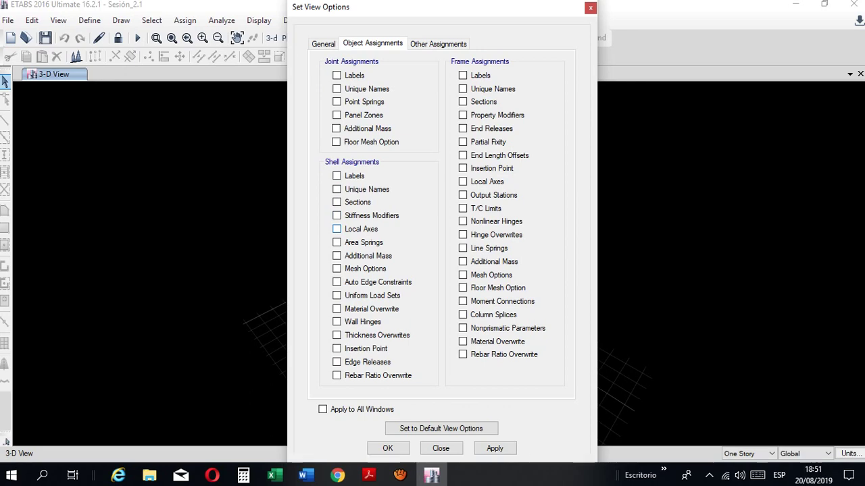
{"action": "left_click", "coordinate": [336, 229]}
{"action": "left_click", "coordinate": [494, 448]}
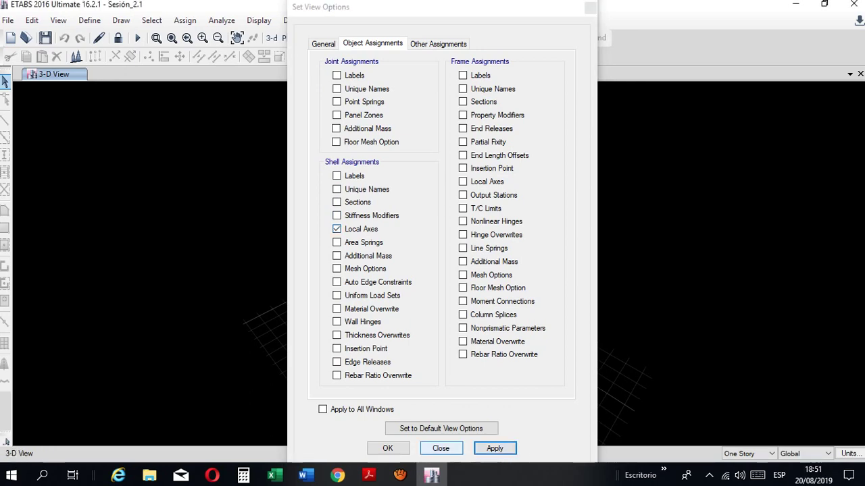
{"action": "left_click", "coordinate": [440, 448]}
Examine the local axes of the walls near the base and compare them with the global X, Y and Z axes
{"action": "scroll", "coordinate": [402, 379], "scroll_direction": "up", "scroll_amount": 4}
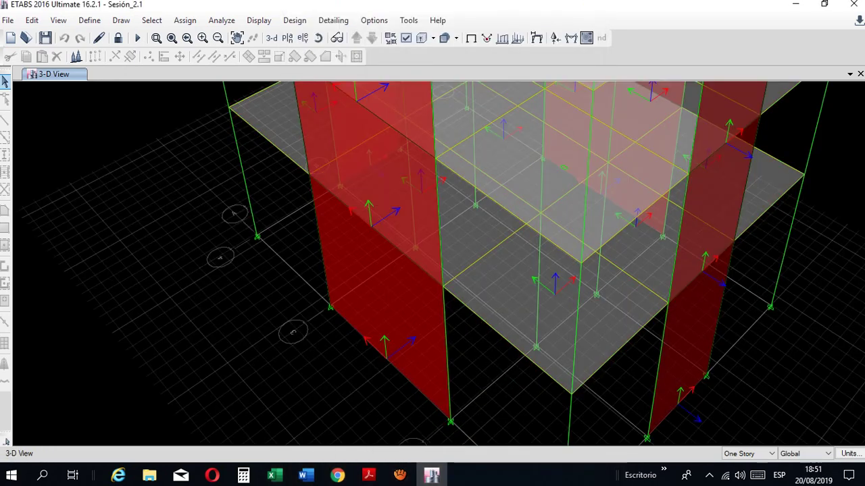
{"action": "middle_click_drag", "start_coordinate": [402, 380], "coordinate": [384, 266]}
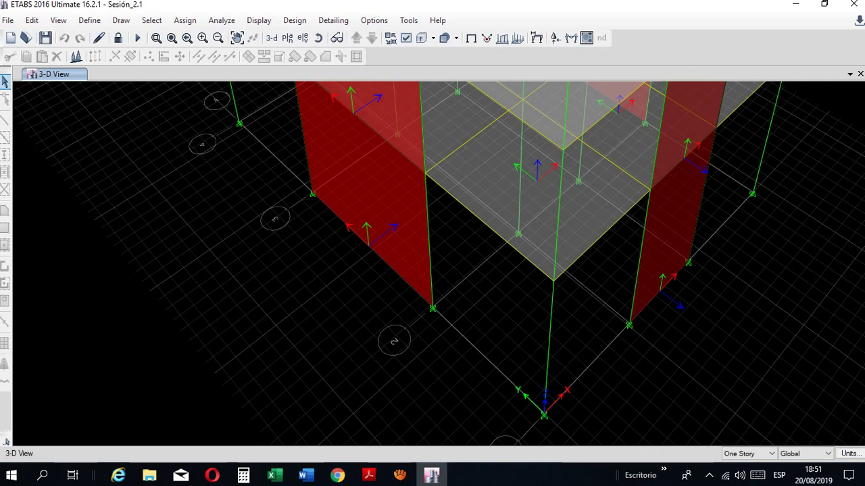
{"action": "middle_click_drag", "start_coordinate": [415, 166], "coordinate": [381, 281]}
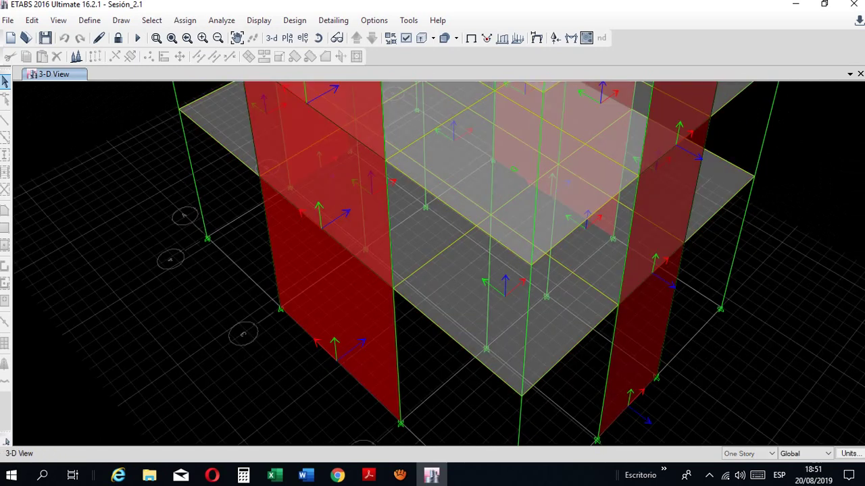
{"action": "scroll", "coordinate": [382, 281], "scroll_direction": "down", "scroll_amount": 5}
{"action": "scroll", "coordinate": [476, 348], "scroll_direction": "up", "scroll_amount": 5}
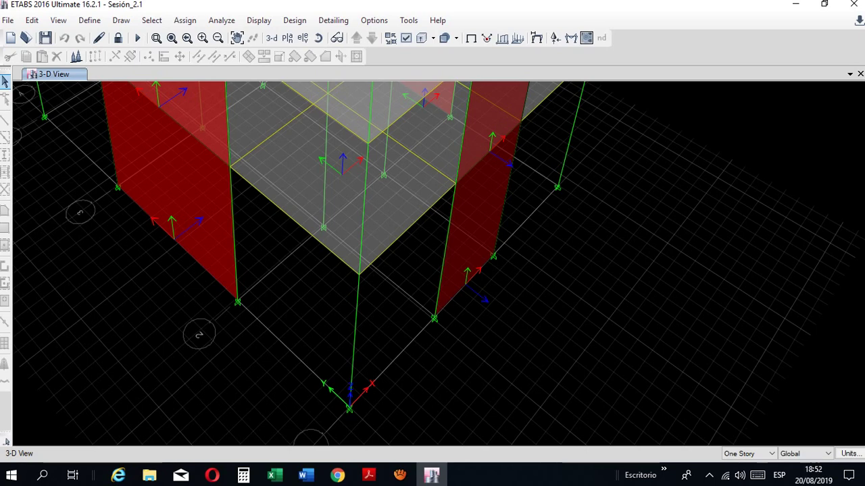
{"action": "middle_click_drag", "start_coordinate": [558, 245], "coordinate": [560, 353]}
{"action": "scroll", "coordinate": [560, 353], "scroll_direction": "down", "scroll_amount": 5}
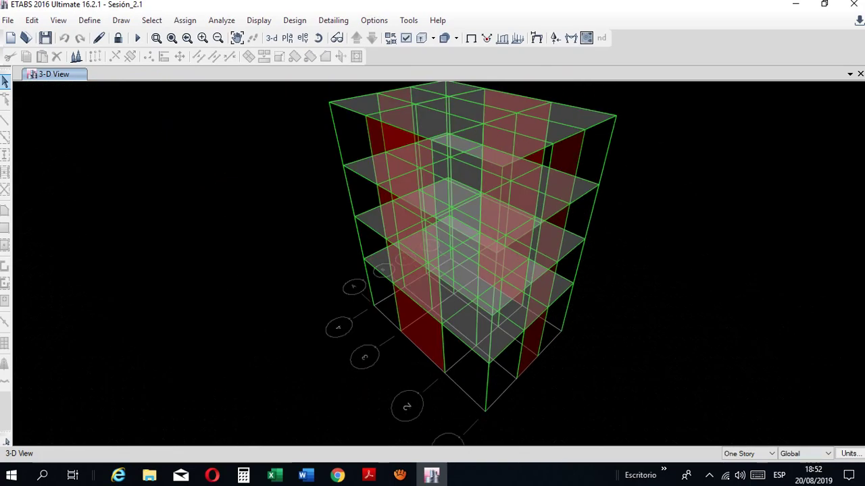
Examine the local axes of the roof and upper-story slabs against the global axes at the model origin
{"action": "scroll", "coordinate": [468, 95], "scroll_direction": "up", "scroll_amount": 5}
{"action": "middle_click_drag", "start_coordinate": [467, 95], "coordinate": [471, 151]}
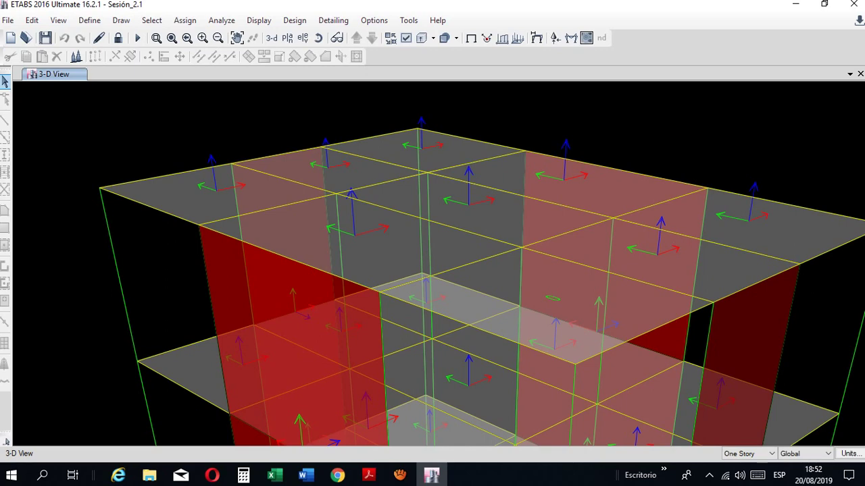
{"action": "scroll", "coordinate": [446, 143], "scroll_direction": "down", "scroll_amount": 5}
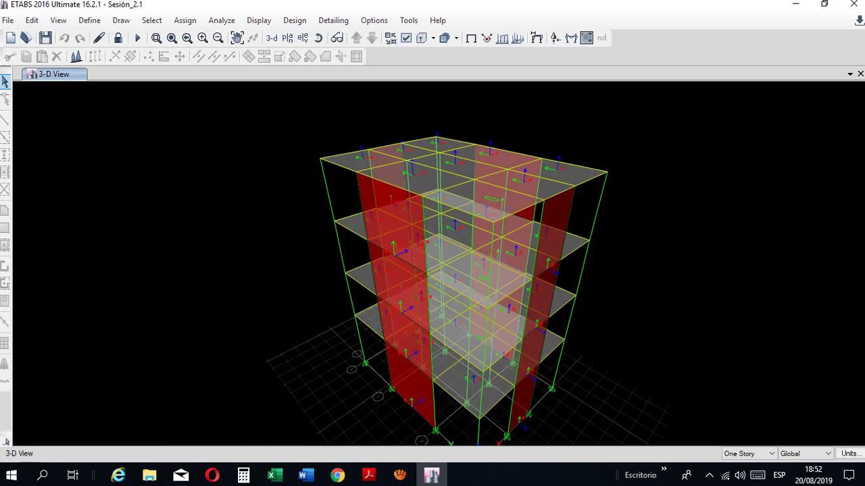
{"action": "scroll", "coordinate": [473, 439], "scroll_direction": "up", "scroll_amount": 6}
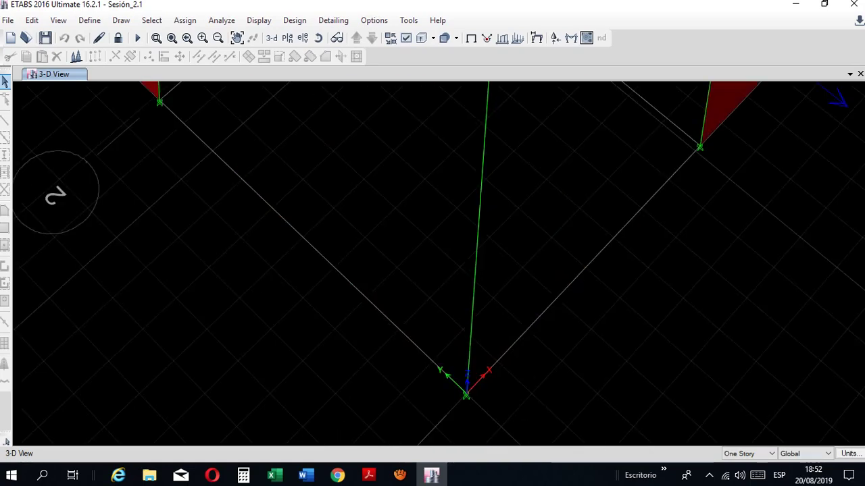
{"action": "scroll", "coordinate": [467, 408], "scroll_direction": "down", "scroll_amount": 6}
{"action": "middle_click_drag", "start_coordinate": [439, 119], "coordinate": [432, 243]}
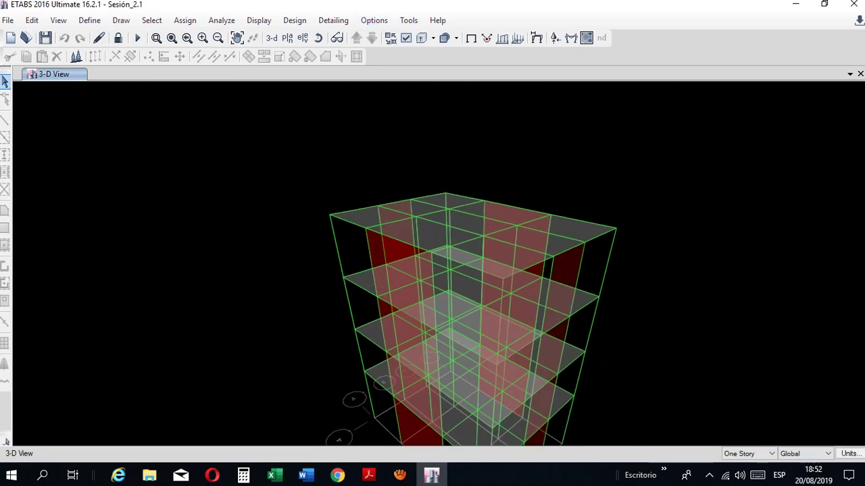
{"action": "scroll", "coordinate": [432, 244], "scroll_direction": "up", "scroll_amount": 4}
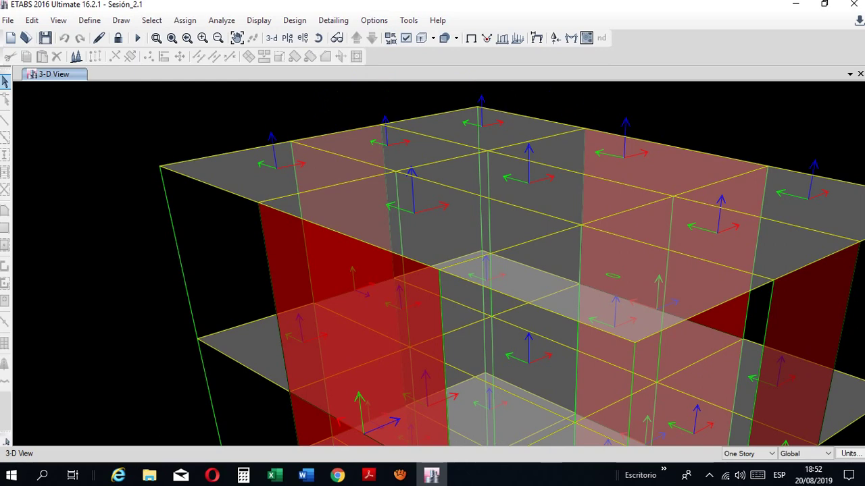
{"action": "scroll", "coordinate": [358, 142], "scroll_direction": "down", "scroll_amount": 5}
{"action": "middle_click_drag", "start_coordinate": [422, 422], "coordinate": [410, 349]}
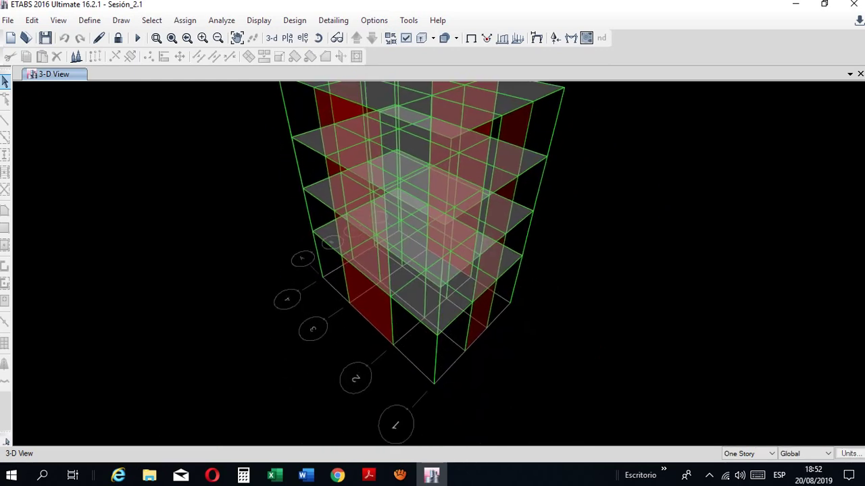
{"action": "scroll", "coordinate": [414, 388], "scroll_direction": "up", "scroll_amount": 5}
{"action": "middle_click_drag", "start_coordinate": [432, 108], "coordinate": [432, 383]}
{"action": "middle_click_drag", "start_coordinate": [433, 128], "coordinate": [432, 436]}
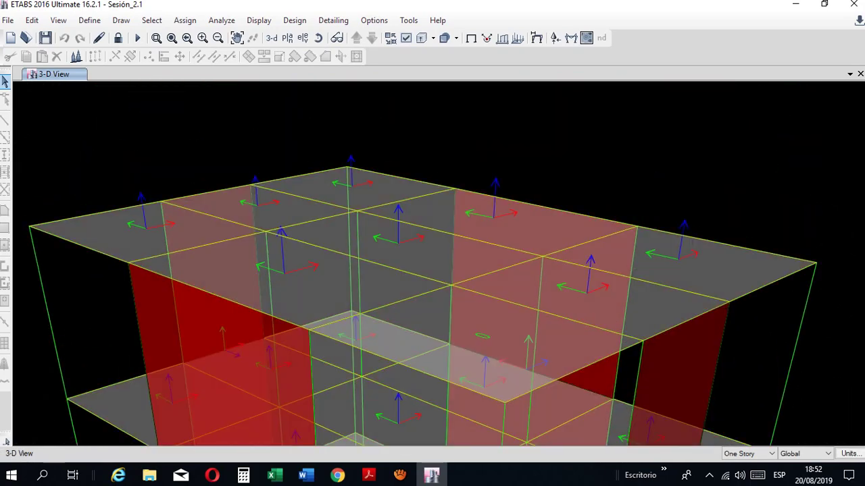
{"action": "scroll", "coordinate": [353, 180], "scroll_direction": "down", "scroll_amount": 5}
{"action": "middle_click_drag", "start_coordinate": [352, 179], "coordinate": [360, 156]}
{"action": "scroll", "coordinate": [359, 162], "scroll_direction": "up", "scroll_amount": 5}
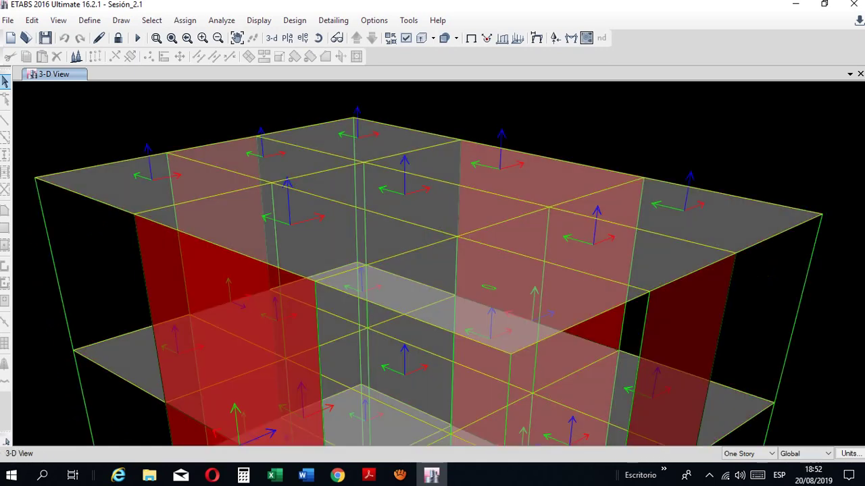
{"action": "scroll", "coordinate": [387, 168], "scroll_direction": "down", "scroll_amount": 5}
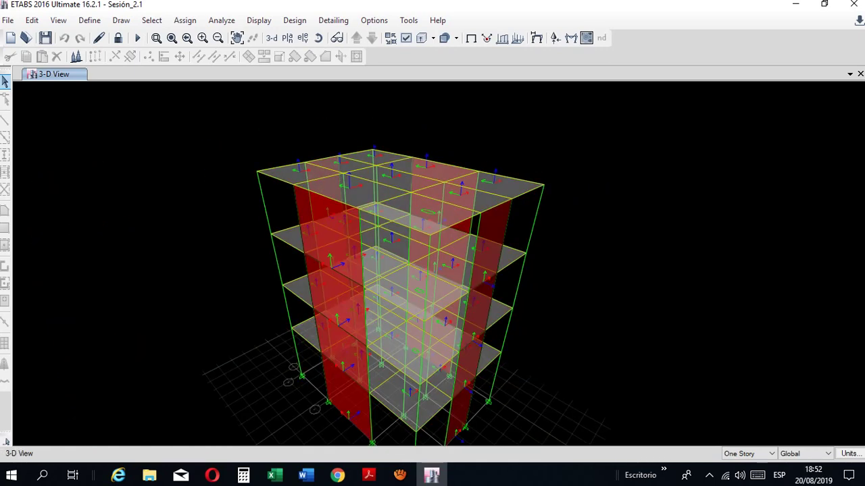
{"action": "middle_click_drag", "start_coordinate": [386, 168], "coordinate": [318, 255]}
{"action": "scroll", "coordinate": [361, 209], "scroll_direction": "up", "scroll_amount": 5}
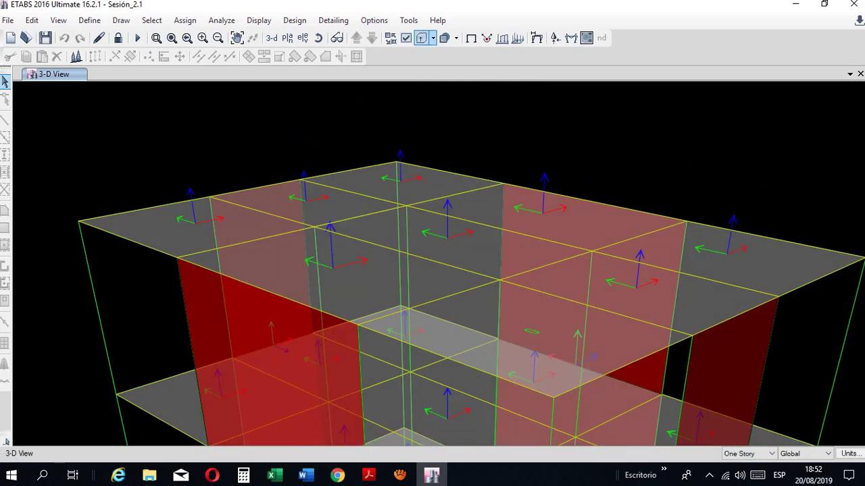
Turn off the display of shell local axes in the 3-D view
{"action": "left_click", "coordinate": [406, 38]}
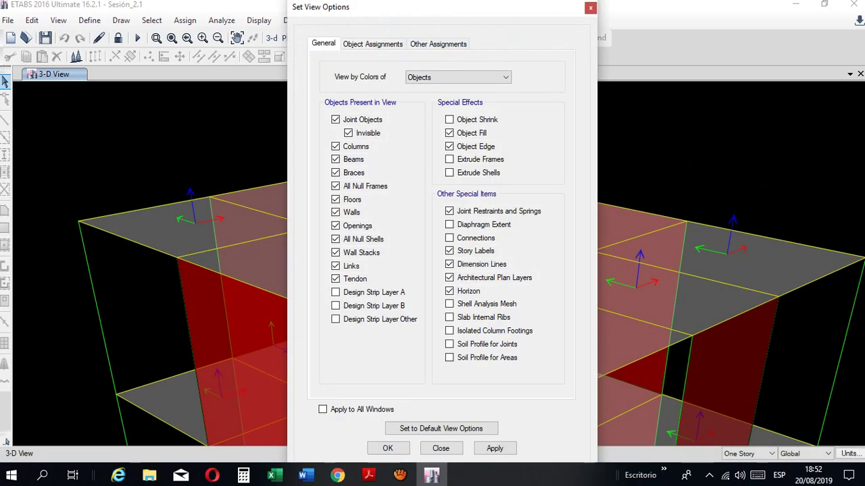
{"action": "left_click_drag", "start_coordinate": [436, 8], "coordinate": [716, 46]}
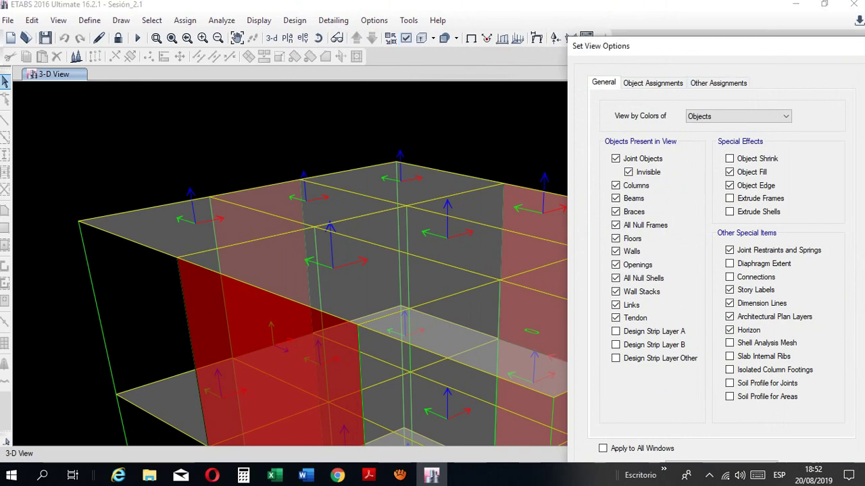
{"action": "left_click", "coordinate": [406, 37]}
{"action": "left_click", "coordinate": [341, 54]}
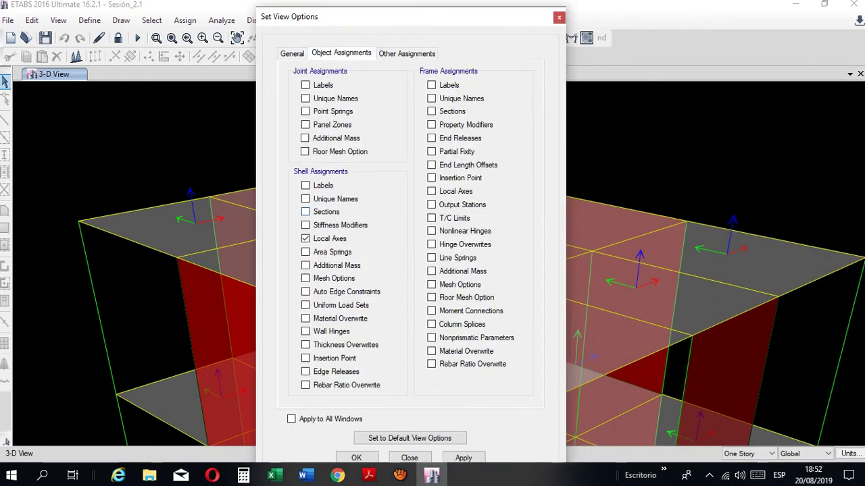
{"action": "left_click", "coordinate": [306, 239]}
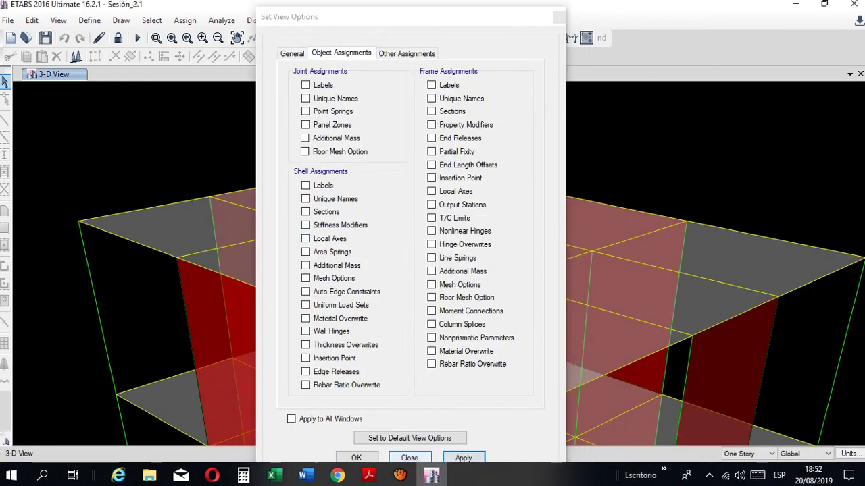
{"action": "left_click", "coordinate": [356, 458]}
{"action": "scroll", "coordinate": [379, 189], "scroll_direction": "down", "scroll_amount": 5}
{"action": "middle_click_drag", "start_coordinate": [379, 202], "coordinate": [384, 81]}
Switch to the syllabus in Acrobat Reader and review the remaining Capítulo II topics
{"action": "left_click", "coordinate": [368, 475]}
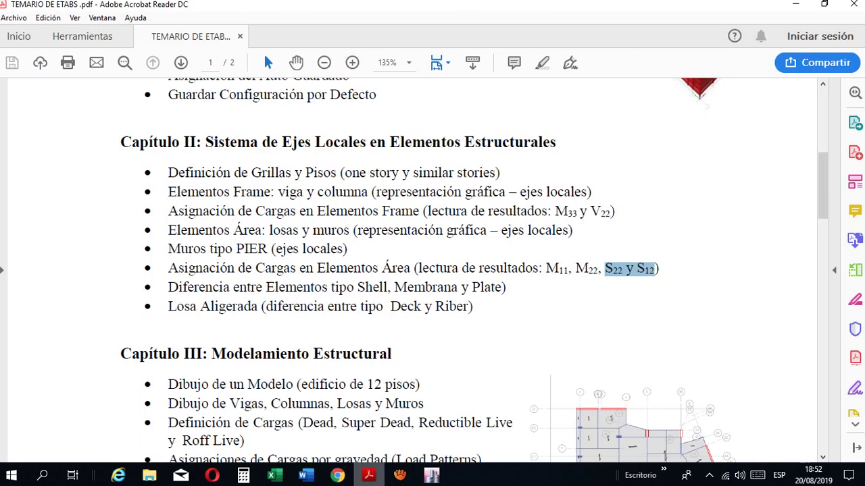
{"action": "scroll", "coordinate": [473, 270], "scroll_direction": "down", "scroll_amount": 1}
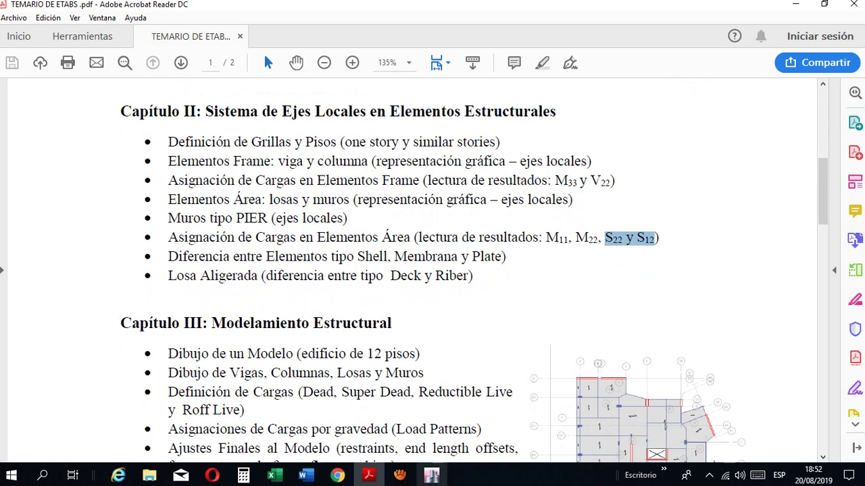
Leave the syllabus, return briefly to the ETABS model, and open a blank canvas in Paint
{"action": "left_click", "coordinate": [431, 476]}
{"action": "middle_click_drag", "start_coordinate": [405, 203], "coordinate": [368, 259]}
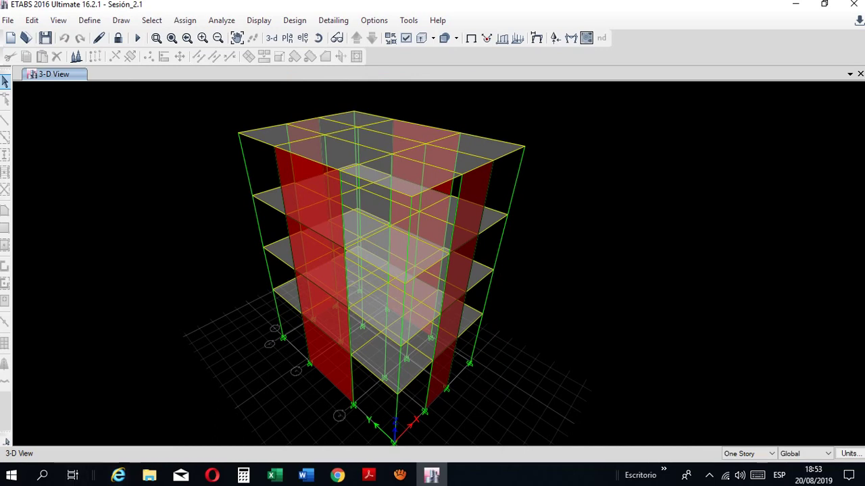
{"action": "left_click", "coordinate": [42, 476]}
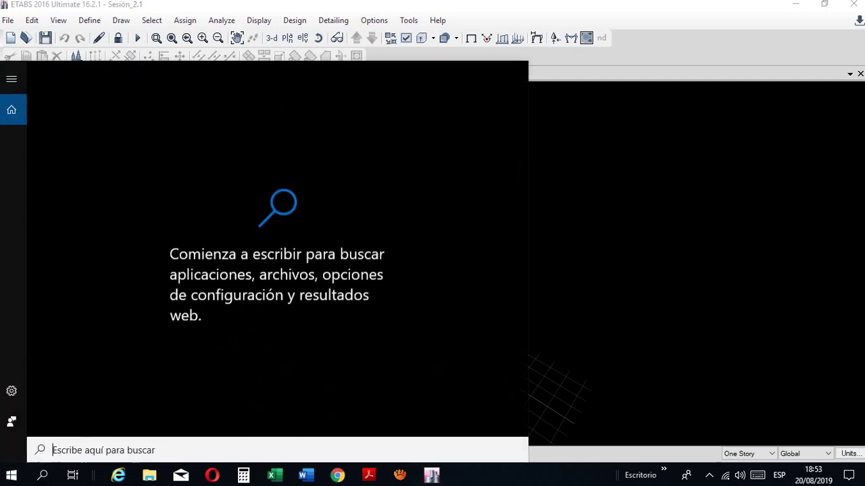
{"action": "type", "text": "pain"}
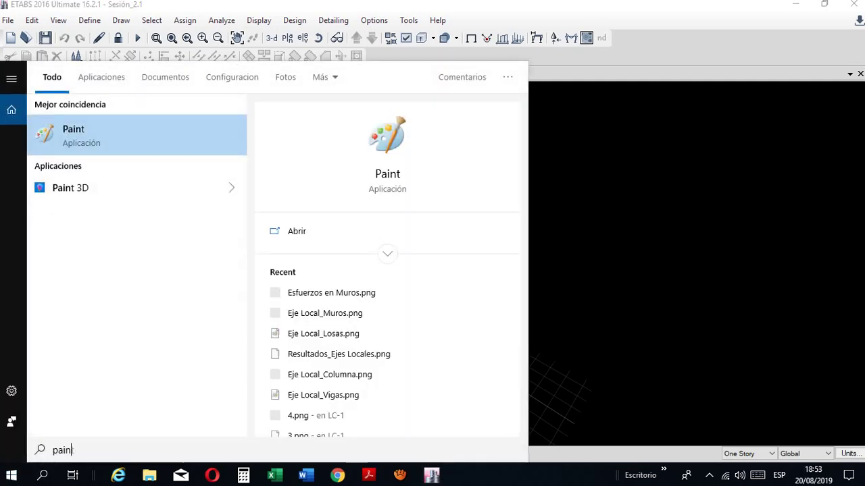
{"action": "type", "text": "t"}
{"action": "key", "text": "Return"}
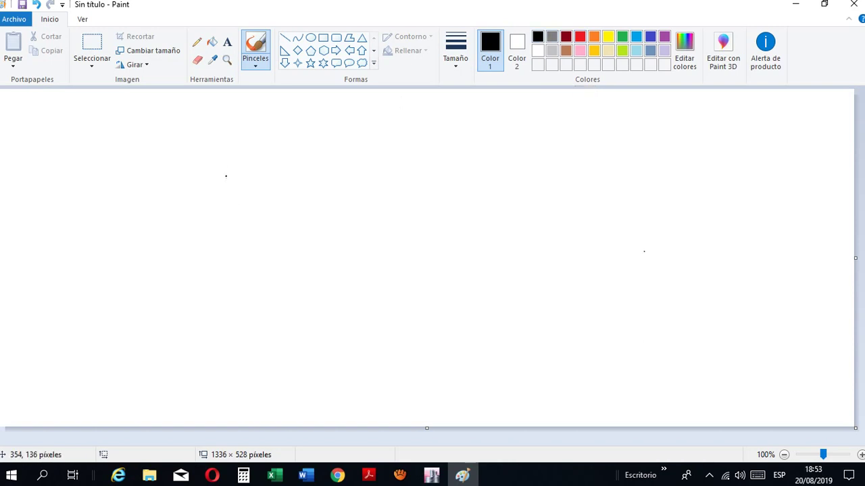
Sketch a wall panel with visible thickness in perspective on the canvas, using black freehand strokes
{"action": "left_click_drag", "start_coordinate": [220, 155], "coordinate": [194, 309]}
{"action": "mouse_move", "coordinate": [220, 157]}
{"action": "left_mouse_down"}
{"action": "mouse_move", "coordinate": [328, 256]}
{"action": "mouse_move", "coordinate": [281, 184]}
{"action": "mouse_move", "coordinate": [227, 155]}
{"action": "left_mouse_up"}
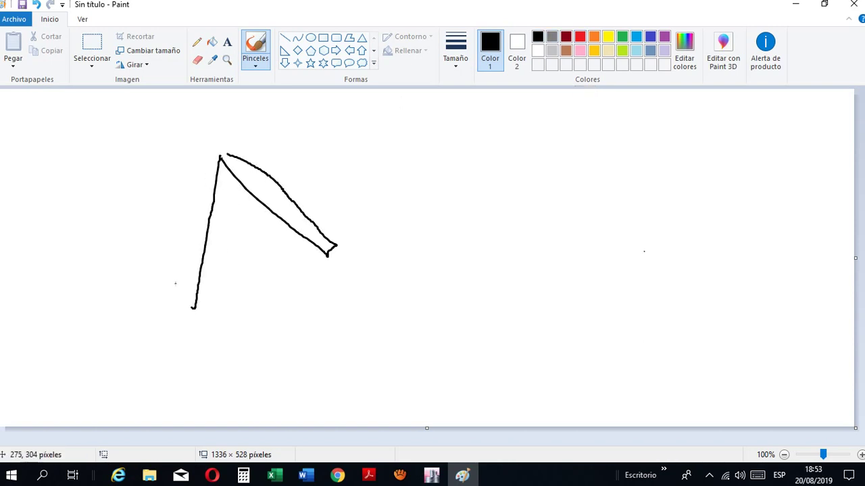
{"action": "mouse_move", "coordinate": [193, 308]}
{"action": "left_mouse_down"}
{"action": "mouse_move", "coordinate": [320, 372]}
{"action": "mouse_move", "coordinate": [334, 350]}
{"action": "left_mouse_up"}
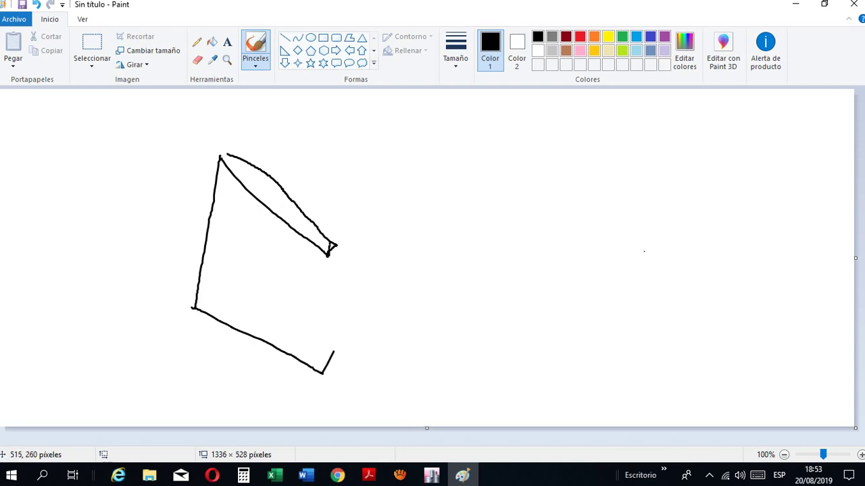
{"action": "left_click_drag", "start_coordinate": [328, 256], "coordinate": [318, 369]}
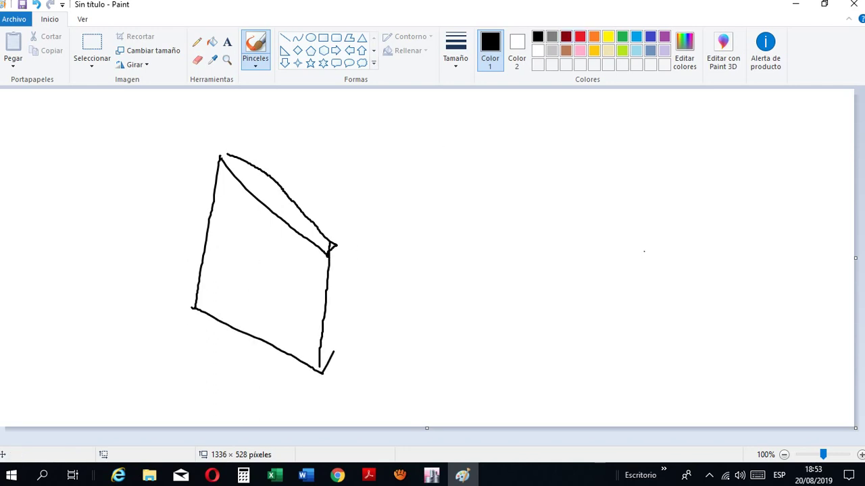
Write the headings "Esf" above the sketched wall and "Fuerzas" to the right of it in red
{"action": "left_click", "coordinate": [580, 37]}
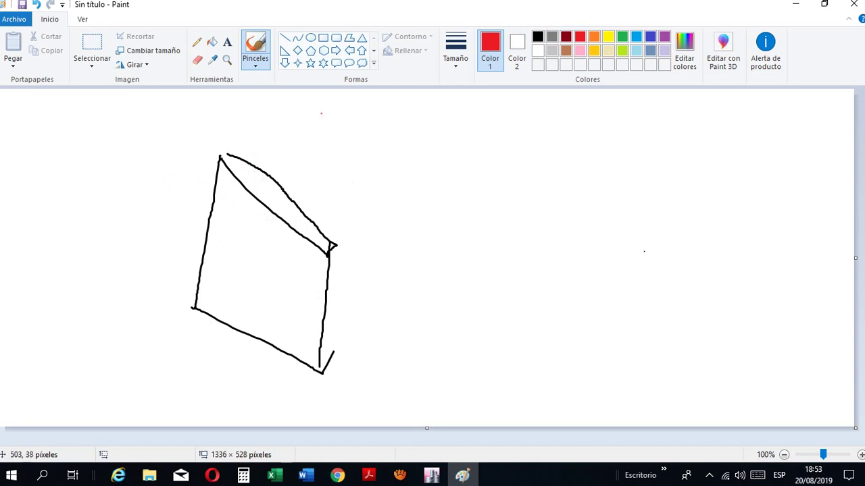
{"action": "mouse_move", "coordinate": [315, 112]}
{"action": "left_mouse_down"}
{"action": "mouse_move", "coordinate": [267, 142]}
{"action": "mouse_move", "coordinate": [301, 154]}
{"action": "left_mouse_up"}
{"action": "mouse_move", "coordinate": [339, 132]}
{"action": "left_mouse_down"}
{"action": "mouse_move", "coordinate": [320, 134]}
{"action": "mouse_move", "coordinate": [334, 157]}
{"action": "left_mouse_up"}
{"action": "mouse_move", "coordinate": [368, 115]}
{"action": "left_mouse_down"}
{"action": "mouse_move", "coordinate": [346, 171]}
{"action": "mouse_move", "coordinate": [365, 145]}
{"action": "left_mouse_up"}
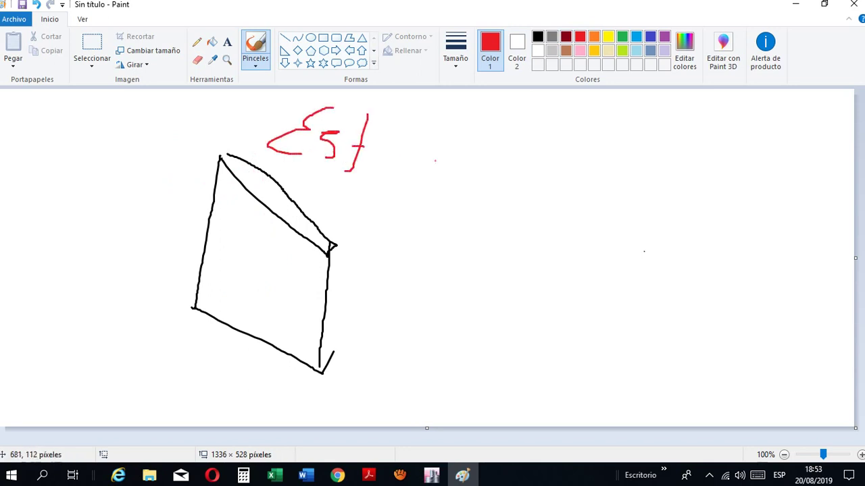
{"action": "mouse_move", "coordinate": [535, 134]}
{"action": "left_mouse_down"}
{"action": "mouse_move", "coordinate": [540, 122]}
{"action": "mouse_move", "coordinate": [591, 121]}
{"action": "mouse_move", "coordinate": [604, 165]}
{"action": "mouse_move", "coordinate": [618, 144]}
{"action": "left_mouse_up"}
{"action": "left_click_drag", "start_coordinate": [622, 152], "coordinate": [634, 158]}
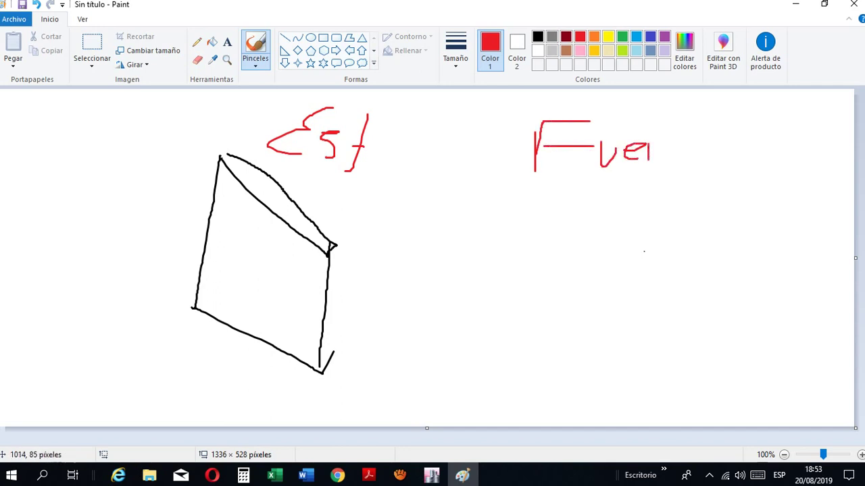
{"action": "mouse_move", "coordinate": [666, 124]}
{"action": "left_mouse_down"}
{"action": "mouse_move", "coordinate": [679, 151]}
{"action": "mouse_move", "coordinate": [707, 136]}
{"action": "left_mouse_up"}
List S12 and S22 in red beneath "Esf", and M and V beneath an underlined "Fuerzas"
{"action": "left_click_drag", "start_coordinate": [355, 198], "coordinate": [360, 211]}
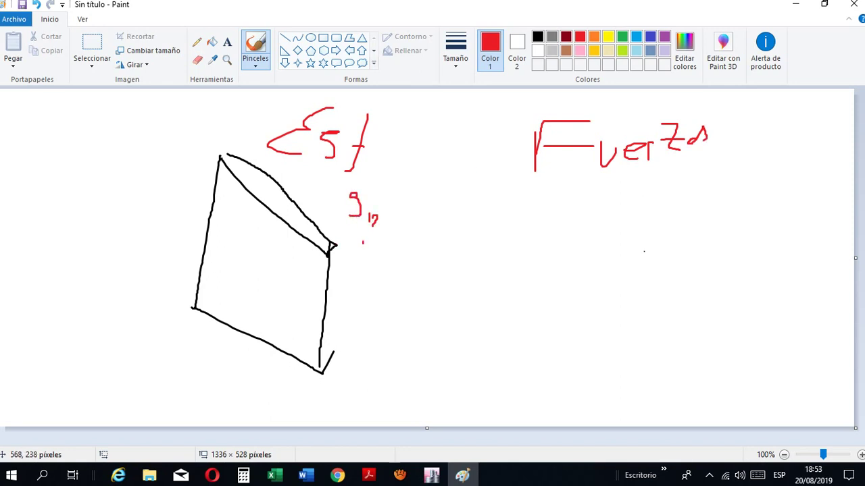
{"action": "mouse_move", "coordinate": [363, 241]}
{"action": "left_mouse_down"}
{"action": "mouse_move", "coordinate": [357, 256]}
{"action": "mouse_move", "coordinate": [382, 260]}
{"action": "left_mouse_up"}
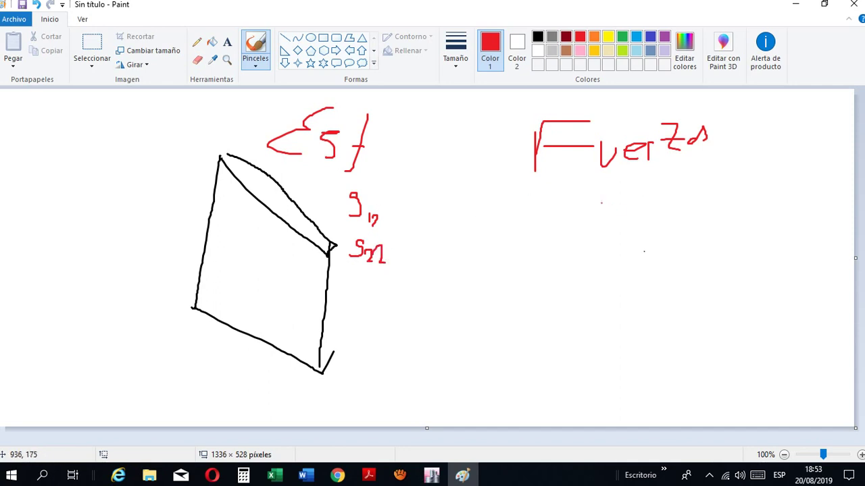
{"action": "left_click_drag", "start_coordinate": [542, 179], "coordinate": [768, 207]}
{"action": "mouse_move", "coordinate": [580, 223]}
{"action": "left_mouse_down"}
{"action": "mouse_move", "coordinate": [574, 265]}
{"action": "mouse_move", "coordinate": [625, 211]}
{"action": "mouse_move", "coordinate": [634, 263]}
{"action": "left_mouse_up"}
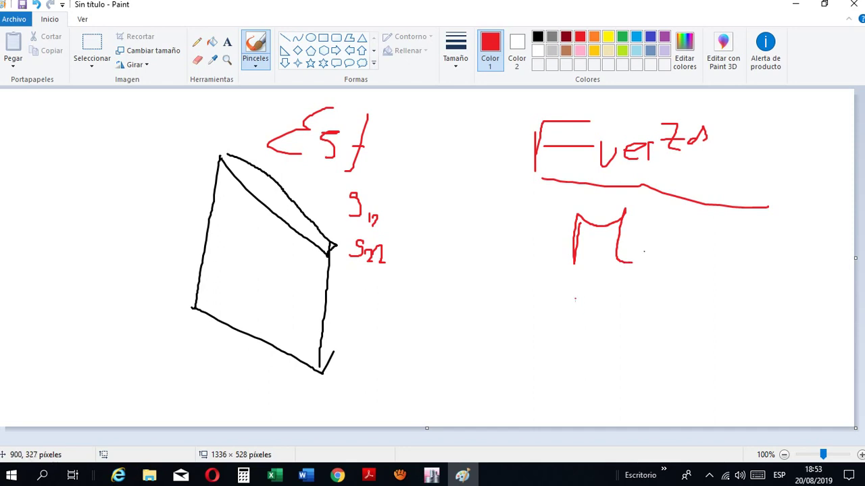
{"action": "mouse_move", "coordinate": [575, 299]}
{"action": "left_mouse_down"}
{"action": "mouse_move", "coordinate": [594, 331]}
{"action": "mouse_move", "coordinate": [614, 279]}
{"action": "left_mouse_up"}
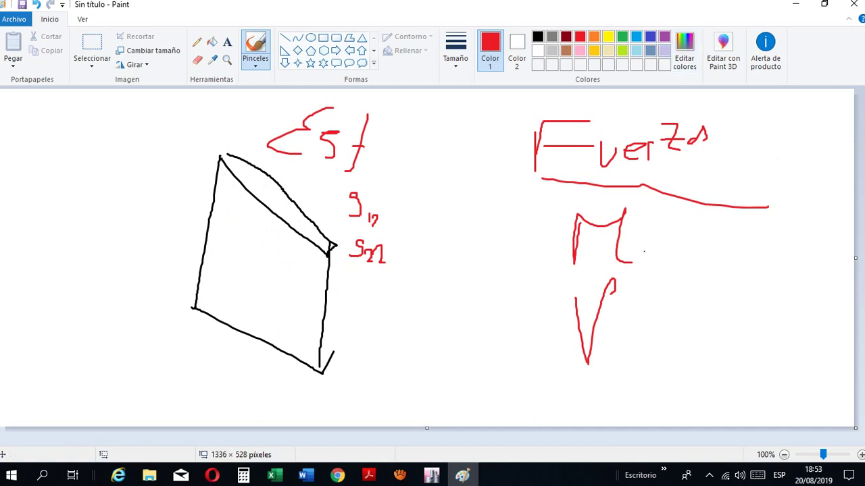
Draw a light-blue rectangle around the M and V notes
{"action": "left_click", "coordinate": [636, 36]}
{"action": "left_click_drag", "start_coordinate": [557, 193], "coordinate": [549, 373]}
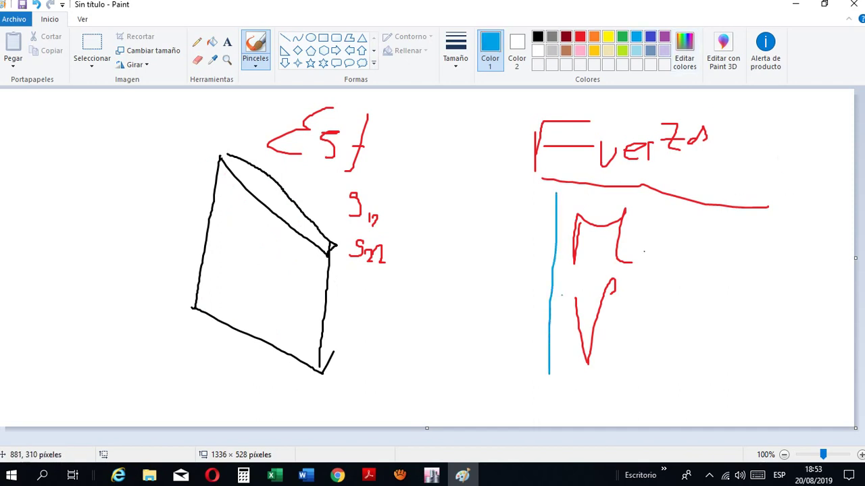
{"action": "mouse_move", "coordinate": [555, 187]}
{"action": "left_mouse_down"}
{"action": "mouse_move", "coordinate": [683, 197]}
{"action": "mouse_move", "coordinate": [676, 381]}
{"action": "mouse_move", "coordinate": [554, 385]}
{"action": "left_mouse_up"}
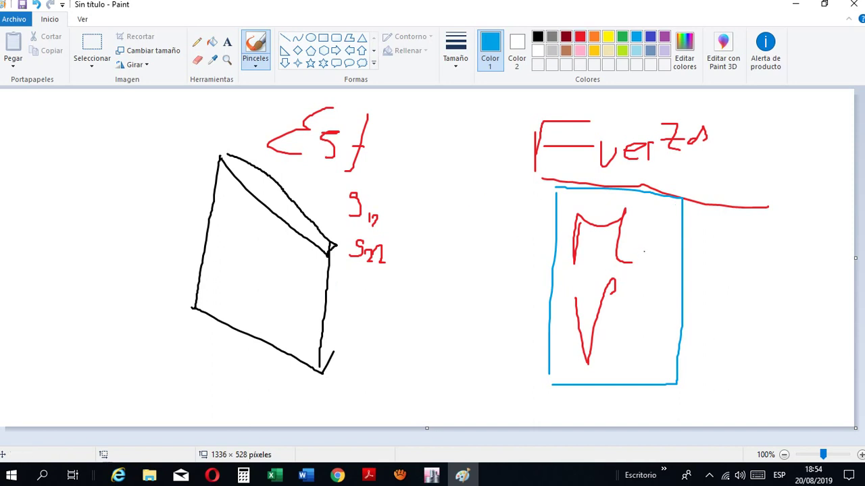
Write a red P beside the blue box and circle the V inside it
{"action": "left_click", "coordinate": [580, 37]}
{"action": "mouse_move", "coordinate": [707, 265]}
{"action": "left_mouse_down"}
{"action": "mouse_move", "coordinate": [724, 220]}
{"action": "mouse_move", "coordinate": [729, 239]}
{"action": "left_mouse_up"}
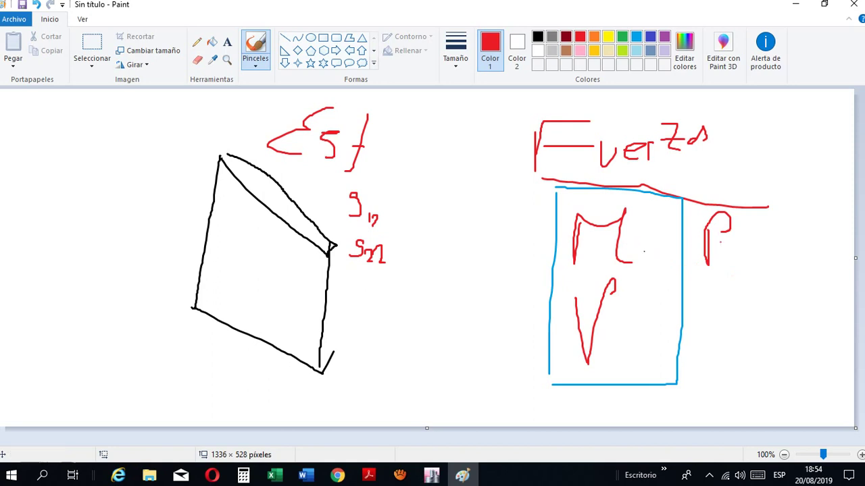
{"action": "mouse_move", "coordinate": [633, 280]}
{"action": "left_mouse_down"}
{"action": "mouse_move", "coordinate": [620, 280]}
{"action": "mouse_move", "coordinate": [569, 367]}
{"action": "mouse_move", "coordinate": [628, 280]}
{"action": "left_mouse_up"}
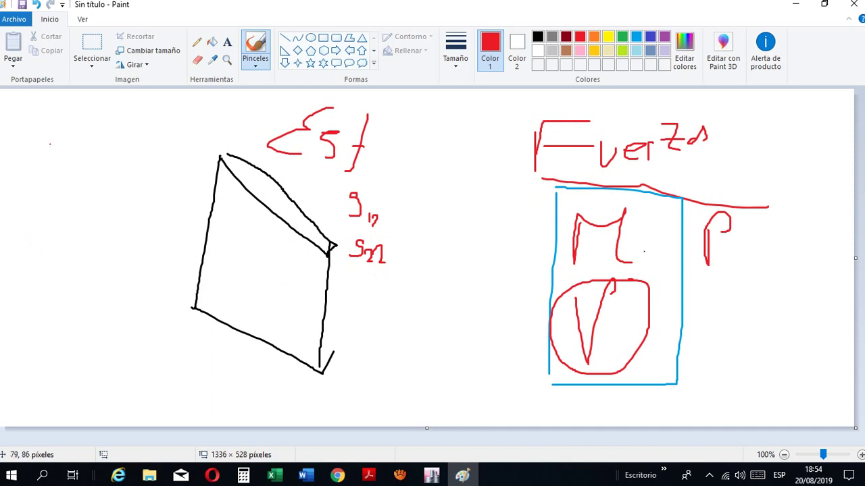
Write "Cap 21" in red beside the sketched wall with the code reference "E060" next to it
{"action": "mouse_move", "coordinate": [51, 132]}
{"action": "left_mouse_down"}
{"action": "mouse_move", "coordinate": [34, 159]}
{"action": "mouse_move", "coordinate": [58, 168]}
{"action": "mouse_move", "coordinate": [66, 157]}
{"action": "mouse_move", "coordinate": [75, 166]}
{"action": "left_mouse_up"}
{"action": "mouse_move", "coordinate": [77, 157]}
{"action": "left_mouse_down"}
{"action": "mouse_move", "coordinate": [81, 173]}
{"action": "mouse_move", "coordinate": [79, 160]}
{"action": "left_mouse_up"}
{"action": "left_click_drag", "start_coordinate": [104, 130], "coordinate": [114, 165]}
{"action": "left_click_drag", "start_coordinate": [123, 118], "coordinate": [125, 163]}
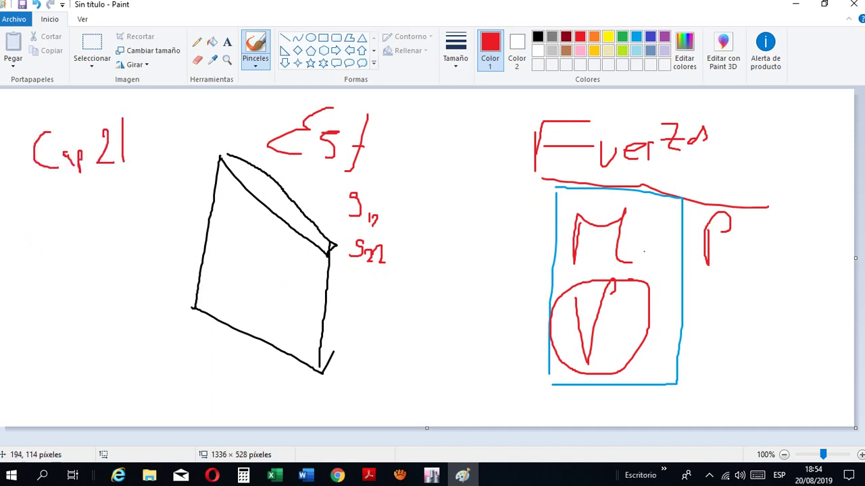
{"action": "mouse_move", "coordinate": [169, 117]}
{"action": "left_mouse_down"}
{"action": "mouse_move", "coordinate": [179, 125]}
{"action": "mouse_move", "coordinate": [189, 118]}
{"action": "left_mouse_up"}
{"action": "mouse_move", "coordinate": [204, 108]}
{"action": "left_mouse_down"}
{"action": "mouse_move", "coordinate": [206, 127]}
{"action": "mouse_move", "coordinate": [217, 120]}
{"action": "left_mouse_up"}
{"action": "left_click_drag", "start_coordinate": [200, 113], "coordinate": [216, 109]}
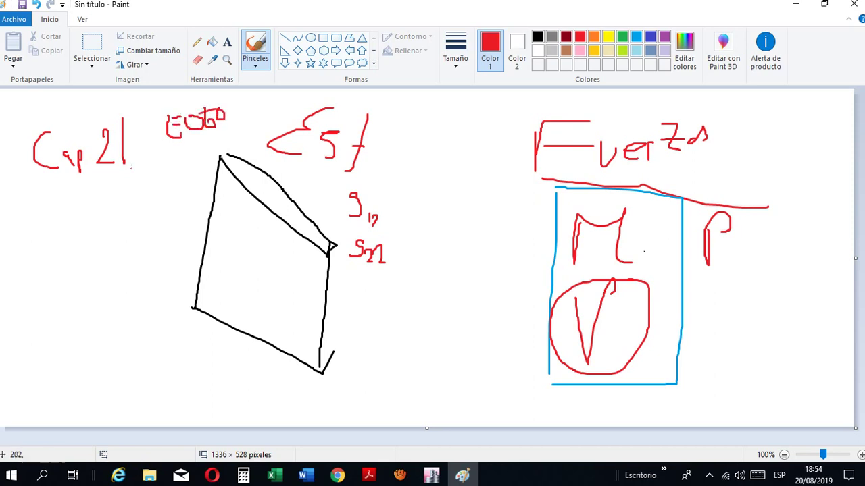
Write "Cap 18" in red below "Cap 21", followed by its own code reference under "E060"
{"action": "left_click_drag", "start_coordinate": [52, 208], "coordinate": [67, 227]}
{"action": "mouse_move", "coordinate": [74, 229]}
{"action": "left_mouse_down"}
{"action": "mouse_move", "coordinate": [78, 198]}
{"action": "mouse_move", "coordinate": [99, 216]}
{"action": "left_mouse_up"}
{"action": "mouse_move", "coordinate": [111, 179]}
{"action": "left_mouse_down"}
{"action": "mouse_move", "coordinate": [105, 203]}
{"action": "mouse_move", "coordinate": [116, 212]}
{"action": "mouse_move", "coordinate": [144, 181]}
{"action": "mouse_move", "coordinate": [135, 175]}
{"action": "mouse_move", "coordinate": [166, 162]}
{"action": "mouse_move", "coordinate": [173, 189]}
{"action": "mouse_move", "coordinate": [191, 159]}
{"action": "mouse_move", "coordinate": [225, 155]}
{"action": "left_mouse_up"}
{"action": "left_click", "coordinate": [206, 144]}
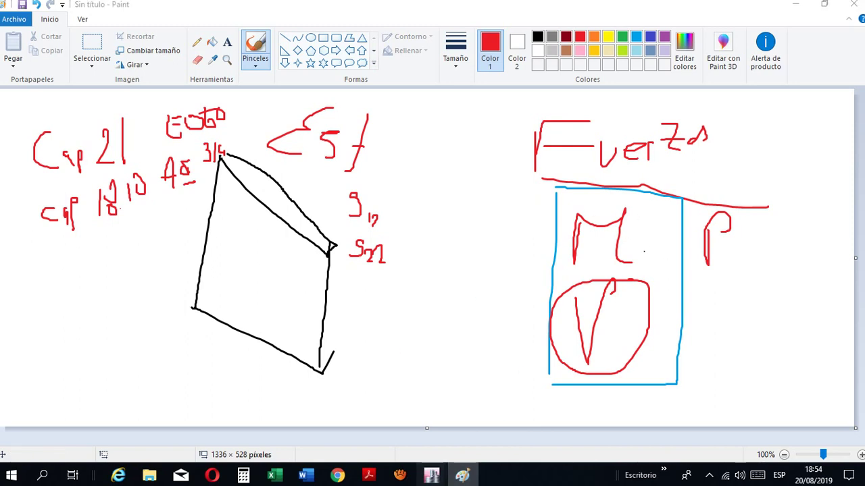
Switch back to ETABS and save the model
{"action": "mouse_move", "coordinate": [431, 475]}
{"action": "left_click", "coordinate": [500, 422]}
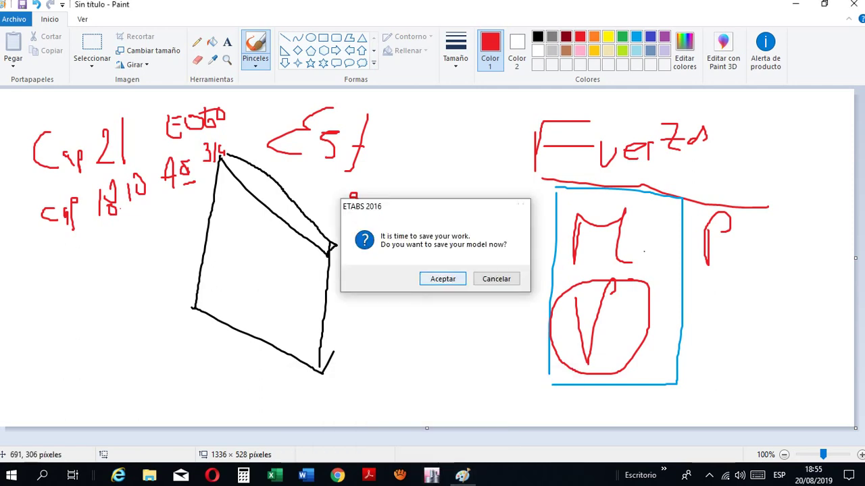
{"action": "left_click", "coordinate": [443, 278]}
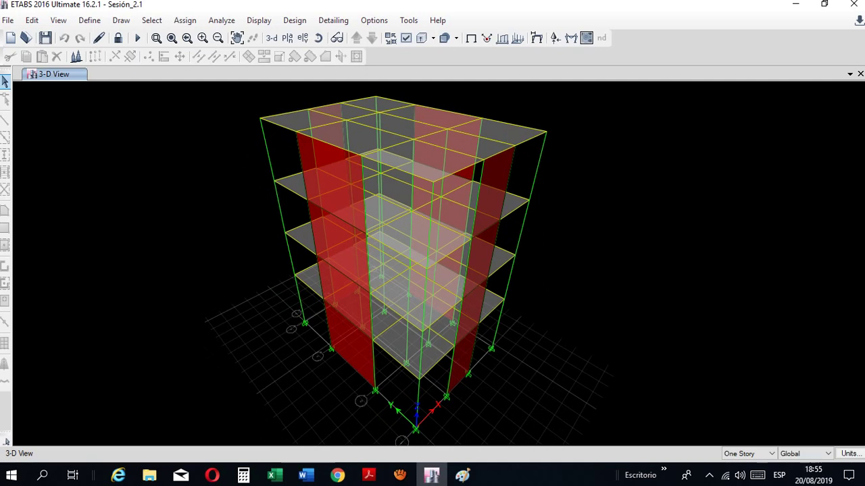
Hide the floors in the 3-D view so that the walls and frames remain displayed
{"action": "middle_click_drag", "start_coordinate": [405, 257], "coordinate": [371, 262]}
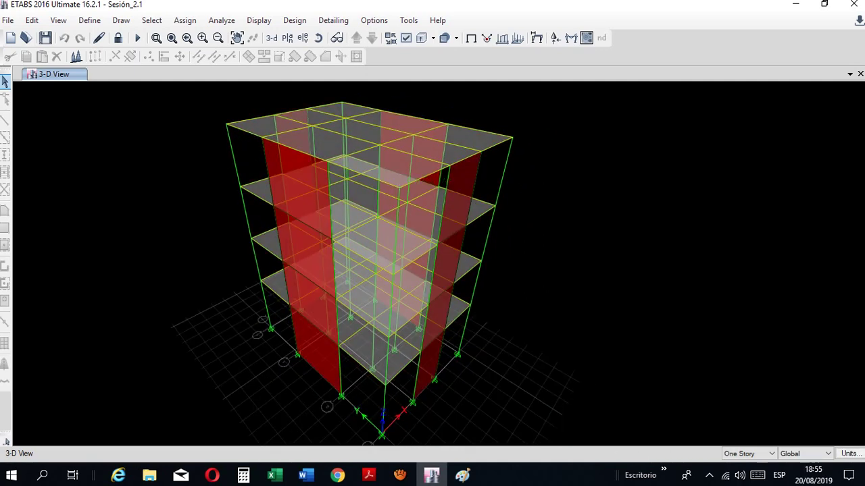
{"action": "middle_click_drag", "start_coordinate": [371, 263], "coordinate": [365, 262]}
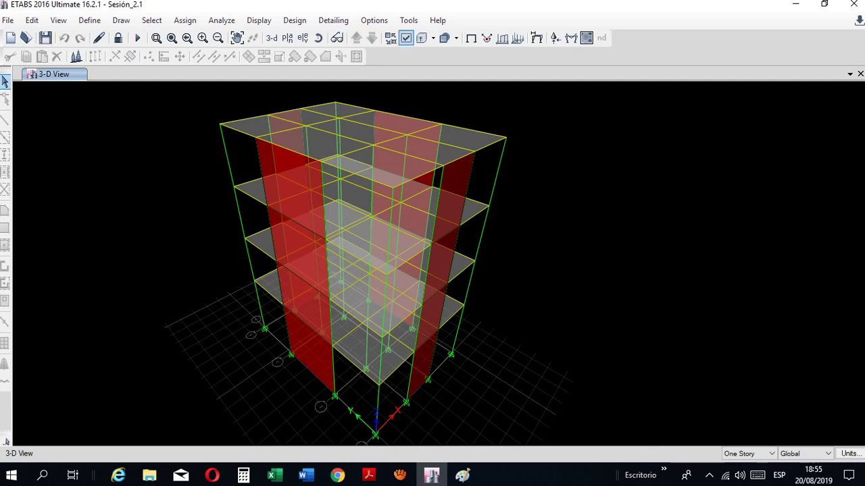
{"action": "left_click", "coordinate": [405, 38]}
{"action": "left_click_drag", "start_coordinate": [405, 10], "coordinate": [600, 17]}
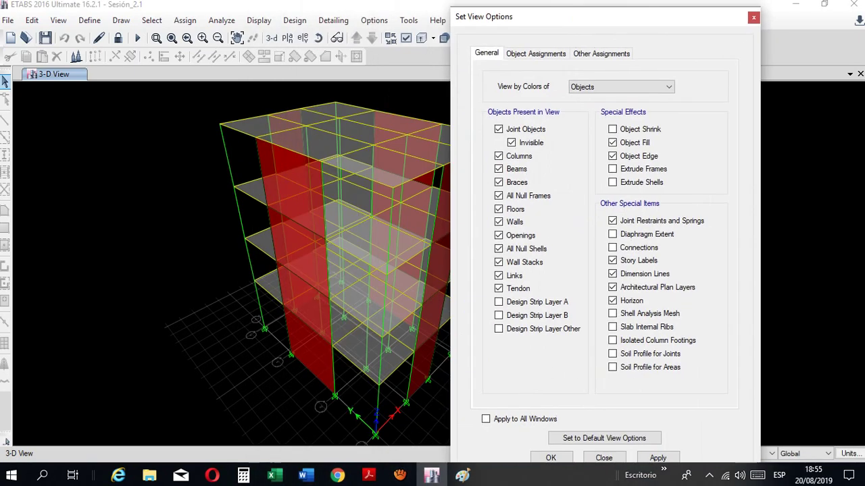
{"action": "left_click", "coordinate": [406, 37]}
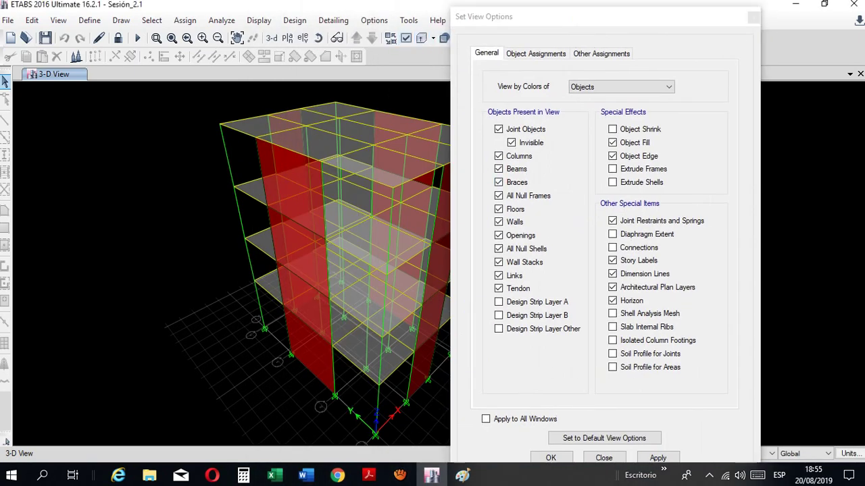
{"action": "left_click", "coordinate": [498, 210]}
{"action": "left_click", "coordinate": [658, 458]}
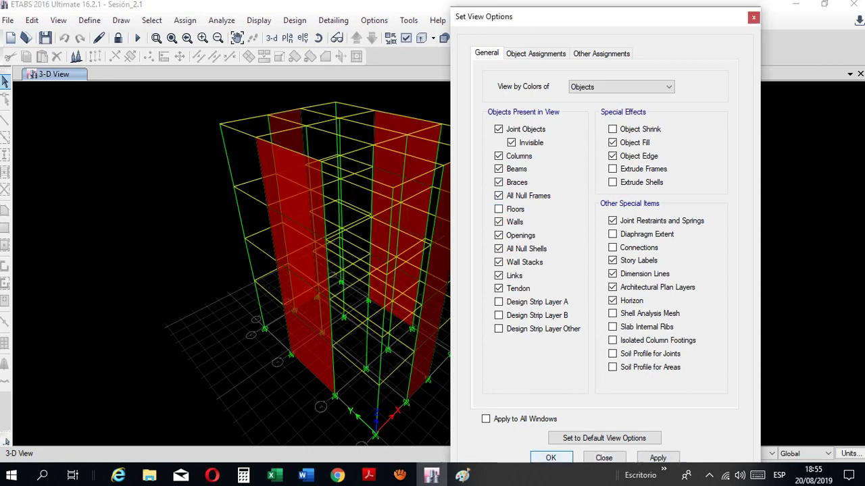
{"action": "left_click", "coordinate": [604, 458]}
Display the Shear 2-2 force diagram of the frames for the Live load case
{"action": "middle_click_drag", "start_coordinate": [512, 159], "coordinate": [445, 180]}
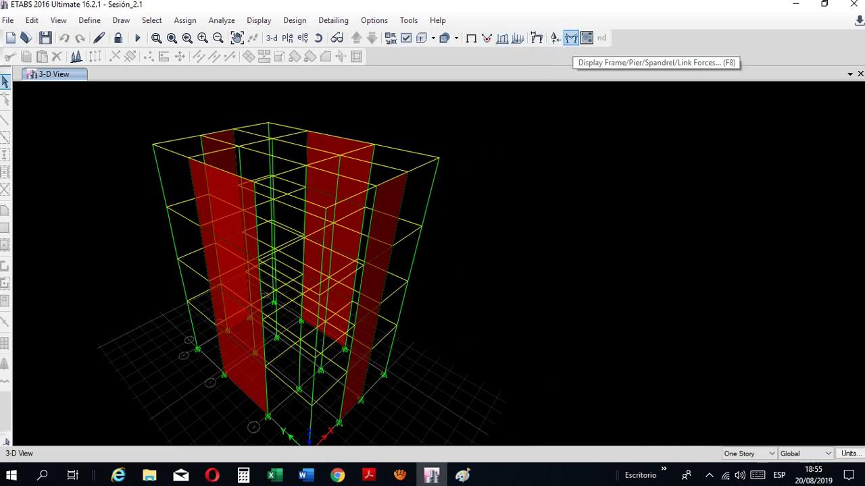
{"action": "left_click", "coordinate": [571, 37]}
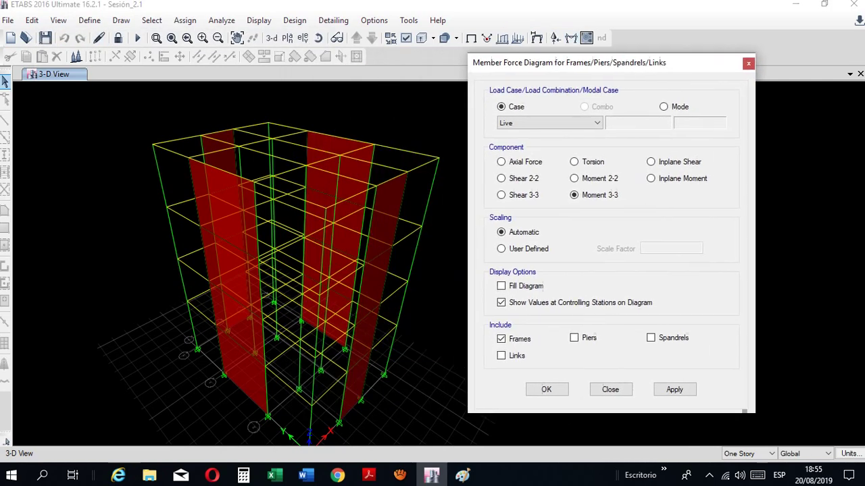
{"action": "left_click_drag", "start_coordinate": [595, 63], "coordinate": [598, 63]}
{"action": "left_click", "coordinate": [567, 123]}
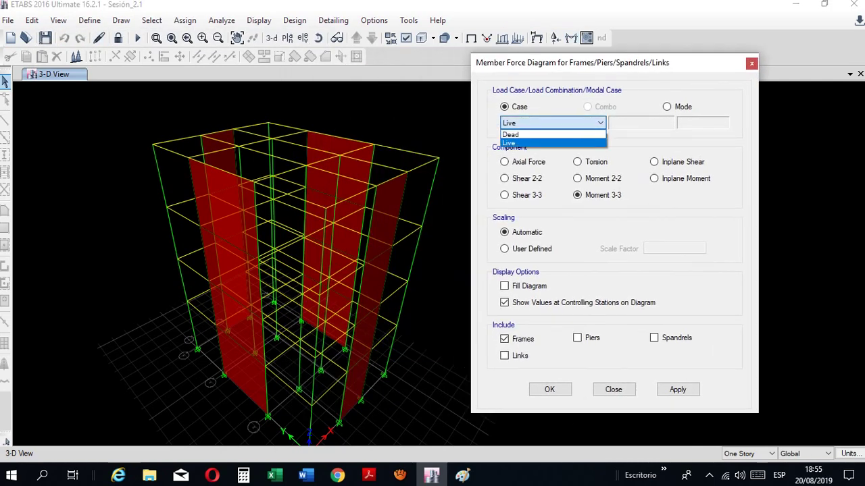
{"action": "left_click", "coordinate": [550, 143]}
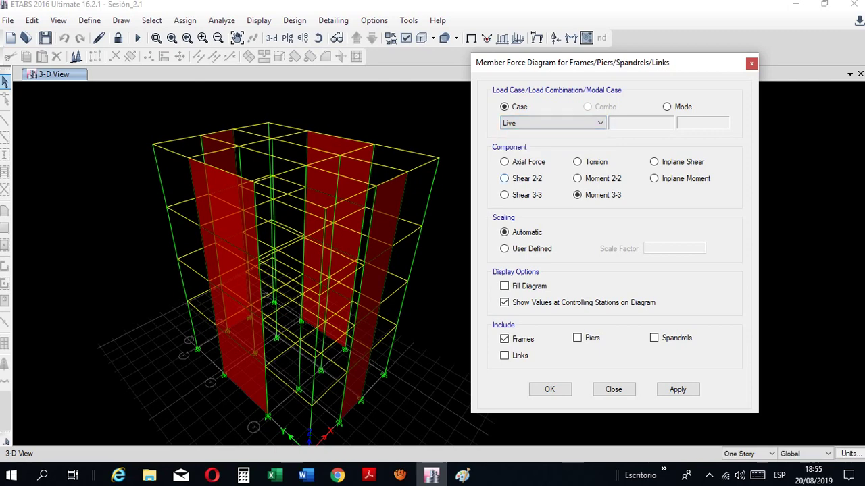
{"action": "left_click", "coordinate": [504, 178]}
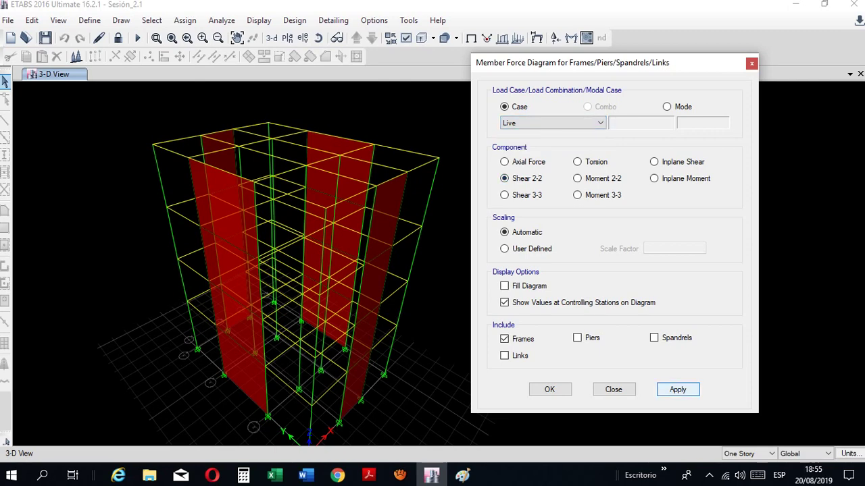
{"action": "left_click", "coordinate": [678, 389]}
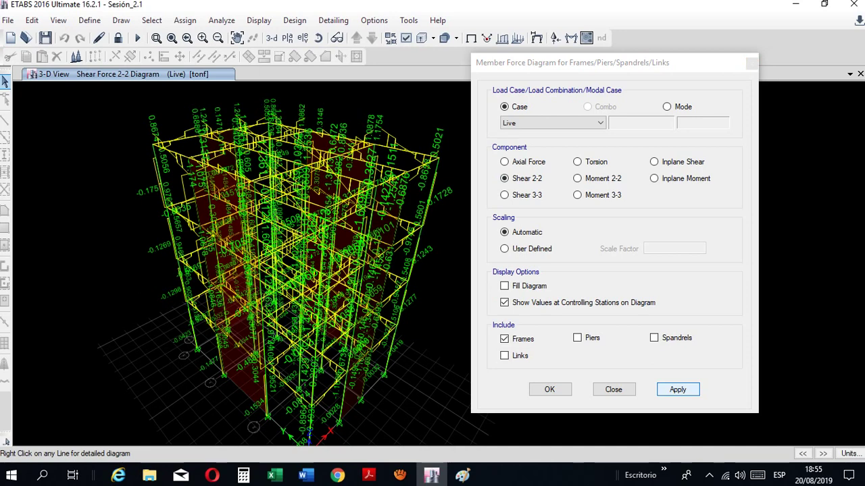
Show the Live Shear 2-2 frame diagram as filled shapes without values at the controlling stations
{"action": "left_click", "coordinate": [503, 303]}
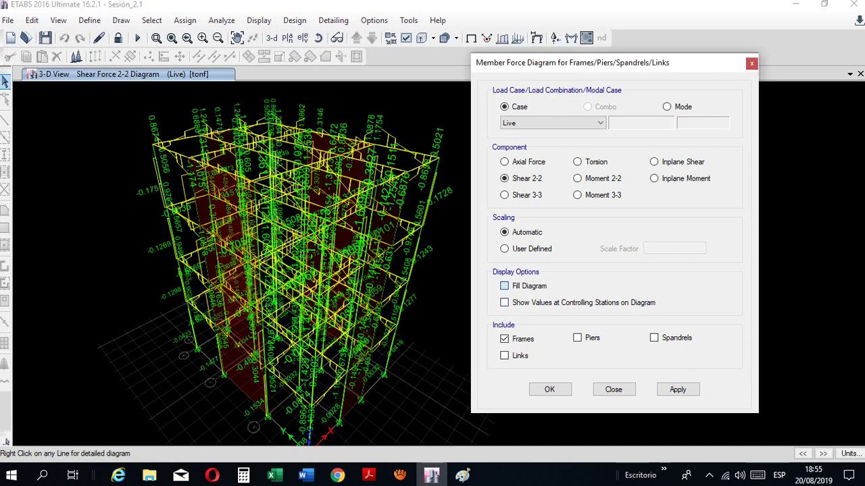
{"action": "left_click", "coordinate": [677, 389]}
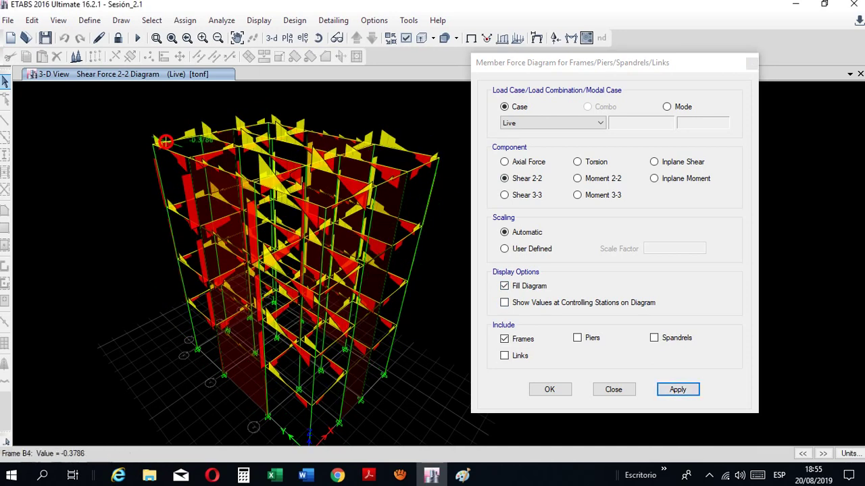
Examine the filled Shear 2-2 diagrams of the beams and columns throughout the 3-D model
{"action": "scroll", "coordinate": [169, 142], "scroll_direction": "up", "scroll_amount": 5}
{"action": "scroll", "coordinate": [141, 158], "scroll_direction": "down", "scroll_amount": 4}
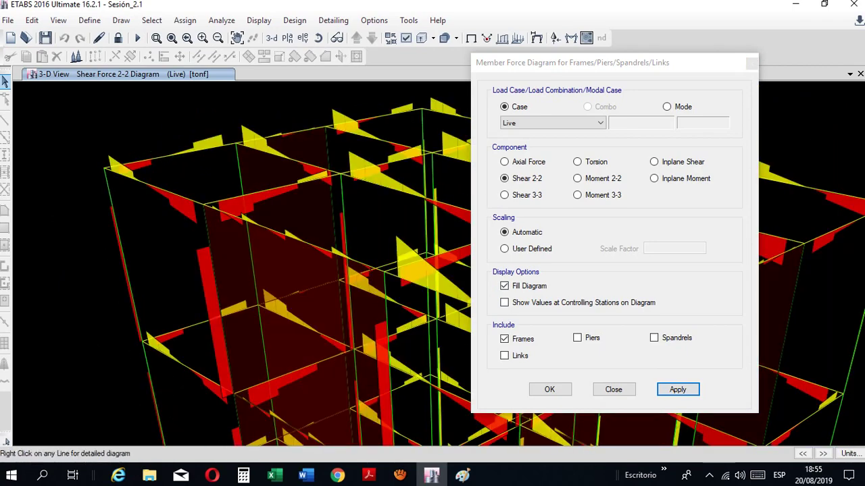
{"action": "middle_click_drag", "start_coordinate": [176, 209], "coordinate": [128, 144]}
{"action": "scroll", "coordinate": [253, 169], "scroll_direction": "down", "scroll_amount": 4}
{"action": "scroll", "coordinate": [290, 185], "scroll_direction": "up", "scroll_amount": 4}
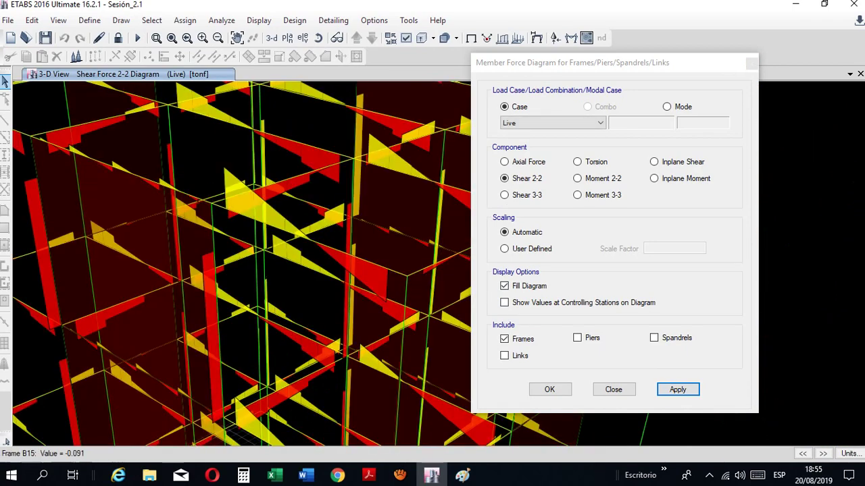
{"action": "middle_click_drag", "start_coordinate": [233, 214], "coordinate": [302, 168]}
{"action": "scroll", "coordinate": [287, 426], "scroll_direction": "down", "scroll_amount": 3}
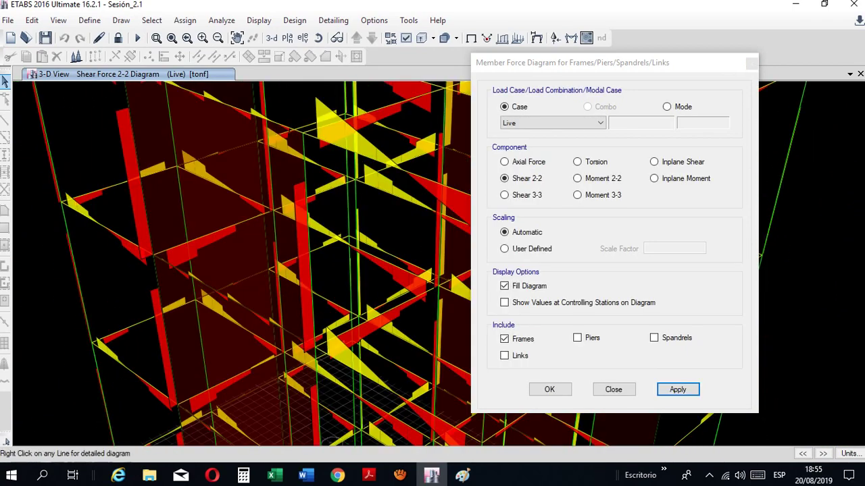
{"action": "scroll", "coordinate": [218, 239], "scroll_direction": "down", "scroll_amount": 3}
{"action": "scroll", "coordinate": [219, 239], "scroll_direction": "up", "scroll_amount": 5}
{"action": "scroll", "coordinate": [241, 218], "scroll_direction": "down", "scroll_amount": 4}
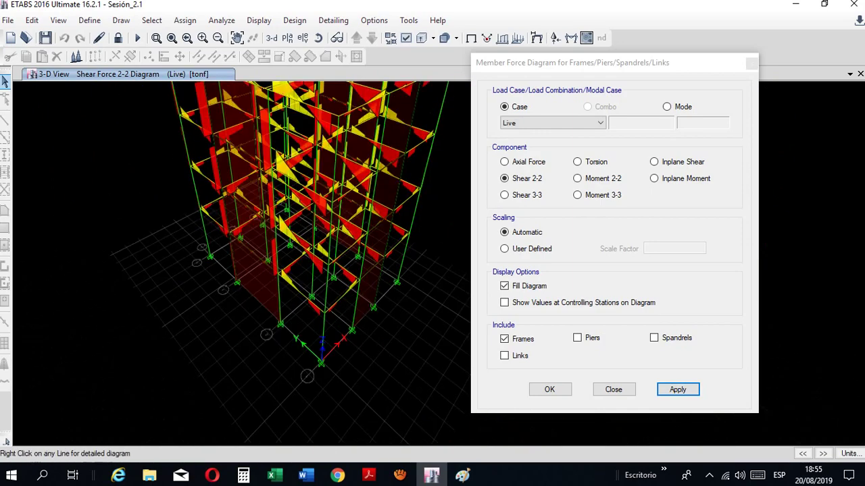
Display the filled Moment 3-3 diagram of the frames for the Live case and view the whole building
{"action": "left_click", "coordinate": [577, 195]}
{"action": "left_click", "coordinate": [678, 389]}
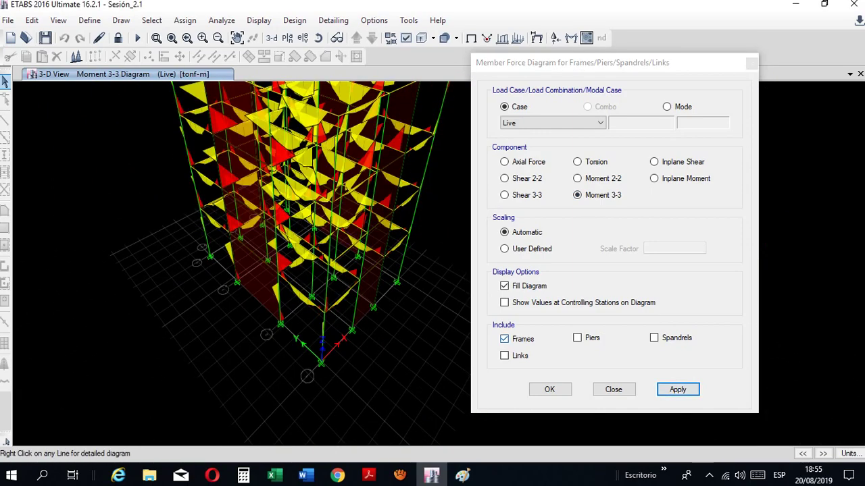
{"action": "middle_click_drag", "start_coordinate": [290, 216], "coordinate": [272, 270]}
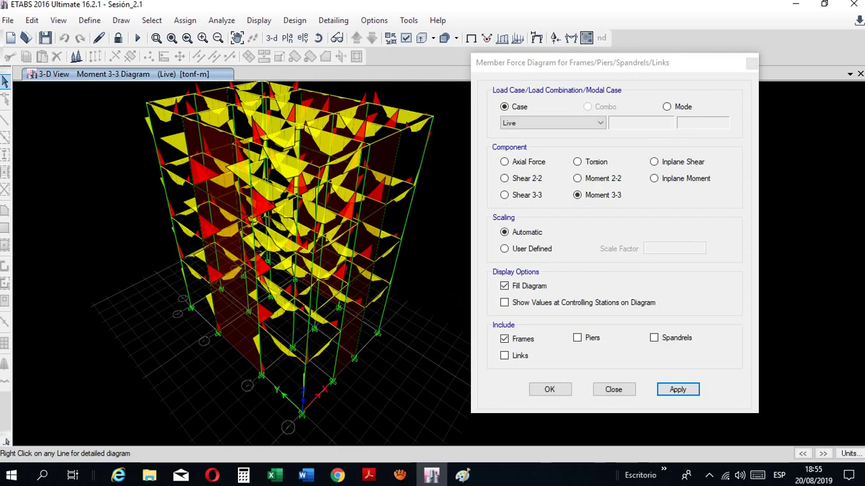
{"action": "left_click", "coordinate": [678, 390]}
{"action": "left_click", "coordinate": [614, 389]}
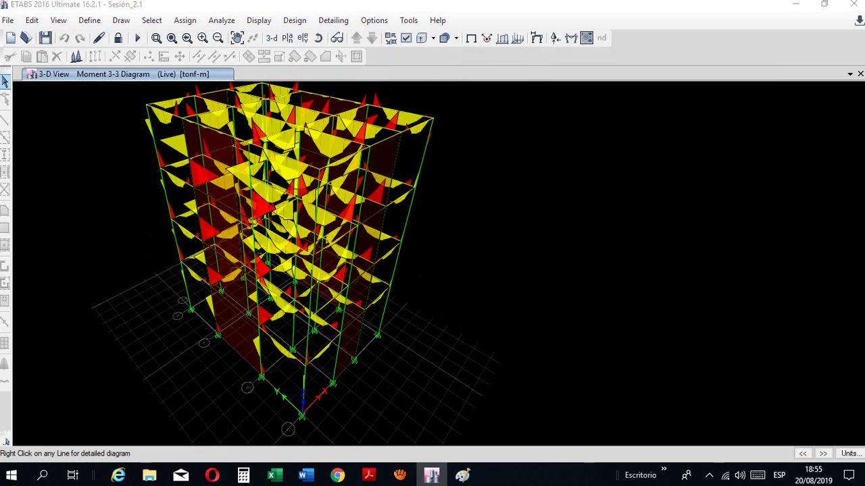
Return to the undeformed model and display the elevation of grid line A
{"action": "left_click", "coordinate": [471, 38]}
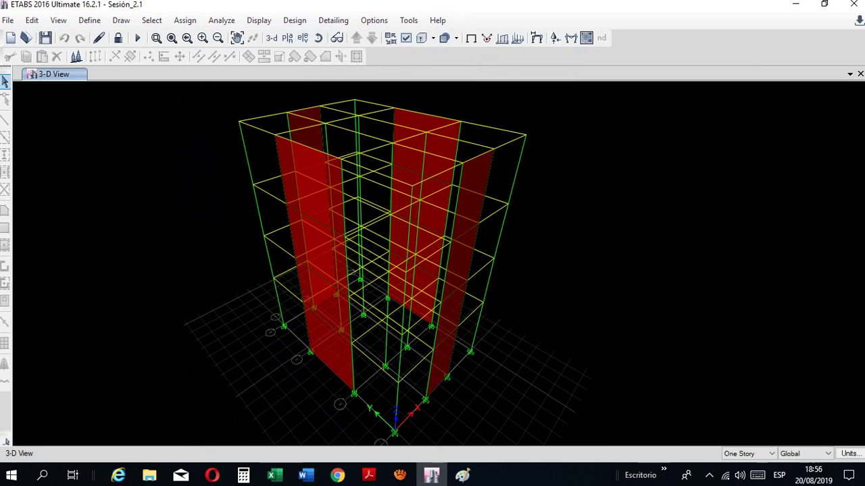
{"action": "left_click", "coordinate": [303, 38]}
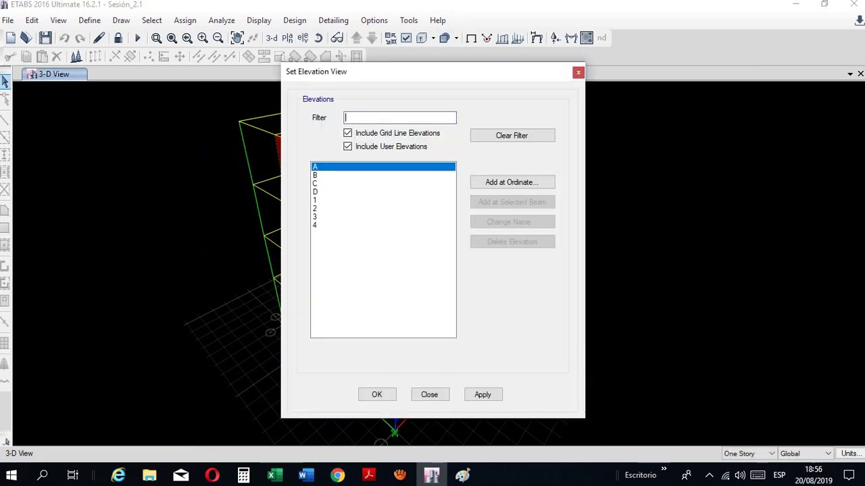
{"action": "left_click", "coordinate": [482, 395]}
{"action": "left_click", "coordinate": [430, 394]}
{"action": "middle_click_drag", "start_coordinate": [586, 389], "coordinate": [566, 387]}
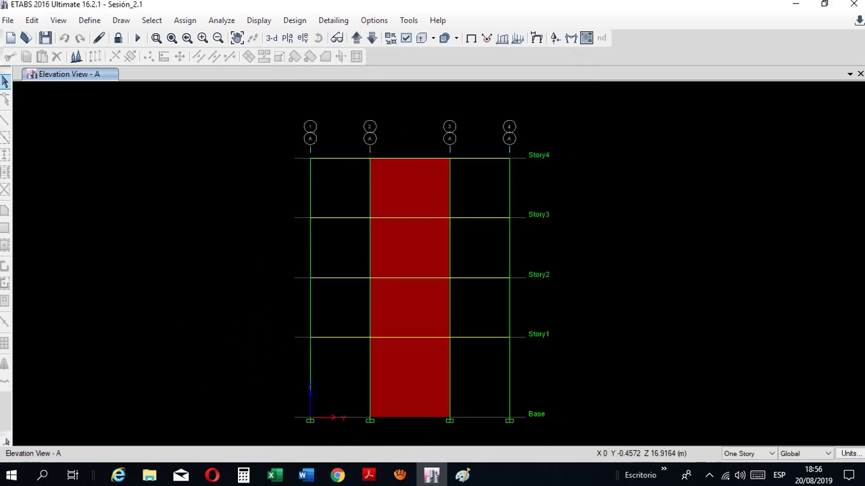
{"action": "left_click", "coordinate": [302, 38]}
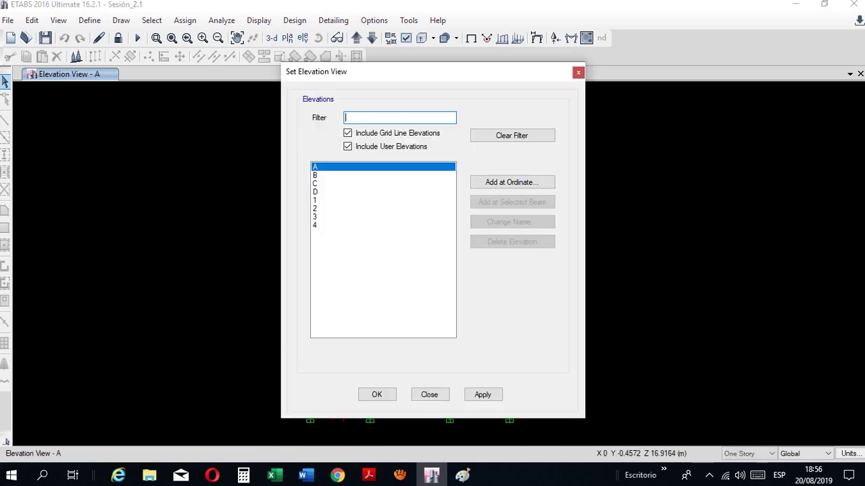
{"action": "left_click", "coordinate": [578, 72]}
{"action": "middle_click_drag", "start_coordinate": [573, 94], "coordinate": [555, 91]}
{"action": "left_click", "coordinate": [587, 38]}
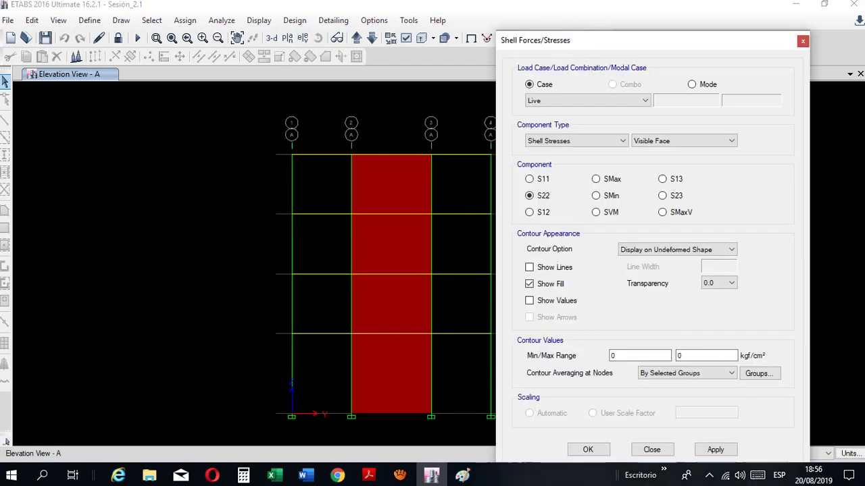
{"action": "left_click", "coordinate": [588, 450]}
Display the filled Shear 2-2 diagram of the frames for the Live case on elevation A
{"action": "left_click", "coordinate": [571, 38]}
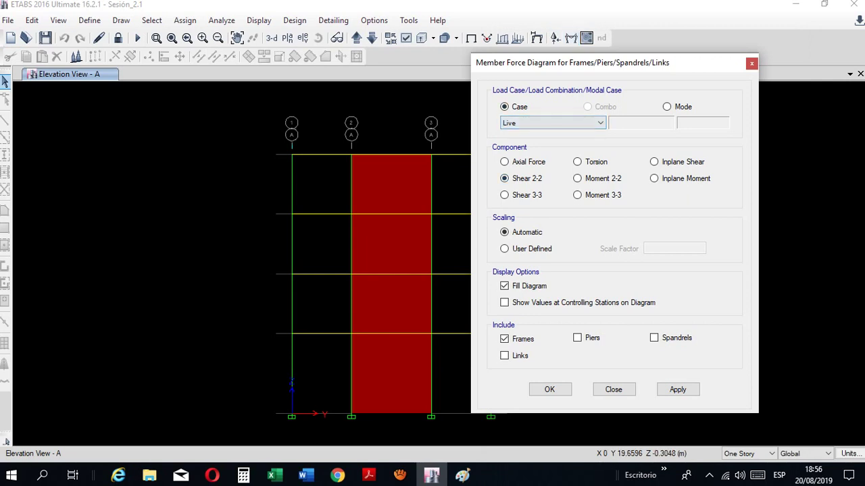
{"action": "left_click", "coordinate": [677, 390]}
{"action": "left_click", "coordinate": [613, 390]}
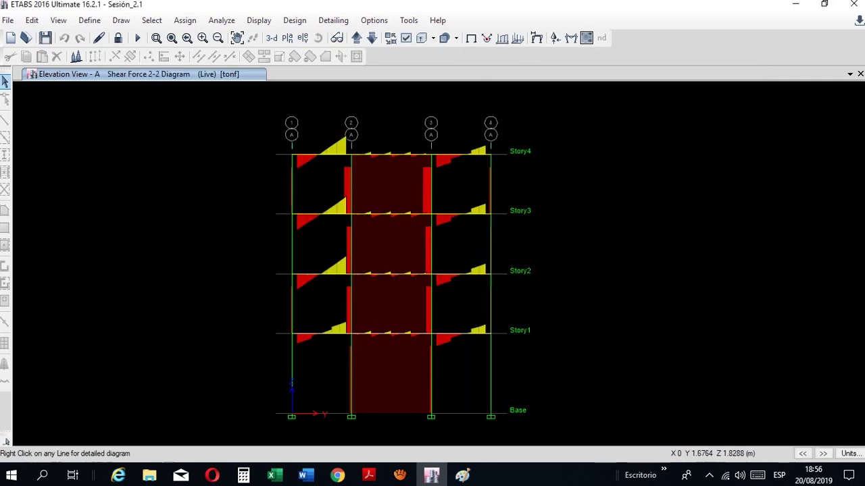
Examine the Shear 2-2 diagrams around the wall on elevation A, from the base up to Story4
{"action": "scroll", "coordinate": [326, 377], "scroll_direction": "up", "scroll_amount": 3}
{"action": "middle_click_drag", "start_coordinate": [328, 377], "coordinate": [302, 284]}
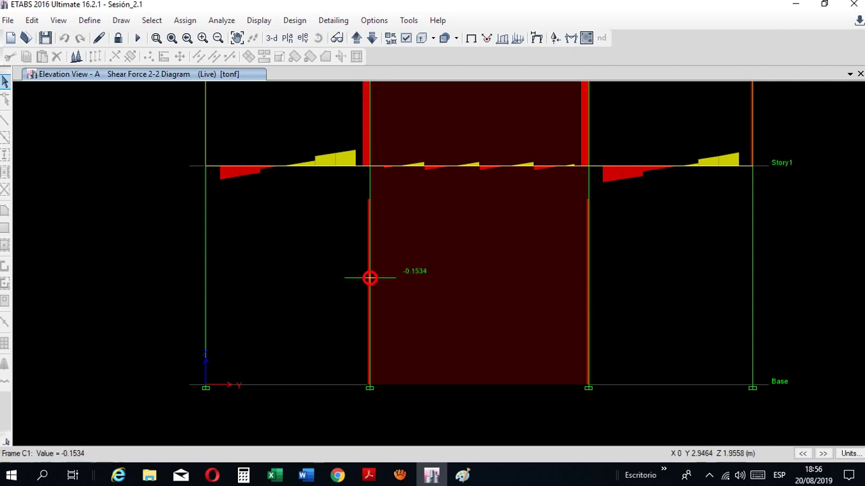
{"action": "scroll", "coordinate": [390, 309], "scroll_direction": "down", "scroll_amount": 3}
{"action": "scroll", "coordinate": [429, 190], "scroll_direction": "up", "scroll_amount": 3}
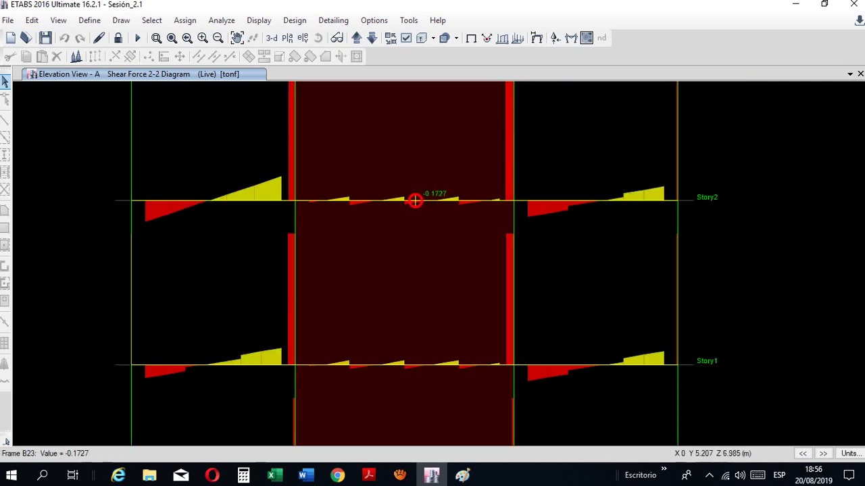
{"action": "scroll", "coordinate": [368, 358], "scroll_direction": "down", "scroll_amount": 3}
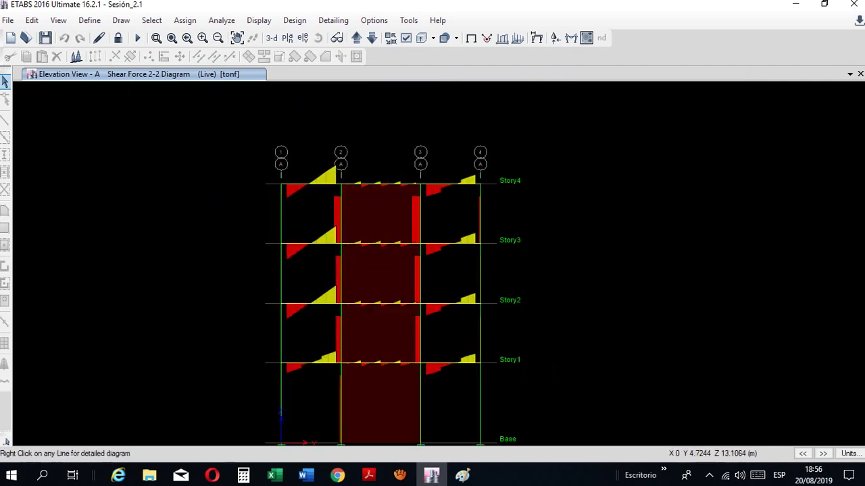
{"action": "scroll", "coordinate": [374, 177], "scroll_direction": "up", "scroll_amount": 3}
{"action": "middle_click_drag", "start_coordinate": [393, 241], "coordinate": [383, 221]}
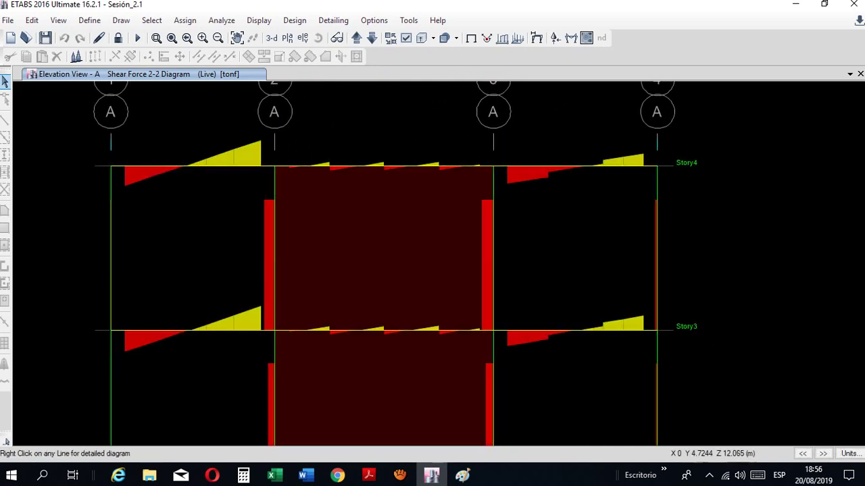
{"action": "scroll", "coordinate": [346, 212], "scroll_direction": "down", "scroll_amount": 3}
{"action": "middle_click_drag", "start_coordinate": [410, 392], "coordinate": [410, 288]}
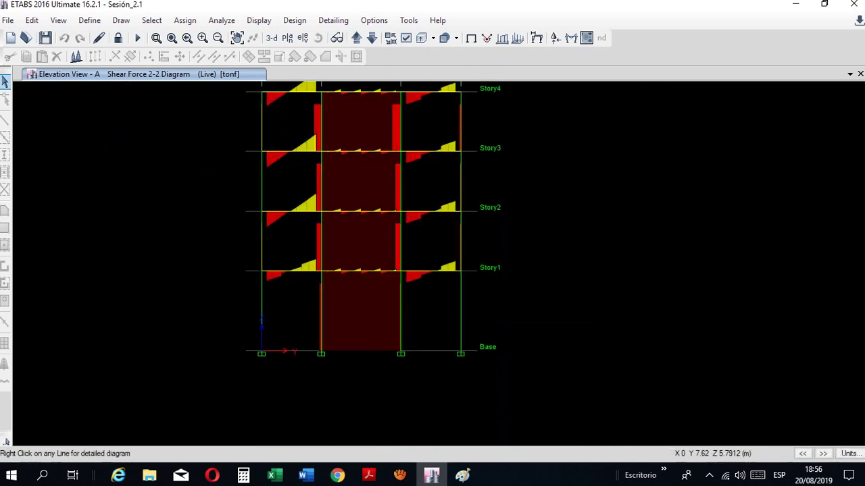
Inspect the detailed force diagrams of the Story1 beam between grids 3 and 4 and the Story1 column on grid 4
{"action": "scroll", "coordinate": [410, 287], "scroll_direction": "up", "scroll_amount": 3}
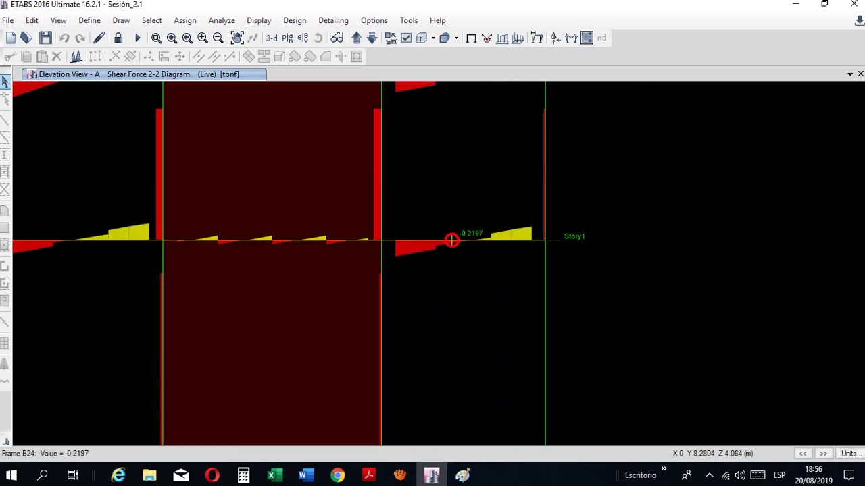
{"action": "right_click", "coordinate": [452, 241]}
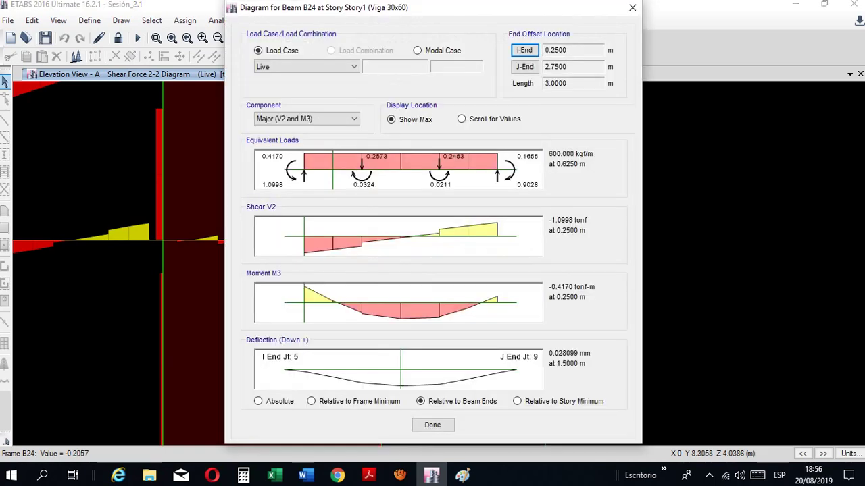
{"action": "left_click", "coordinate": [632, 7]}
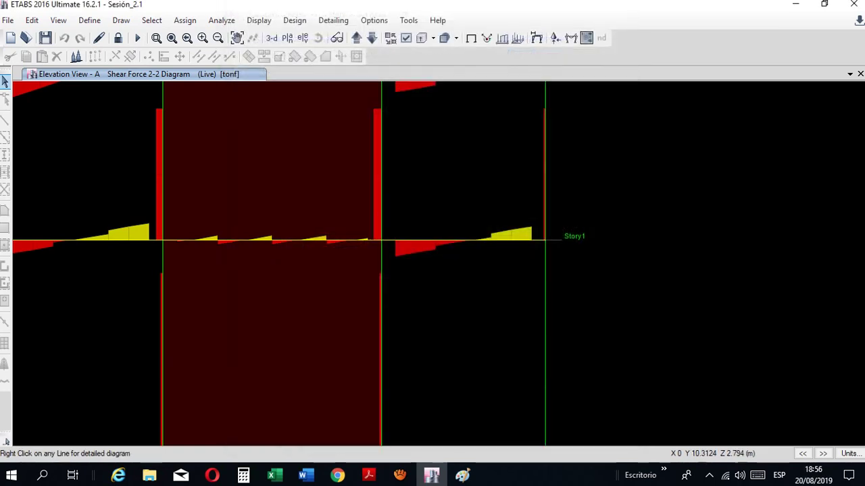
{"action": "mouse_move", "coordinate": [545, 312]}
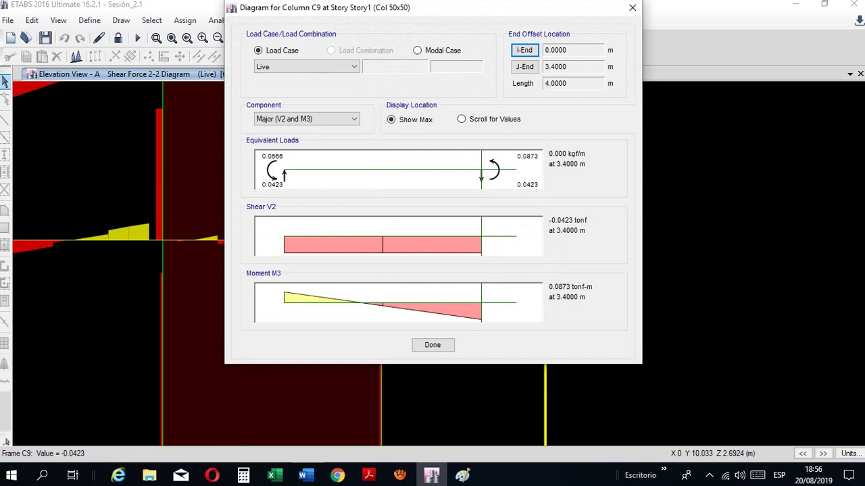
{"action": "left_click", "coordinate": [632, 7]}
{"action": "scroll", "coordinate": [605, 199], "scroll_direction": "down", "scroll_amount": 3}
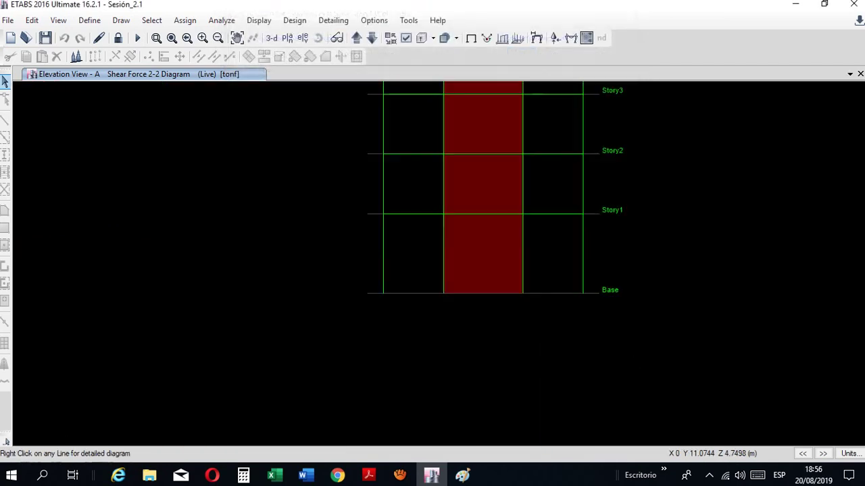
Try to open a detailed force diagram for the Story1 wall between grids 2 and 3
{"action": "middle_click_drag", "start_coordinate": [564, 192], "coordinate": [504, 323]}
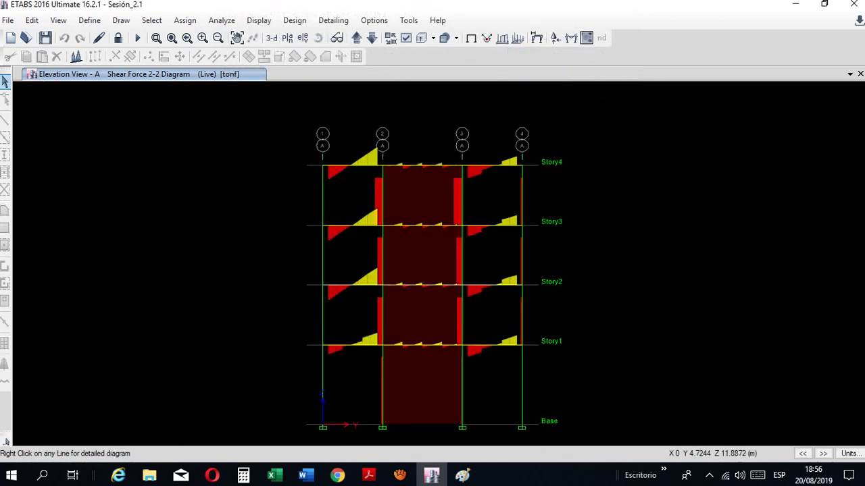
{"action": "scroll", "coordinate": [412, 190], "scroll_direction": "up", "scroll_amount": 3}
{"action": "scroll", "coordinate": [396, 162], "scroll_direction": "down", "scroll_amount": 4}
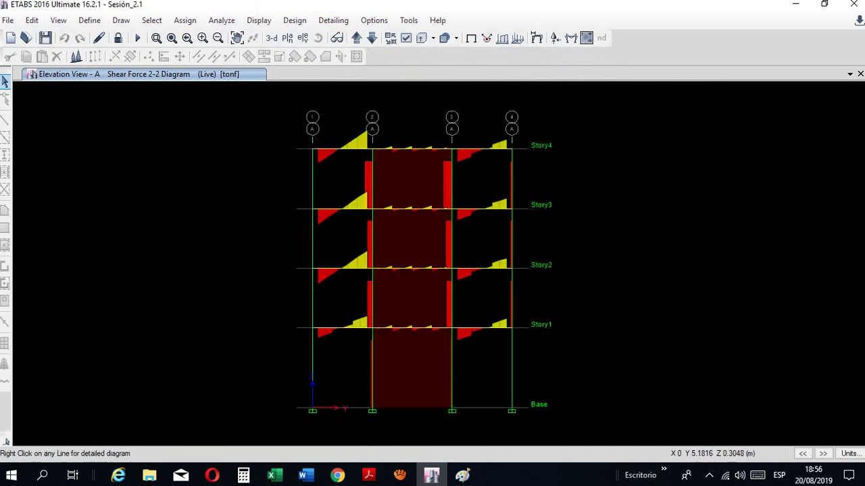
{"action": "scroll", "coordinate": [489, 334], "scroll_direction": "up", "scroll_amount": 4}
{"action": "right_click", "coordinate": [403, 279]}
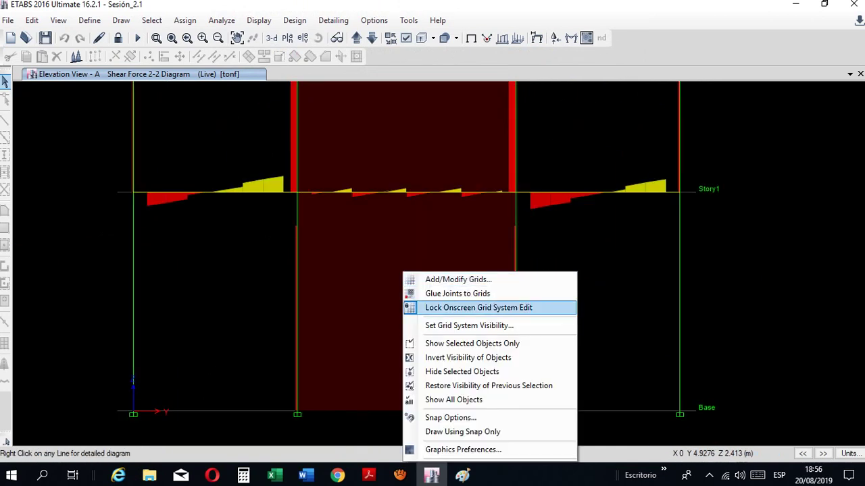
{"action": "left_click", "coordinate": [376, 263]}
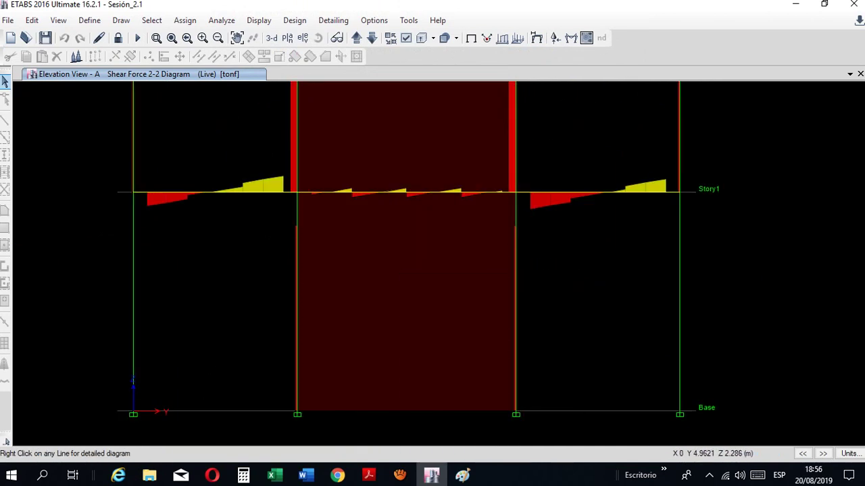
{"action": "scroll", "coordinate": [398, 318], "scroll_direction": "down", "scroll_amount": 3}
{"action": "middle_click_drag", "start_coordinate": [398, 319], "coordinate": [362, 353]}
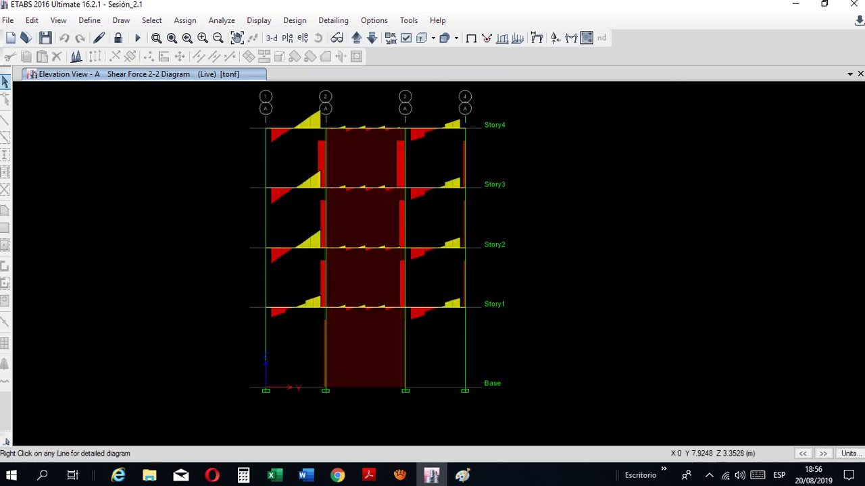
{"action": "mouse_move", "coordinate": [404, 241]}
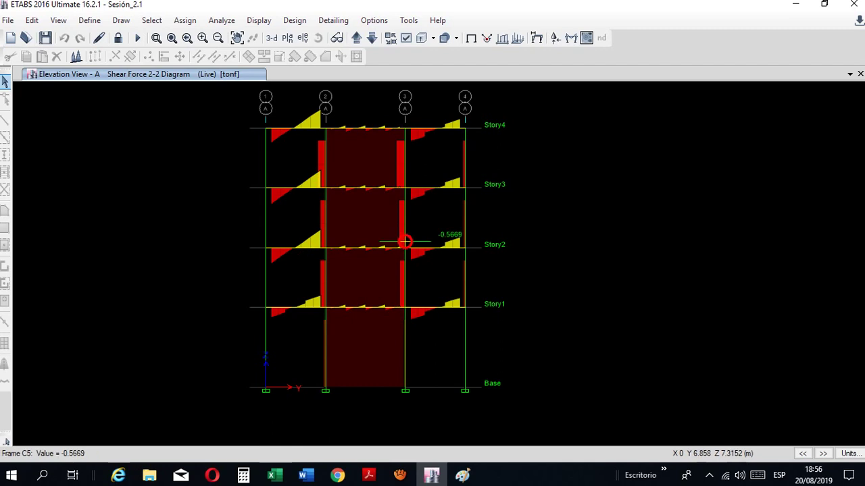
{"action": "middle_click_drag", "start_coordinate": [404, 241], "coordinate": [382, 252]}
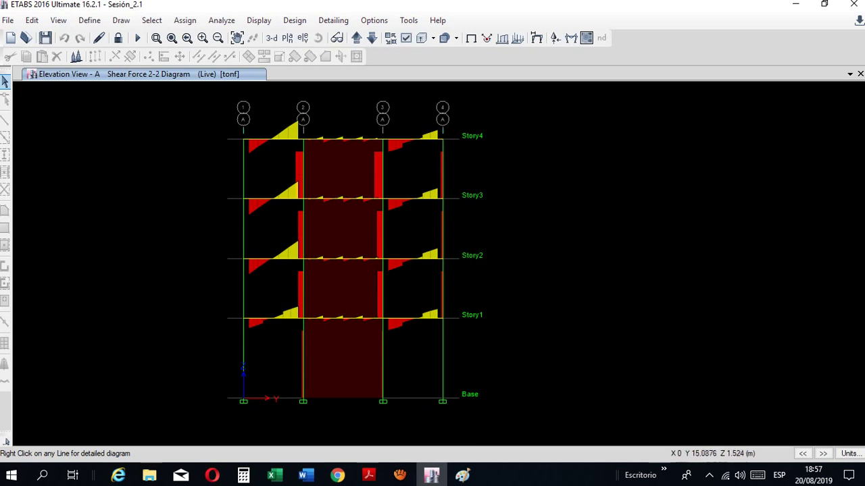
{"action": "middle_click_drag", "start_coordinate": [543, 367], "coordinate": [612, 367]}
{"action": "middle_click_drag", "start_coordinate": [624, 316], "coordinate": [614, 323]}
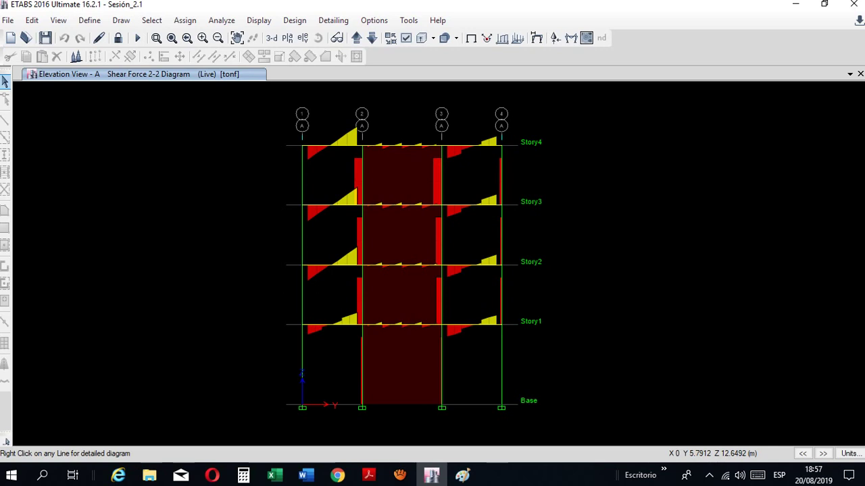
{"action": "middle_click_drag", "start_coordinate": [606, 399], "coordinate": [579, 399]}
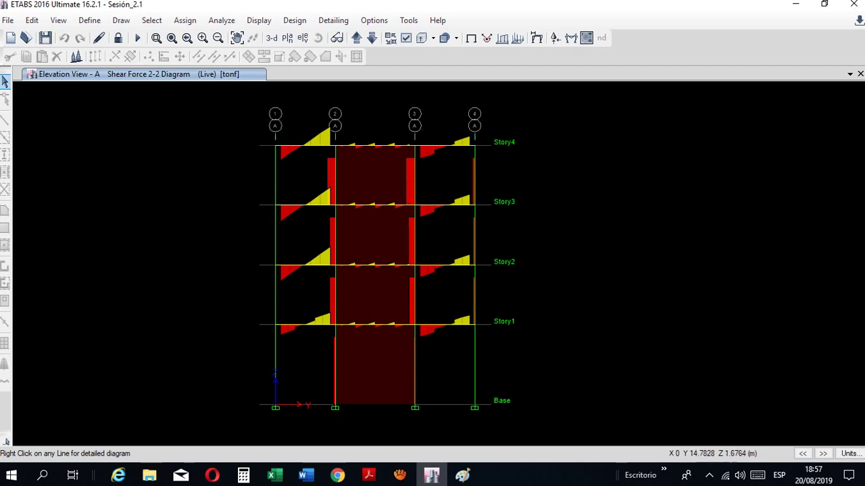
Include the piers in the filled Shear 2-2 diagram for the Live case on elevation A
{"action": "middle_click_drag", "start_coordinate": [570, 371], "coordinate": [579, 364]}
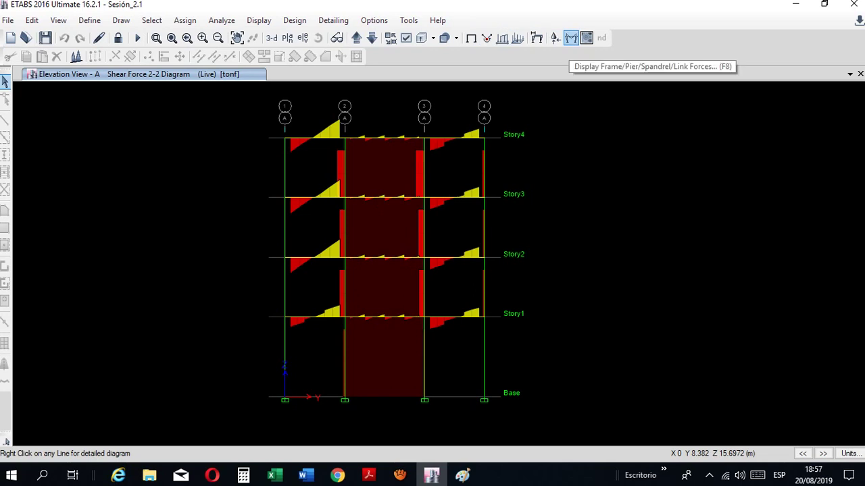
{"action": "left_click", "coordinate": [570, 39]}
{"action": "left_click_drag", "start_coordinate": [580, 63], "coordinate": [638, 36]}
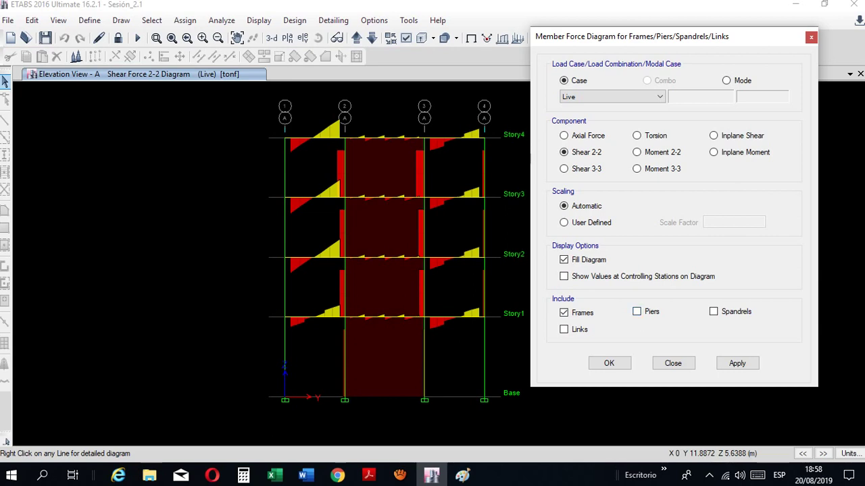
{"action": "left_click", "coordinate": [637, 311]}
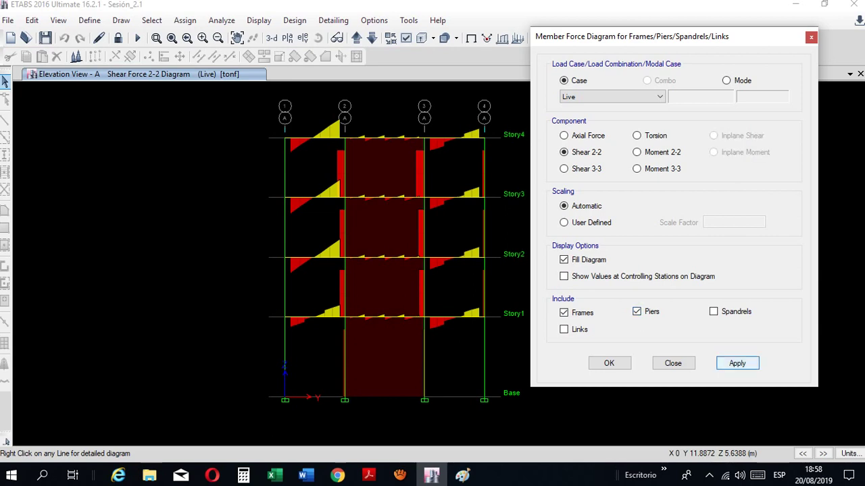
{"action": "left_click", "coordinate": [673, 364]}
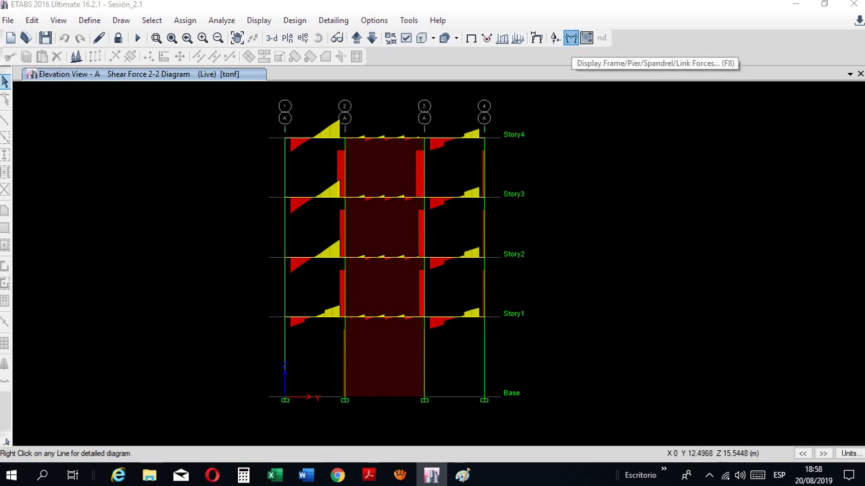
Toggle the inclusion of piers in the member force diagram settings to compare which components are available, then close the settings
{"action": "left_click", "coordinate": [571, 38]}
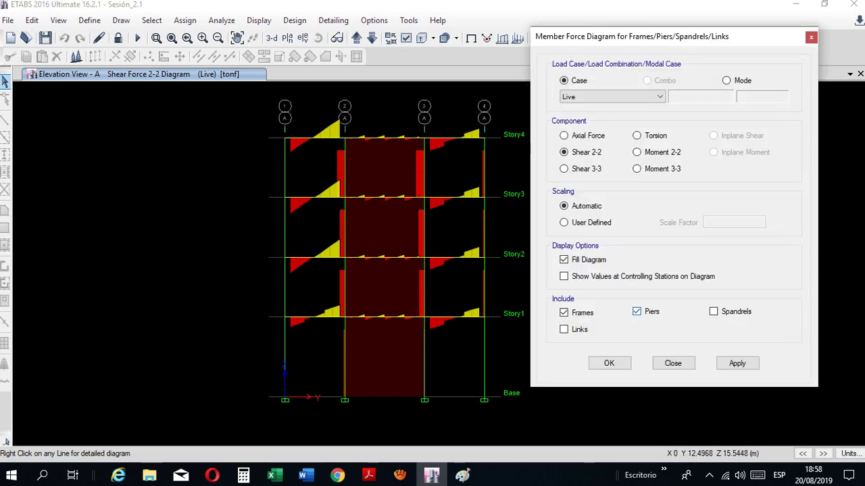
{"action": "left_click", "coordinate": [636, 312]}
{"action": "left_click", "coordinate": [636, 311]}
{"action": "left_click", "coordinate": [637, 312]}
{"action": "left_click", "coordinate": [636, 311]}
{"action": "left_click", "coordinate": [637, 311]}
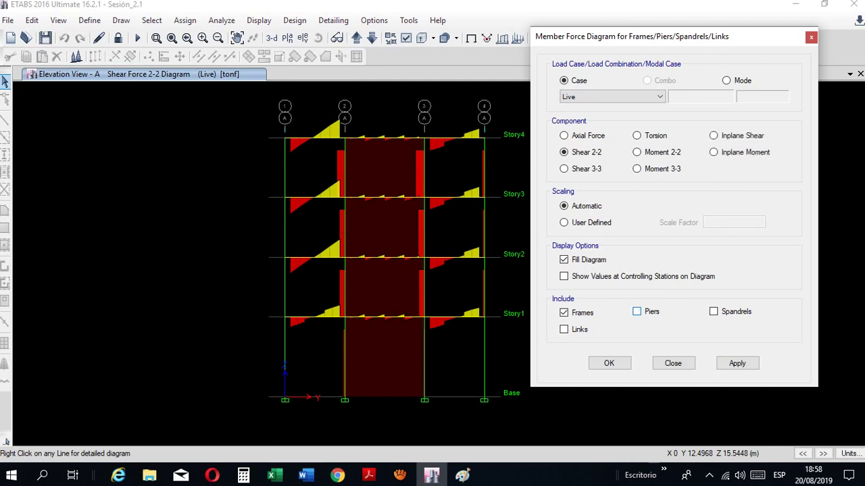
{"action": "left_click", "coordinate": [636, 311]}
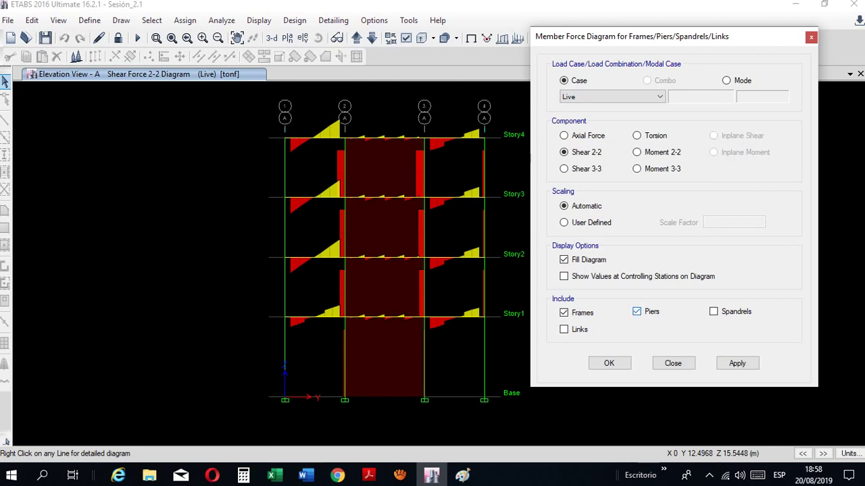
{"action": "left_click", "coordinate": [672, 363]}
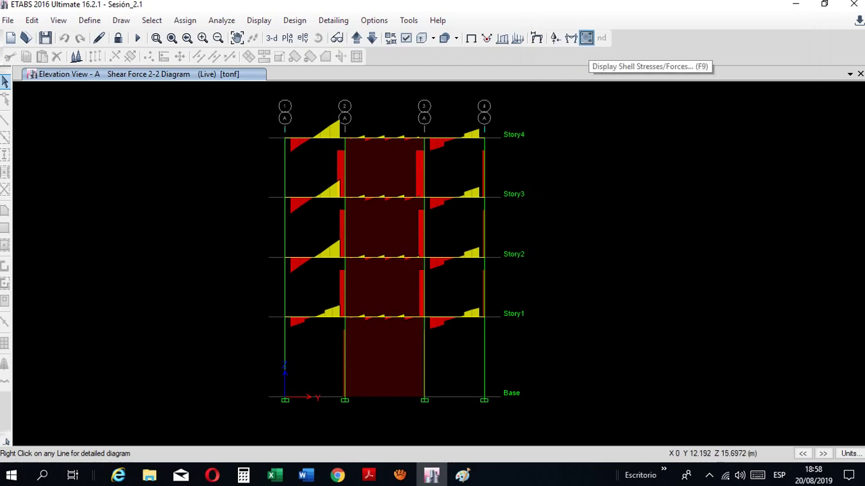
Replace the shear diagram with the undeformed shape and show the whole building in 3-D
{"action": "middle_click_drag", "start_coordinate": [570, 137], "coordinate": [557, 139]}
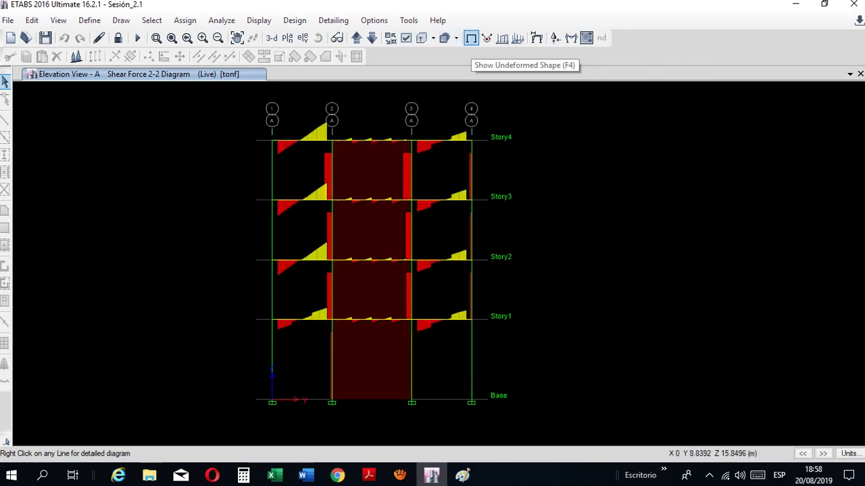
{"action": "left_click", "coordinate": [471, 38]}
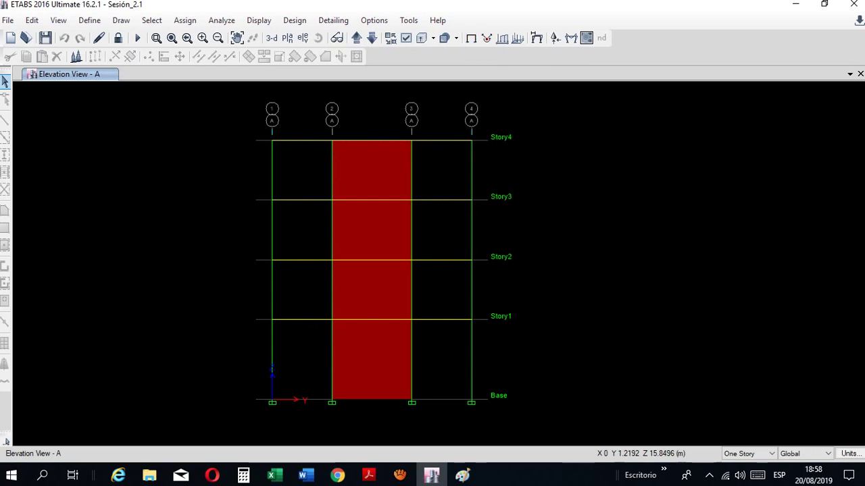
{"action": "left_click", "coordinate": [270, 38]}
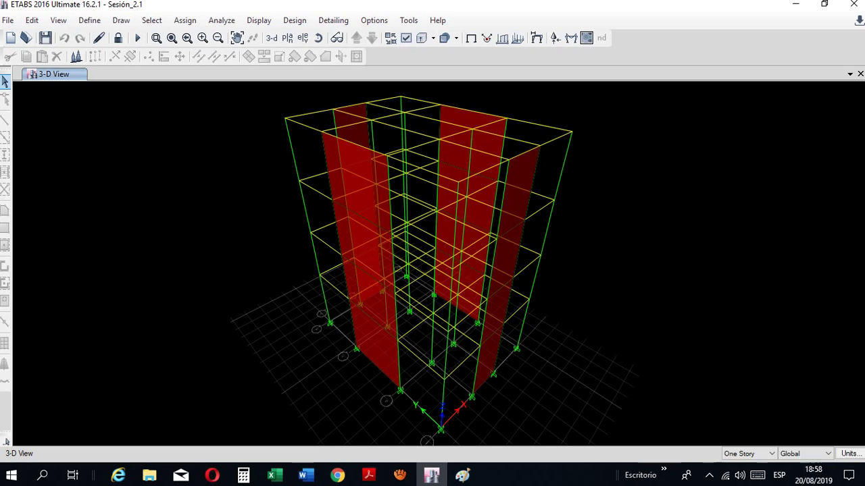
Unlock the model and accept deleting the analysis results
{"action": "middle_click_drag", "start_coordinate": [432, 270], "coordinate": [414, 275]}
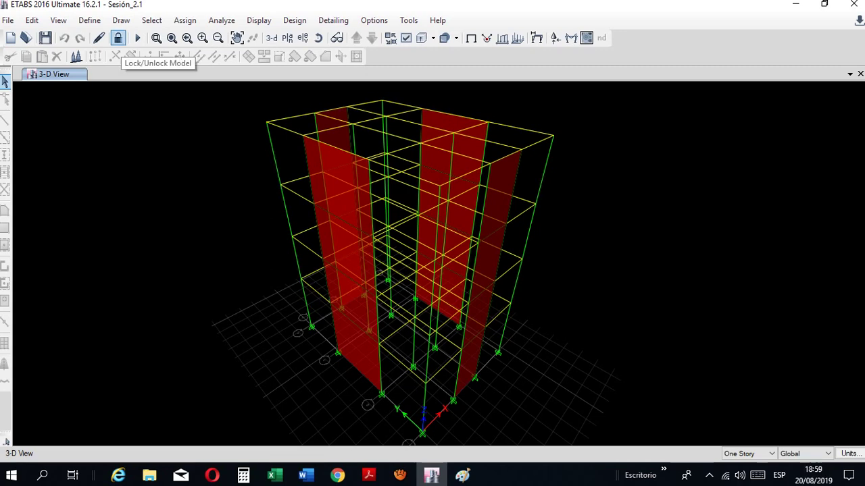
{"action": "left_click", "coordinate": [117, 38]}
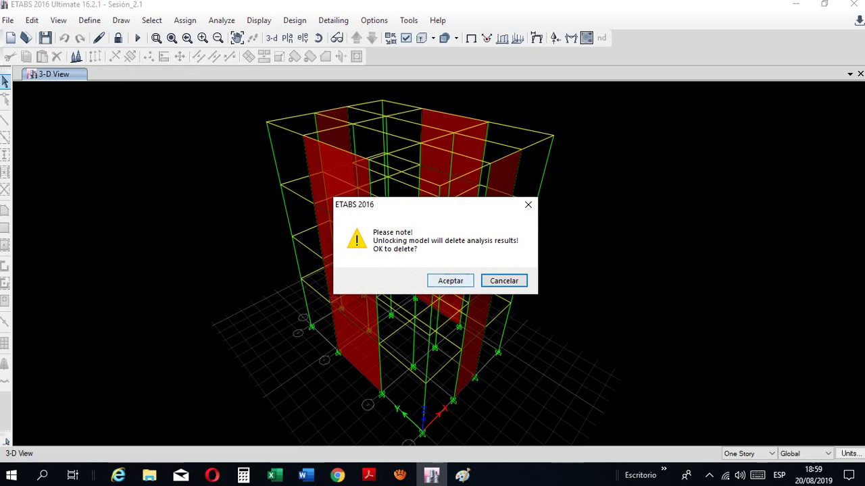
{"action": "key", "text": "Return"}
{"action": "mouse_move", "coordinate": [432, 270]}
{"action": "middle_mouse_down"}
{"action": "mouse_move", "coordinate": [397, 275]}
{"action": "mouse_move", "coordinate": [425, 267]}
{"action": "middle_mouse_up"}
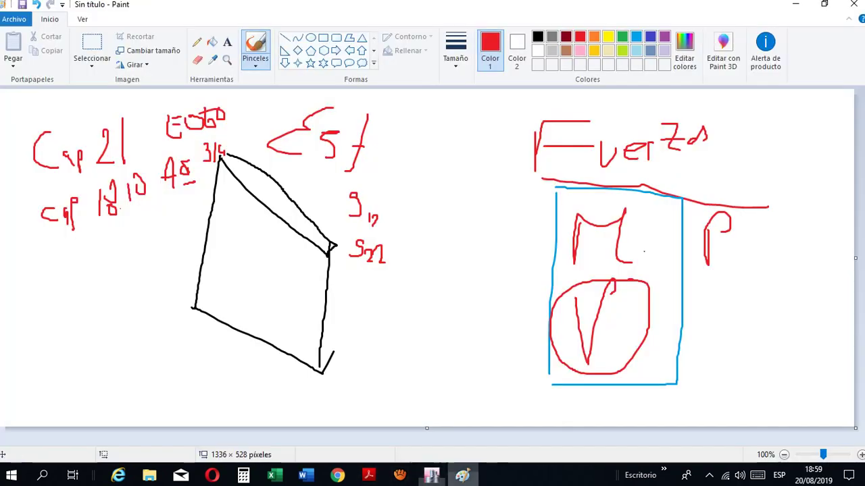
Switch to Paint and start a blank drawing, discarding the current stress and force sketch without saving
{"action": "left_click", "coordinate": [462, 476]}
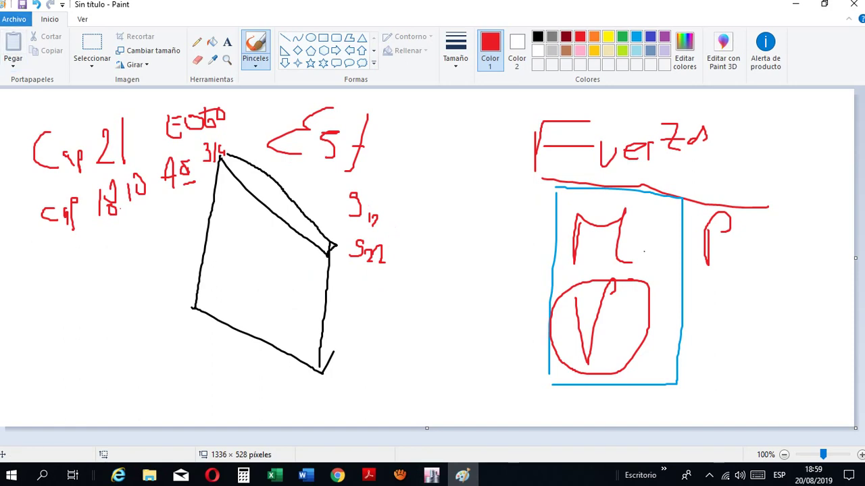
{"action": "left_click", "coordinate": [14, 20]}
{"action": "left_click", "coordinate": [35, 41]}
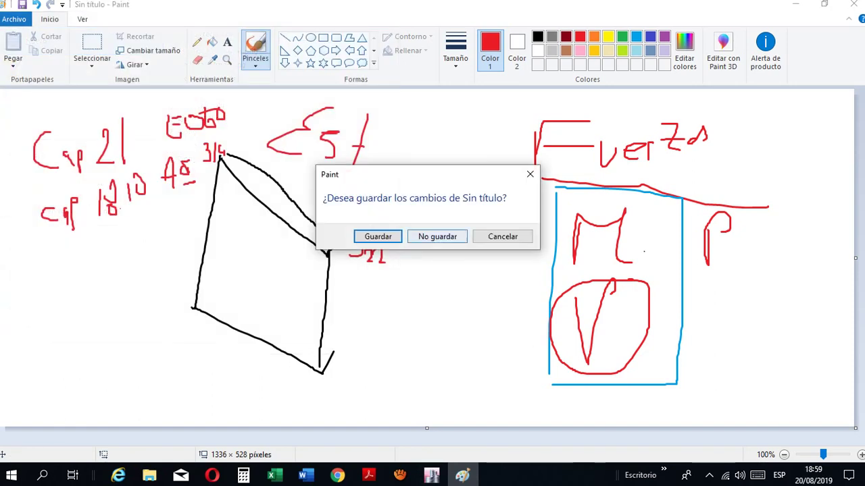
{"action": "left_click", "coordinate": [438, 236]}
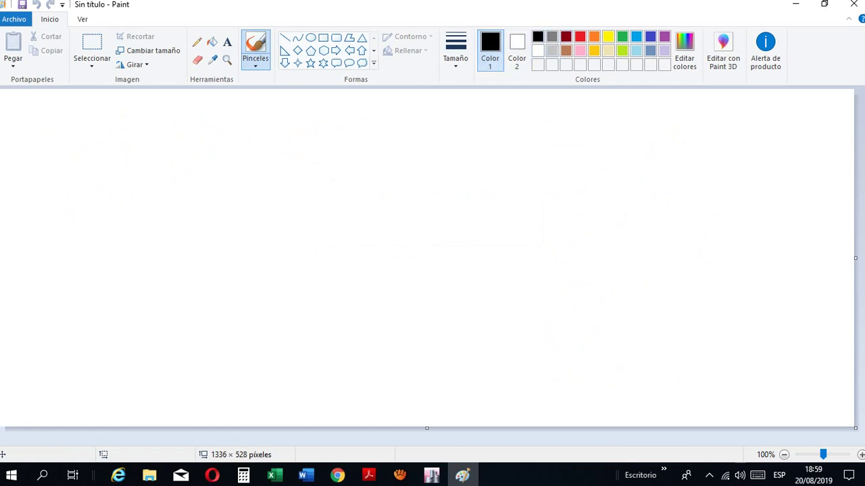
Sketch a tall wall elevation in black with a ground line and three horizontal lines dividing it into four storeys
{"action": "left_click_drag", "start_coordinate": [275, 154], "coordinate": [274, 358]}
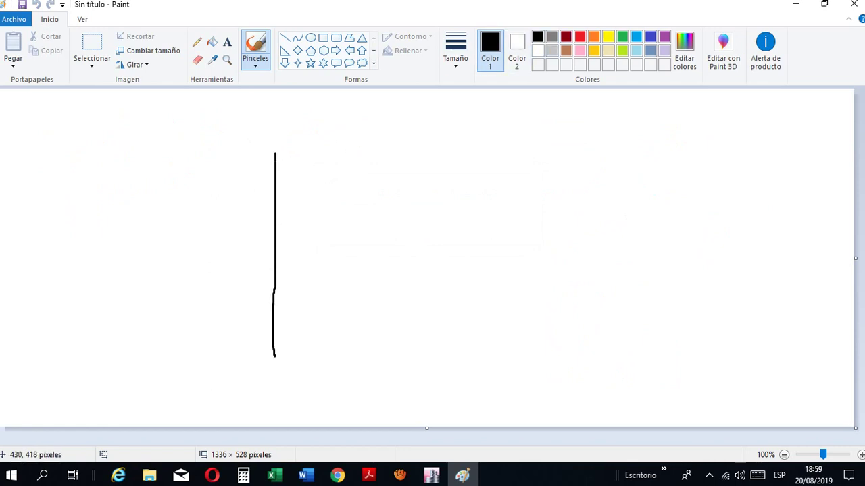
{"action": "mouse_move", "coordinate": [277, 155]}
{"action": "left_mouse_down"}
{"action": "mouse_move", "coordinate": [378, 153]}
{"action": "mouse_move", "coordinate": [402, 161]}
{"action": "mouse_move", "coordinate": [402, 363]}
{"action": "left_mouse_up"}
{"action": "mouse_move", "coordinate": [235, 363]}
{"action": "left_mouse_down"}
{"action": "mouse_move", "coordinate": [373, 367]}
{"action": "mouse_move", "coordinate": [436, 352]}
{"action": "mouse_move", "coordinate": [427, 349]}
{"action": "left_mouse_up"}
{"action": "left_click_drag", "start_coordinate": [272, 314], "coordinate": [397, 318]}
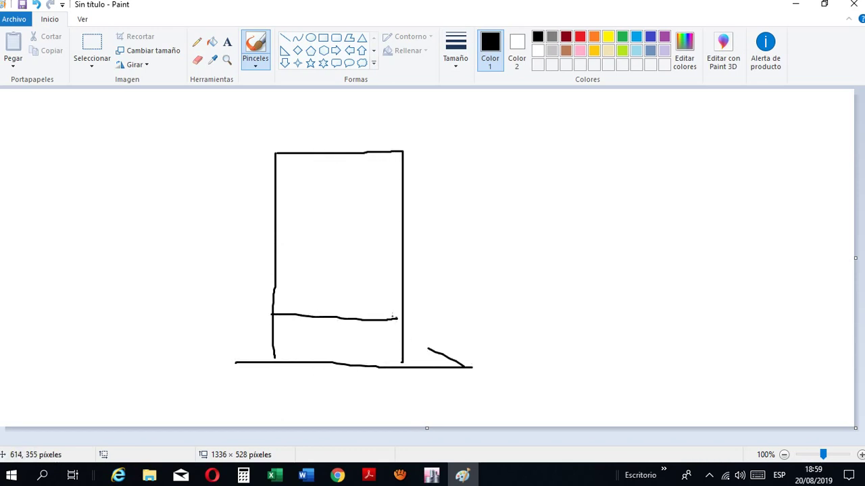
{"action": "left_click_drag", "start_coordinate": [270, 261], "coordinate": [403, 261]}
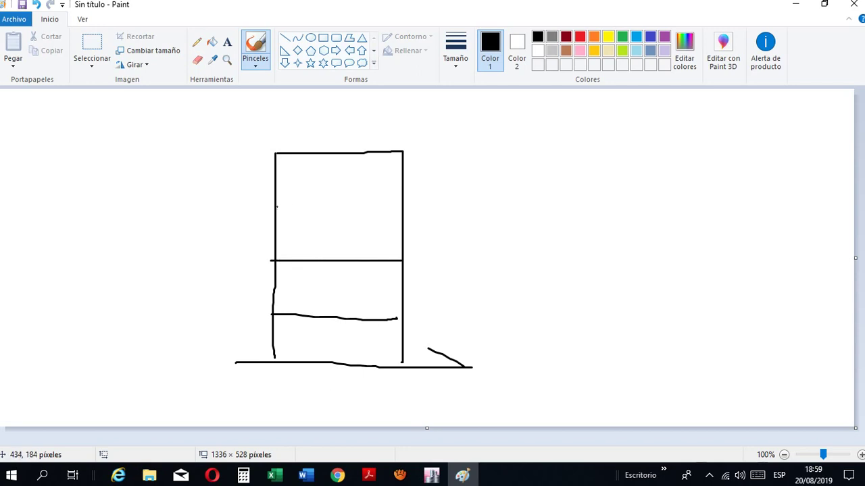
{"action": "left_click_drag", "start_coordinate": [275, 207], "coordinate": [428, 208]}
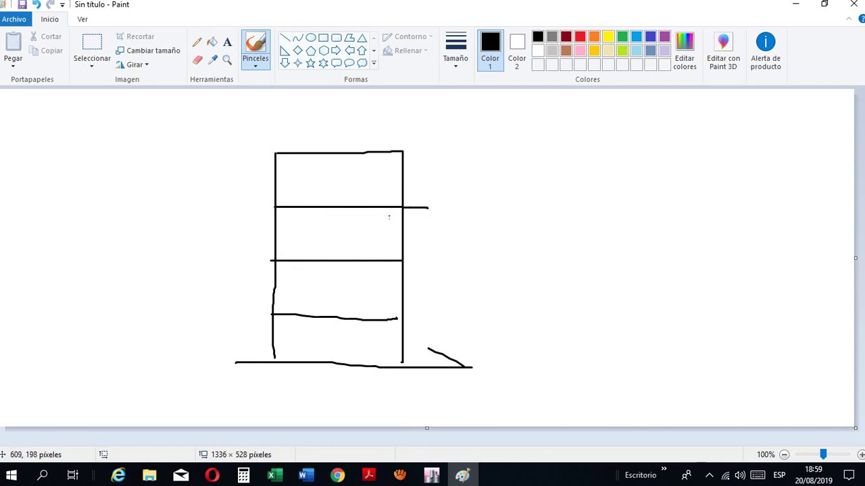
Label each of the wall's four storeys in red with the pier name P1
{"action": "left_click", "coordinate": [579, 36]}
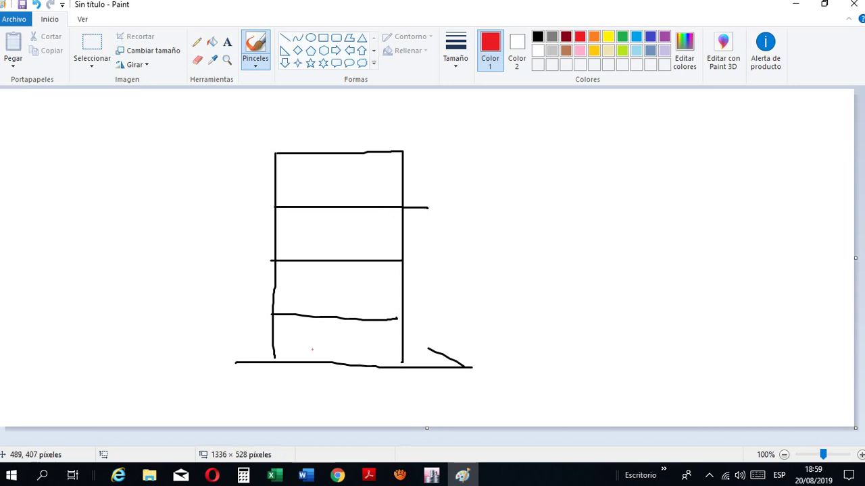
{"action": "mouse_move", "coordinate": [331, 336]}
{"action": "left_mouse_down"}
{"action": "mouse_move", "coordinate": [331, 349]}
{"action": "mouse_move", "coordinate": [343, 334]}
{"action": "mouse_move", "coordinate": [337, 349]}
{"action": "left_mouse_up"}
{"action": "mouse_move", "coordinate": [319, 286]}
{"action": "left_mouse_down"}
{"action": "mouse_move", "coordinate": [320, 302]}
{"action": "mouse_move", "coordinate": [327, 289]}
{"action": "mouse_move", "coordinate": [325, 308]}
{"action": "mouse_move", "coordinate": [337, 307]}
{"action": "left_mouse_up"}
{"action": "mouse_move", "coordinate": [331, 228]}
{"action": "left_mouse_down"}
{"action": "mouse_move", "coordinate": [331, 249]}
{"action": "mouse_move", "coordinate": [343, 230]}
{"action": "left_mouse_up"}
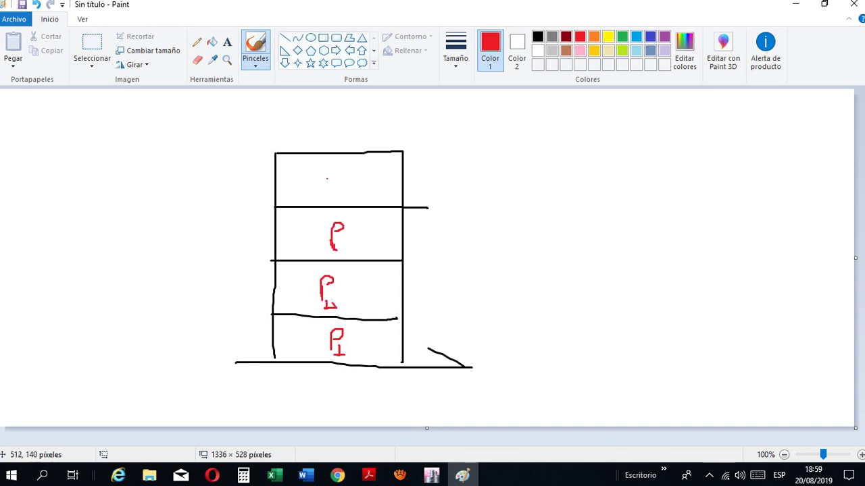
{"action": "mouse_move", "coordinate": [327, 177]}
{"action": "left_mouse_down"}
{"action": "mouse_move", "coordinate": [329, 195]}
{"action": "mouse_move", "coordinate": [331, 183]}
{"action": "left_mouse_up"}
Draw a wavy red arrow from the wall's top storeys to the handwritten letters V and M
{"action": "left_click_drag", "start_coordinate": [434, 200], "coordinate": [519, 188]}
{"action": "mouse_move", "coordinate": [560, 135]}
{"action": "left_mouse_down"}
{"action": "mouse_move", "coordinate": [567, 154]}
{"action": "mouse_move", "coordinate": [583, 139]}
{"action": "left_mouse_up"}
{"action": "mouse_move", "coordinate": [568, 200]}
{"action": "left_mouse_down"}
{"action": "mouse_move", "coordinate": [568, 177]}
{"action": "mouse_move", "coordinate": [594, 203]}
{"action": "left_mouse_up"}
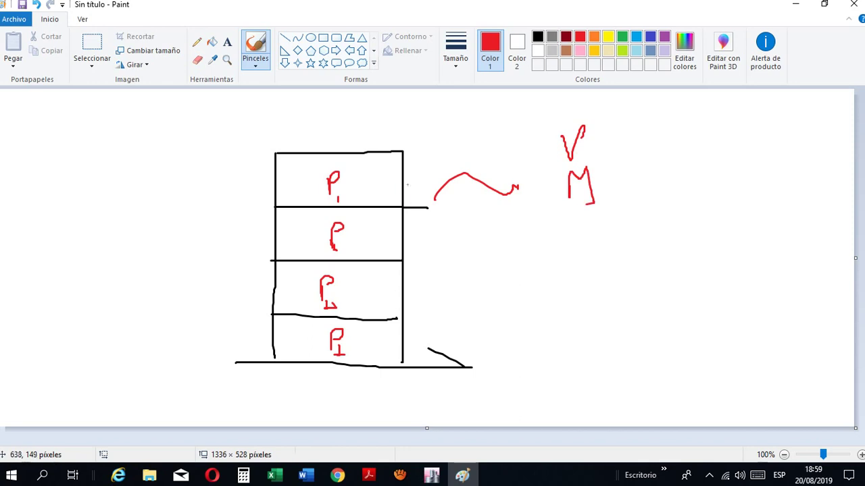
Mark each storey with a red dash beside the wall and draw a curved red arrow from its base to its top
{"action": "left_click_drag", "start_coordinate": [419, 182], "coordinate": [436, 200]}
{"action": "left_click_drag", "start_coordinate": [427, 232], "coordinate": [446, 235]}
{"action": "left_click_drag", "start_coordinate": [419, 289], "coordinate": [447, 291]}
{"action": "left_click_drag", "start_coordinate": [428, 331], "coordinate": [502, 338]}
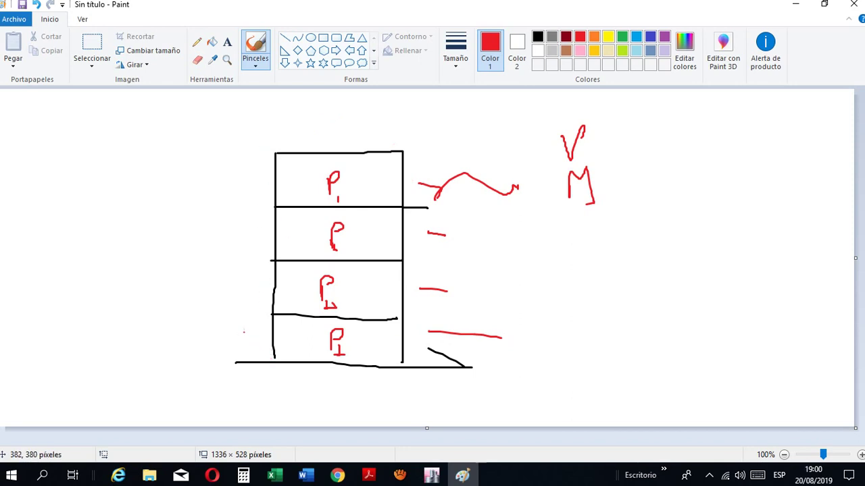
{"action": "mouse_move", "coordinate": [239, 355]}
{"action": "left_mouse_down"}
{"action": "mouse_move", "coordinate": [239, 170]}
{"action": "mouse_move", "coordinate": [276, 148]}
{"action": "mouse_move", "coordinate": [255, 158]}
{"action": "left_mouse_up"}
Write in black the title "Muro 1" above the wall and "Mur 2" for a second wall beside it
{"action": "left_click", "coordinate": [537, 37]}
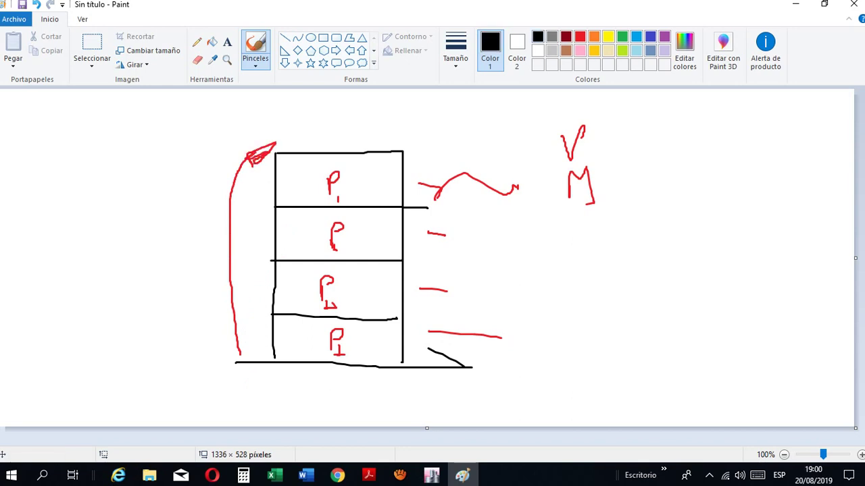
{"action": "left_click_drag", "start_coordinate": [303, 110], "coordinate": [365, 135]}
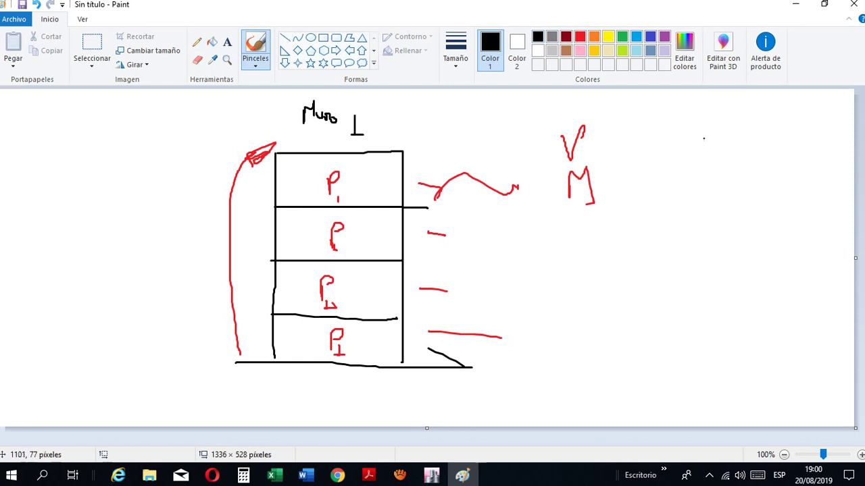
{"action": "mouse_move", "coordinate": [704, 150]}
{"action": "left_mouse_down"}
{"action": "mouse_move", "coordinate": [720, 129]}
{"action": "mouse_move", "coordinate": [724, 151]}
{"action": "mouse_move", "coordinate": [782, 144]}
{"action": "mouse_move", "coordinate": [808, 160]}
{"action": "mouse_move", "coordinate": [798, 165]}
{"action": "left_mouse_up"}
Sketch the second wall in black below its title, with a hatched ground line and three lines dividing it into four storeys
{"action": "left_click_drag", "start_coordinate": [659, 187], "coordinate": [659, 383]}
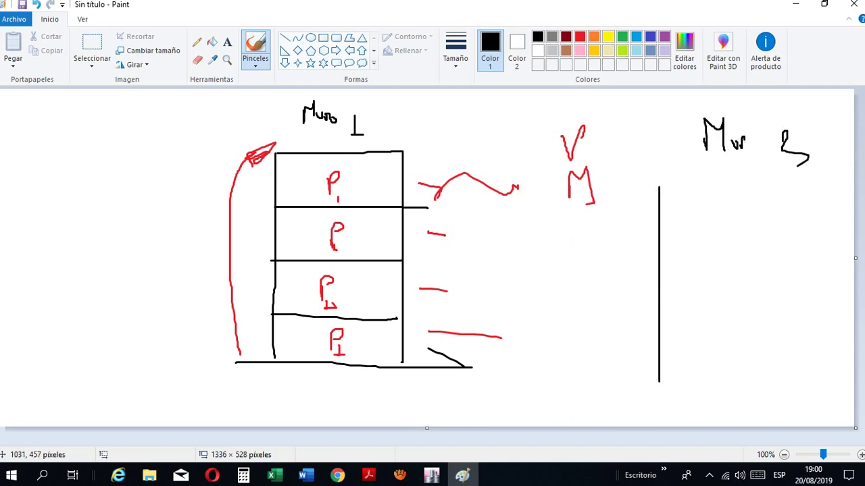
{"action": "mouse_move", "coordinate": [659, 185]}
{"action": "left_mouse_down"}
{"action": "mouse_move", "coordinate": [744, 187]}
{"action": "mouse_move", "coordinate": [765, 323]}
{"action": "mouse_move", "coordinate": [763, 383]}
{"action": "left_mouse_up"}
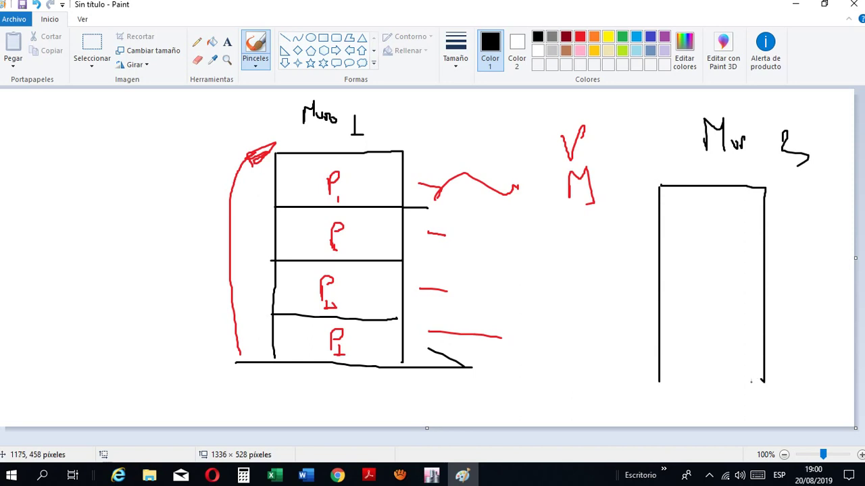
{"action": "left_click_drag", "start_coordinate": [623, 389], "coordinate": [808, 387]}
{"action": "mouse_move", "coordinate": [653, 394]}
{"action": "left_mouse_down"}
{"action": "mouse_move", "coordinate": [653, 402]}
{"action": "mouse_move", "coordinate": [736, 402]}
{"action": "mouse_move", "coordinate": [787, 389]}
{"action": "left_mouse_up"}
{"action": "left_click_drag", "start_coordinate": [658, 333], "coordinate": [760, 329]}
{"action": "left_click_drag", "start_coordinate": [661, 288], "coordinate": [758, 278]}
{"action": "left_click_drag", "start_coordinate": [662, 229], "coordinate": [757, 231]}
Label the second wall's four storeys in red with the pier name P2 and underline both wall titles
{"action": "left_click", "coordinate": [579, 36]}
{"action": "mouse_move", "coordinate": [696, 347]}
{"action": "left_mouse_down"}
{"action": "mouse_move", "coordinate": [694, 356]}
{"action": "mouse_move", "coordinate": [691, 337]}
{"action": "mouse_move", "coordinate": [720, 373]}
{"action": "left_mouse_up"}
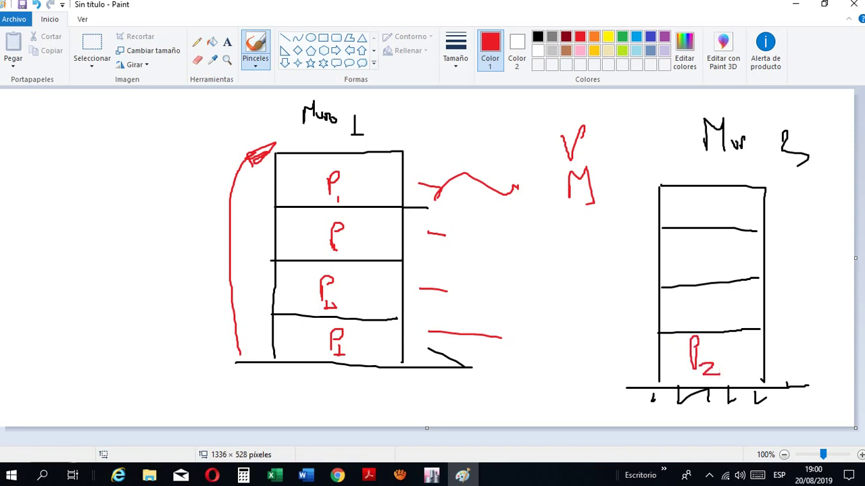
{"action": "mouse_move", "coordinate": [698, 310]}
{"action": "left_mouse_down"}
{"action": "mouse_move", "coordinate": [699, 323]}
{"action": "mouse_move", "coordinate": [701, 313]}
{"action": "mouse_move", "coordinate": [709, 323]}
{"action": "mouse_move", "coordinate": [705, 315]}
{"action": "left_mouse_up"}
{"action": "mouse_move", "coordinate": [684, 253]}
{"action": "left_mouse_down"}
{"action": "mouse_move", "coordinate": [683, 276]}
{"action": "mouse_move", "coordinate": [690, 262]}
{"action": "mouse_move", "coordinate": [700, 278]}
{"action": "left_mouse_up"}
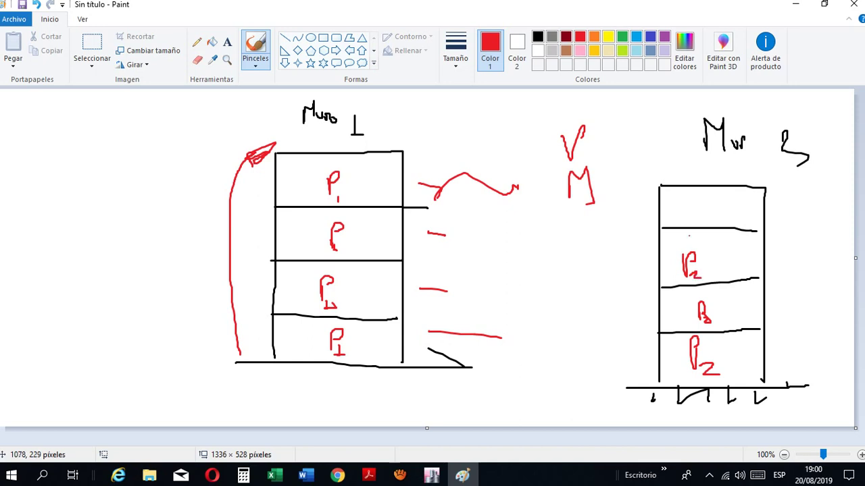
{"action": "left_click_drag", "start_coordinate": [693, 208], "coordinate": [702, 220]}
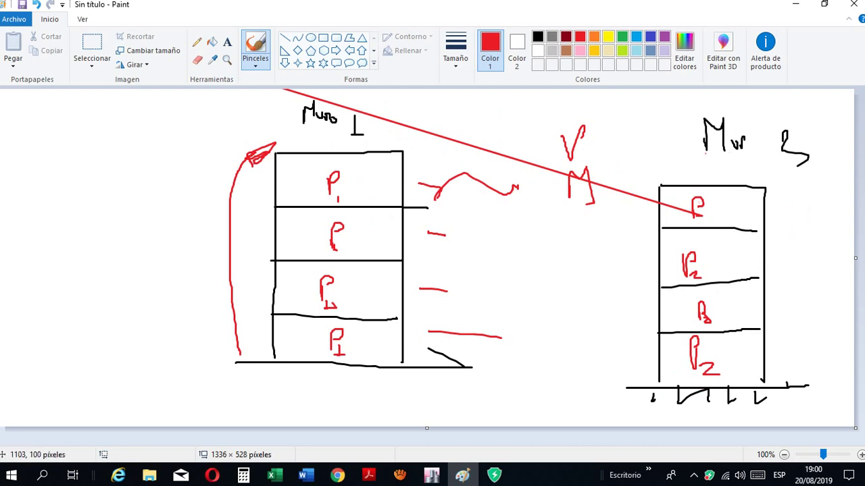
{"action": "left_click_drag", "start_coordinate": [704, 153], "coordinate": [761, 154]}
{"action": "left_click_drag", "start_coordinate": [292, 135], "coordinate": [383, 135]}
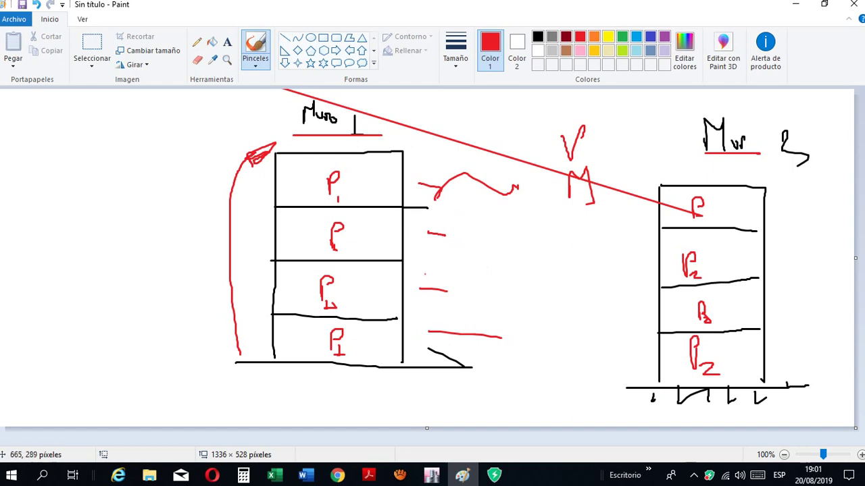
Switch to ETABS and display the elevation view along grid line A
{"action": "left_click", "coordinate": [431, 476]}
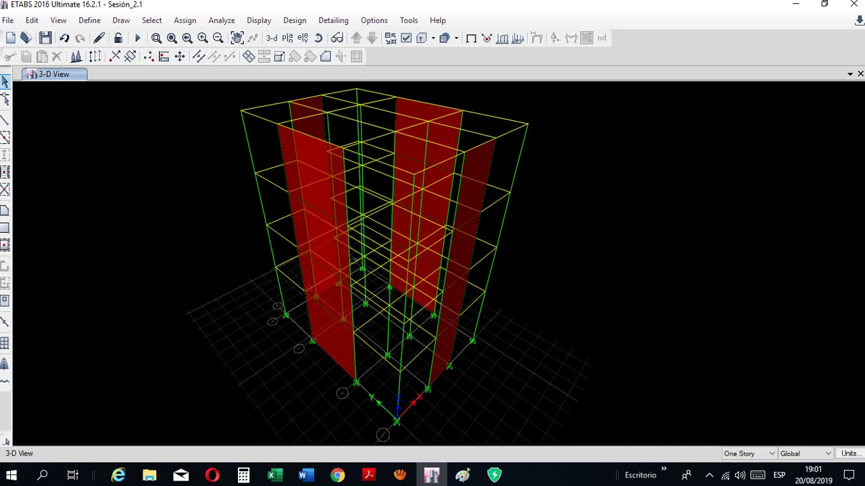
{"action": "left_click", "coordinate": [299, 37]}
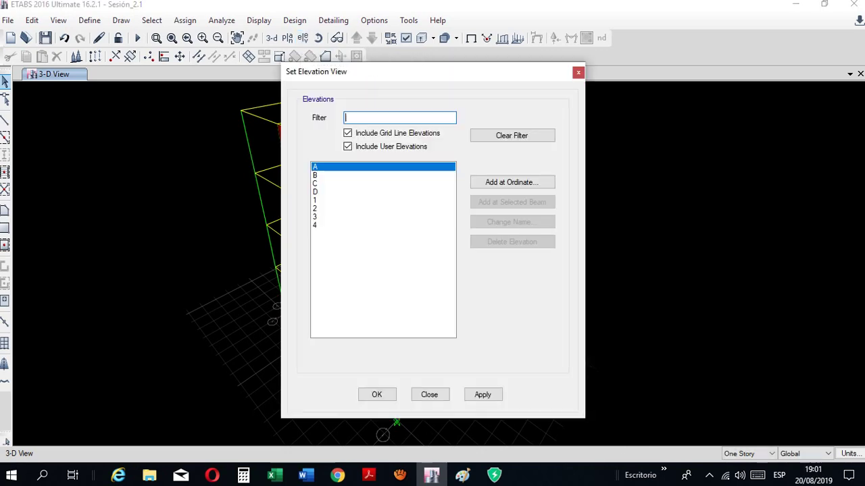
{"action": "left_click", "coordinate": [483, 395]}
{"action": "left_click", "coordinate": [436, 398]}
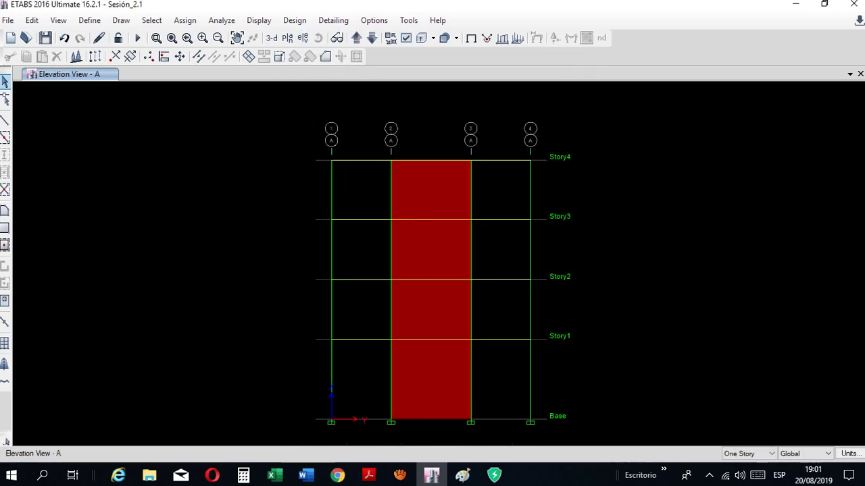
Select the wall's four storey panels between grid lines 2 and 3 and open the pier label assignment for them
{"action": "mouse_move", "coordinate": [537, 313]}
{"action": "middle_mouse_down"}
{"action": "mouse_move", "coordinate": [488, 293]}
{"action": "mouse_move", "coordinate": [519, 318]}
{"action": "middle_mouse_up"}
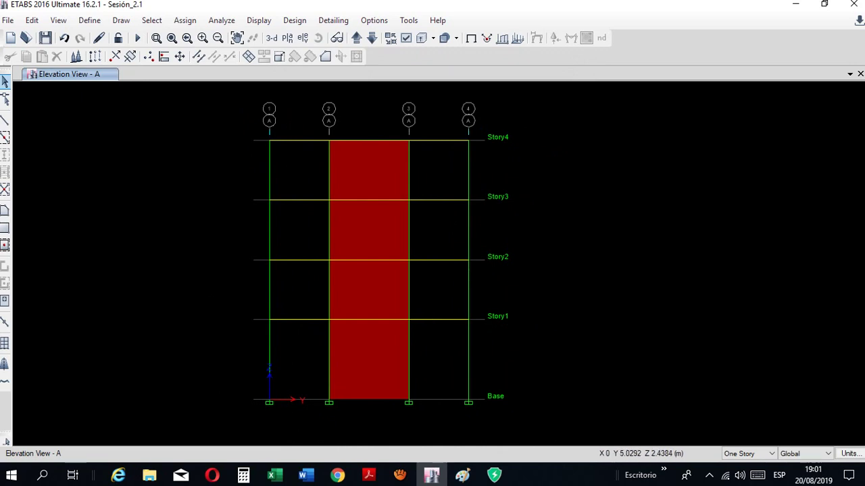
{"action": "left_click", "coordinate": [367, 356]}
{"action": "left_click", "coordinate": [366, 294]}
{"action": "left_click", "coordinate": [363, 233]}
{"action": "left_click", "coordinate": [361, 166]}
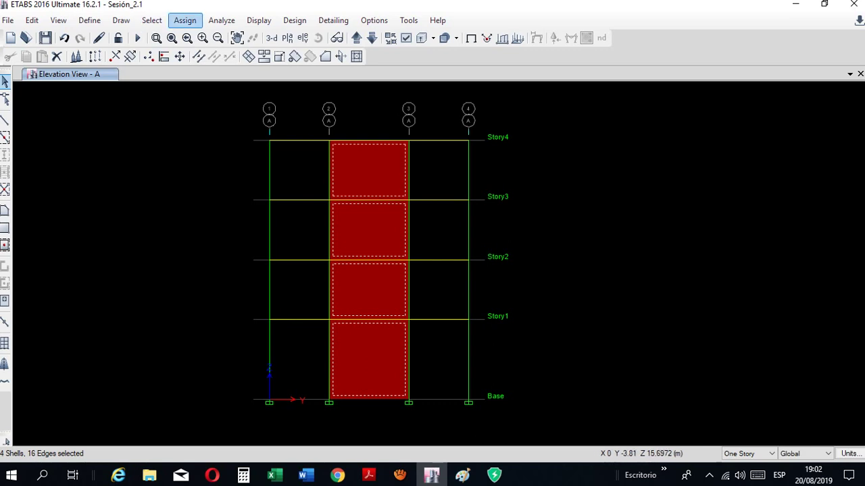
{"action": "left_click", "coordinate": [184, 20]}
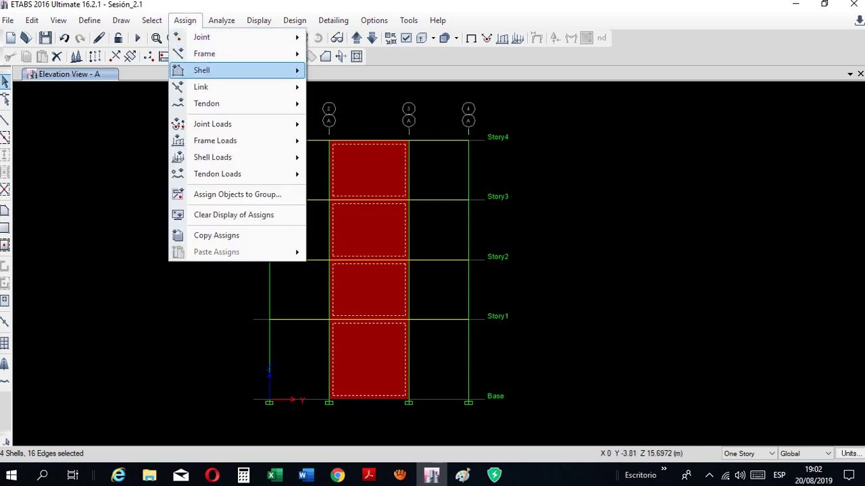
{"action": "mouse_move", "coordinate": [203, 71]}
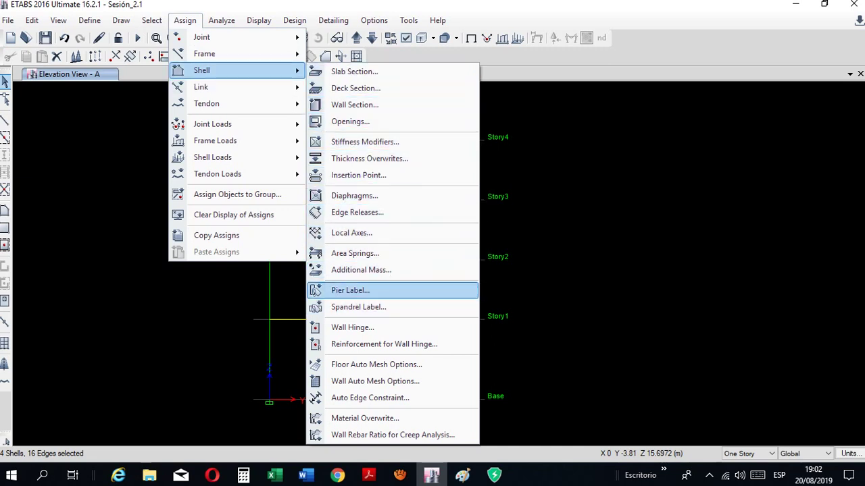
{"action": "left_click", "coordinate": [350, 290]}
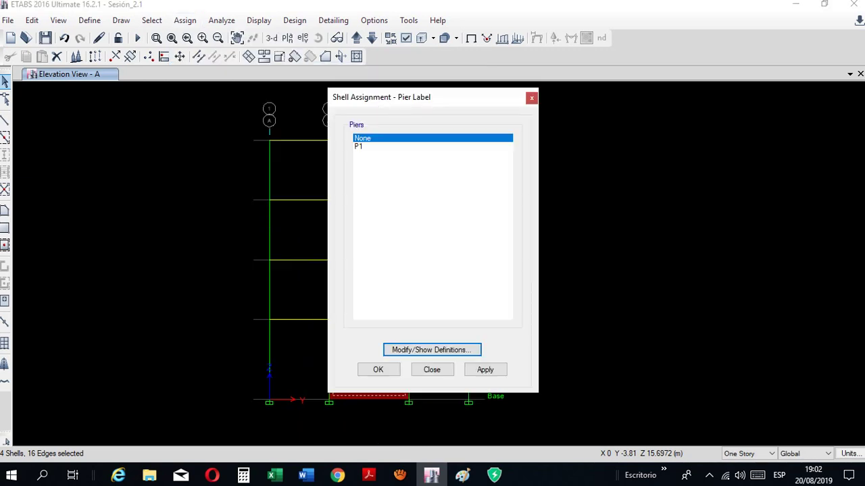
{"action": "left_click_drag", "start_coordinate": [443, 97], "coordinate": [685, 104]}
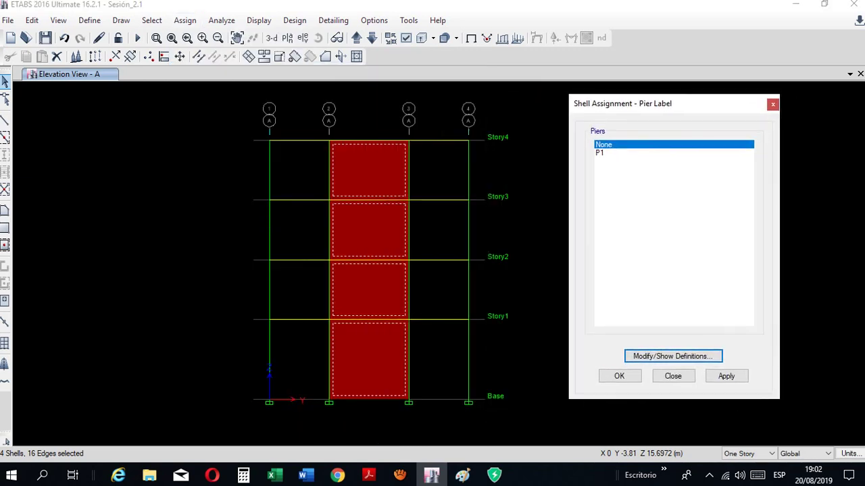
Add the name P2 to the wall pier label definitions
{"action": "left_click", "coordinate": [600, 152]}
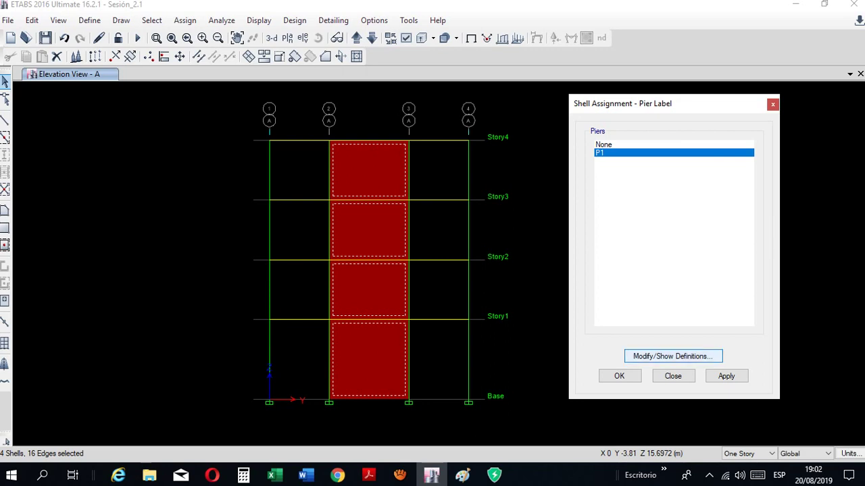
{"action": "left_click", "coordinate": [673, 356]}
{"action": "left_click_drag", "start_coordinate": [473, 139], "coordinate": [572, 133]}
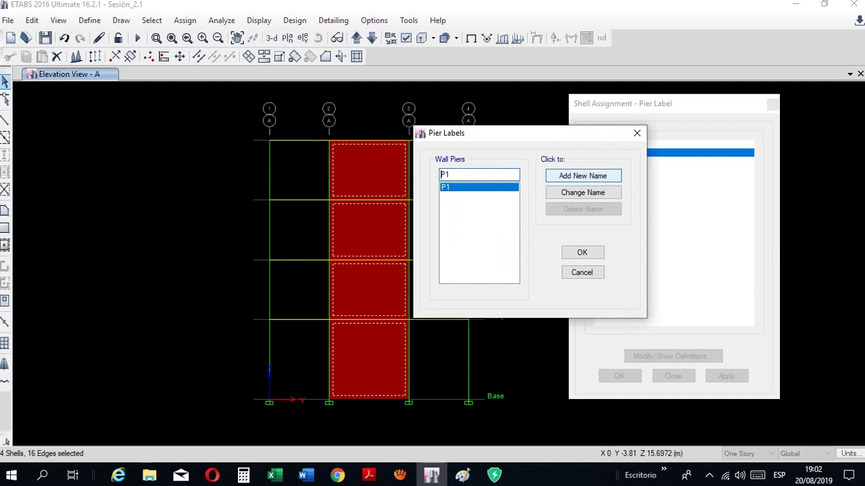
{"action": "left_click", "coordinate": [583, 175]}
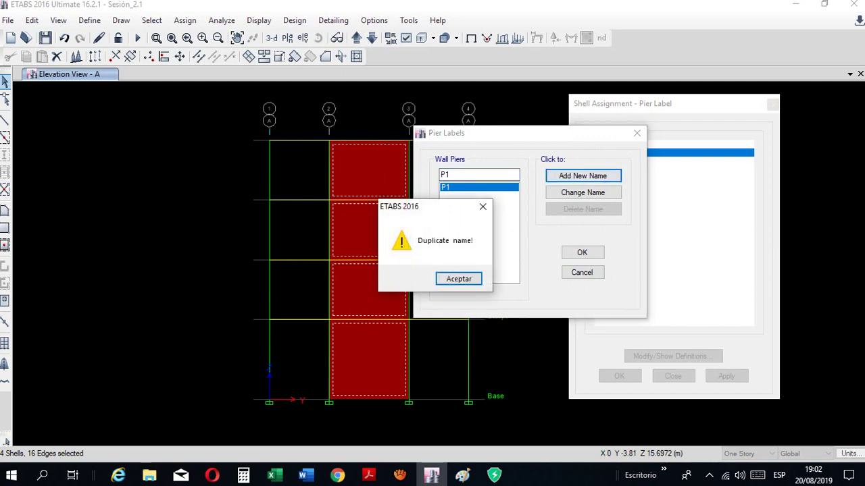
{"action": "left_click", "coordinate": [482, 207]}
{"action": "left_click", "coordinate": [454, 175]}
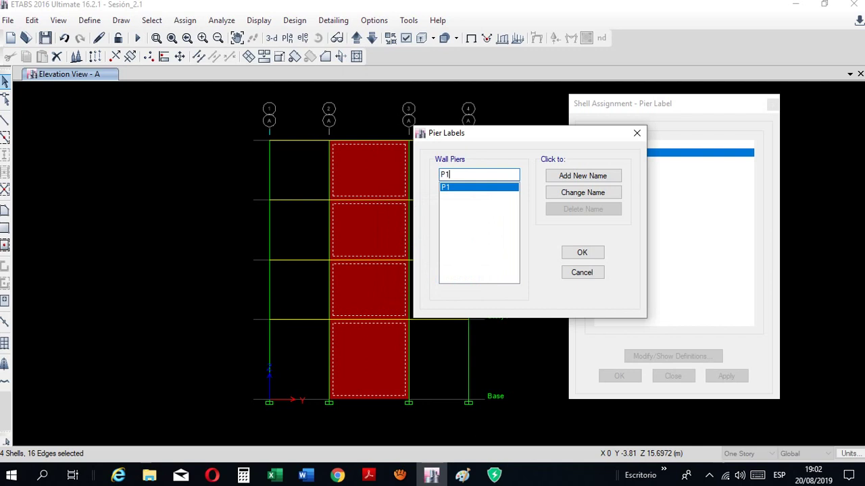
{"action": "key", "text": "BackSpace"}
{"action": "type", "text": "2"}
{"action": "key", "text": "Return"}
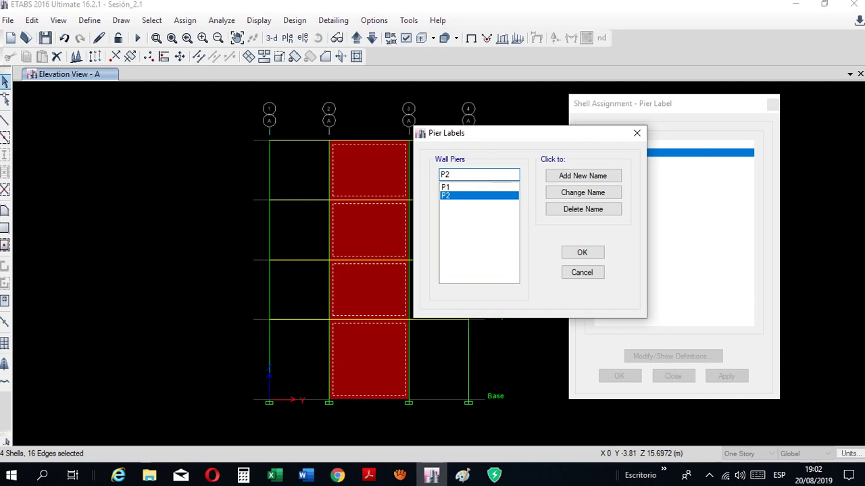
Add the pier names P3 and P4 to the definitions and accept the list
{"action": "key", "text": "BackSpace"}
{"action": "type", "text": "3"}
{"action": "key", "text": "Return"}
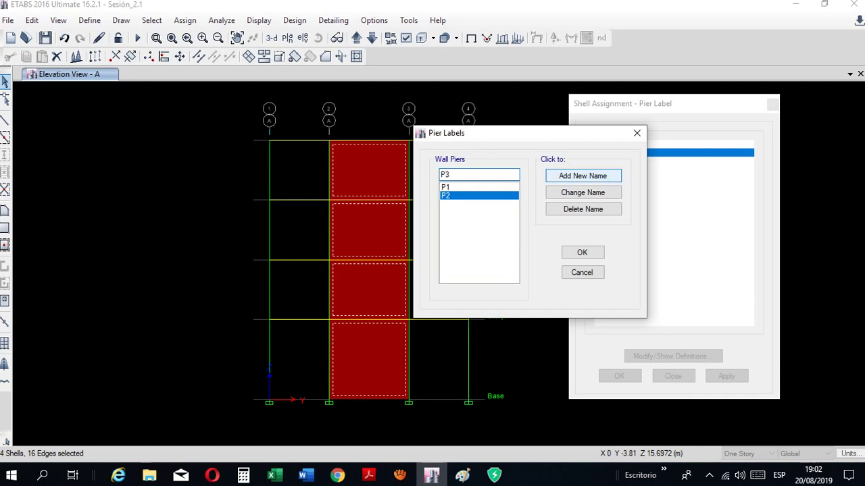
{"action": "key", "text": "BackSpace"}
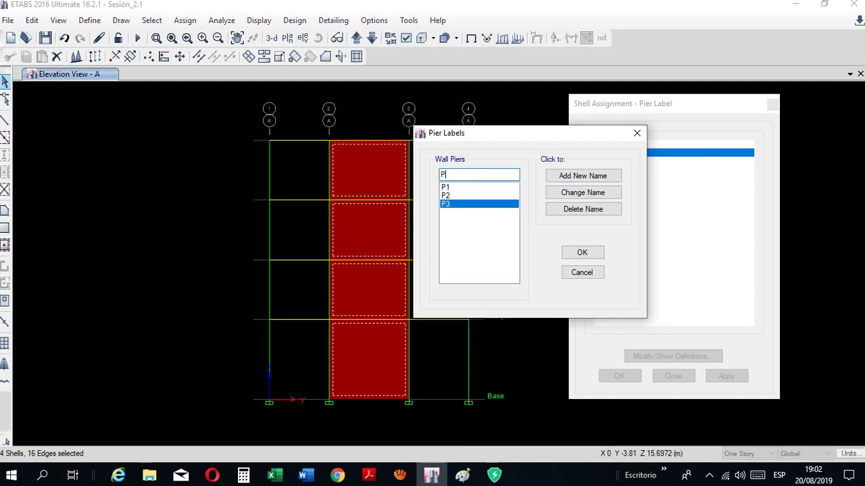
{"action": "type", "text": "4"}
{"action": "key", "text": "Return"}
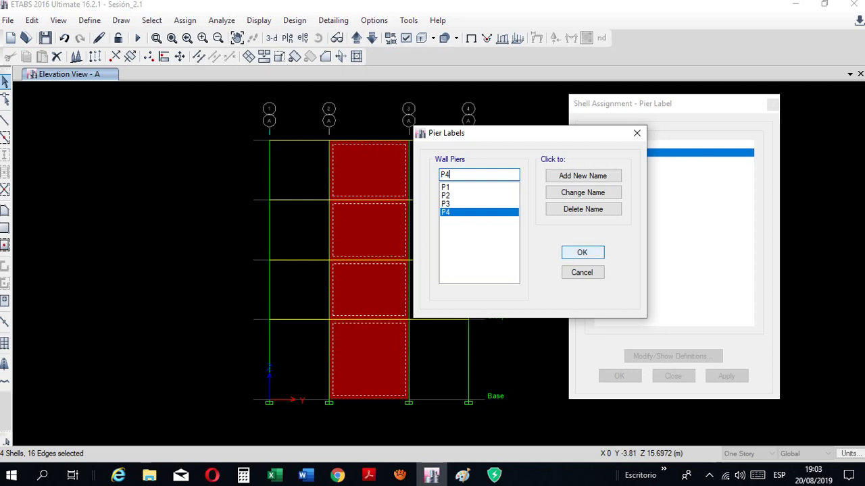
{"action": "left_click", "coordinate": [582, 252]}
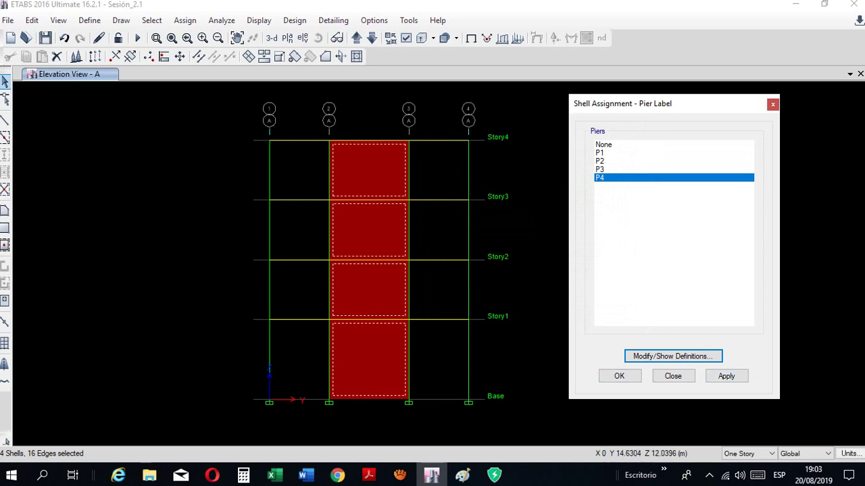
Assign pier label P1 to the four selected wall panels and close the assignment
{"action": "left_click", "coordinate": [600, 153]}
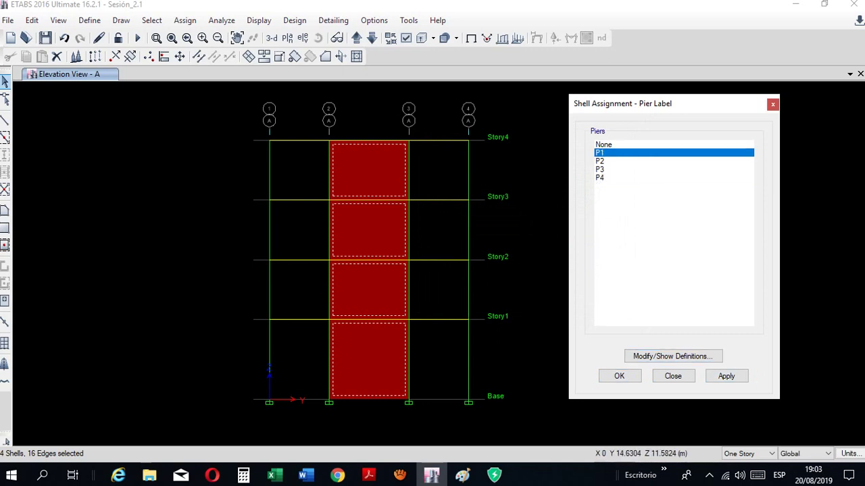
{"action": "left_click", "coordinate": [726, 376]}
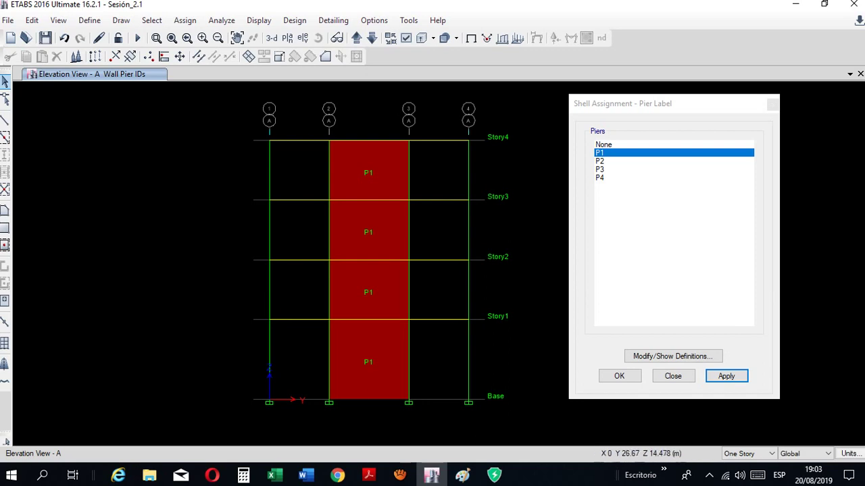
{"action": "left_click", "coordinate": [772, 104]}
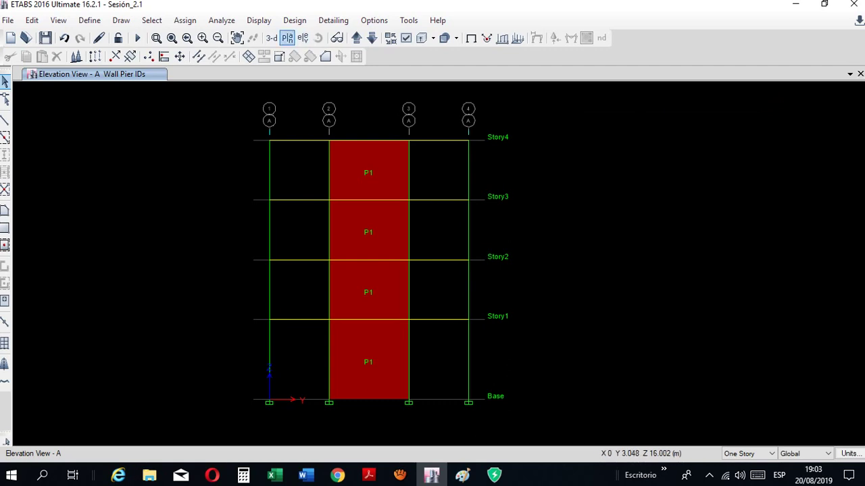
Return to the 3-D view with the pier labels hidden and run the analysis, ending on the undeformed shape
{"action": "left_click", "coordinate": [272, 38]}
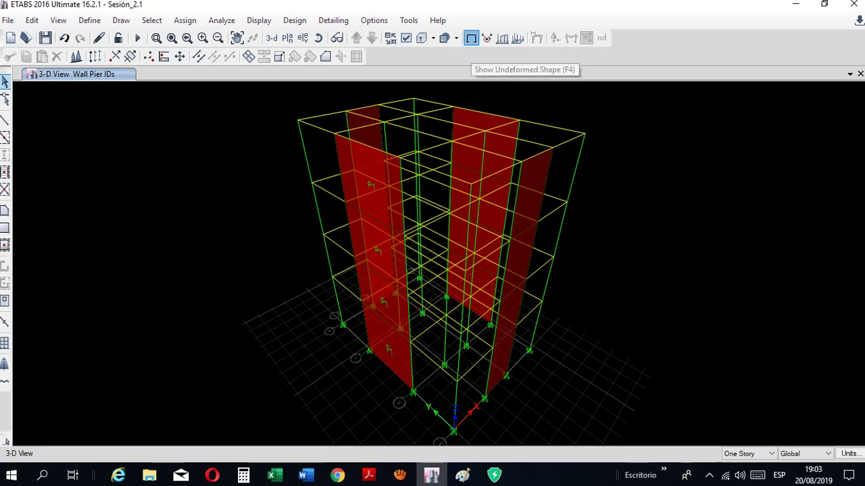
{"action": "left_click", "coordinate": [472, 37]}
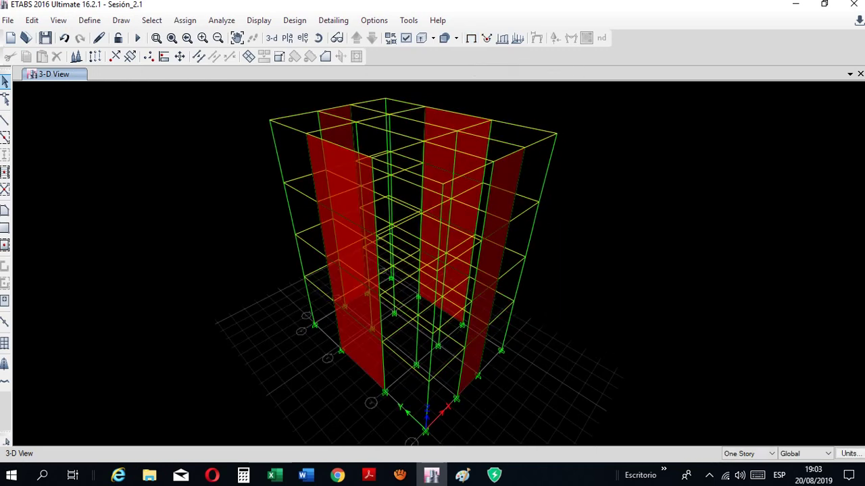
{"action": "middle_click_drag", "start_coordinate": [419, 257], "coordinate": [411, 260]}
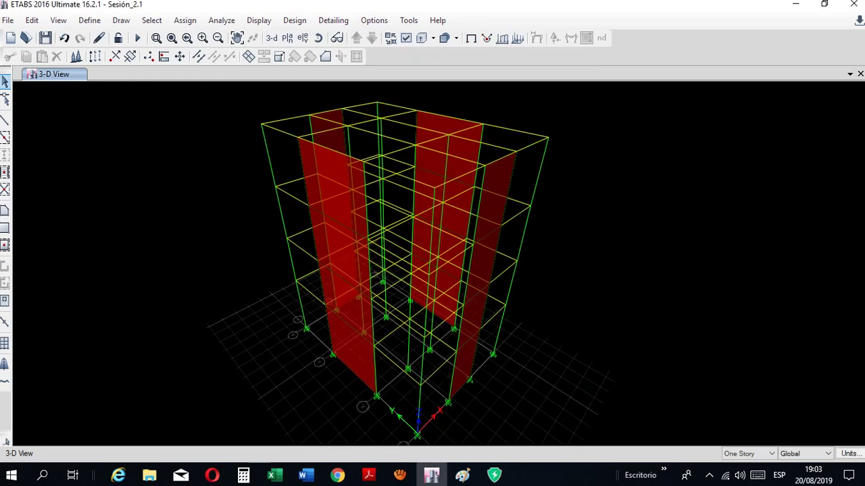
{"action": "left_click", "coordinate": [137, 38]}
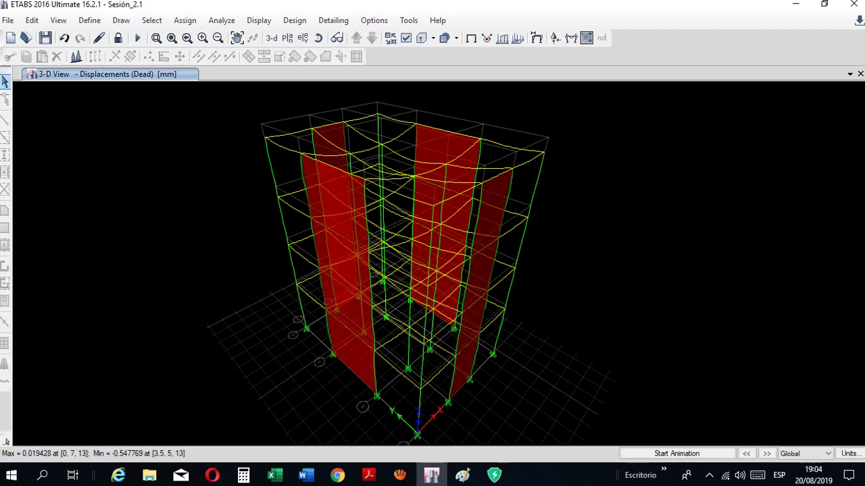
{"action": "left_click", "coordinate": [472, 38]}
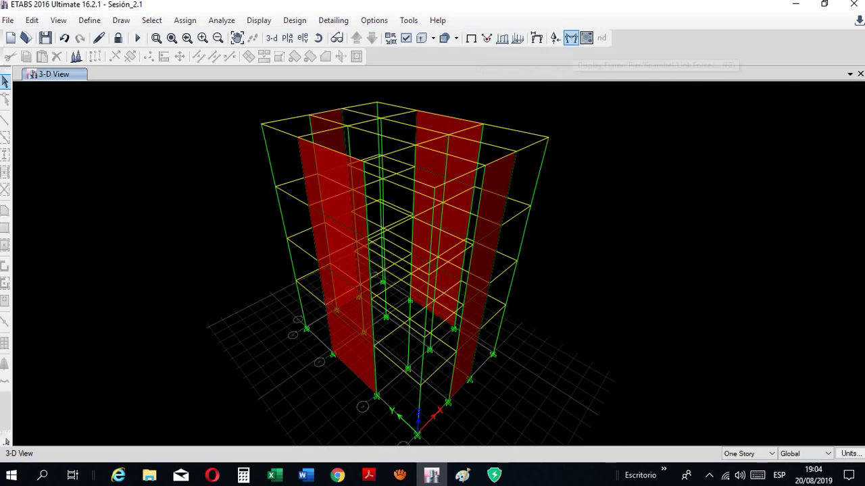
Display the filled Shear 2-2 diagram of the Live case for piers only, with automatic scaling
{"action": "left_click", "coordinate": [571, 37]}
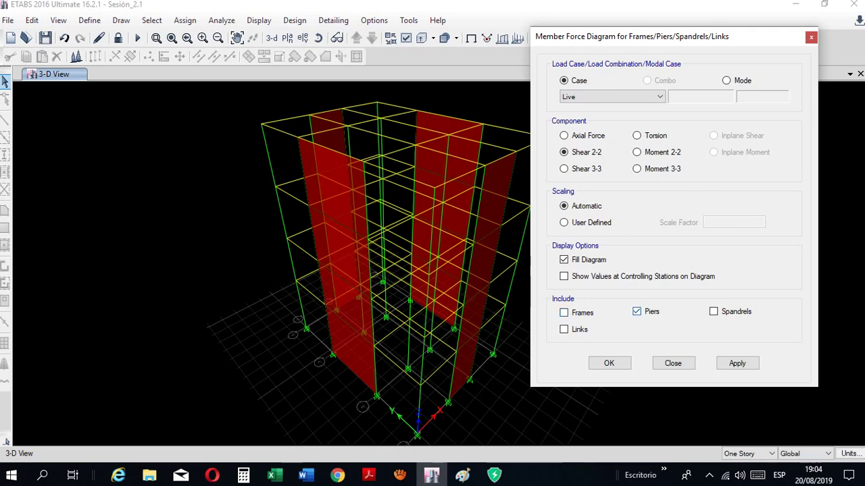
{"action": "left_click", "coordinate": [737, 363]}
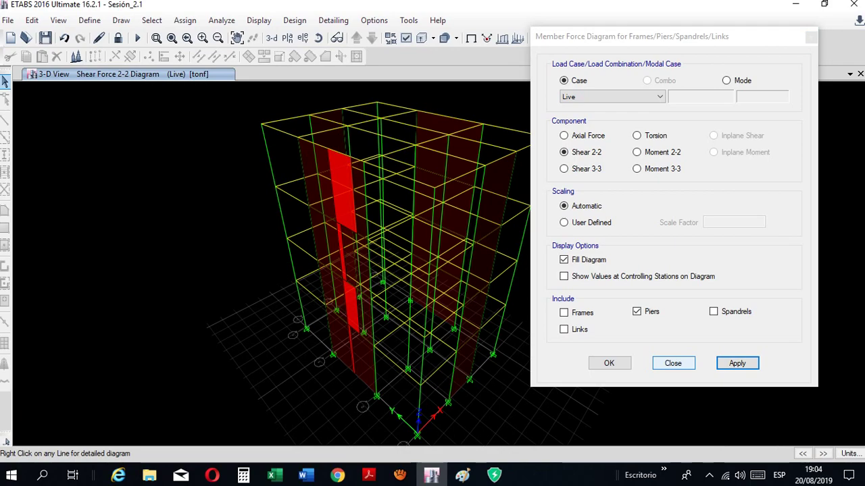
{"action": "left_click", "coordinate": [672, 363]}
Examine the red Shear 2-2 diagram along the labelled wall, from the base up to the top storey
{"action": "middle_click_drag", "start_coordinate": [324, 269], "coordinate": [377, 254]}
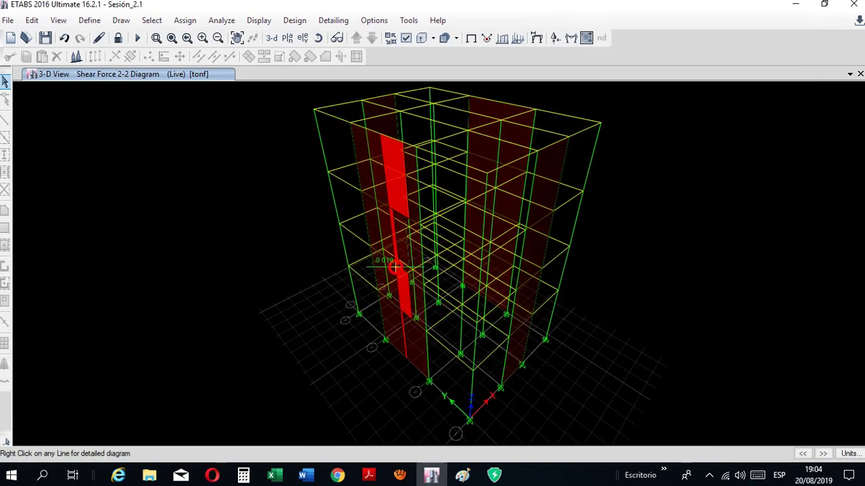
{"action": "scroll", "coordinate": [324, 280], "scroll_direction": "up", "scroll_amount": 5}
{"action": "middle_click_drag", "start_coordinate": [537, 391], "coordinate": [287, 281]}
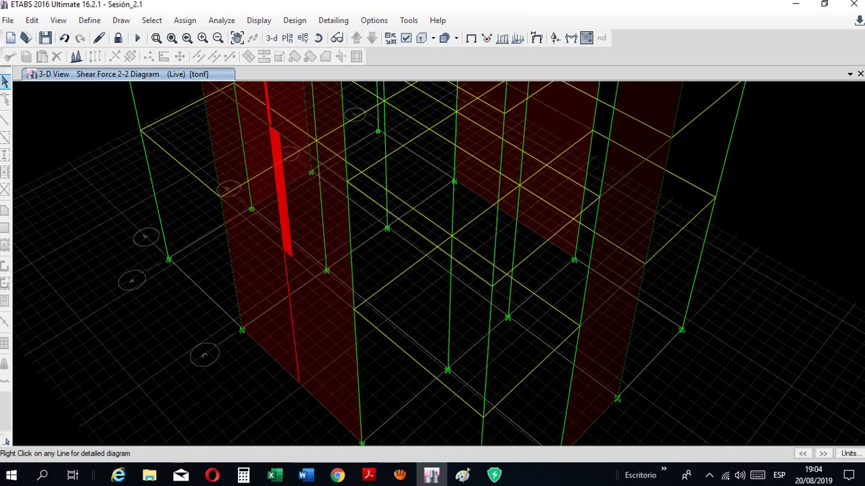
{"action": "mouse_move", "coordinate": [287, 281]}
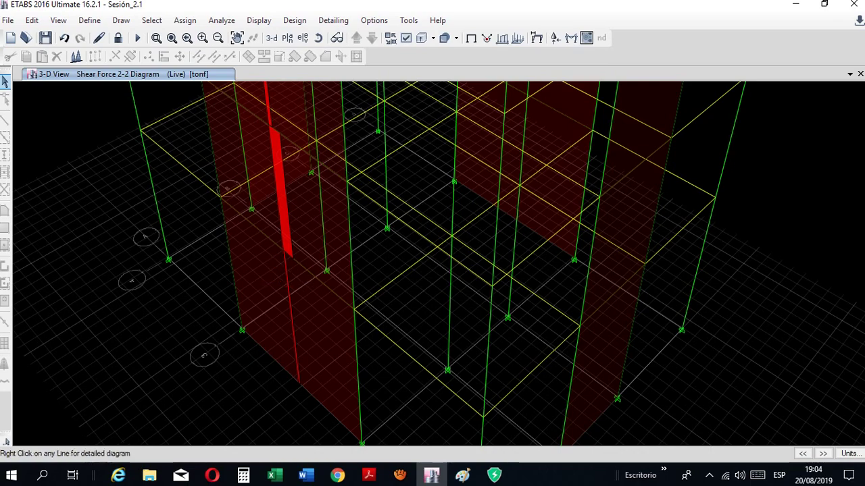
{"action": "scroll", "coordinate": [280, 218], "scroll_direction": "down", "scroll_amount": 5}
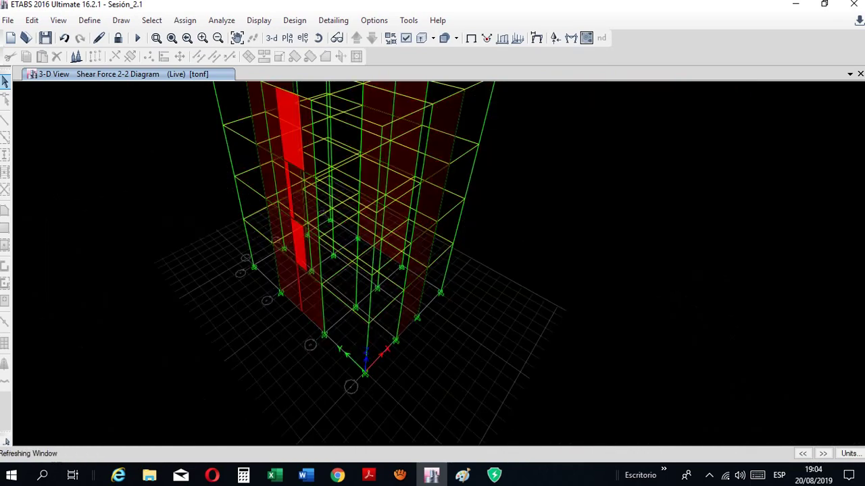
{"action": "middle_click_drag", "start_coordinate": [280, 218], "coordinate": [295, 320]}
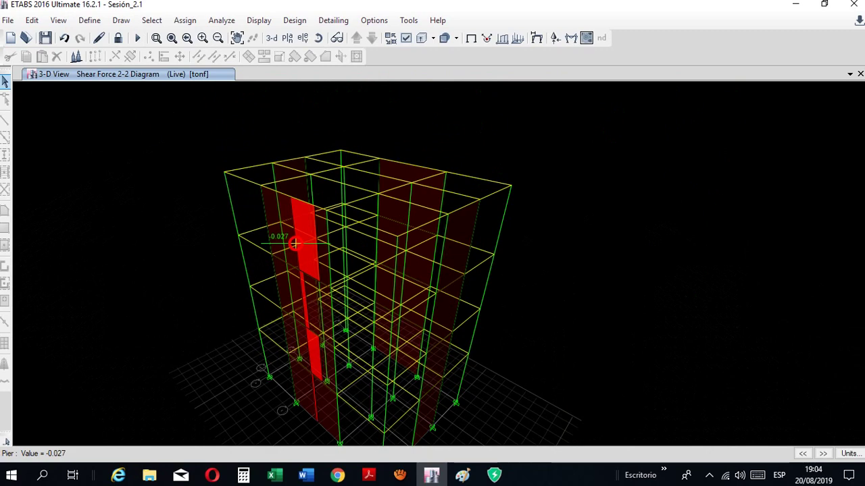
{"action": "middle_click_drag", "start_coordinate": [302, 332], "coordinate": [304, 275]}
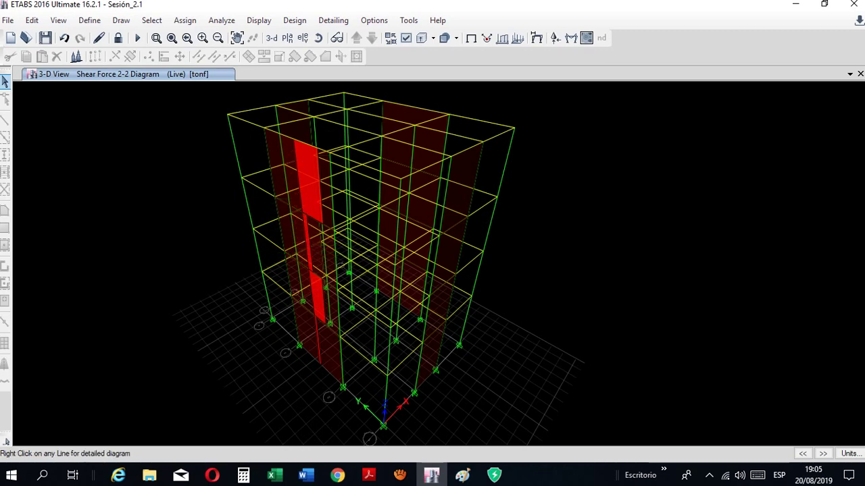
Inspect the wall's Shear 2-2 diagram from several sides of the building and restore the default 3-D view
{"action": "left_click", "coordinate": [318, 38]}
{"action": "left_click_drag", "start_coordinate": [392, 256], "coordinate": [175, 244]}
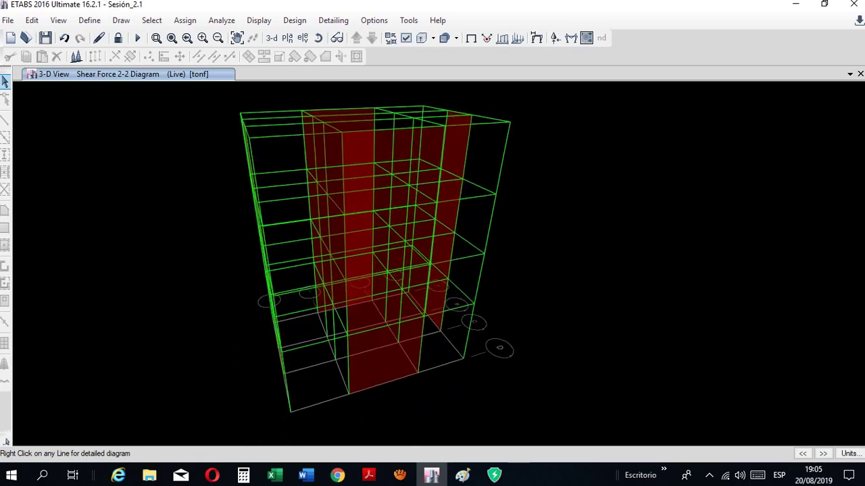
{"action": "left_click", "coordinate": [319, 38]}
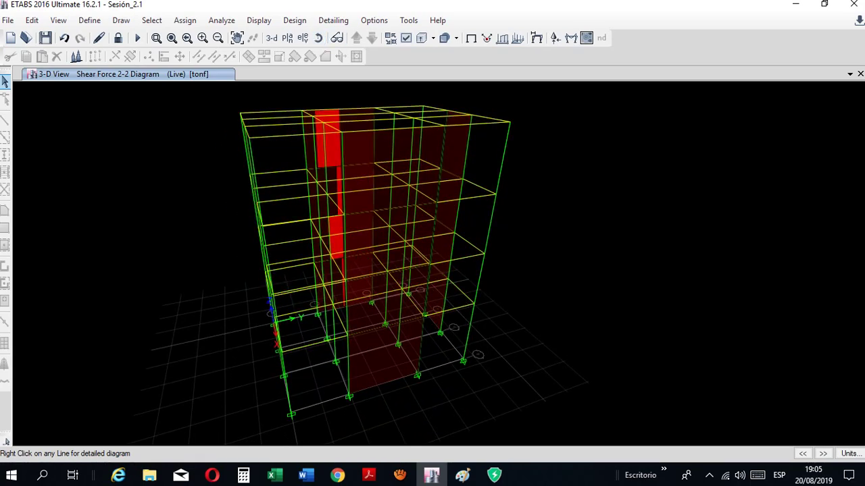
{"action": "left_click_drag", "start_coordinate": [399, 253], "coordinate": [226, 251]}
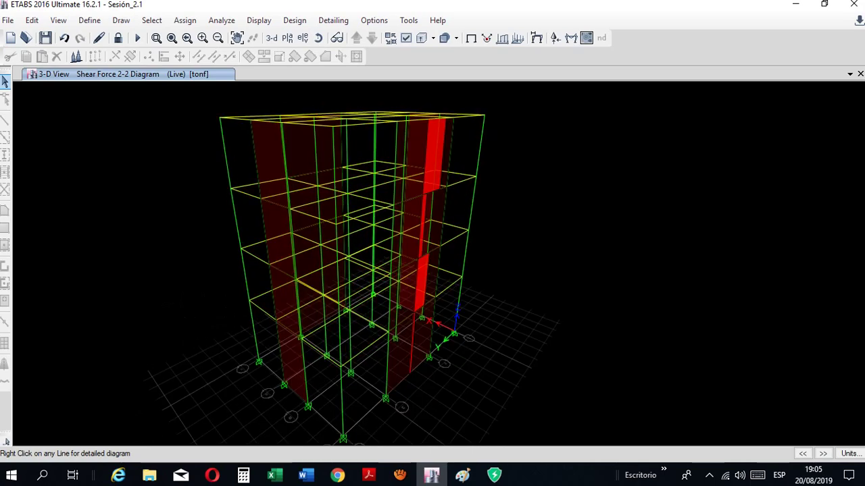
{"action": "left_click", "coordinate": [318, 38]}
{"action": "left_click_drag", "start_coordinate": [378, 237], "coordinate": [298, 257]}
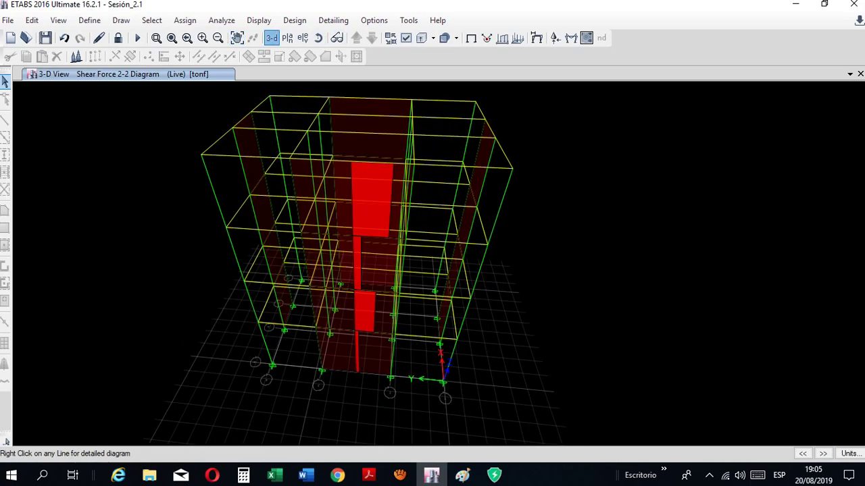
{"action": "left_click", "coordinate": [271, 38]}
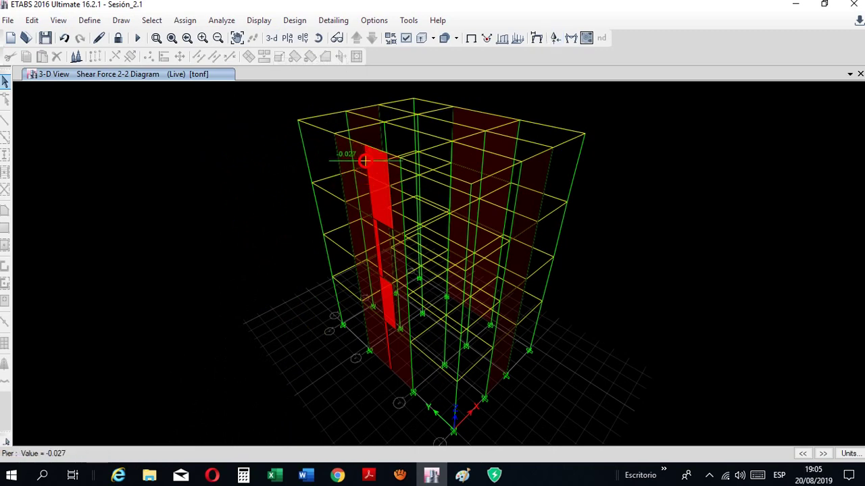
Display the filled Axial Force diagram of the Live case for piers only, with automatic scaling
{"action": "left_click", "coordinate": [571, 38]}
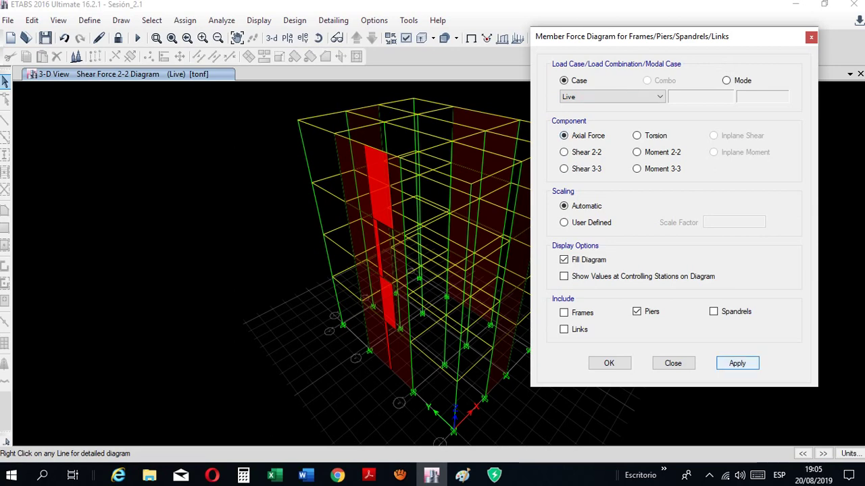
{"action": "left_click", "coordinate": [737, 364]}
{"action": "left_click", "coordinate": [673, 363]}
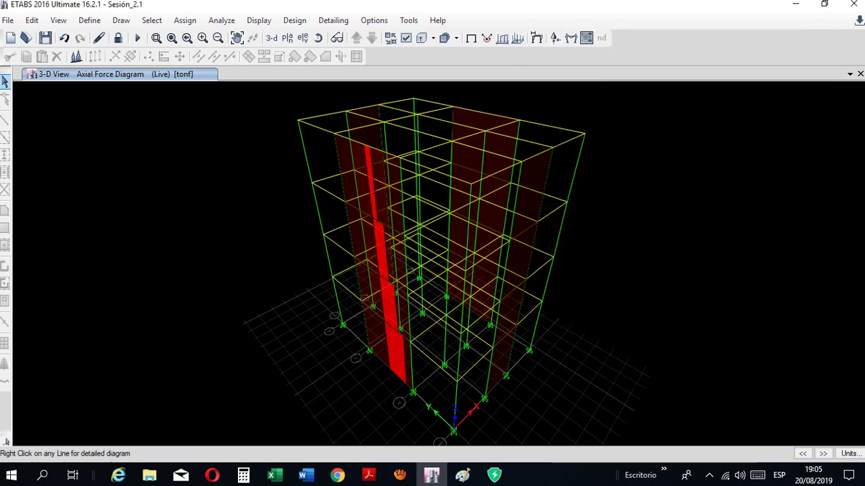
{"action": "mouse_move", "coordinate": [387, 357]}
Show elevation A and inspect the axial force along its wall
{"action": "left_click", "coordinate": [302, 37]}
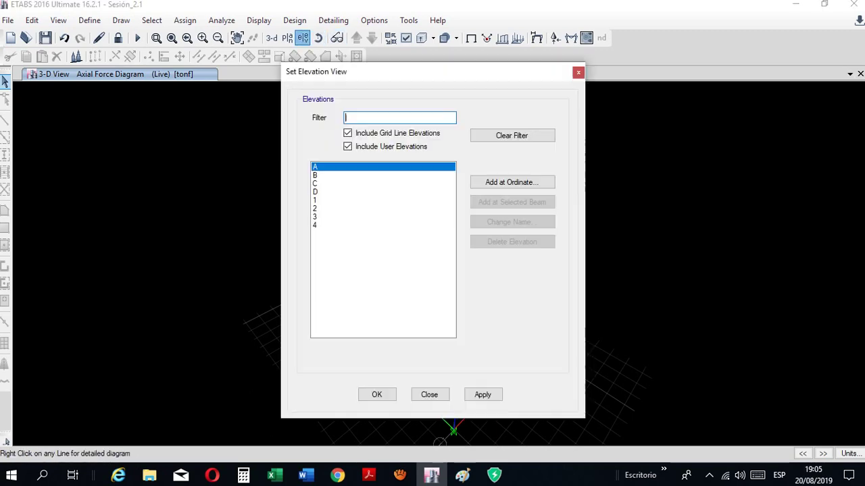
{"action": "left_click", "coordinate": [482, 395]}
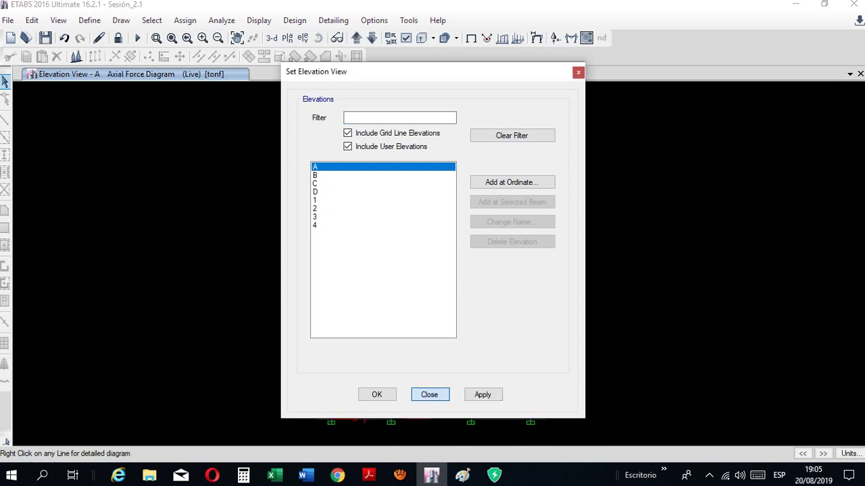
{"action": "left_click", "coordinate": [430, 396]}
{"action": "mouse_move", "coordinate": [431, 399]}
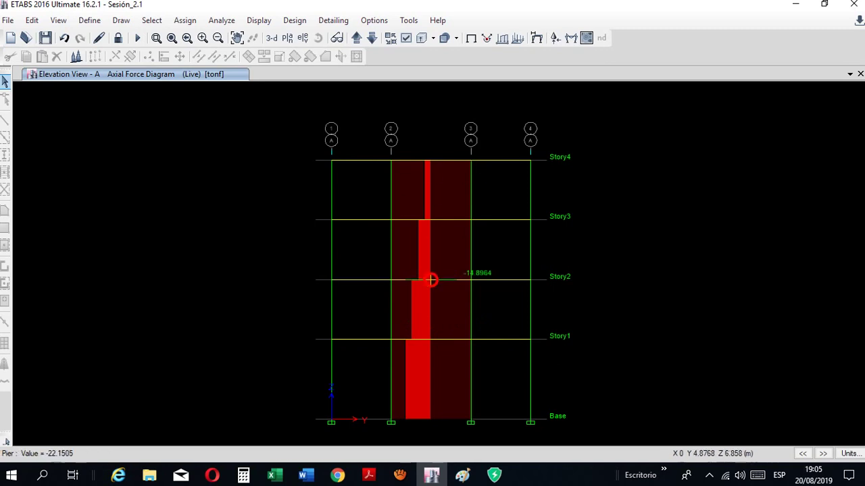
Examine the detailed axial force and torsion diagrams of pier P1 at Story1
{"action": "right_click", "coordinate": [431, 376]}
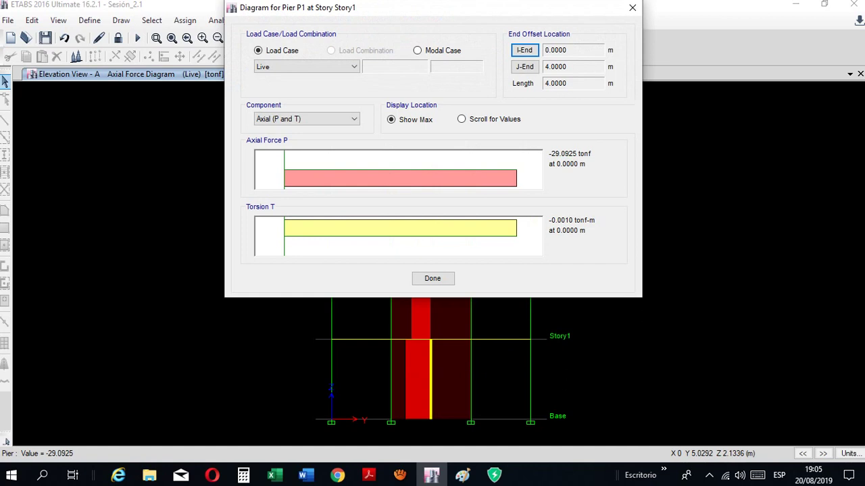
{"action": "left_click", "coordinate": [632, 8]}
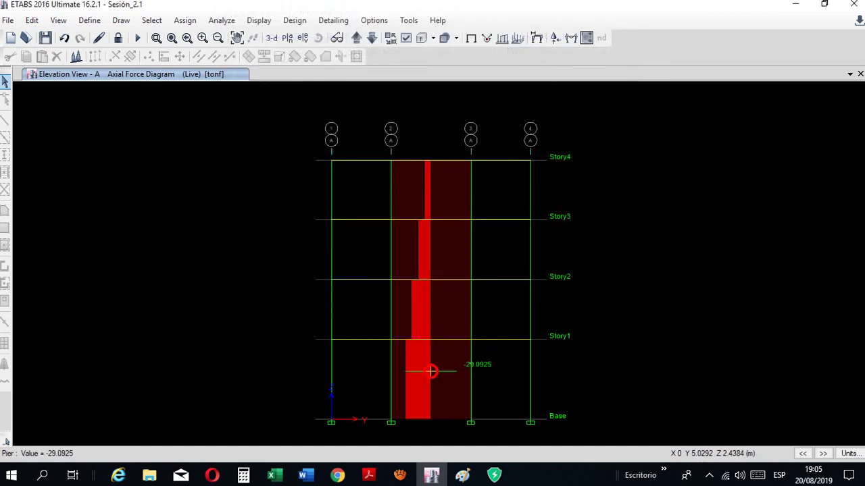
{"action": "right_click", "coordinate": [431, 372]}
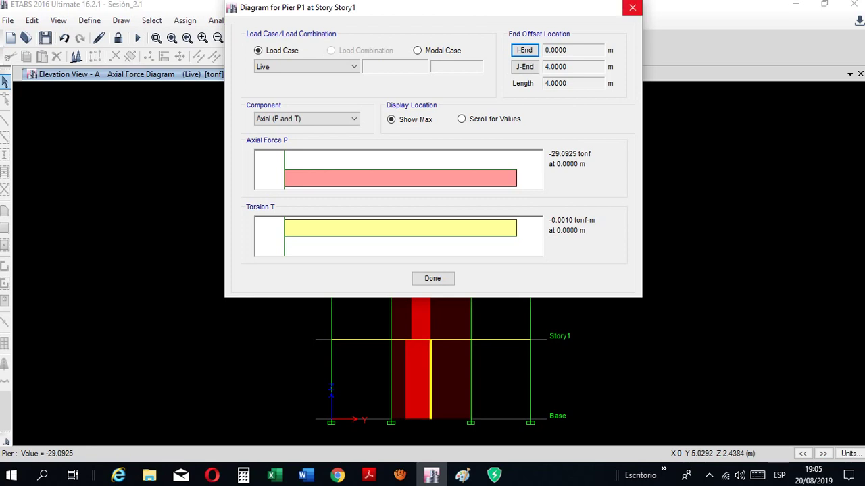
{"action": "left_click", "coordinate": [633, 7]}
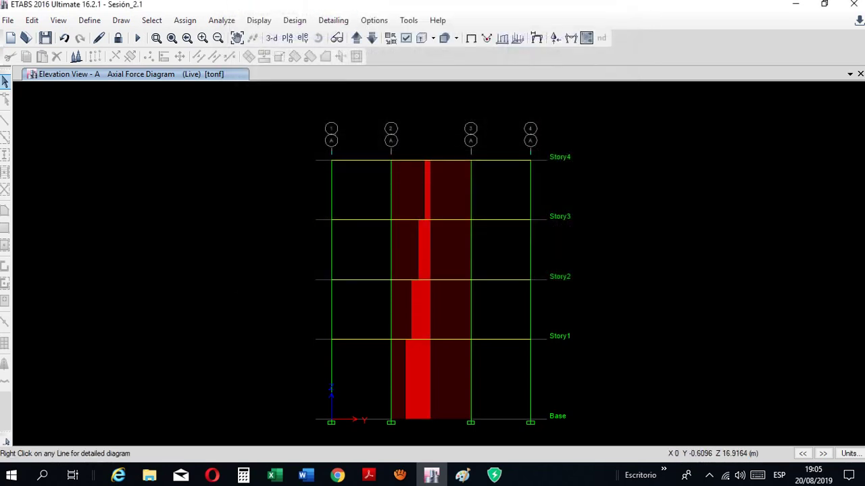
Step through elevations B and C to elevation D to check their axial force diagrams
{"action": "left_click", "coordinate": [356, 38]}
{"action": "left_click", "coordinate": [356, 38]}
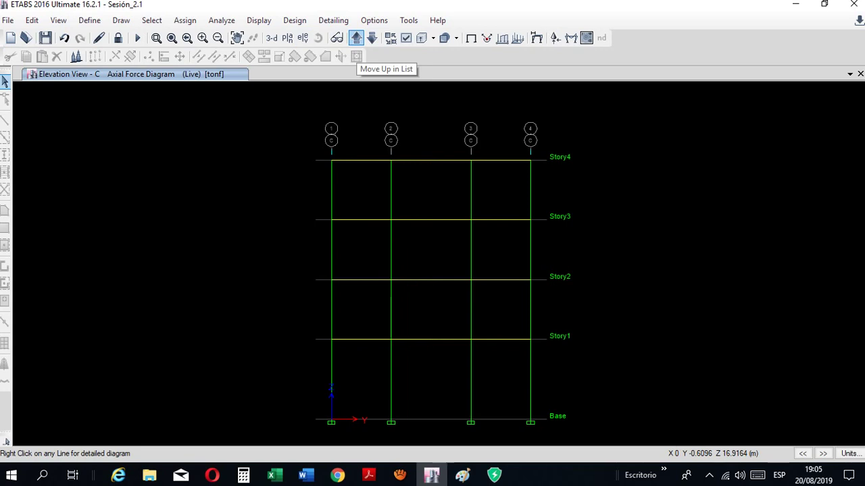
{"action": "left_click", "coordinate": [356, 37]}
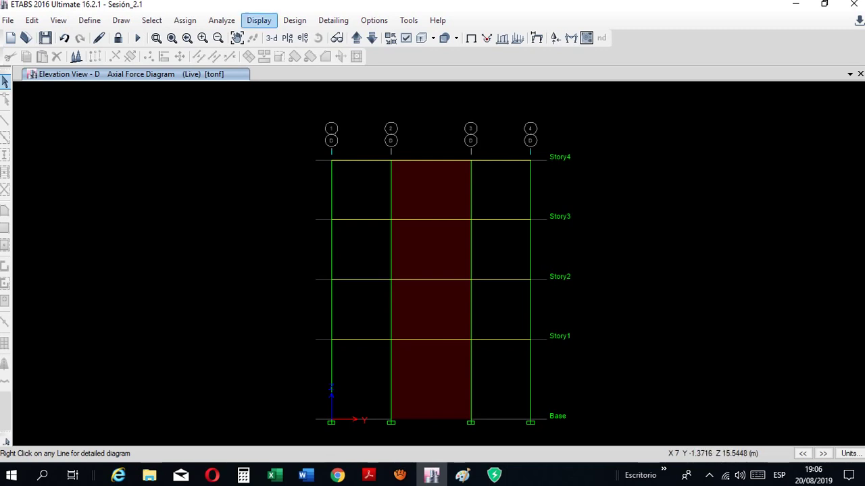
Return to the 3-D view and display the filled Moment 3-3 diagram of the Live case for piers only
{"action": "left_click", "coordinate": [271, 38]}
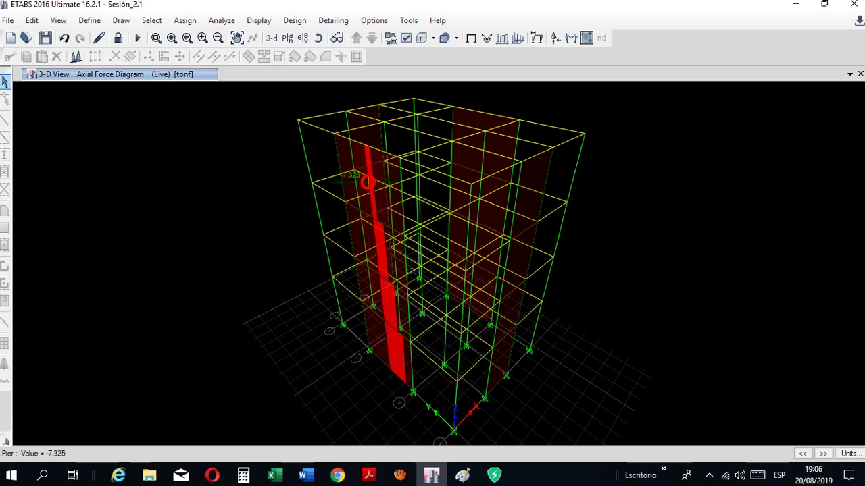
{"action": "left_click", "coordinate": [556, 38]}
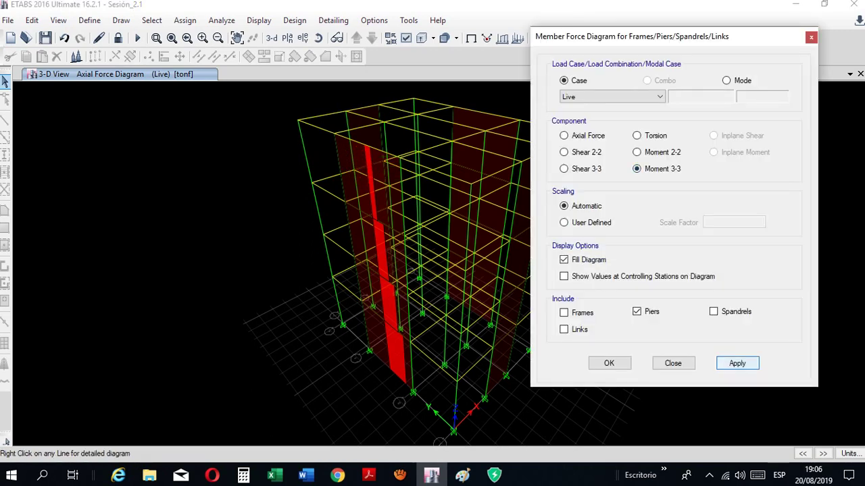
{"action": "left_click", "coordinate": [737, 363]}
{"action": "left_click", "coordinate": [673, 364]}
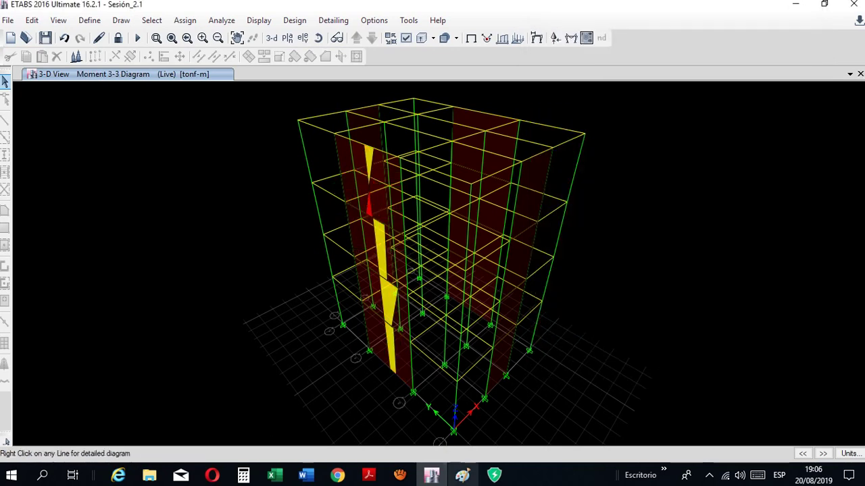
Switch to Paint, save the existing pier sketch as Piers.png and start a new blank drawing
{"action": "left_click", "coordinate": [462, 475]}
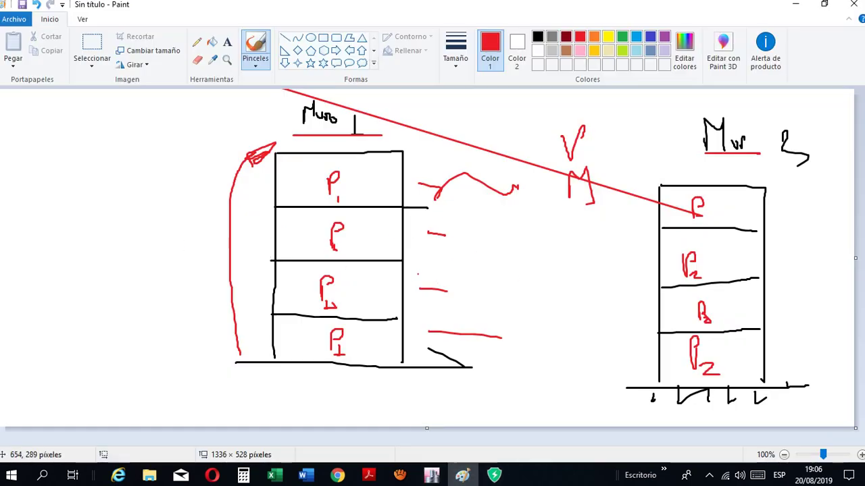
{"action": "left_click", "coordinate": [14, 19]}
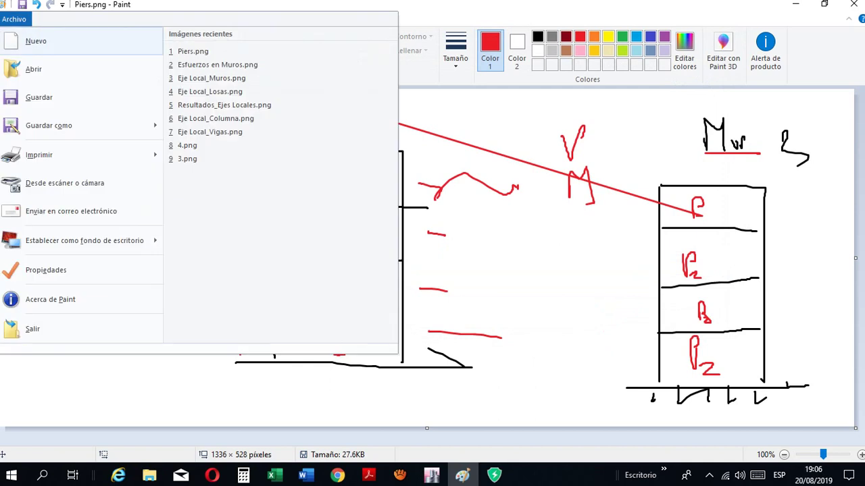
{"action": "left_click", "coordinate": [34, 41]}
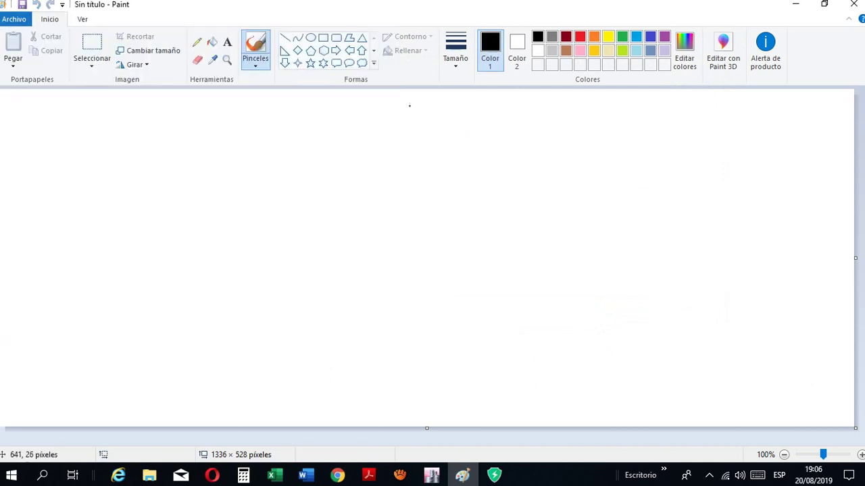
Draw a black vertical dividing line mid-canvas and a freehand wall panel with visible thickness in the left half
{"action": "left_click_drag", "start_coordinate": [410, 105], "coordinate": [408, 362]}
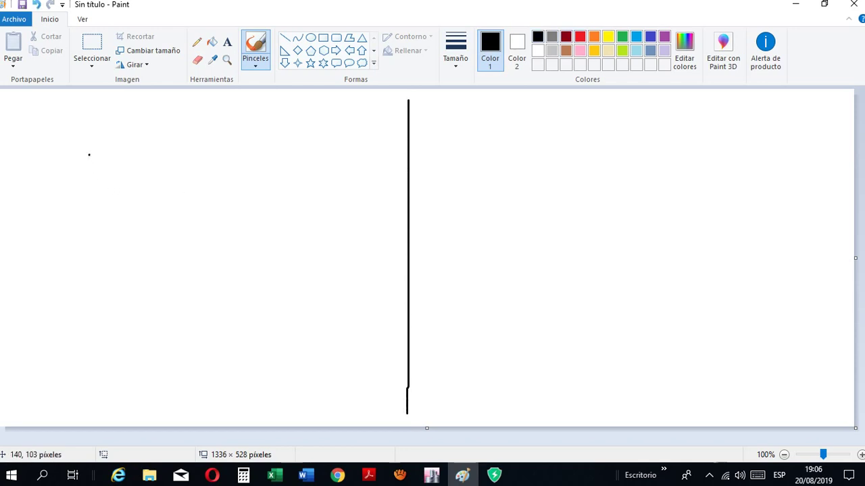
{"action": "left_click_drag", "start_coordinate": [89, 155], "coordinate": [80, 331]}
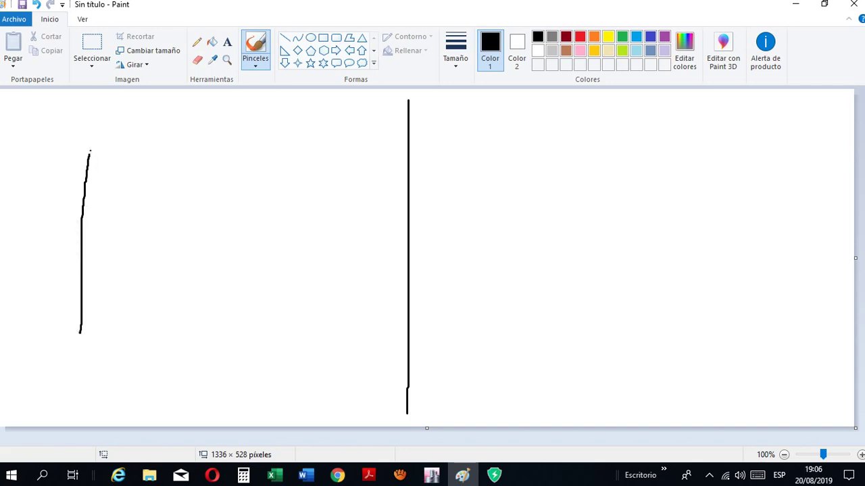
{"action": "mouse_move", "coordinate": [90, 154]}
{"action": "left_mouse_down"}
{"action": "mouse_move", "coordinate": [247, 275]}
{"action": "mouse_move", "coordinate": [212, 224]}
{"action": "mouse_move", "coordinate": [116, 162]}
{"action": "left_mouse_up"}
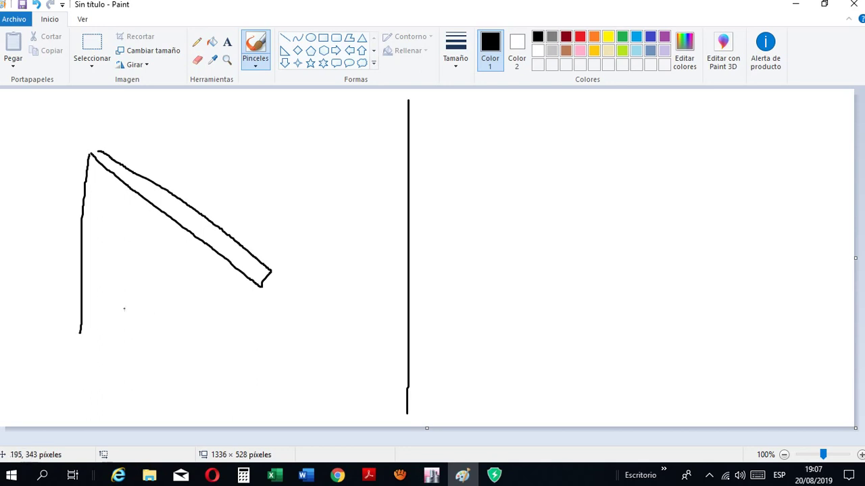
{"action": "left_click_drag", "start_coordinate": [256, 292], "coordinate": [233, 398]}
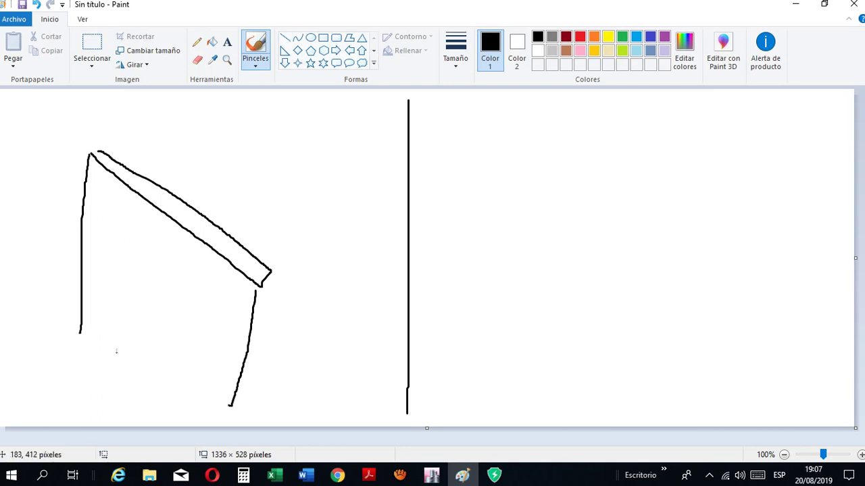
{"action": "left_click_drag", "start_coordinate": [80, 331], "coordinate": [238, 416]}
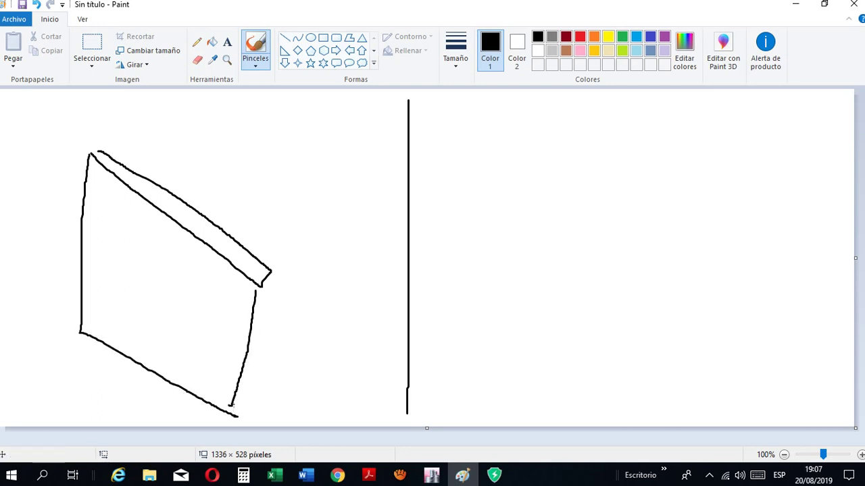
{"action": "left_click_drag", "start_coordinate": [276, 269], "coordinate": [242, 415]}
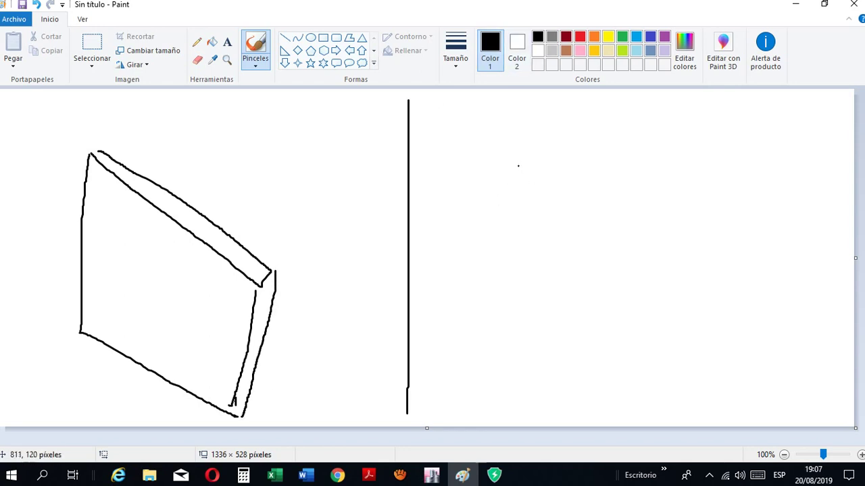
Draw a second black freehand wall panel with visible thickness in the right half of the drawing
{"action": "left_click_drag", "start_coordinate": [512, 160], "coordinate": [666, 260]}
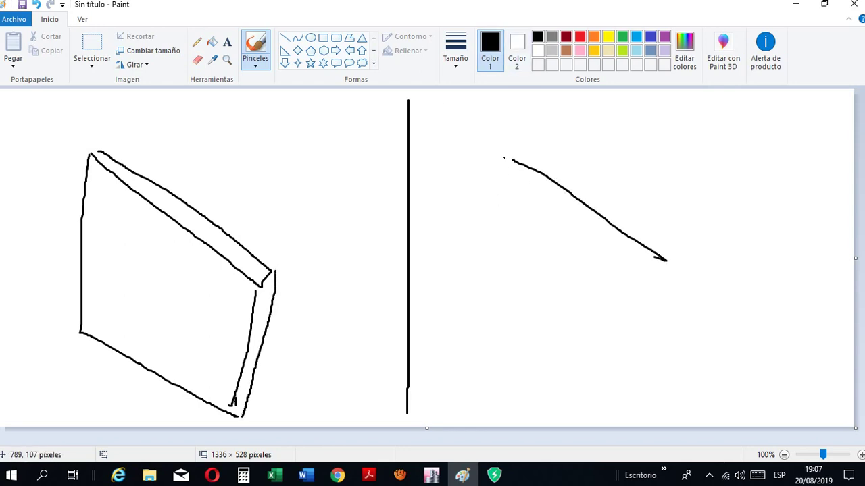
{"action": "mouse_move", "coordinate": [515, 160]}
{"action": "left_mouse_down"}
{"action": "mouse_move", "coordinate": [526, 147]}
{"action": "mouse_move", "coordinate": [659, 240]}
{"action": "mouse_move", "coordinate": [665, 259]}
{"action": "left_mouse_up"}
{"action": "mouse_move", "coordinate": [517, 159]}
{"action": "left_mouse_down"}
{"action": "mouse_move", "coordinate": [517, 339]}
{"action": "mouse_move", "coordinate": [544, 362]}
{"action": "mouse_move", "coordinate": [648, 398]}
{"action": "left_mouse_up"}
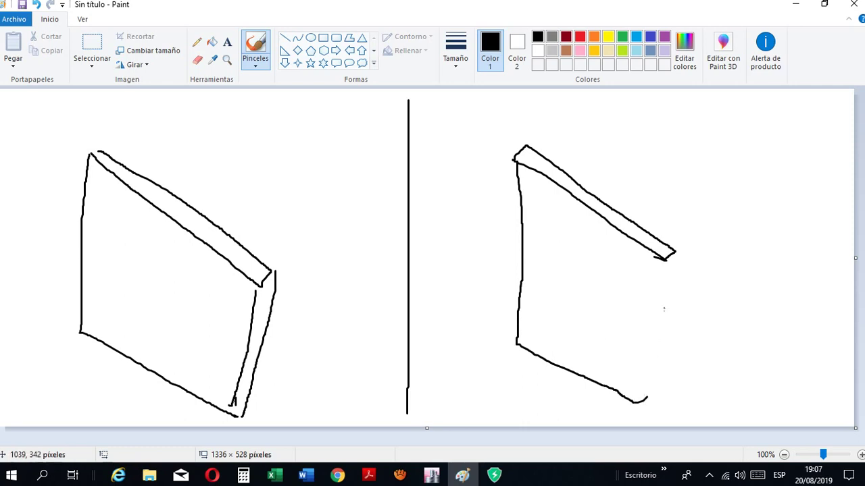
{"action": "left_click_drag", "start_coordinate": [663, 261], "coordinate": [643, 405]}
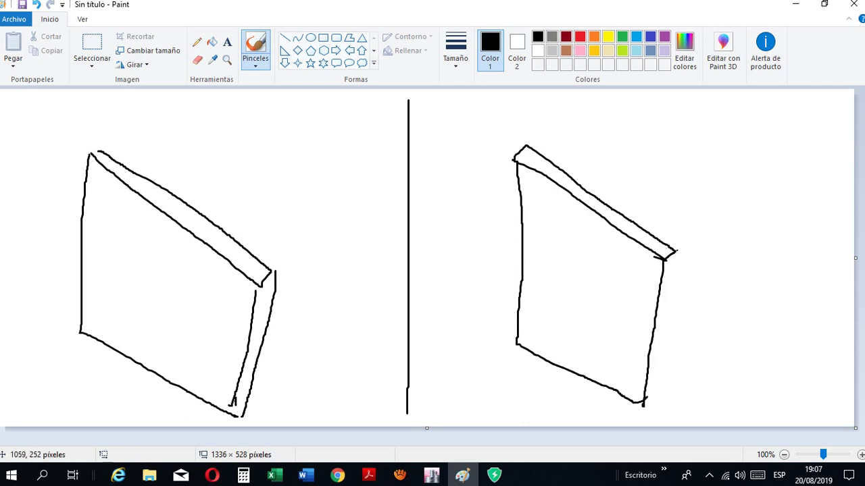
{"action": "left_click_drag", "start_coordinate": [678, 251], "coordinate": [650, 406]}
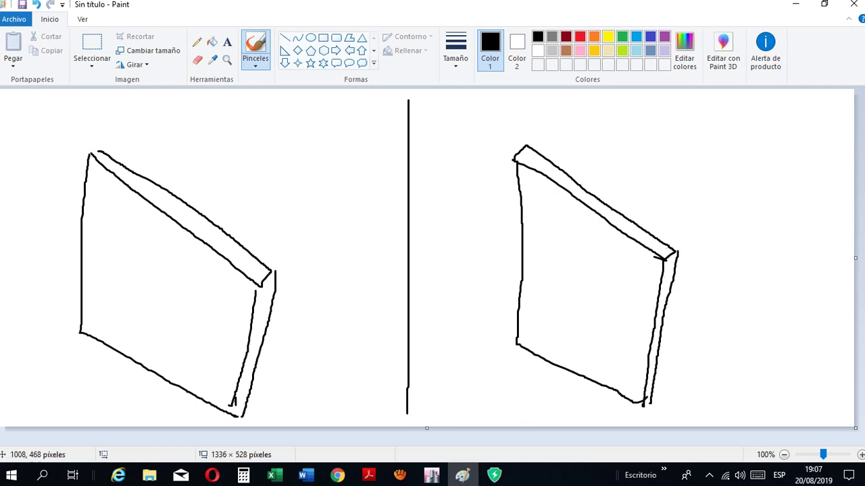
In red, write P1 on the right panel, V and M beside it, and a short "Esf" note beside the left panel
{"action": "left_click", "coordinate": [579, 36]}
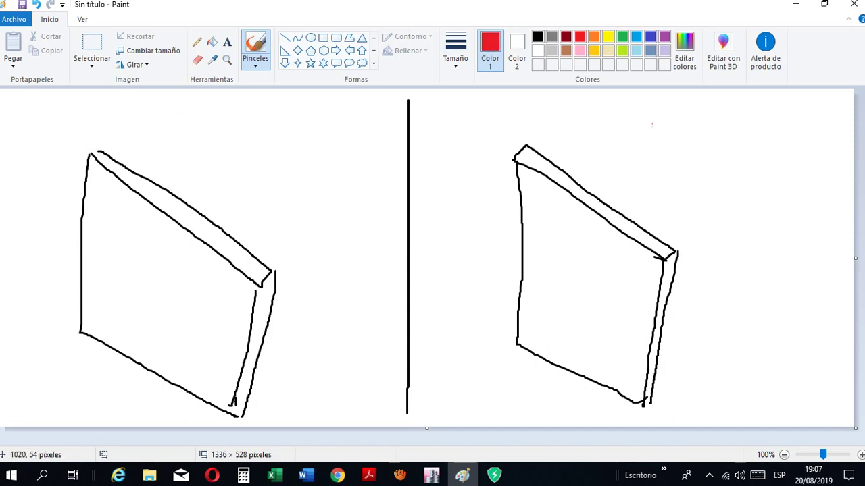
{"action": "mouse_move", "coordinate": [580, 340]}
{"action": "left_mouse_down"}
{"action": "mouse_move", "coordinate": [580, 352]}
{"action": "mouse_move", "coordinate": [585, 330]}
{"action": "mouse_move", "coordinate": [580, 363]}
{"action": "left_mouse_up"}
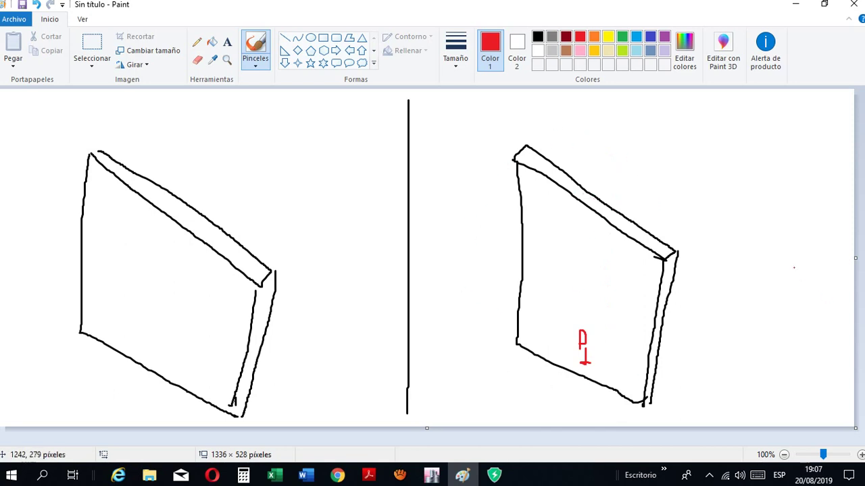
{"action": "left_click_drag", "start_coordinate": [794, 268], "coordinate": [803, 267]}
{"action": "mouse_move", "coordinate": [793, 313]}
{"action": "left_mouse_down"}
{"action": "mouse_move", "coordinate": [794, 302]}
{"action": "mouse_move", "coordinate": [813, 331]}
{"action": "left_mouse_up"}
{"action": "mouse_move", "coordinate": [337, 276]}
{"action": "left_mouse_down"}
{"action": "mouse_move", "coordinate": [331, 279]}
{"action": "mouse_move", "coordinate": [338, 291]}
{"action": "mouse_move", "coordinate": [345, 288]}
{"action": "mouse_move", "coordinate": [356, 317]}
{"action": "mouse_move", "coordinate": [368, 293]}
{"action": "mouse_move", "coordinate": [376, 300]}
{"action": "mouse_move", "coordinate": [379, 293]}
{"action": "left_mouse_up"}
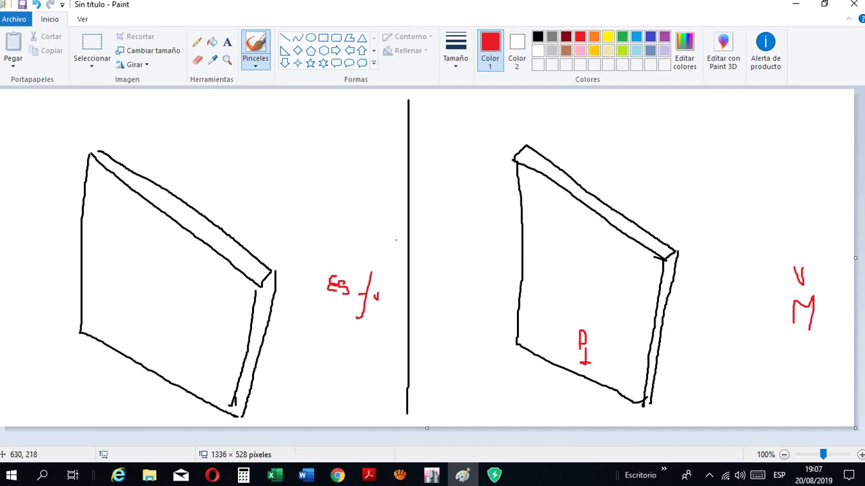
Draw three green local axes from the left panel's centre and label them 1, 2 and 3
{"action": "left_click", "coordinate": [621, 36]}
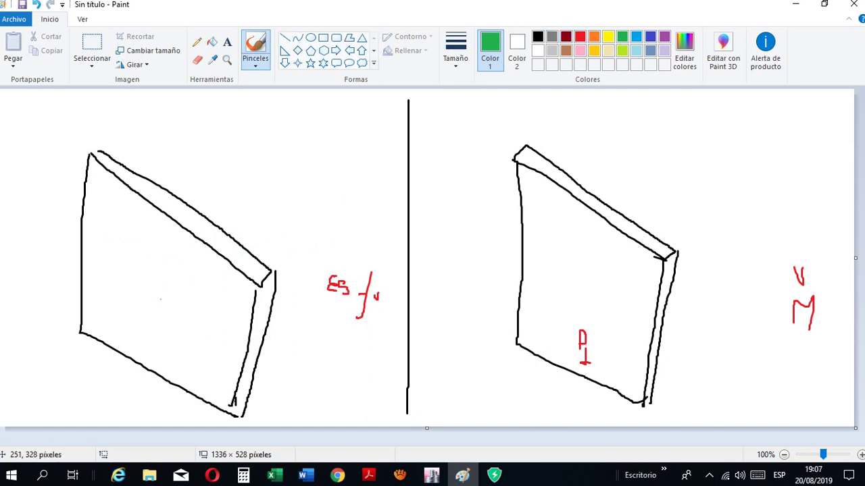
{"action": "mouse_move", "coordinate": [162, 295]}
{"action": "left_mouse_down"}
{"action": "mouse_move", "coordinate": [209, 319]}
{"action": "mouse_move", "coordinate": [210, 343]}
{"action": "left_mouse_up"}
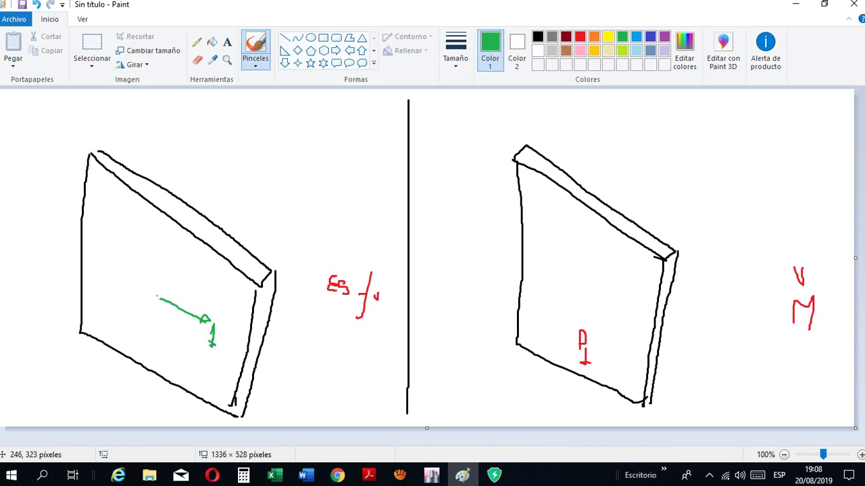
{"action": "mouse_move", "coordinate": [159, 300]}
{"action": "left_mouse_down"}
{"action": "mouse_move", "coordinate": [188, 189]}
{"action": "mouse_move", "coordinate": [197, 181]}
{"action": "mouse_move", "coordinate": [224, 190]}
{"action": "left_mouse_up"}
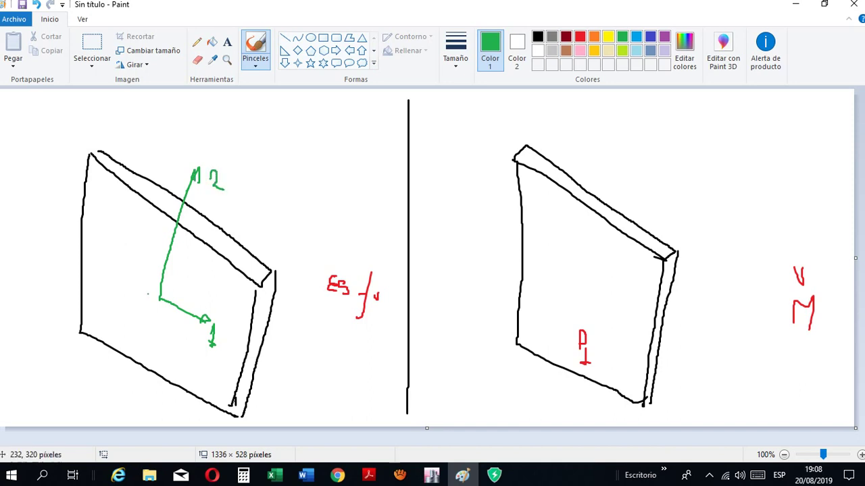
{"action": "mouse_move", "coordinate": [159, 299]}
{"action": "left_mouse_down"}
{"action": "mouse_move", "coordinate": [44, 345]}
{"action": "mouse_move", "coordinate": [52, 349]}
{"action": "left_mouse_up"}
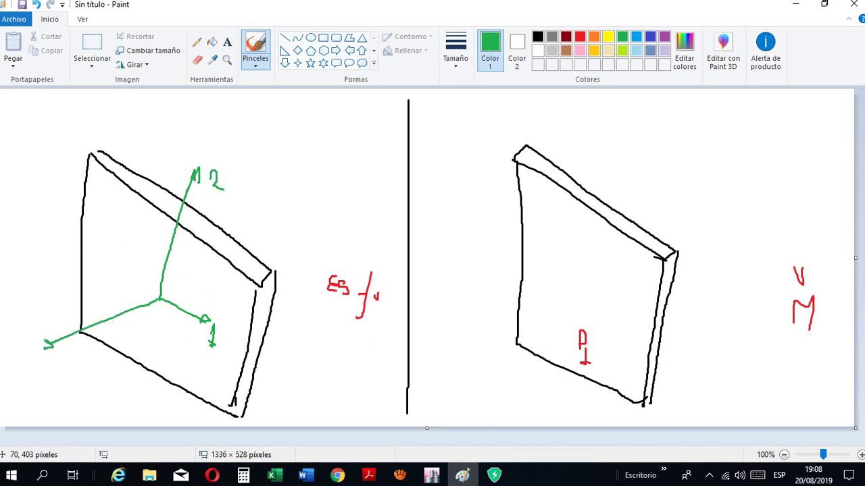
{"action": "mouse_move", "coordinate": [40, 318]}
{"action": "left_mouse_down"}
{"action": "mouse_move", "coordinate": [47, 315]}
{"action": "mouse_move", "coordinate": [38, 328]}
{"action": "left_mouse_up"}
Add small green stress labels inside the left panel and draw a curved green arrow across the dividing line towards the right panel
{"action": "left_click_drag", "start_coordinate": [88, 269], "coordinate": [103, 284]}
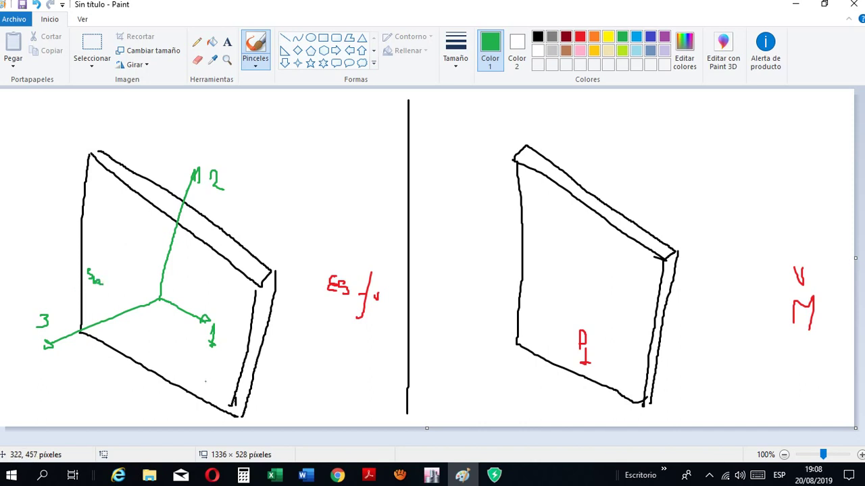
{"action": "left_click_drag", "start_coordinate": [201, 377], "coordinate": [215, 386]}
{"action": "mouse_move", "coordinate": [314, 189]}
{"action": "left_mouse_down"}
{"action": "mouse_move", "coordinate": [351, 153]}
{"action": "mouse_move", "coordinate": [405, 159]}
{"action": "mouse_move", "coordinate": [464, 199]}
{"action": "left_mouse_up"}
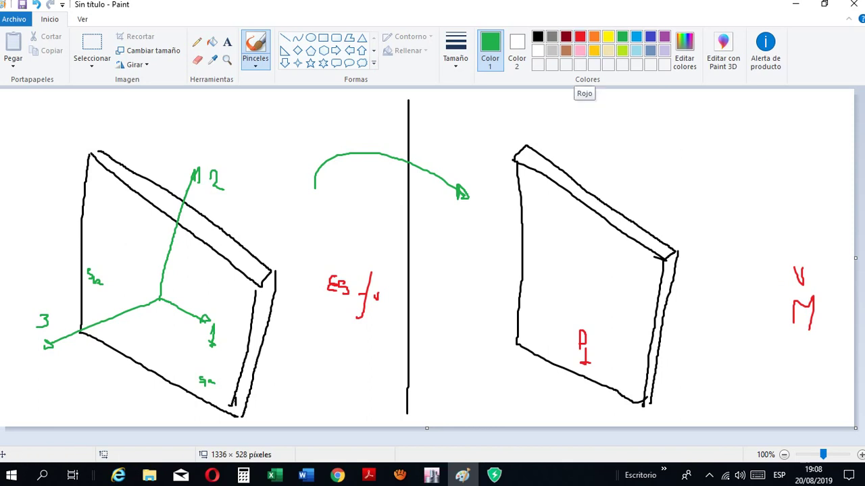
Sketch a red global axis triad with X and Z labels below the V and M notes
{"action": "left_click", "coordinate": [579, 36]}
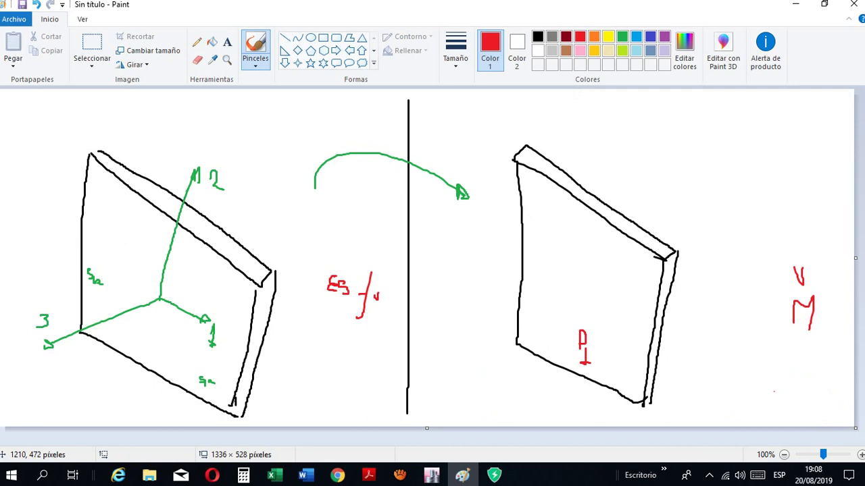
{"action": "mouse_move", "coordinate": [755, 363]}
{"action": "left_mouse_down"}
{"action": "mouse_move", "coordinate": [804, 392]}
{"action": "mouse_move", "coordinate": [818, 389]}
{"action": "mouse_move", "coordinate": [820, 399]}
{"action": "left_mouse_up"}
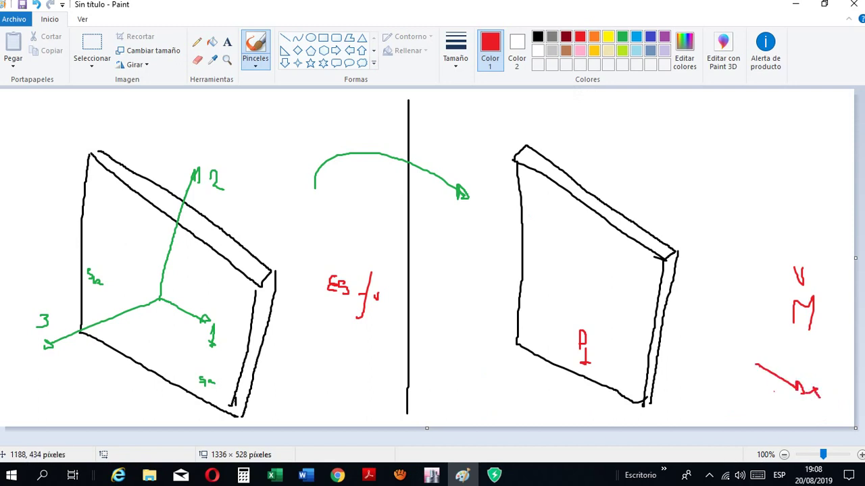
{"action": "mouse_move", "coordinate": [757, 364]}
{"action": "left_mouse_down"}
{"action": "mouse_move", "coordinate": [789, 344]}
{"action": "mouse_move", "coordinate": [790, 359]}
{"action": "left_mouse_up"}
{"action": "mouse_move", "coordinate": [760, 329]}
{"action": "left_mouse_down"}
{"action": "mouse_move", "coordinate": [761, 345]}
{"action": "mouse_move", "coordinate": [759, 321]}
{"action": "mouse_move", "coordinate": [765, 336]}
{"action": "mouse_move", "coordinate": [740, 339]}
{"action": "mouse_move", "coordinate": [743, 333]}
{"action": "left_mouse_up"}
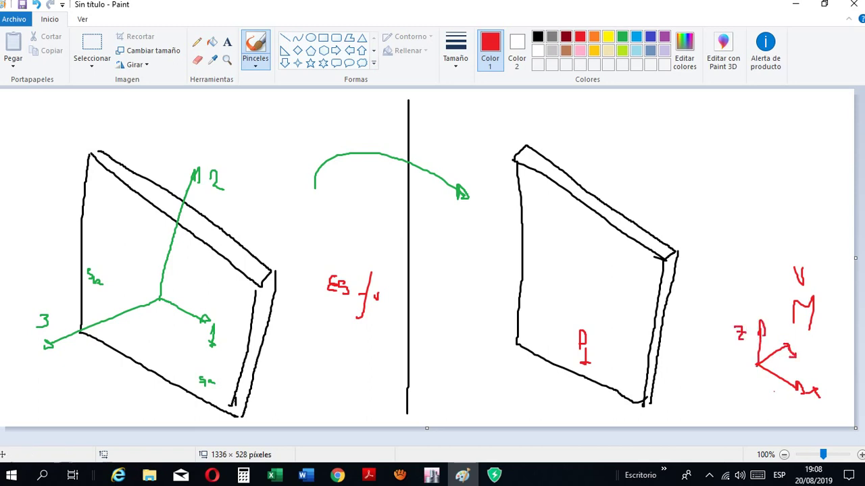
Draw green local axes on the right panel's top face and number them 1, 2 and 3 in red
{"action": "left_click", "coordinate": [621, 37]}
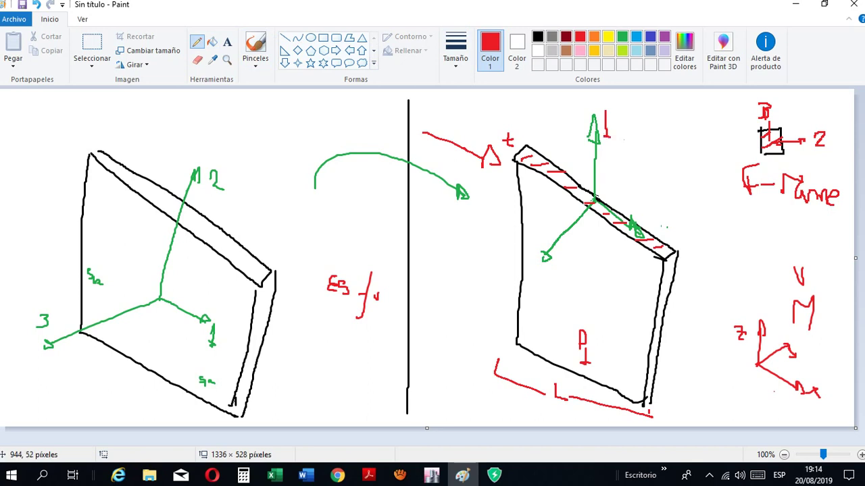
{"action": "mouse_move", "coordinate": [604, 124]}
{"action": "left_mouse_down"}
{"action": "mouse_move", "coordinate": [603, 111]}
{"action": "mouse_move", "coordinate": [604, 143]}
{"action": "left_mouse_up"}
{"action": "left_click_drag", "start_coordinate": [653, 209], "coordinate": [660, 222]}
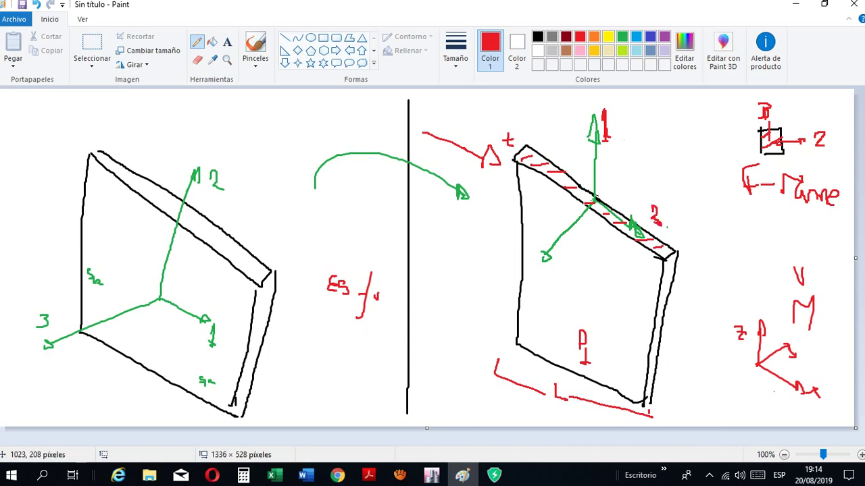
{"action": "mouse_move", "coordinate": [555, 248]}
{"action": "left_mouse_down"}
{"action": "mouse_move", "coordinate": [566, 250]}
{"action": "mouse_move", "coordinate": [558, 262]}
{"action": "left_mouse_up"}
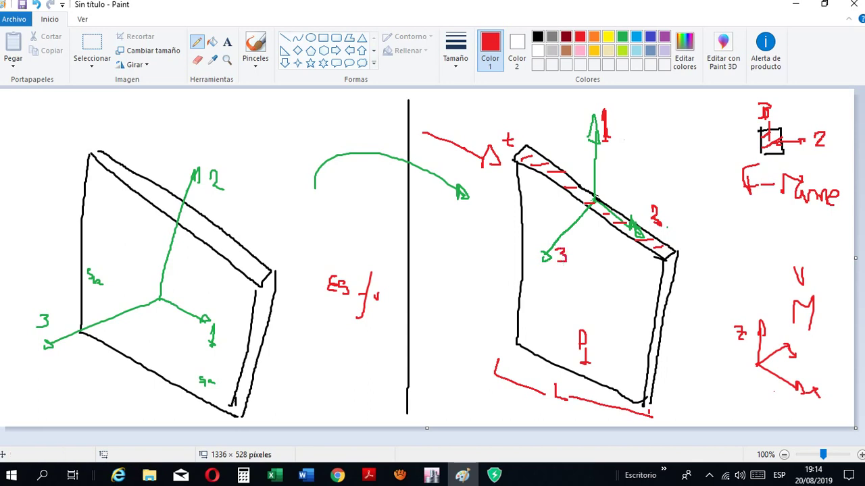
Erase the unclear number on the right panel's lengthwise axis and rewrite it as a larger red 2
{"action": "left_click", "coordinate": [197, 60]}
{"action": "mouse_move", "coordinate": [650, 219]}
{"action": "left_mouse_down"}
{"action": "mouse_move", "coordinate": [652, 211]}
{"action": "mouse_move", "coordinate": [660, 226]}
{"action": "left_mouse_up"}
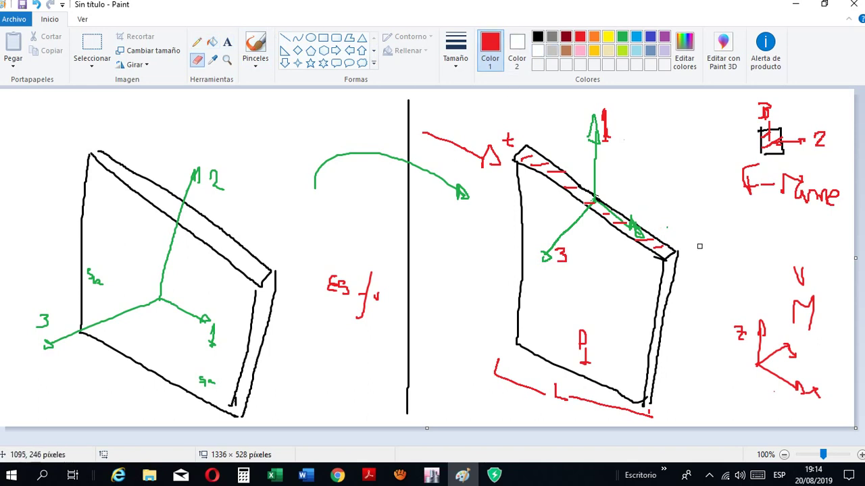
{"action": "left_click", "coordinate": [197, 41]}
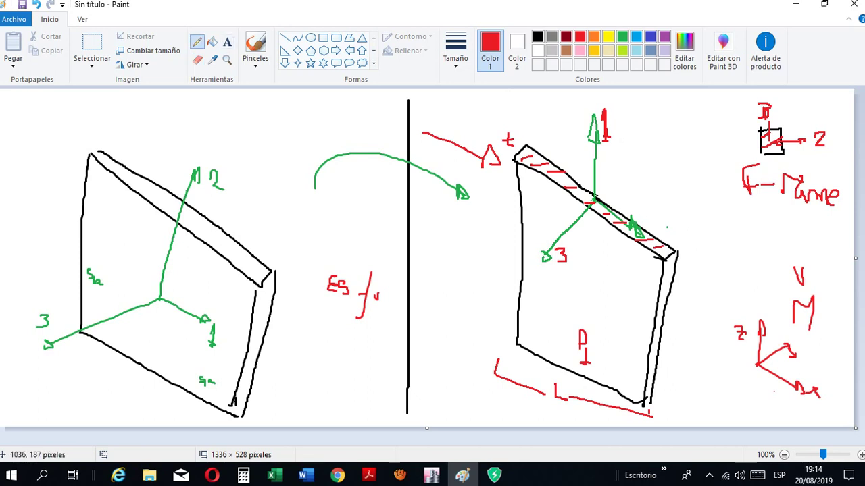
{"action": "mouse_move", "coordinate": [649, 202]}
{"action": "left_mouse_down"}
{"action": "mouse_move", "coordinate": [657, 214]}
{"action": "mouse_move", "coordinate": [644, 222]}
{"action": "mouse_move", "coordinate": [664, 232]}
{"action": "left_mouse_up"}
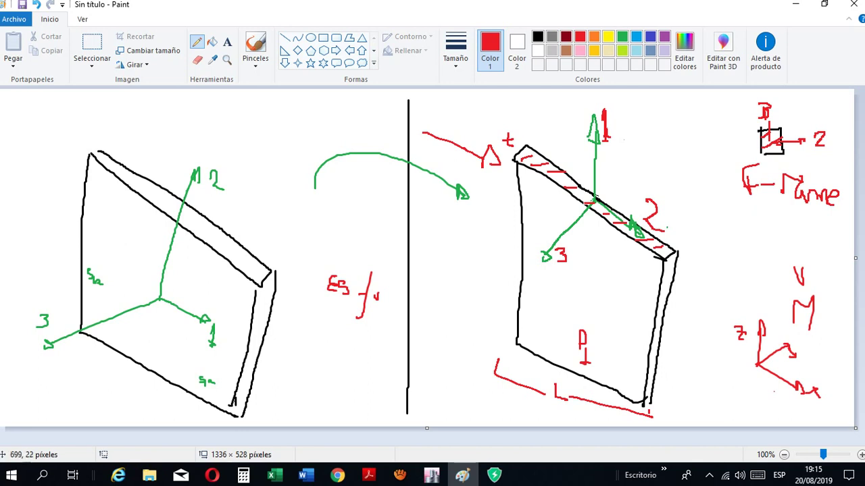
In red, add an S above the shear arrow, a curved moment arrow around axis 3, an arrow from the "Esf" note, and a downward force P
{"action": "left_click_drag", "start_coordinate": [436, 98], "coordinate": [420, 126]}
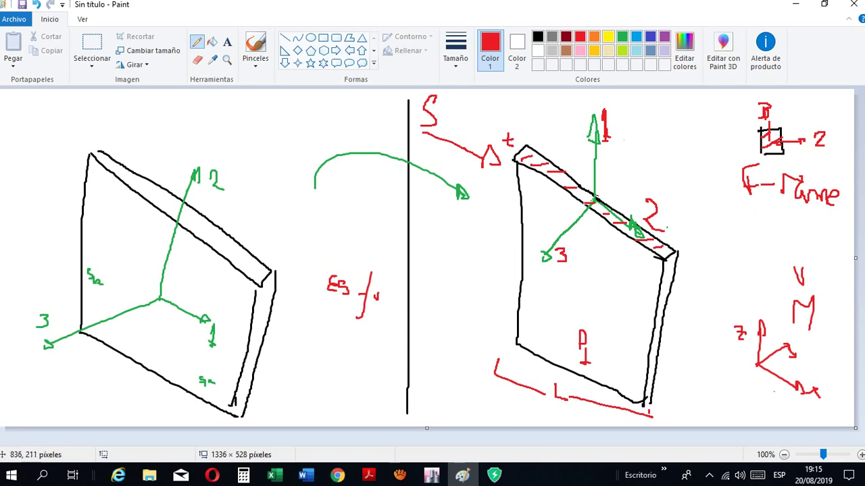
{"action": "mouse_move", "coordinate": [532, 223]}
{"action": "left_mouse_down"}
{"action": "mouse_move", "coordinate": [593, 252]}
{"action": "mouse_move", "coordinate": [584, 256]}
{"action": "left_mouse_up"}
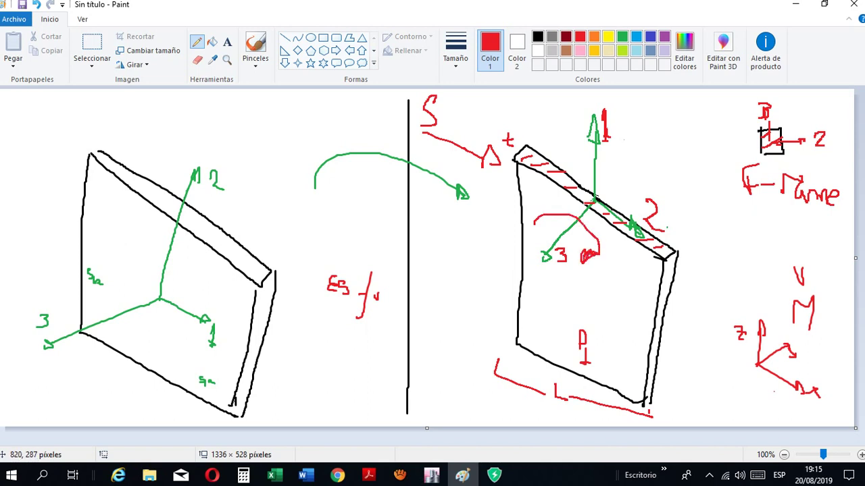
{"action": "left_click_drag", "start_coordinate": [382, 300], "coordinate": [483, 246]}
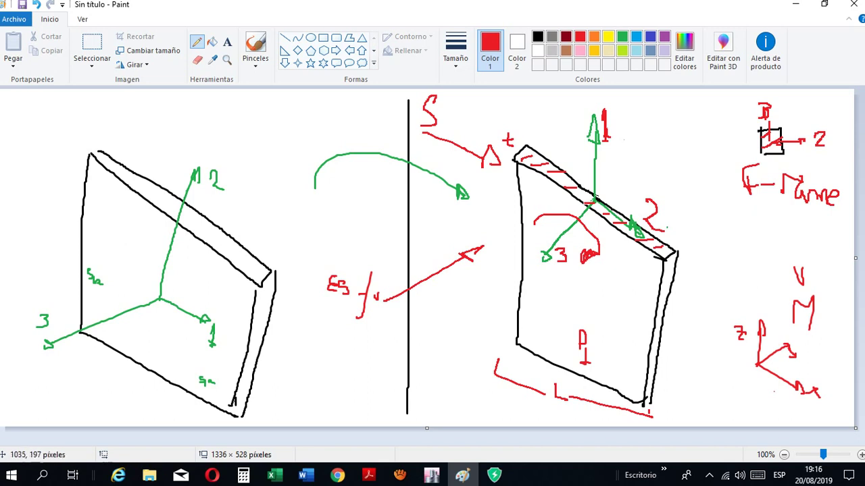
{"action": "mouse_move", "coordinate": [602, 155]}
{"action": "left_mouse_down"}
{"action": "mouse_move", "coordinate": [610, 193]}
{"action": "mouse_move", "coordinate": [600, 192]}
{"action": "mouse_move", "coordinate": [625, 157]}
{"action": "mouse_move", "coordinate": [613, 165]}
{"action": "left_mouse_up"}
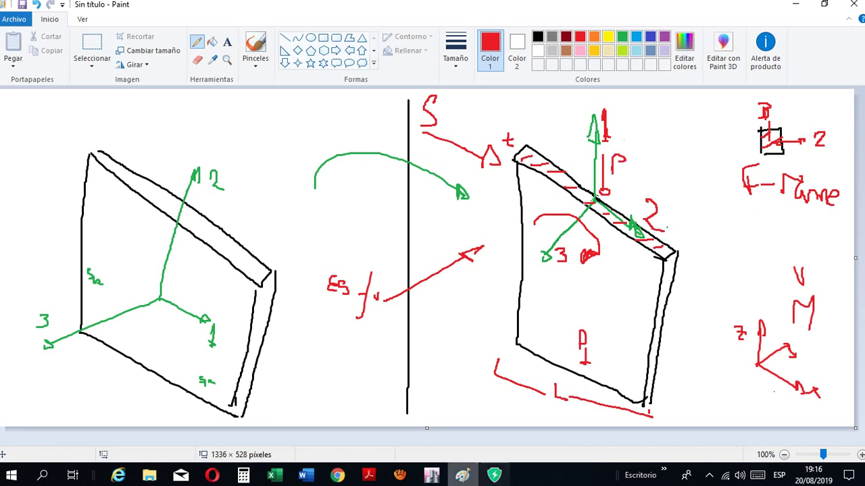
Switch to ETABS, accept saving the model, and display the undeformed 3-D view instead of the moment diagram
{"action": "left_click", "coordinate": [432, 474]}
{"action": "left_click", "coordinate": [497, 419]}
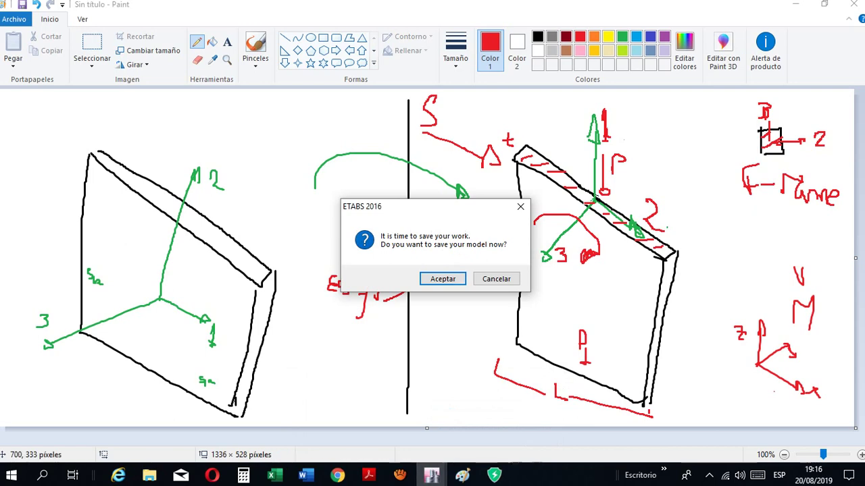
{"action": "left_click", "coordinate": [443, 278]}
{"action": "left_click", "coordinate": [432, 475]}
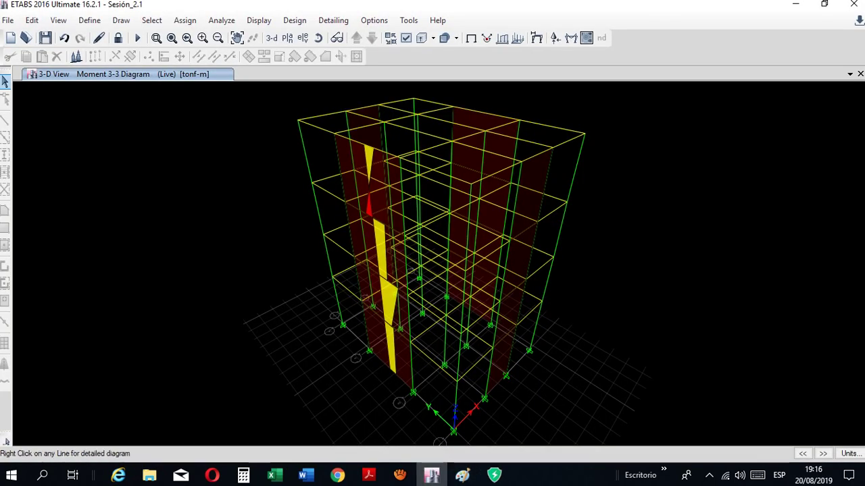
{"action": "left_click", "coordinate": [471, 38]}
{"action": "middle_click_drag", "start_coordinate": [426, 304], "coordinate": [405, 324]}
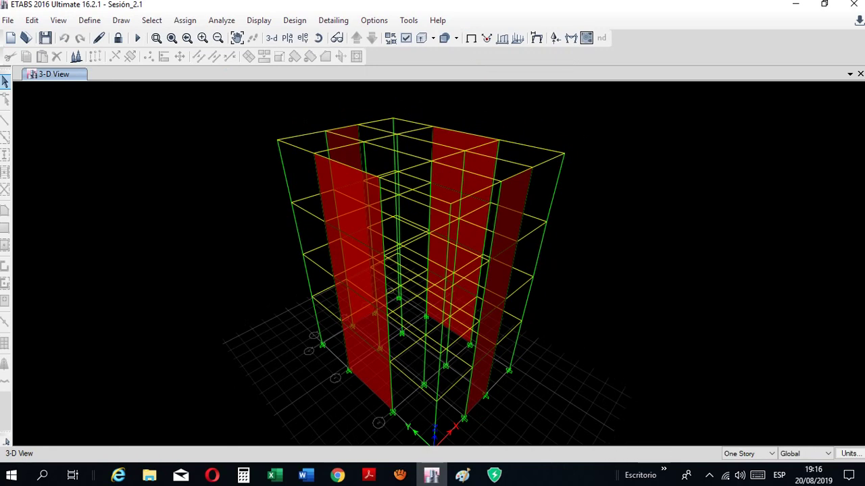
Look back at the wall axis sketch in Paint, then return to the ETABS model
{"action": "left_click", "coordinate": [462, 475]}
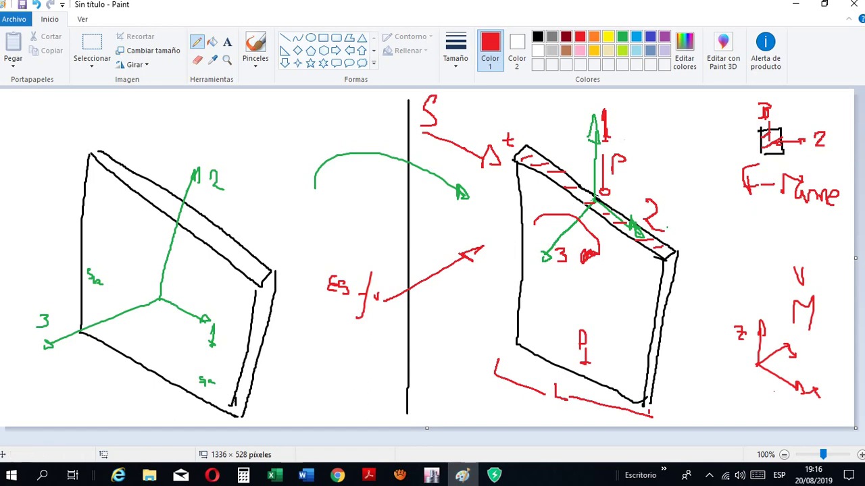
{"action": "mouse_move", "coordinate": [462, 475]}
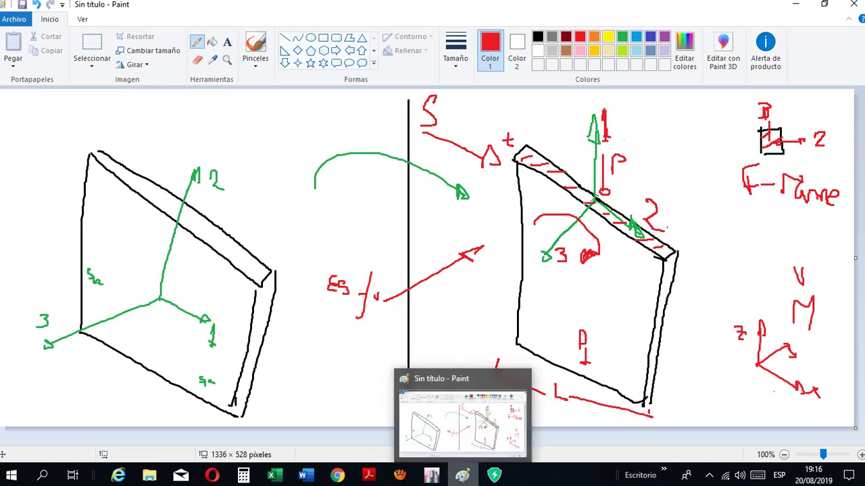
{"action": "left_click", "coordinate": [462, 475]}
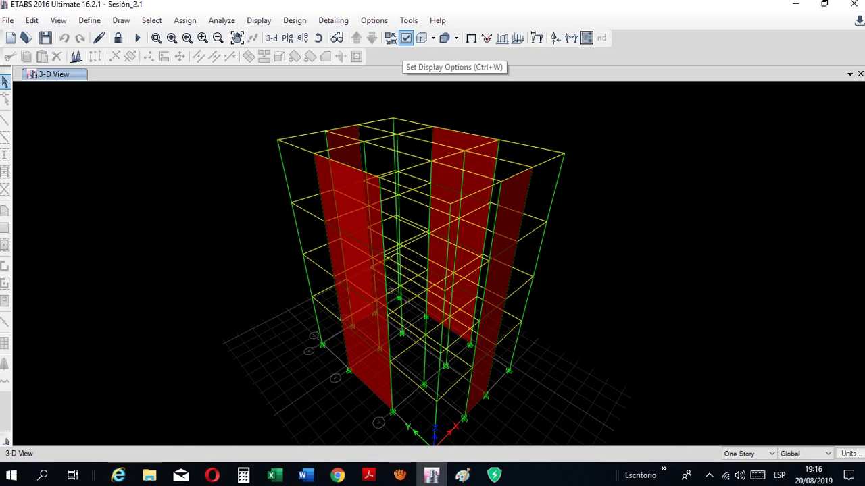
Show the Local Axes of the shell objects in the 3-D view and look closely at the front wall's base
{"action": "left_click", "coordinate": [405, 37]}
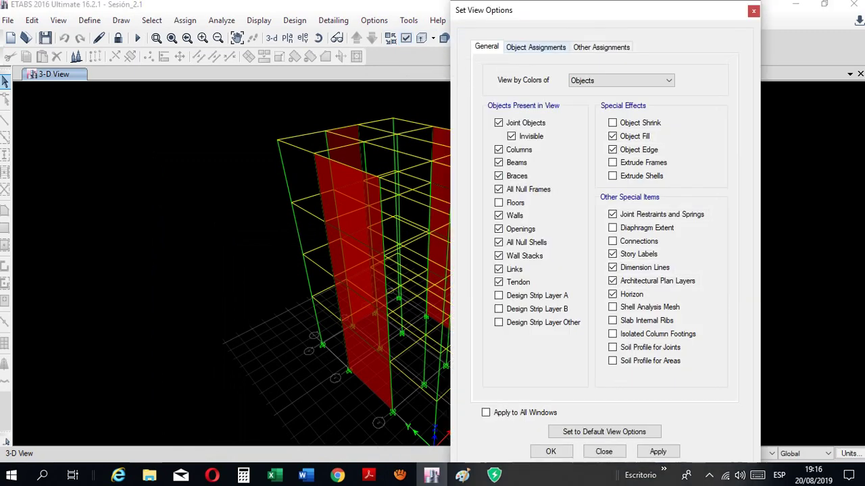
{"action": "left_click", "coordinate": [535, 48]}
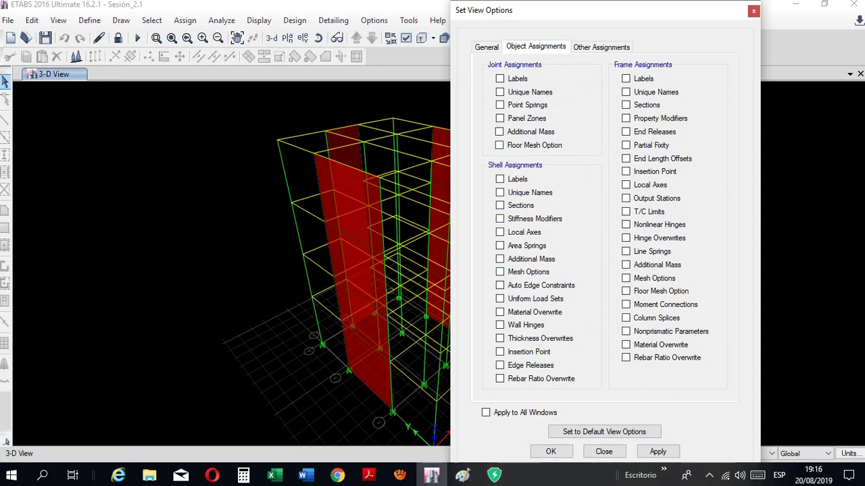
{"action": "left_click", "coordinate": [500, 232]}
{"action": "left_click_drag", "start_coordinate": [586, 10], "coordinate": [719, 6]}
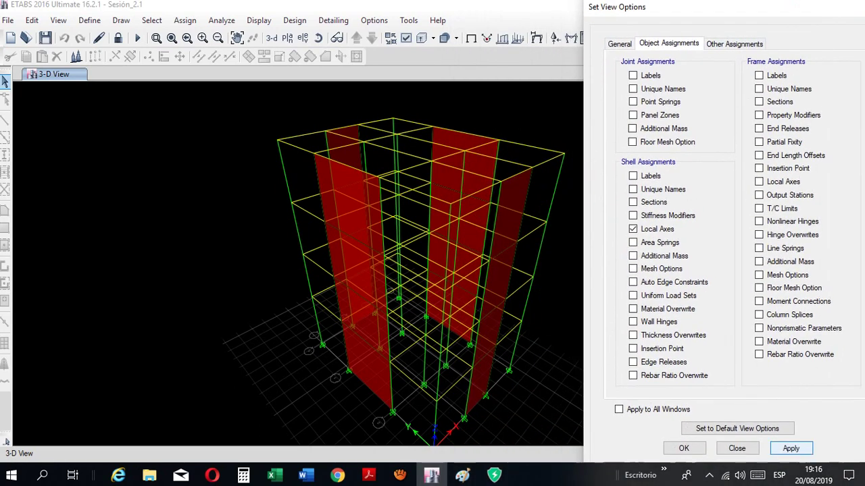
{"action": "left_click", "coordinate": [790, 449]}
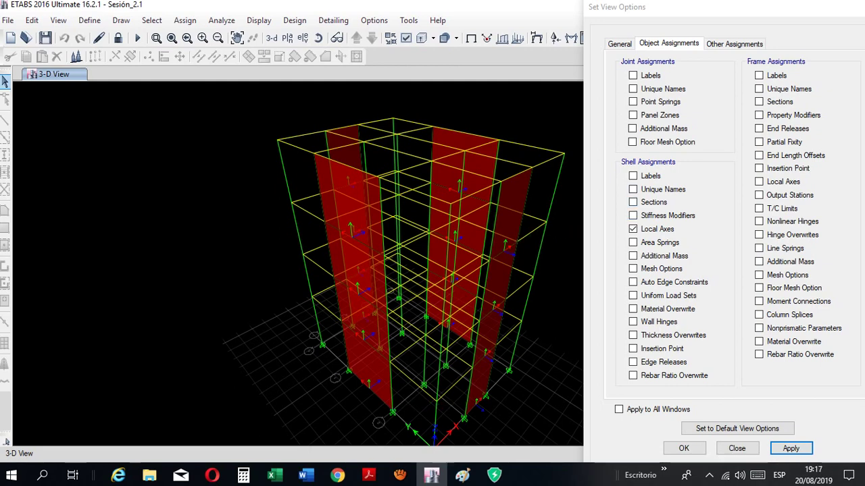
{"action": "scroll", "coordinate": [364, 399], "scroll_direction": "up", "scroll_amount": 5}
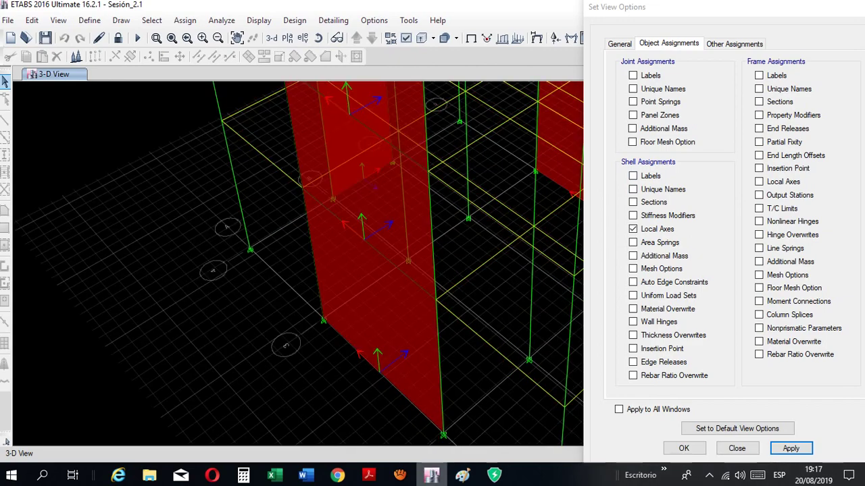
Compare the wall's shell local axes in ETABS with the left panel's axes in the Paint sketch
{"action": "left_click", "coordinate": [462, 475]}
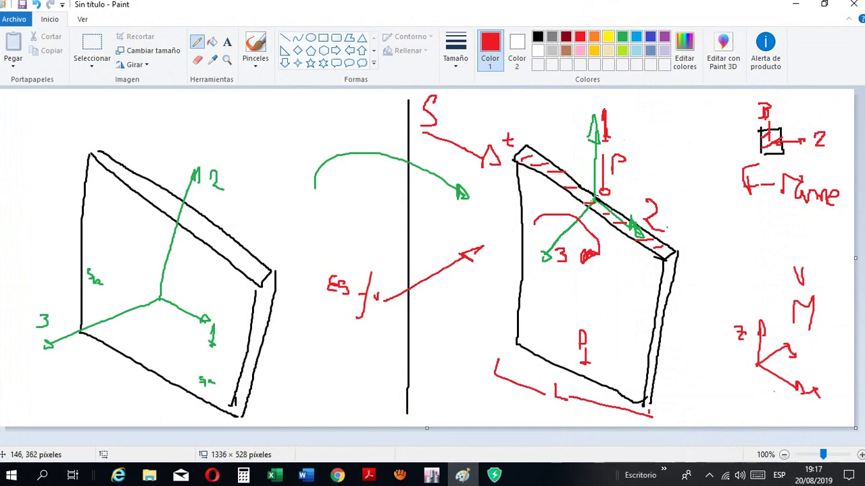
{"action": "left_click", "coordinate": [462, 475]}
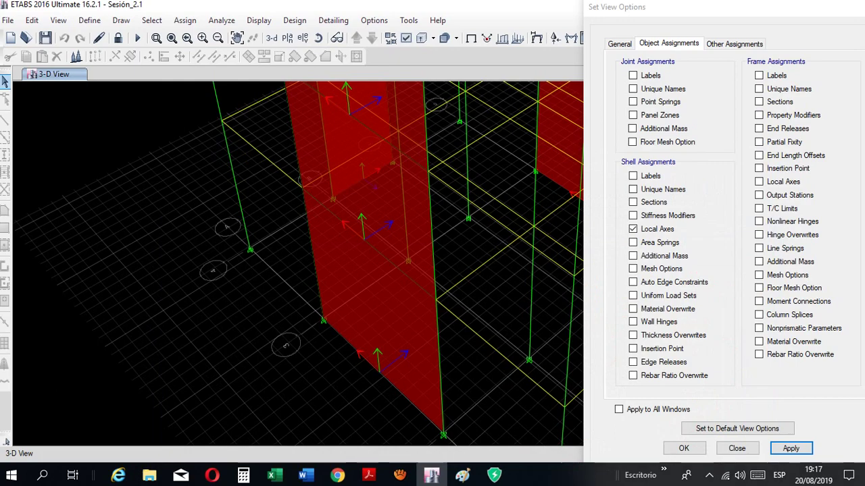
{"action": "left_click", "coordinate": [463, 475]}
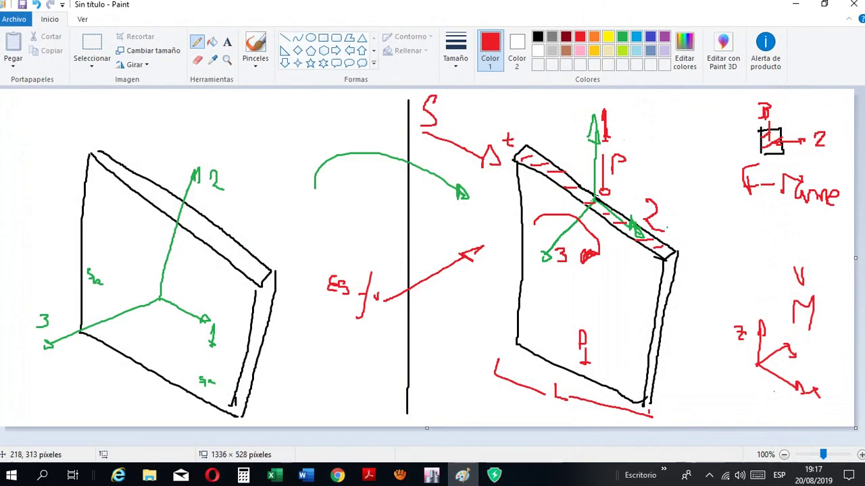
{"action": "left_click", "coordinate": [462, 474]}
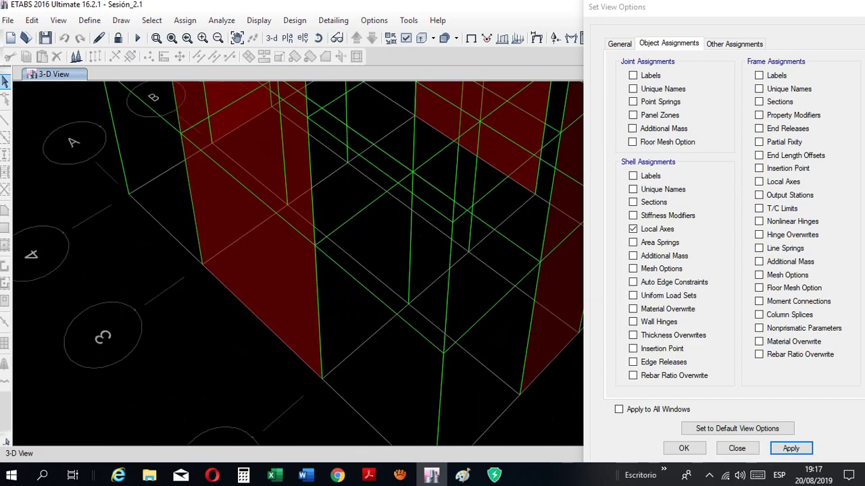
Display the frame Local Axes in the 3-D view together with the shell ones
{"action": "left_click_drag", "start_coordinate": [716, 8], "coordinate": [625, 8]}
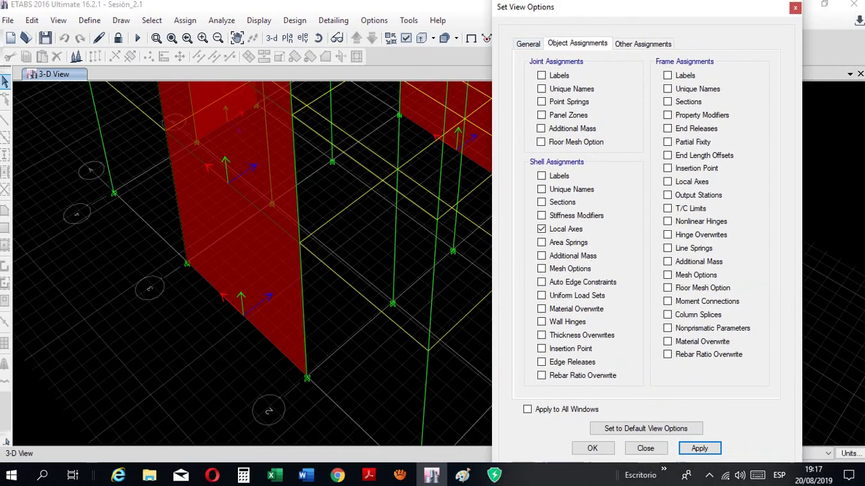
{"action": "left_click", "coordinate": [668, 181]}
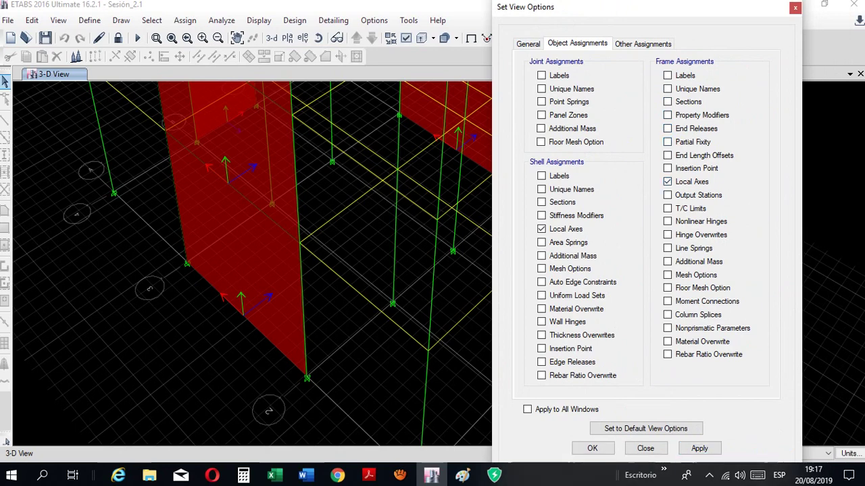
{"action": "left_click", "coordinate": [700, 449]}
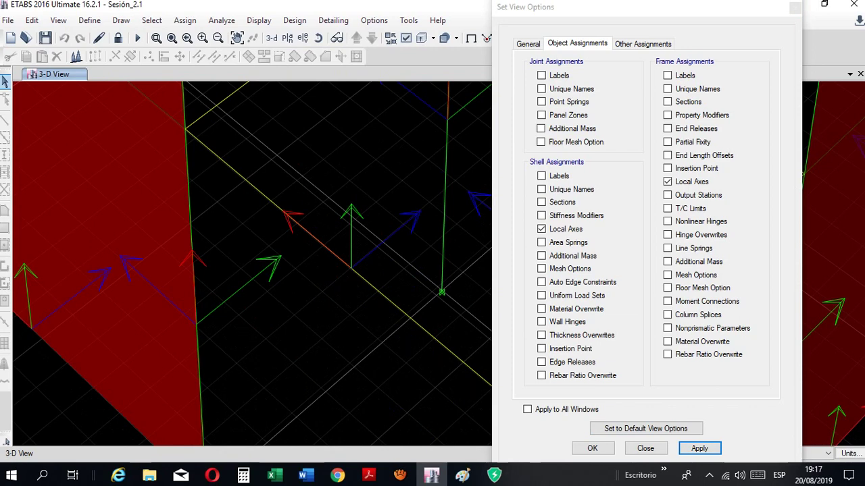
Examine the local axes of the columns and beams beside those of the front wall at its base
{"action": "scroll", "coordinate": [202, 182], "scroll_direction": "down", "scroll_amount": 3}
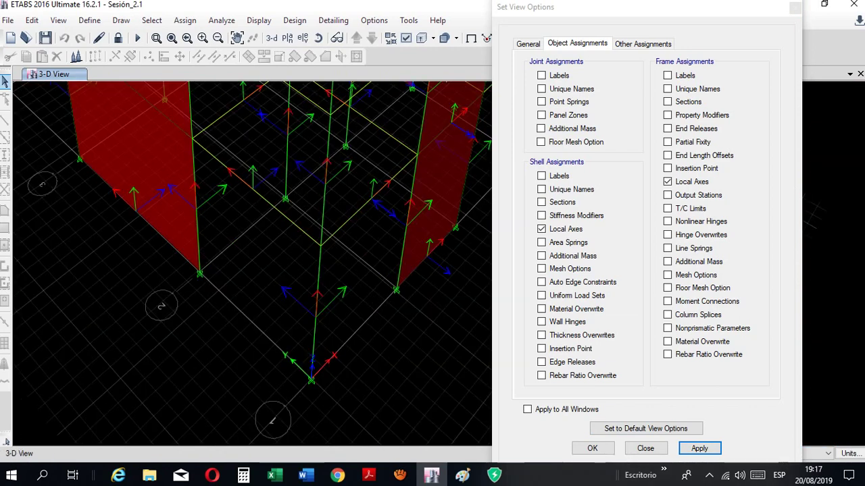
{"action": "scroll", "coordinate": [202, 182], "scroll_direction": "up", "scroll_amount": 3}
{"action": "scroll", "coordinate": [351, 223], "scroll_direction": "down", "scroll_amount": 3}
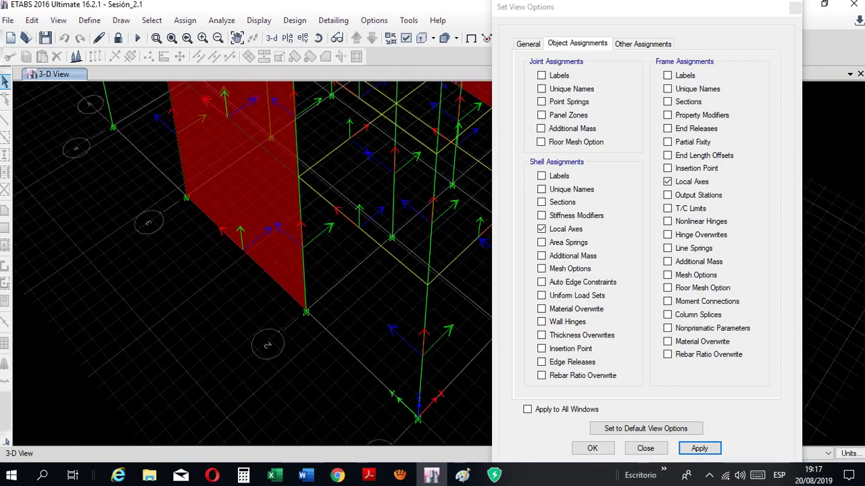
{"action": "scroll", "coordinate": [341, 233], "scroll_direction": "up", "scroll_amount": 3}
{"action": "middle_click_drag", "start_coordinate": [341, 233], "coordinate": [419, 229]}
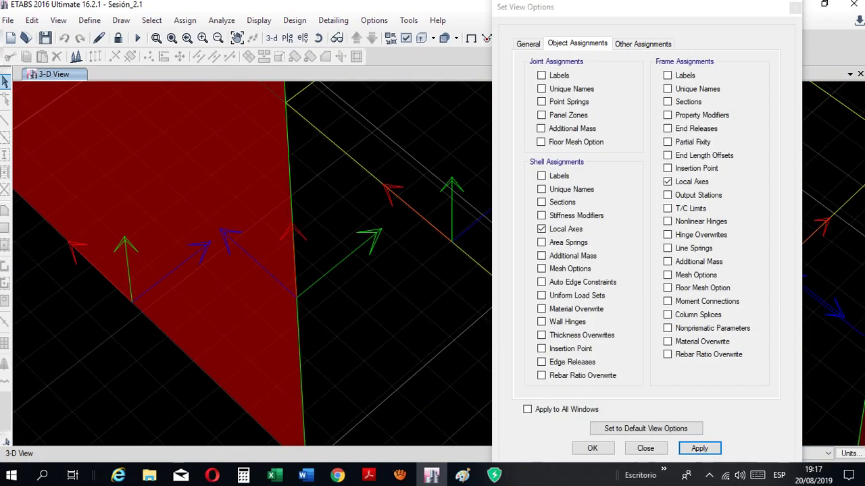
{"action": "scroll", "coordinate": [122, 254], "scroll_direction": "down", "scroll_amount": 3}
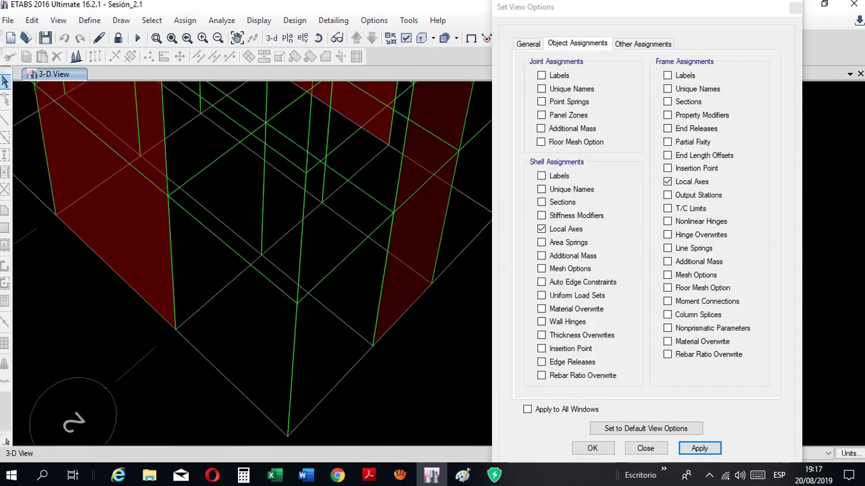
{"action": "scroll", "coordinate": [216, 249], "scroll_direction": "up", "scroll_amount": 3}
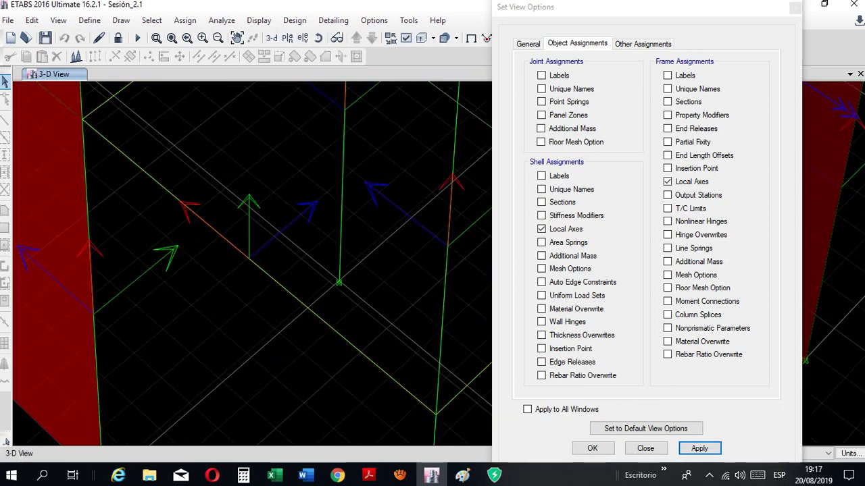
{"action": "scroll", "coordinate": [252, 235], "scroll_direction": "down", "scroll_amount": 5}
{"action": "scroll", "coordinate": [137, 257], "scroll_direction": "up", "scroll_amount": 5}
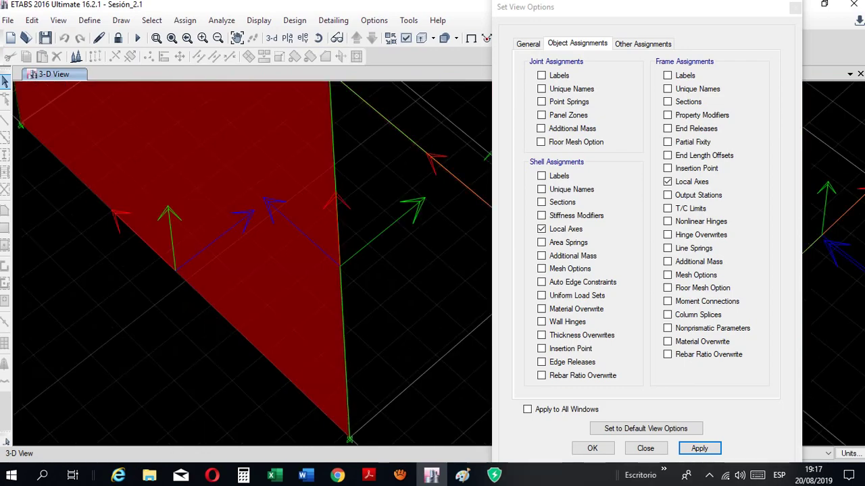
Check the right panel's axes in the Paint sketch against the column and wall axes in the ETABS model
{"action": "left_click", "coordinate": [463, 475]}
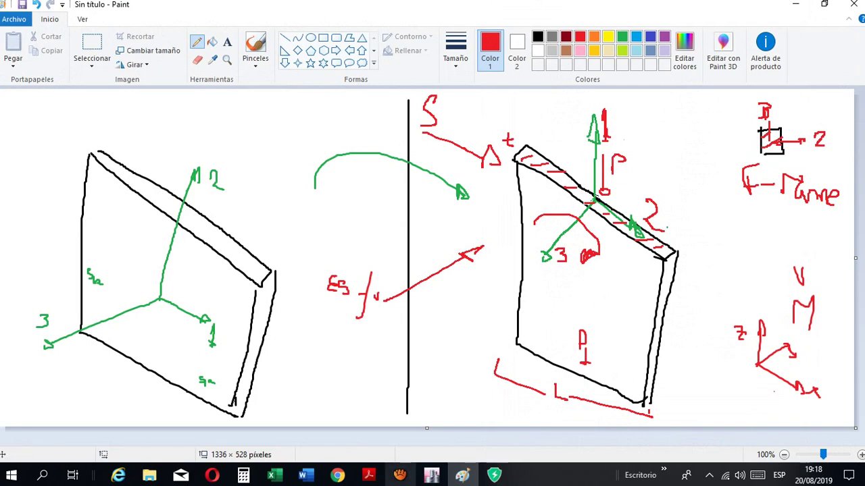
{"action": "left_click", "coordinate": [431, 475]}
{"action": "scroll", "coordinate": [270, 263], "scroll_direction": "down", "scroll_amount": 3}
{"action": "middle_click_drag", "start_coordinate": [284, 264], "coordinate": [181, 285]}
{"action": "scroll", "coordinate": [312, 217], "scroll_direction": "up", "scroll_amount": 5}
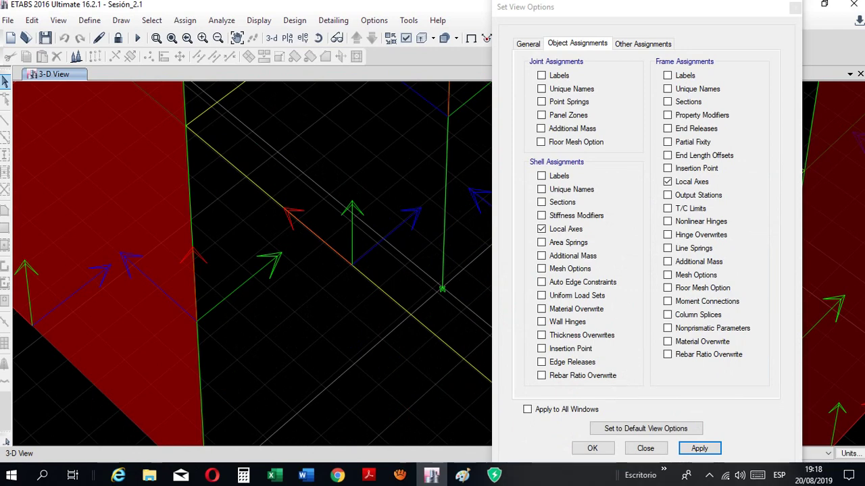
{"action": "scroll", "coordinate": [410, 268], "scroll_direction": "down", "scroll_amount": 5}
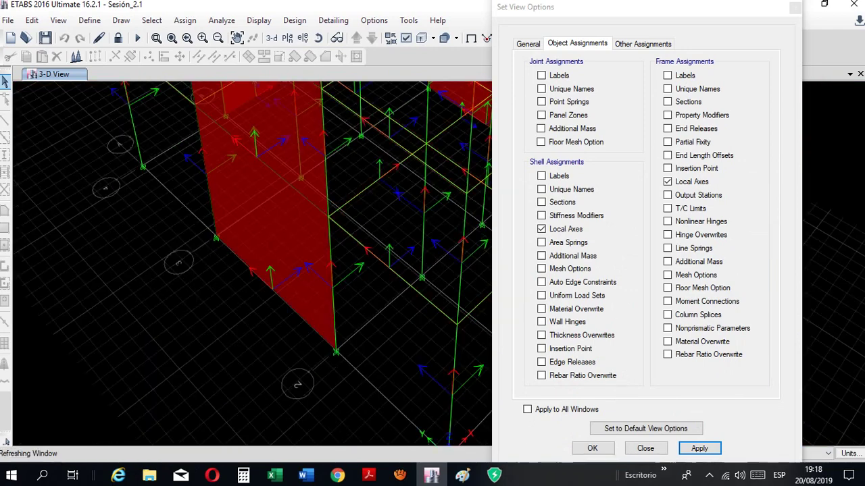
{"action": "scroll", "coordinate": [300, 270], "scroll_direction": "up", "scroll_amount": 5}
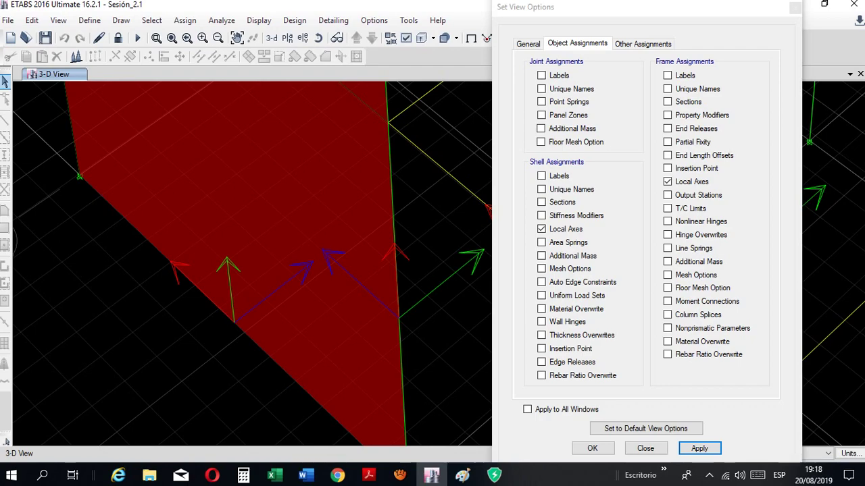
Hide the frame and shell local axes in the 3-D view
{"action": "left_click", "coordinate": [667, 181]}
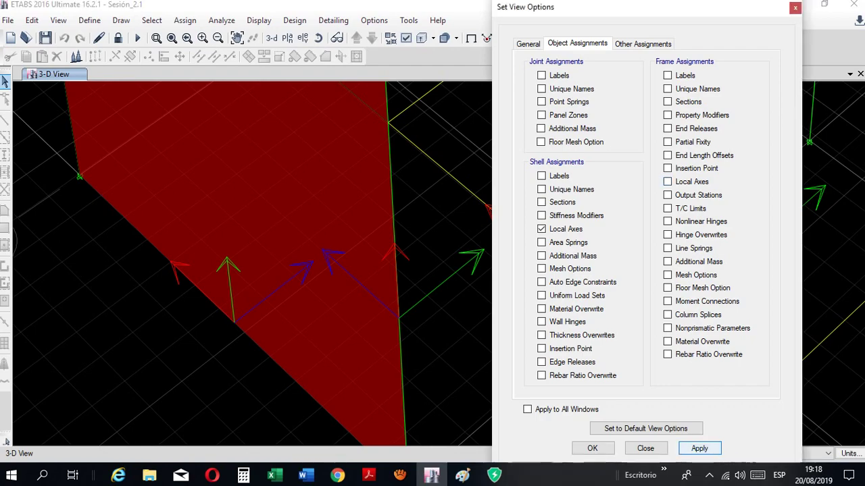
{"action": "left_click", "coordinate": [699, 448]}
{"action": "scroll", "coordinate": [230, 321], "scroll_direction": "down", "scroll_amount": 5}
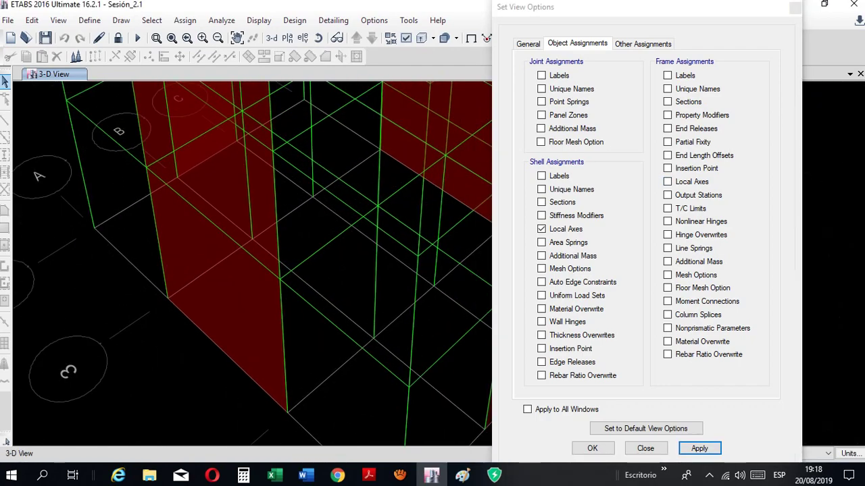
{"action": "scroll", "coordinate": [226, 217], "scroll_direction": "up", "scroll_amount": 5}
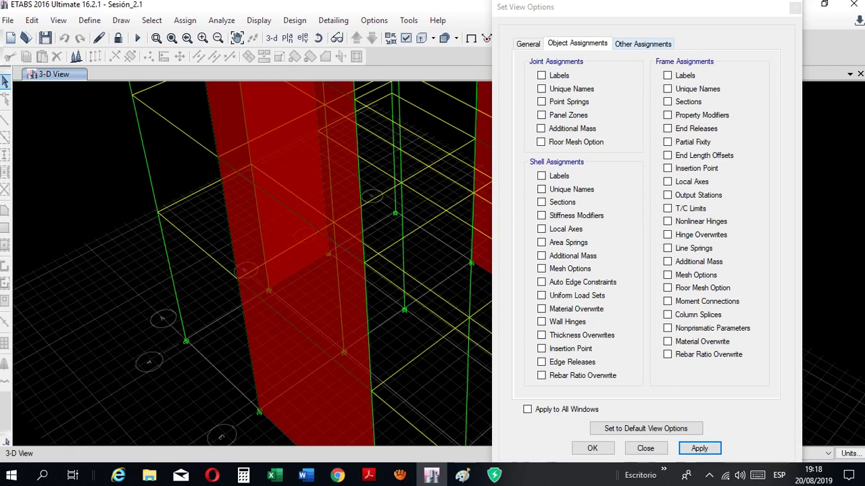
Show the pier assignment Labels on the walls and view the labelled wall over its full height
{"action": "left_click", "coordinate": [643, 44]}
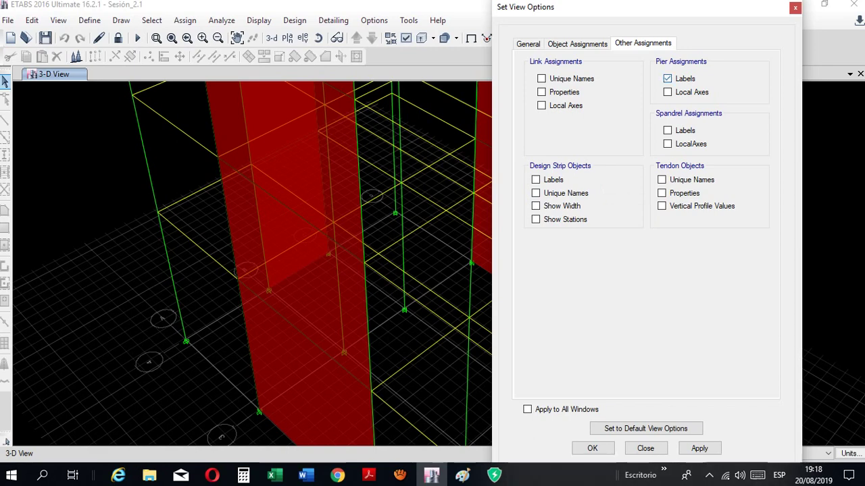
{"action": "left_click", "coordinate": [699, 448]}
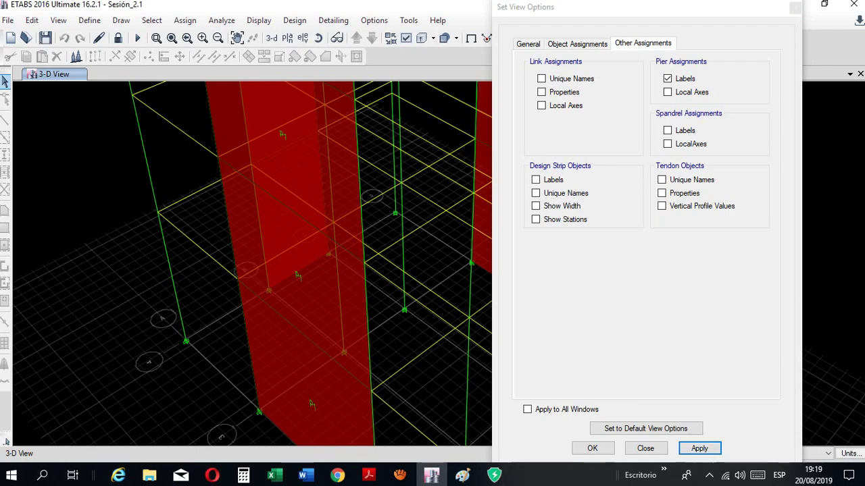
{"action": "scroll", "coordinate": [71, 236], "scroll_direction": "down", "scroll_amount": 5}
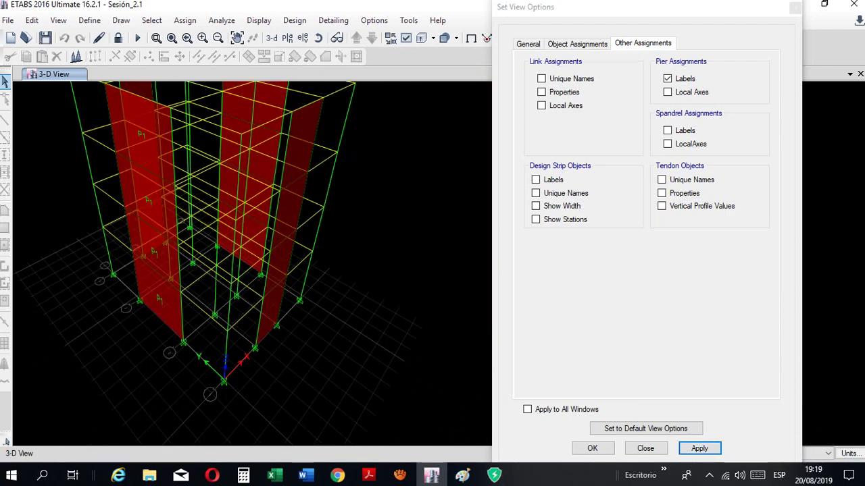
Replace the pier labels with the pier Local Axes and inspect them on the front wall's lowest story
{"action": "left_click", "coordinate": [667, 79]}
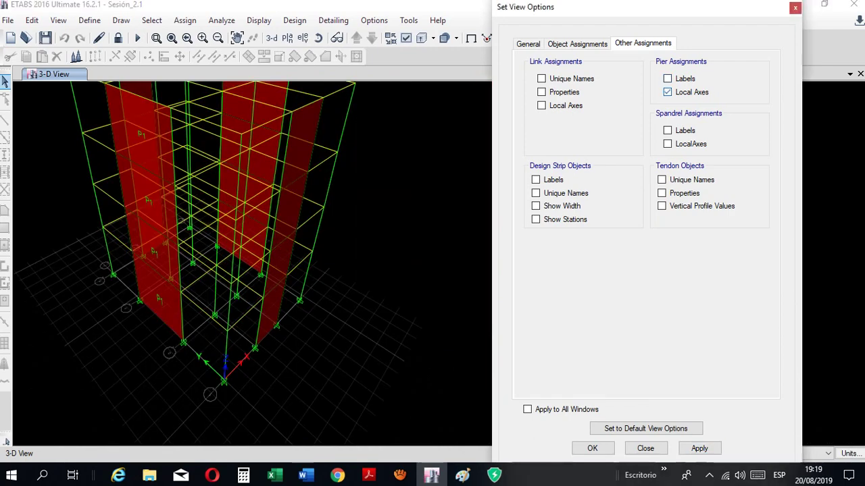
{"action": "left_click", "coordinate": [700, 448]}
{"action": "middle_click_drag", "start_coordinate": [284, 290], "coordinate": [403, 228]}
{"action": "scroll", "coordinate": [405, 327], "scroll_direction": "up", "scroll_amount": 5}
{"action": "scroll", "coordinate": [79, 253], "scroll_direction": "up", "scroll_amount": 4}
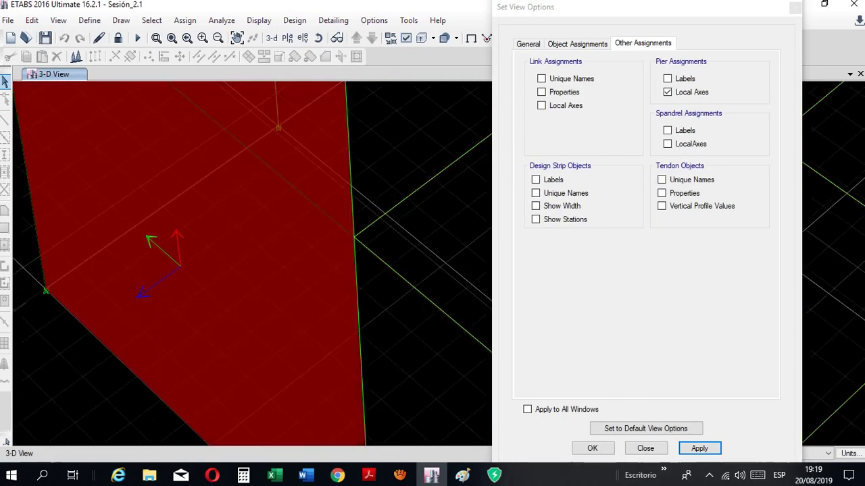
{"action": "scroll", "coordinate": [154, 417], "scroll_direction": "down", "scroll_amount": 5}
Show the frame Local Axes alongside the pier axes and compare both on the front wall's lowest story and its edge column
{"action": "left_click", "coordinate": [577, 43]}
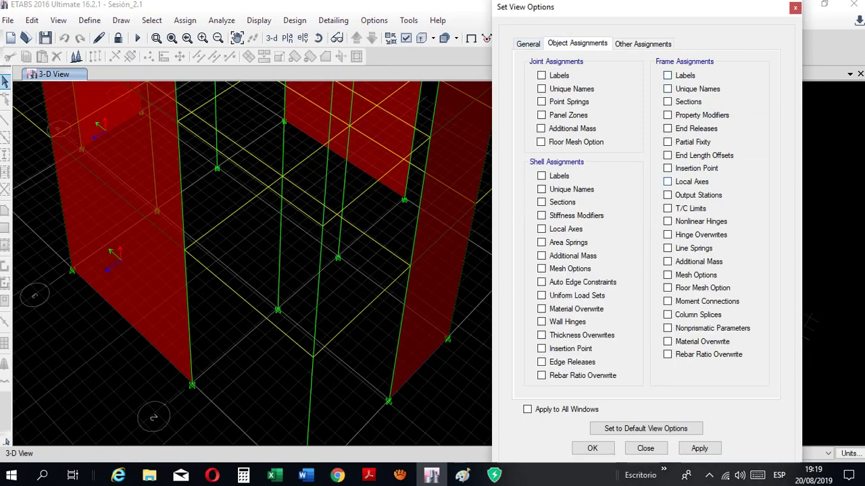
{"action": "left_click", "coordinate": [667, 182]}
{"action": "left_click", "coordinate": [699, 448]}
{"action": "middle_click_drag", "start_coordinate": [192, 271], "coordinate": [317, 265]}
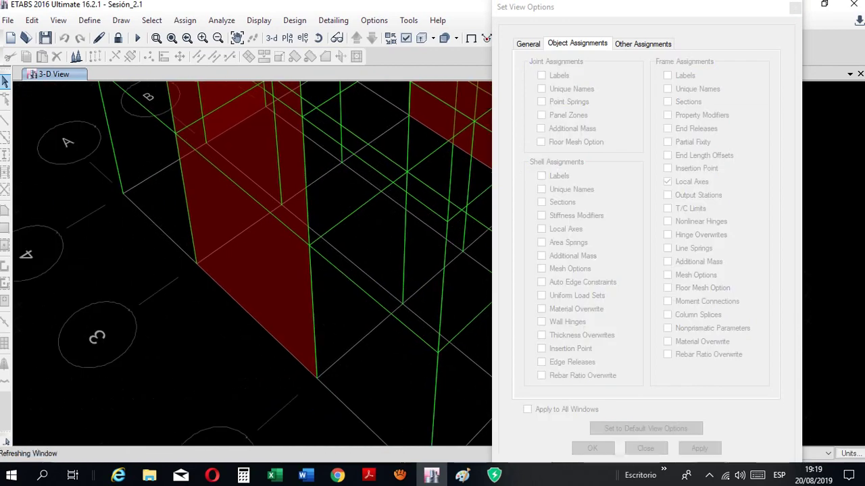
{"action": "scroll", "coordinate": [339, 263], "scroll_direction": "up", "scroll_amount": 5}
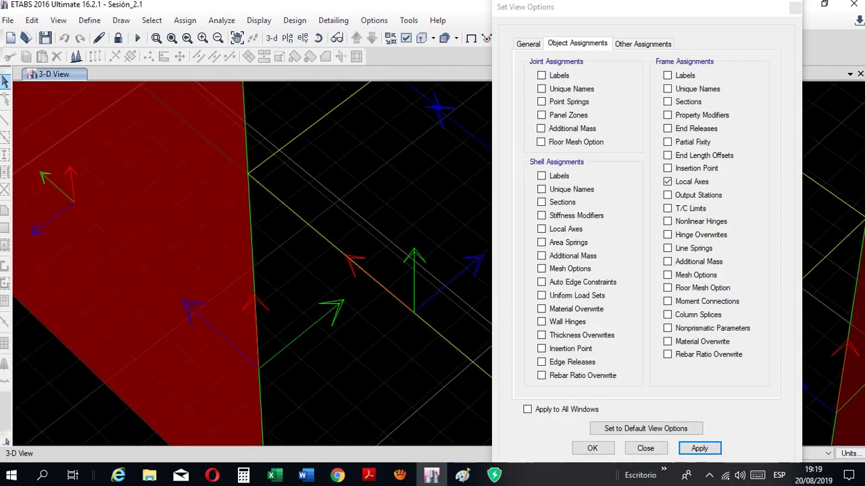
{"action": "scroll", "coordinate": [375, 284], "scroll_direction": "down", "scroll_amount": 5}
{"action": "scroll", "coordinate": [254, 246], "scroll_direction": "up", "scroll_amount": 5}
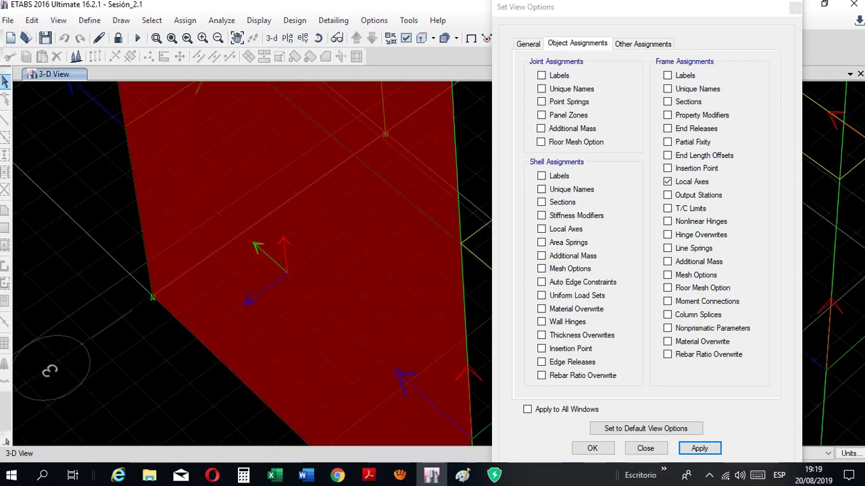
{"action": "scroll", "coordinate": [272, 223], "scroll_direction": "down", "scroll_amount": 5}
{"action": "scroll", "coordinate": [355, 298], "scroll_direction": "up", "scroll_amount": 5}
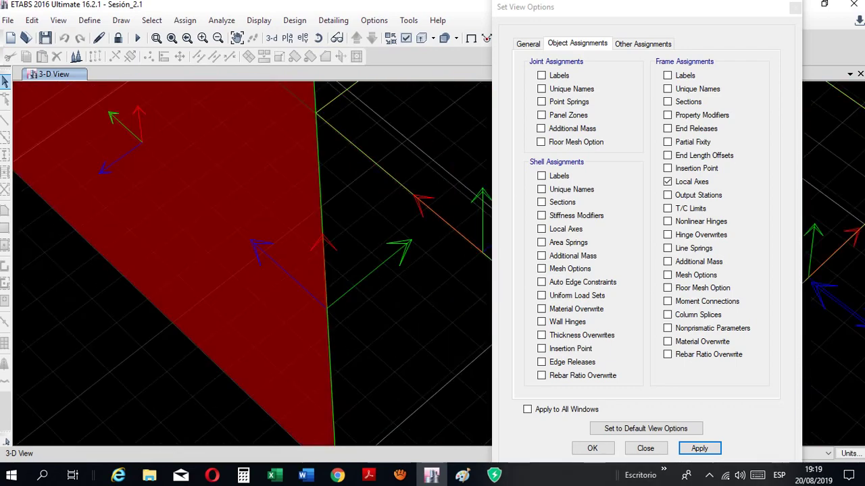
{"action": "scroll", "coordinate": [308, 206], "scroll_direction": "down", "scroll_amount": 5}
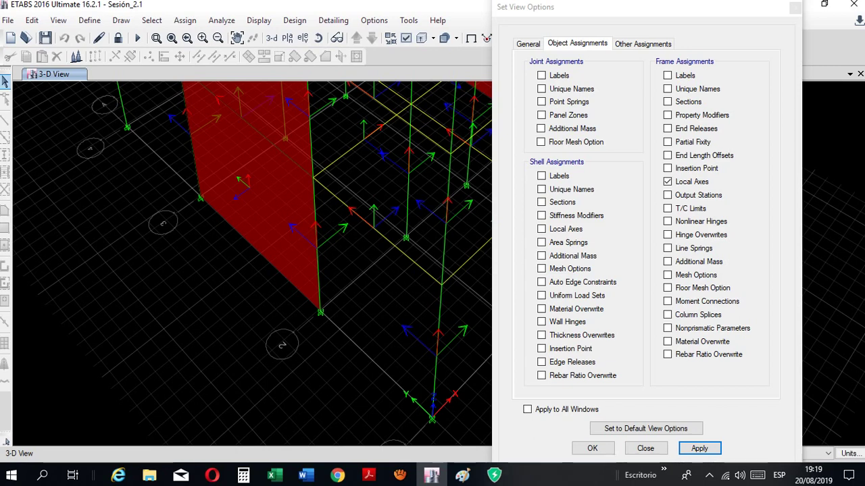
Check the pier axes in the Paint sketch, and compare the pier and frame axes over the full height of the ETABS model
{"action": "left_click", "coordinate": [462, 476]}
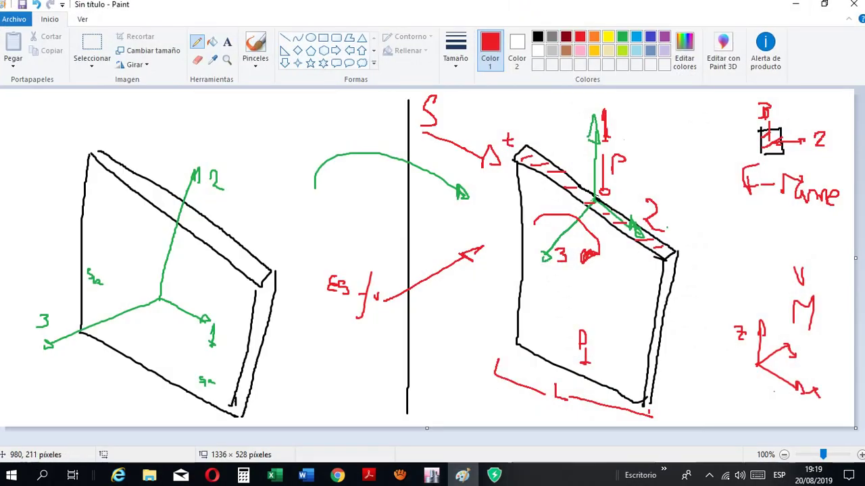
{"action": "left_click", "coordinate": [463, 476]}
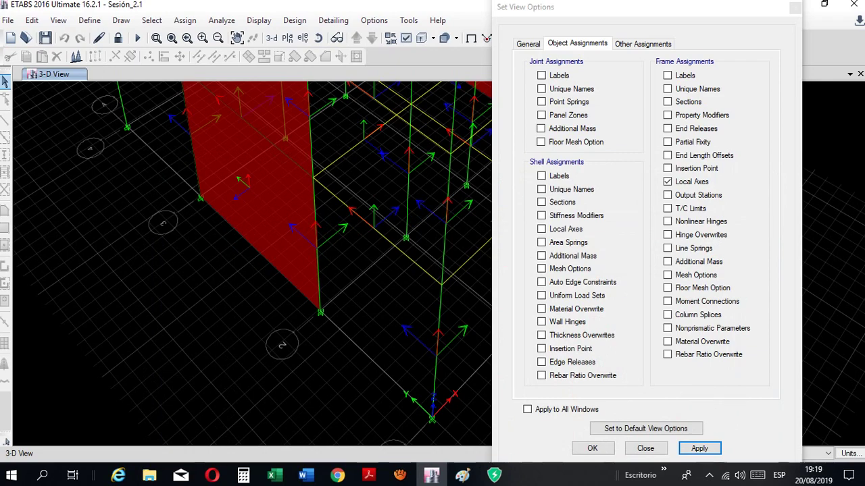
{"action": "scroll", "coordinate": [237, 382], "scroll_direction": "down", "scroll_amount": 5}
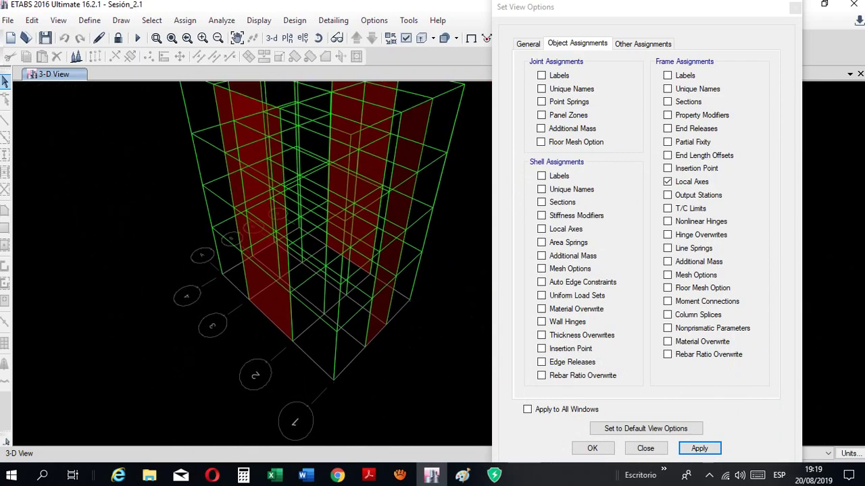
{"action": "scroll", "coordinate": [264, 236], "scroll_direction": "up", "scroll_amount": 7}
{"action": "scroll", "coordinate": [252, 263], "scroll_direction": "down", "scroll_amount": 6}
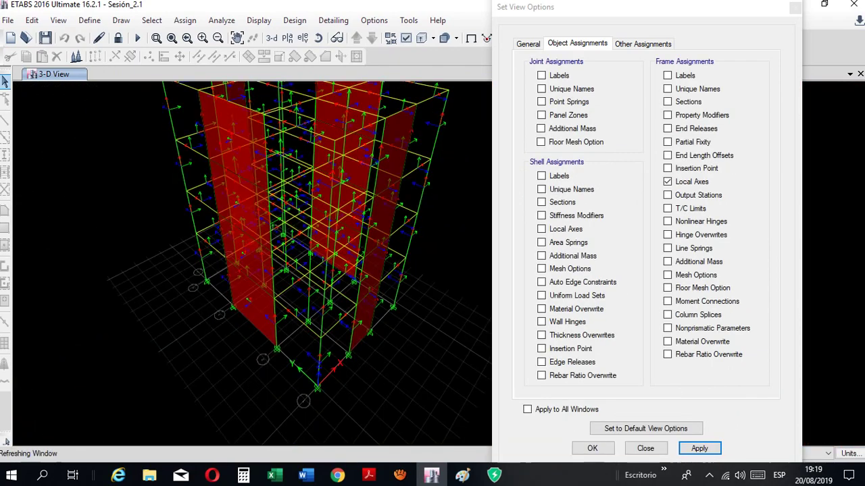
{"action": "scroll", "coordinate": [225, 174], "scroll_direction": "up", "scroll_amount": 6}
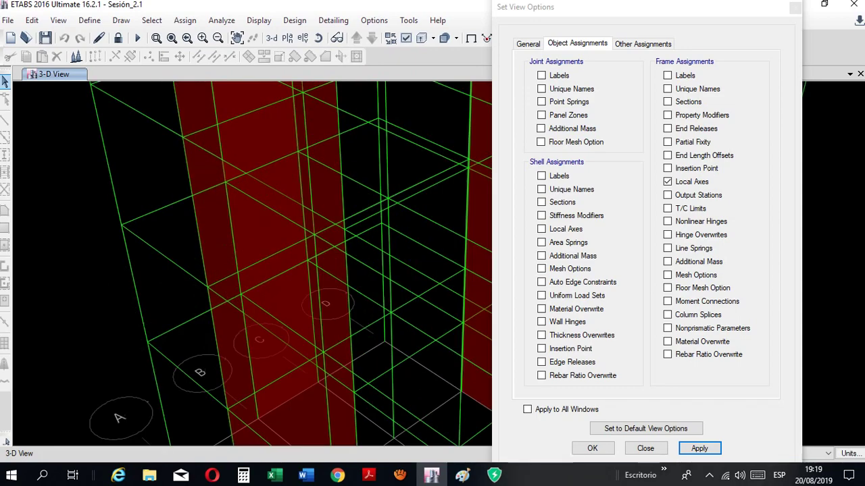
{"action": "scroll", "coordinate": [252, 263], "scroll_direction": "down", "scroll_amount": 6}
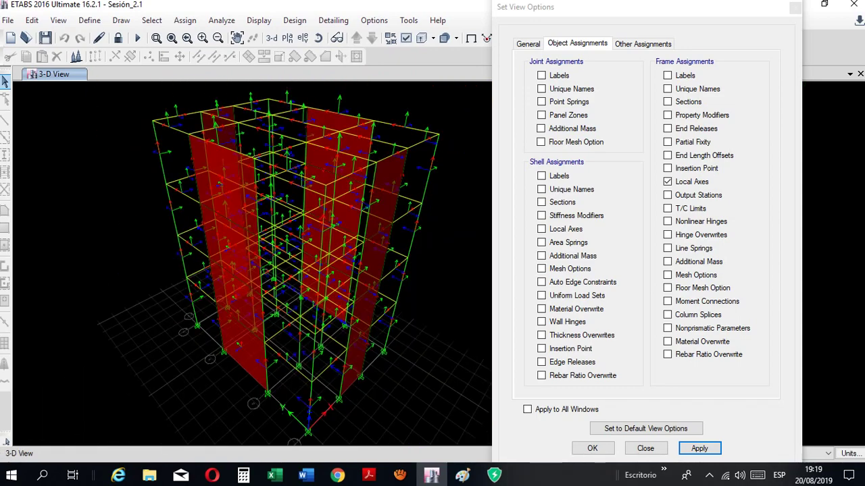
{"action": "scroll", "coordinate": [252, 264], "scroll_direction": "up", "scroll_amount": 6}
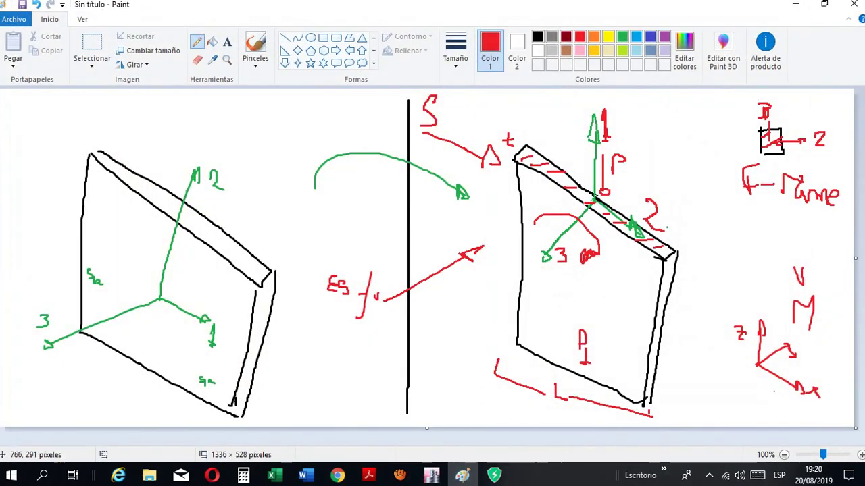
In the Paint sketch, draw a red curved line beside the right panel and write V22 and M33 below it
{"action": "left_click_drag", "start_coordinate": [481, 190], "coordinate": [465, 319]}
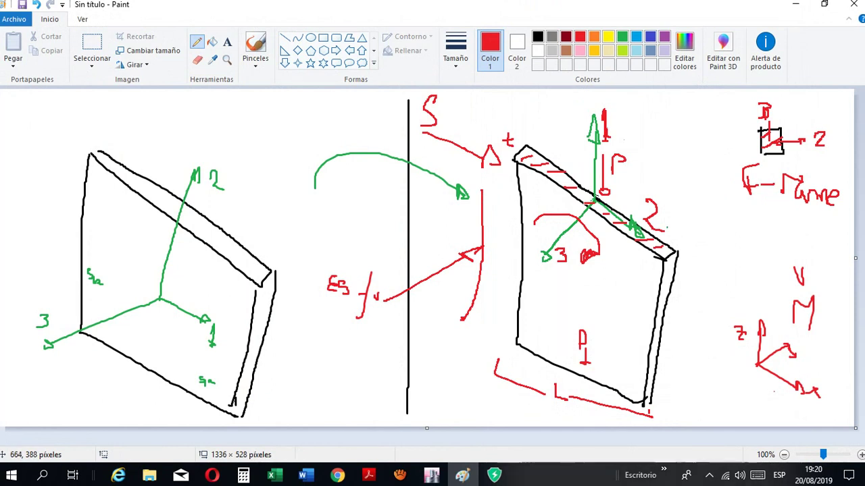
{"action": "mouse_move", "coordinate": [424, 334]}
{"action": "left_mouse_down"}
{"action": "mouse_move", "coordinate": [426, 364]}
{"action": "mouse_move", "coordinate": [447, 344]}
{"action": "left_mouse_up"}
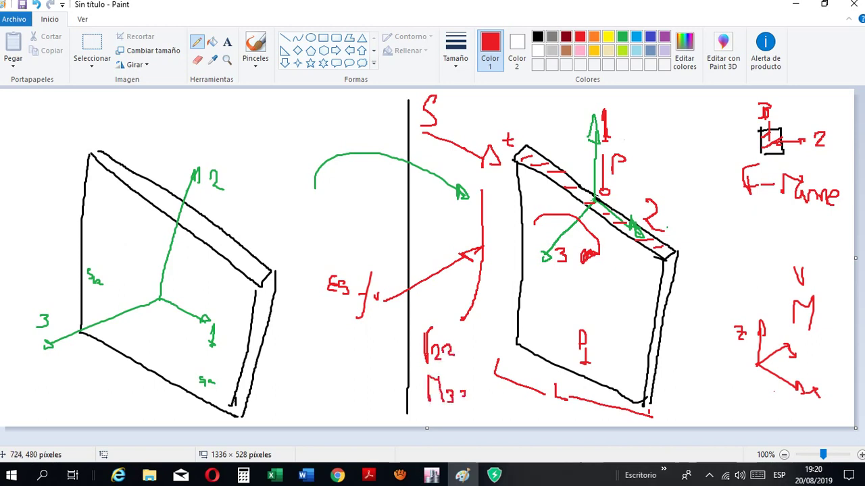
Return to ETABS and hide the frame and pier Local Axes, leaving the whole building in view
{"action": "left_click", "coordinate": [431, 475]}
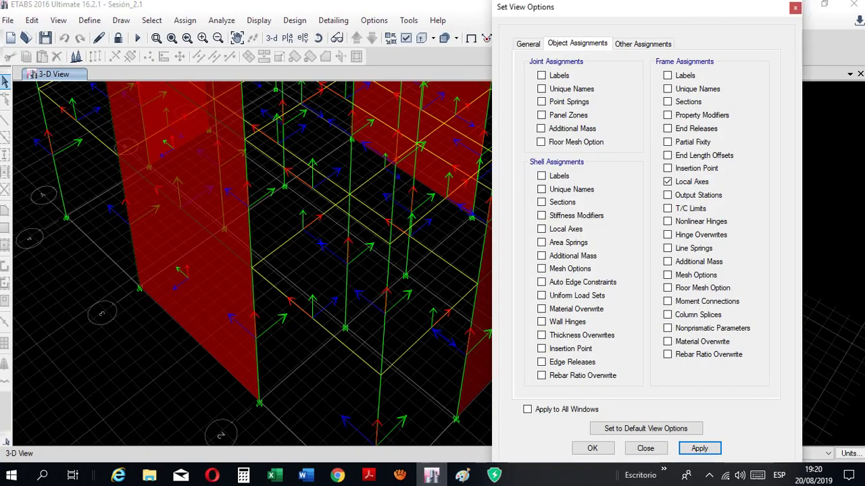
{"action": "left_click", "coordinate": [668, 182]}
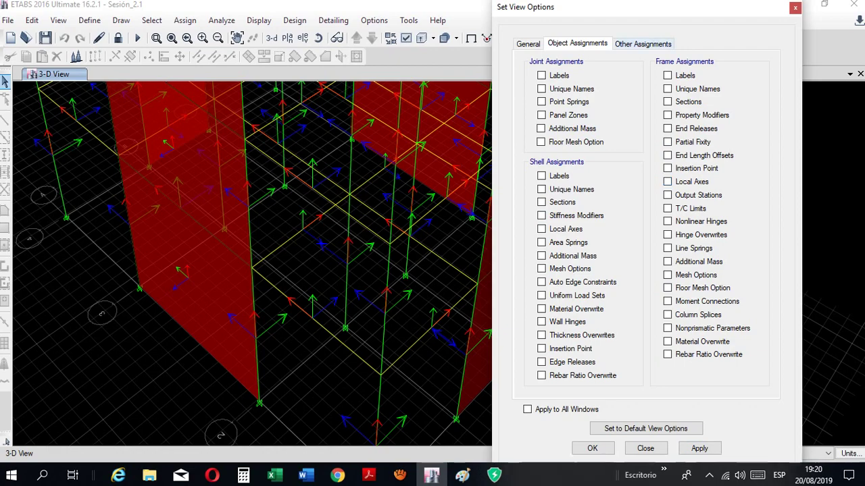
{"action": "left_click", "coordinate": [642, 43]}
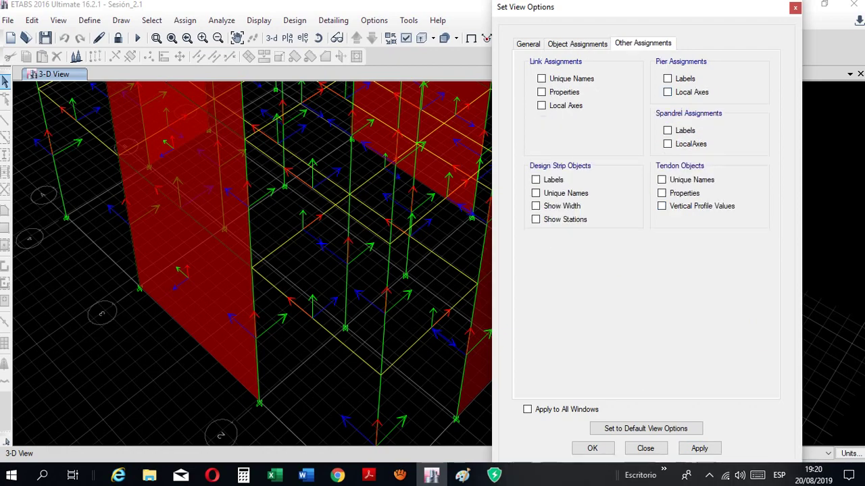
{"action": "left_click", "coordinate": [699, 448]}
{"action": "left_click", "coordinate": [645, 448]}
{"action": "scroll", "coordinate": [524, 298], "scroll_direction": "down", "scroll_amount": 4}
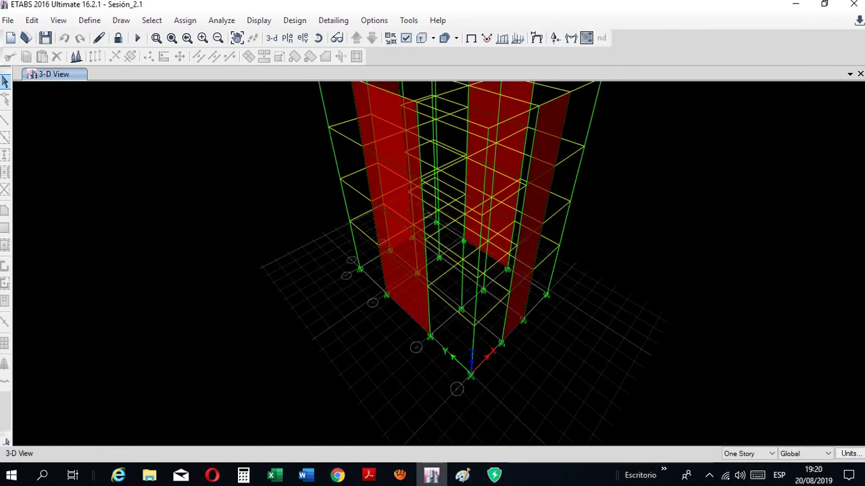
{"action": "middle_click_drag", "start_coordinate": [525, 298], "coordinate": [450, 365]}
Display the piers' Shear 2-2 and Shear 3-3 diagrams for the Live case and inspect the front wall's values
{"action": "left_click", "coordinate": [571, 37]}
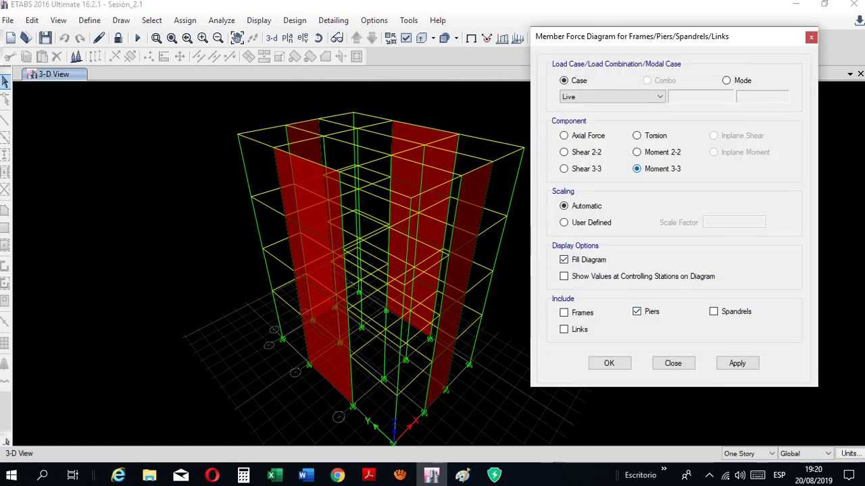
{"action": "left_click", "coordinate": [737, 363]}
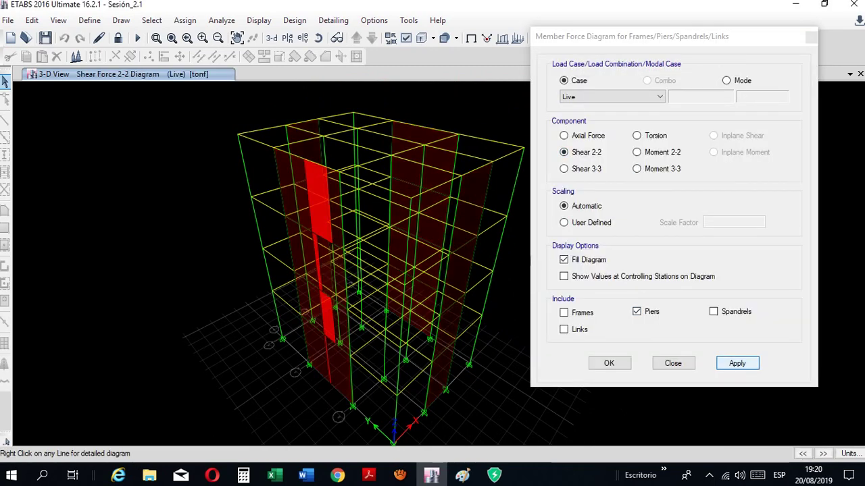
{"action": "left_click", "coordinate": [564, 168]}
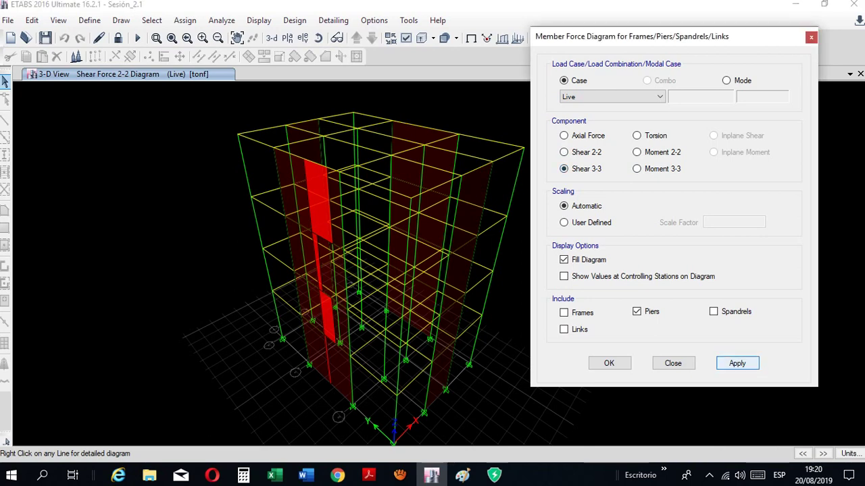
{"action": "left_click", "coordinate": [737, 363]}
{"action": "mouse_move", "coordinate": [309, 206]}
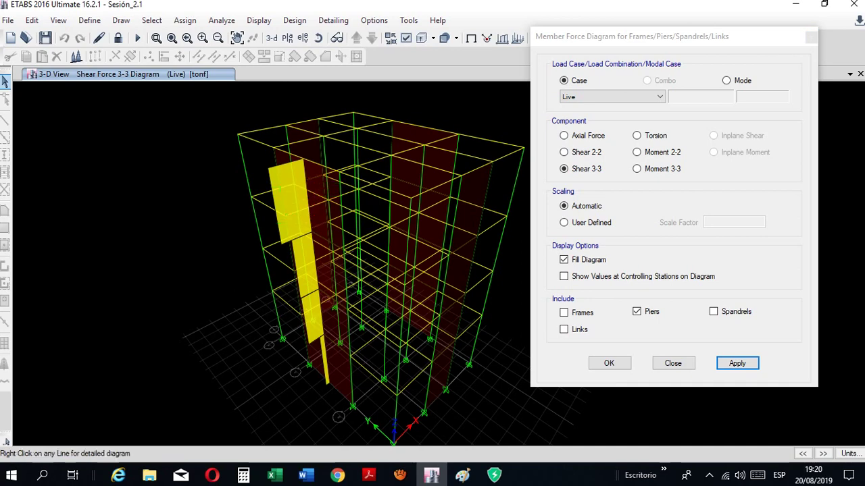
{"action": "mouse_move", "coordinate": [325, 348]}
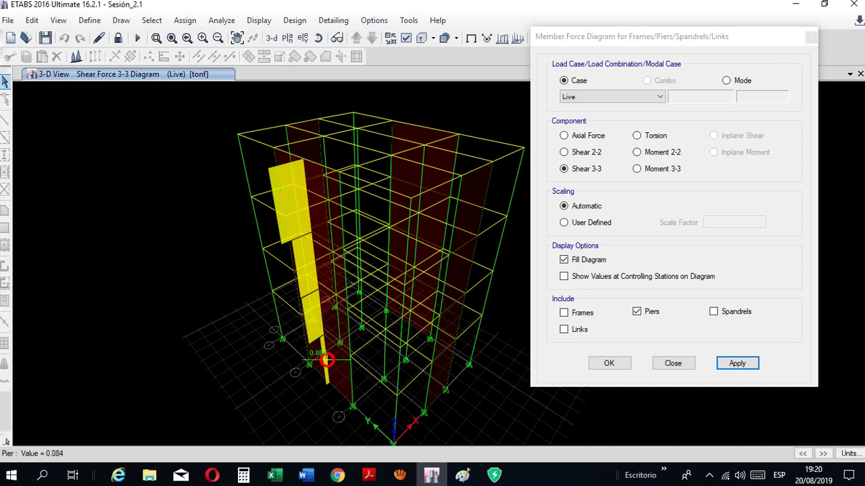
{"action": "scroll", "coordinate": [327, 368], "scroll_direction": "up", "scroll_amount": 4}
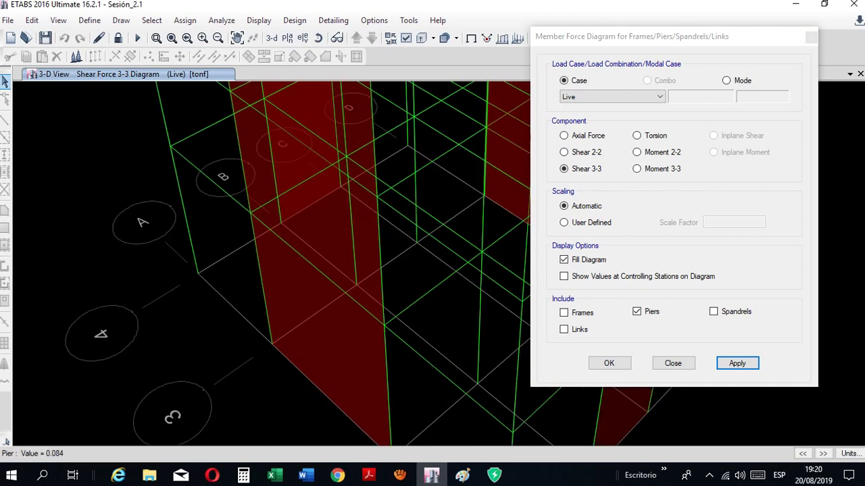
{"action": "scroll", "coordinate": [320, 370], "scroll_direction": "down", "scroll_amount": 4}
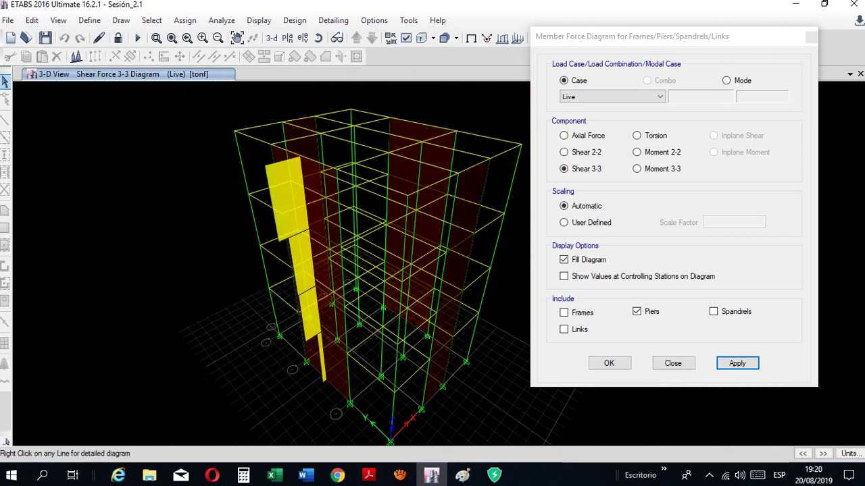
Display the piers' Moment 2-2 and Moment 3-3 diagrams for the Live case and inspect the values along the front wall
{"action": "left_click", "coordinate": [636, 152]}
{"action": "left_click", "coordinate": [737, 364]}
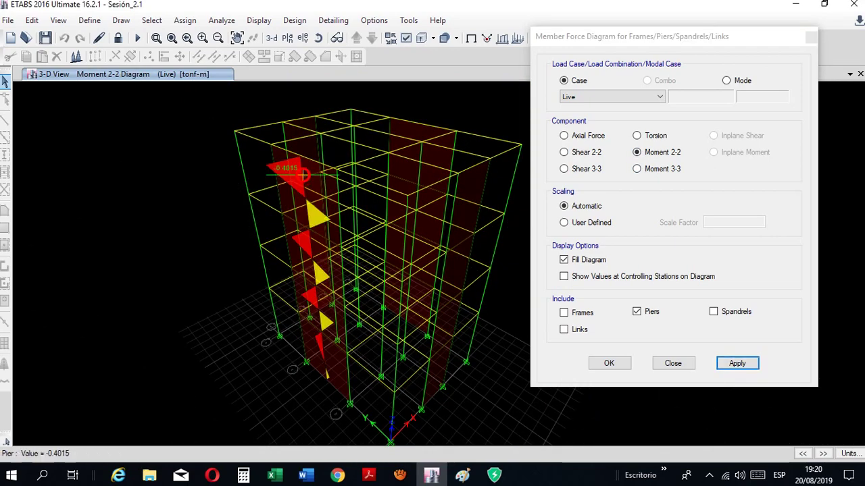
{"action": "left_click", "coordinate": [637, 169]}
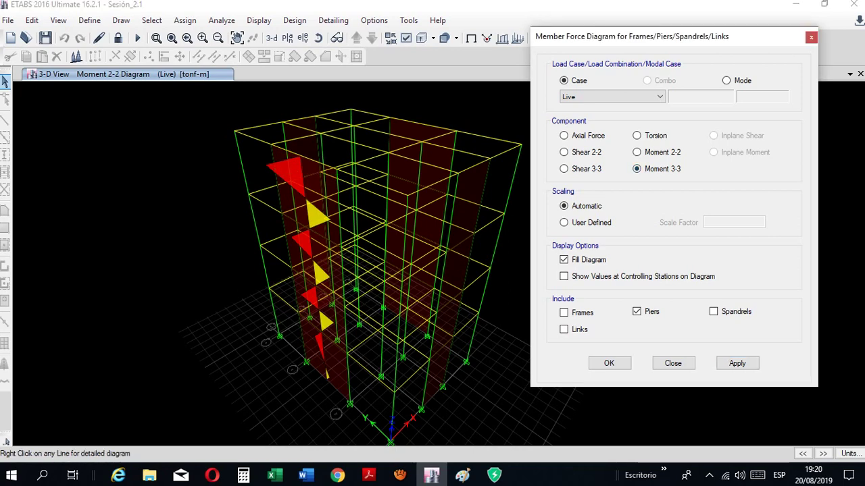
{"action": "left_click", "coordinate": [737, 363]}
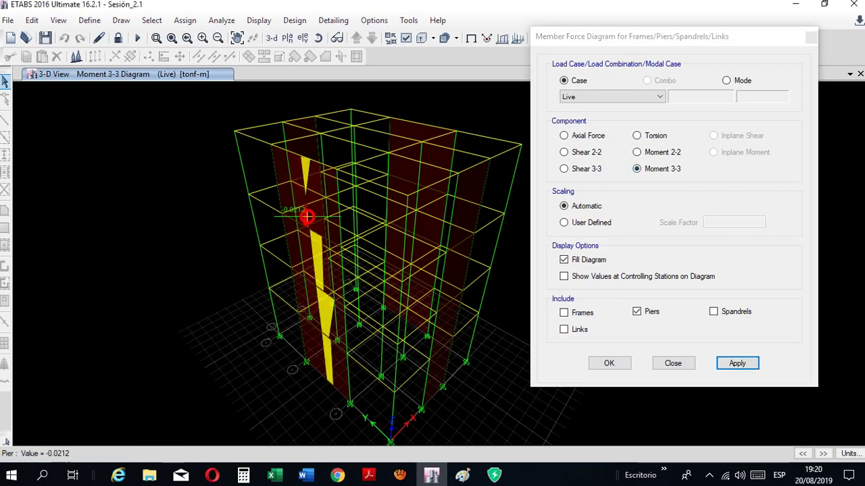
{"action": "mouse_move", "coordinate": [323, 342]}
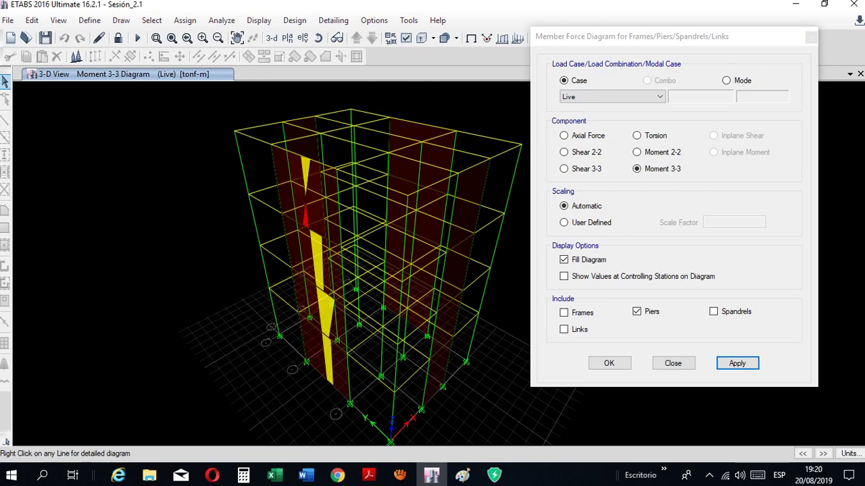
Close the member force settings and restore the undeformed shape of the whole building in the 3-D view
{"action": "left_click", "coordinate": [811, 36]}
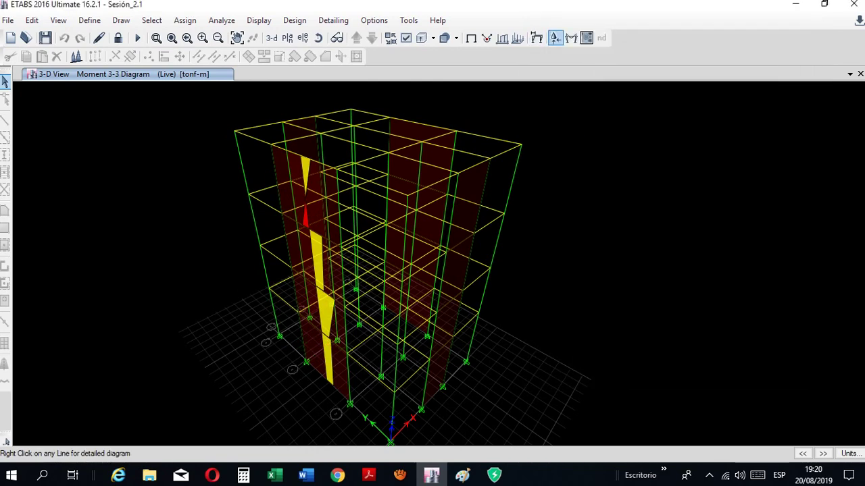
{"action": "left_click", "coordinate": [571, 37]}
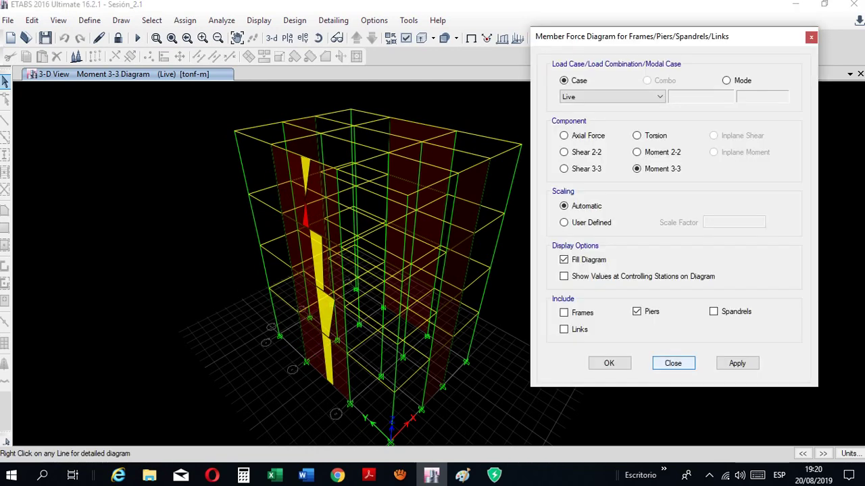
{"action": "left_click", "coordinate": [673, 362]}
{"action": "left_click", "coordinate": [471, 38]}
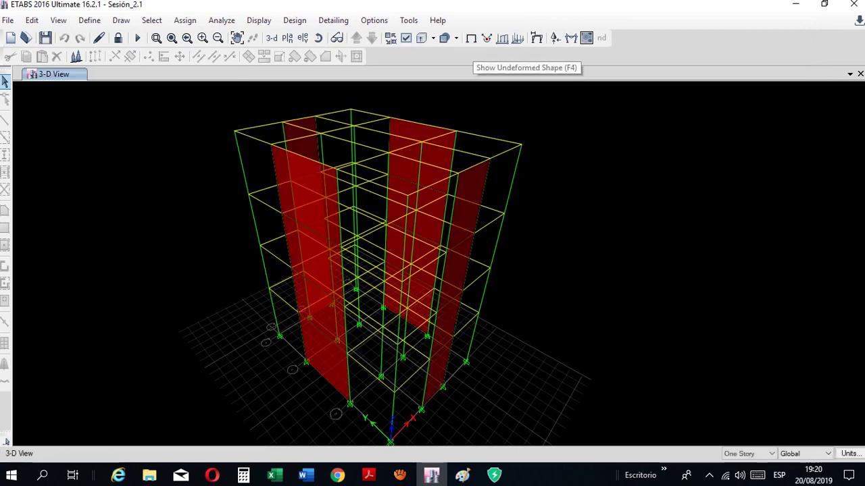
{"action": "scroll", "coordinate": [448, 297], "scroll_direction": "down", "scroll_amount": 5}
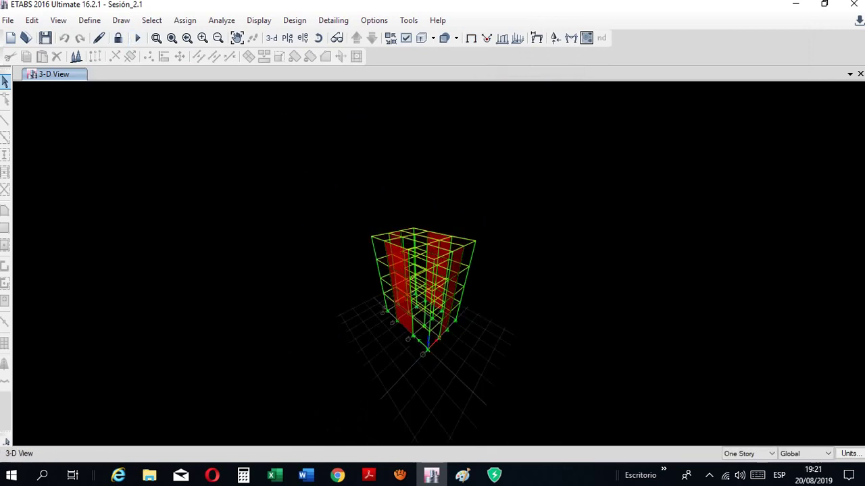
{"action": "scroll", "coordinate": [483, 308], "scroll_direction": "up", "scroll_amount": 5}
{"action": "middle_click_drag", "start_coordinate": [483, 307], "coordinate": [573, 342]}
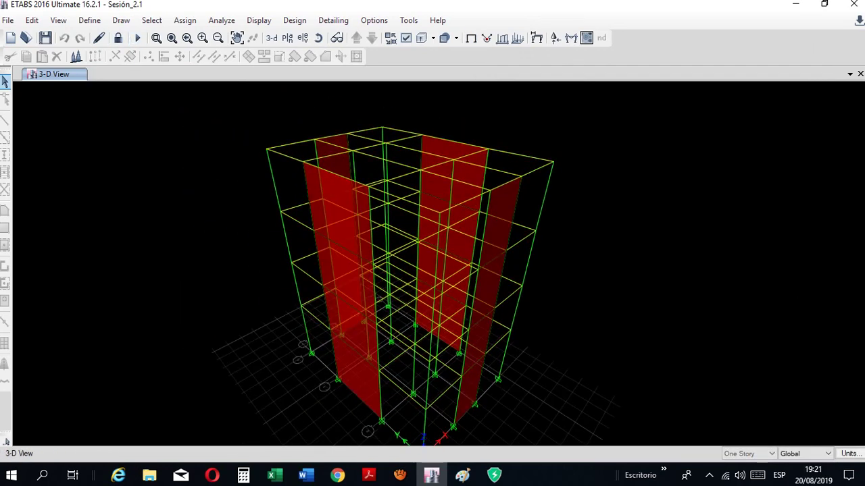
Unlock the model, accepting deletion of the analysis results, and display the elevation view of grid line D
{"action": "left_click", "coordinate": [118, 38]}
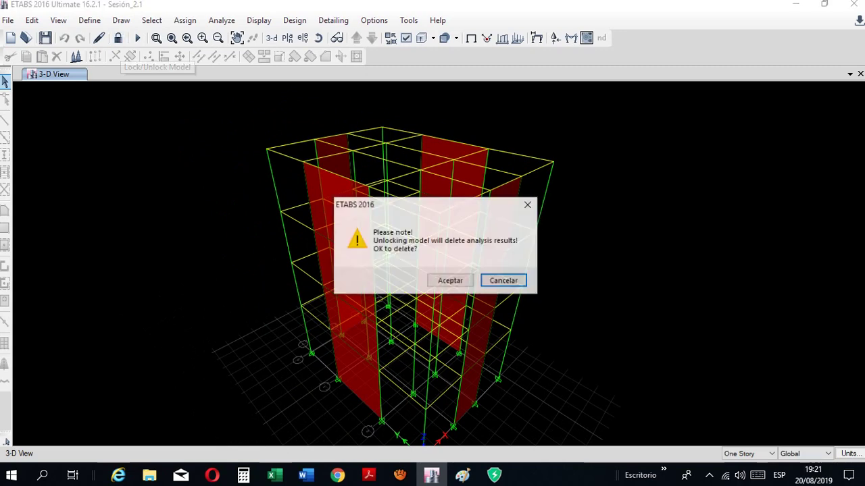
{"action": "left_click", "coordinate": [450, 281]}
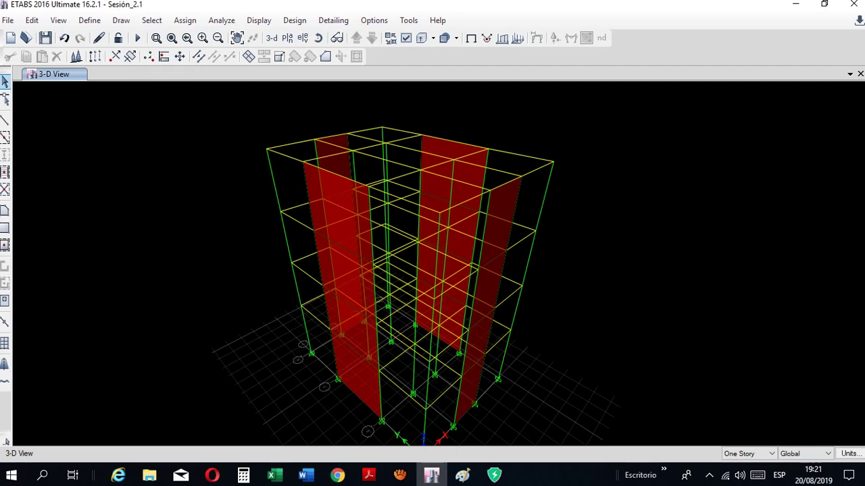
{"action": "left_click", "coordinate": [303, 38]}
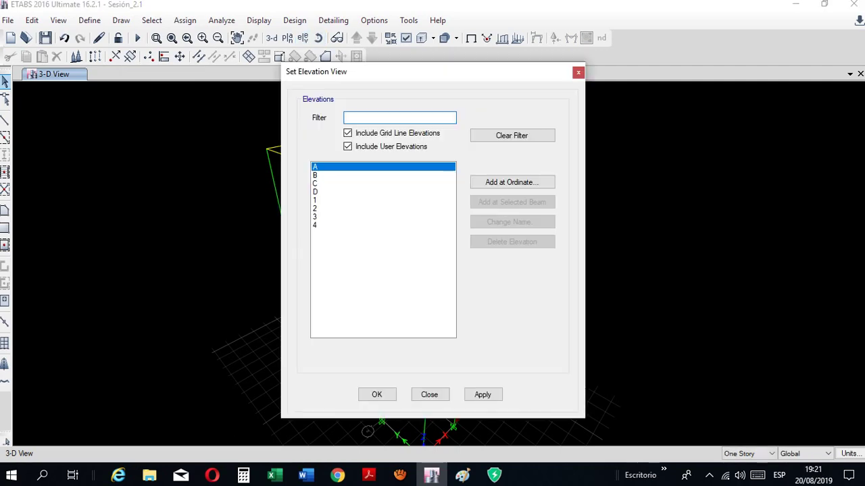
{"action": "left_click", "coordinate": [315, 192]}
{"action": "left_click", "coordinate": [483, 395]}
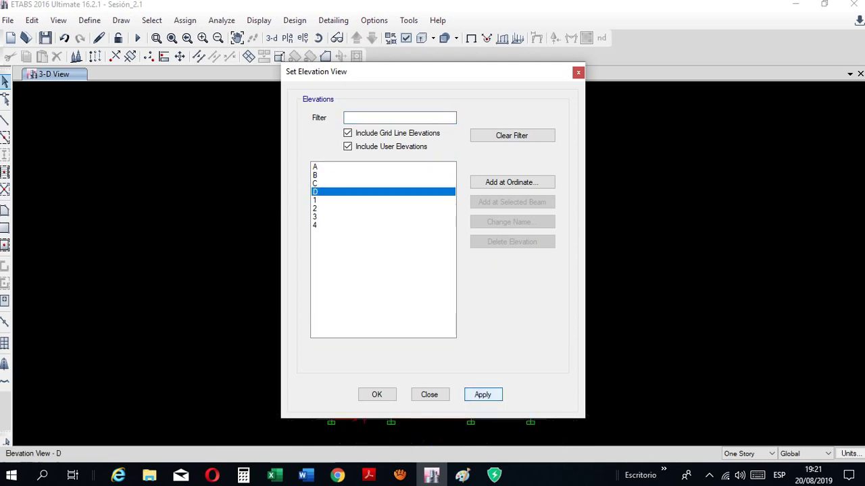
{"action": "left_click", "coordinate": [430, 394]}
Assign pier label P2 to the four wall panels from Base to Story4 on elevation D
{"action": "left_click", "coordinate": [430, 378]}
{"action": "left_click", "coordinate": [431, 309]}
{"action": "left_click", "coordinate": [430, 248]}
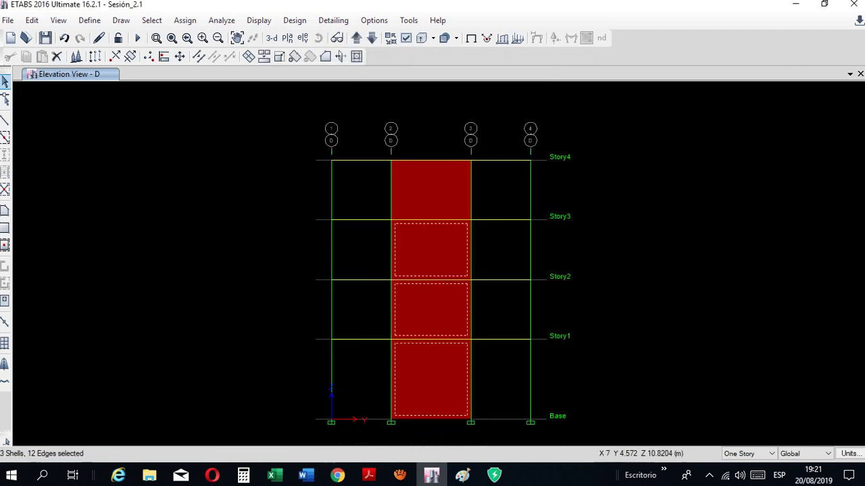
{"action": "left_click", "coordinate": [428, 193]}
{"action": "left_click", "coordinate": [184, 20]}
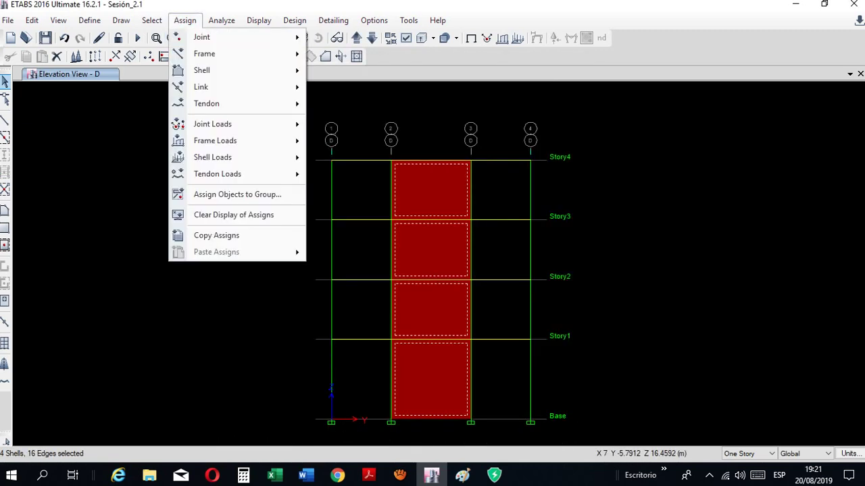
{"action": "mouse_move", "coordinate": [216, 70]}
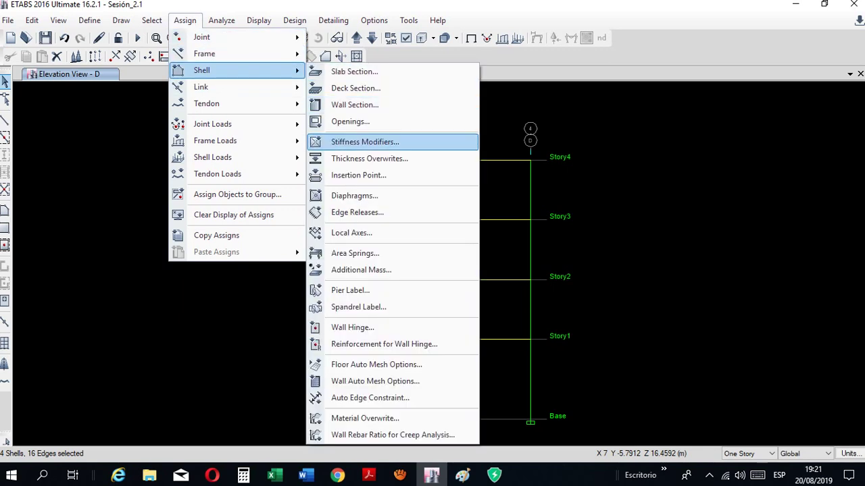
{"action": "left_click", "coordinate": [350, 290]}
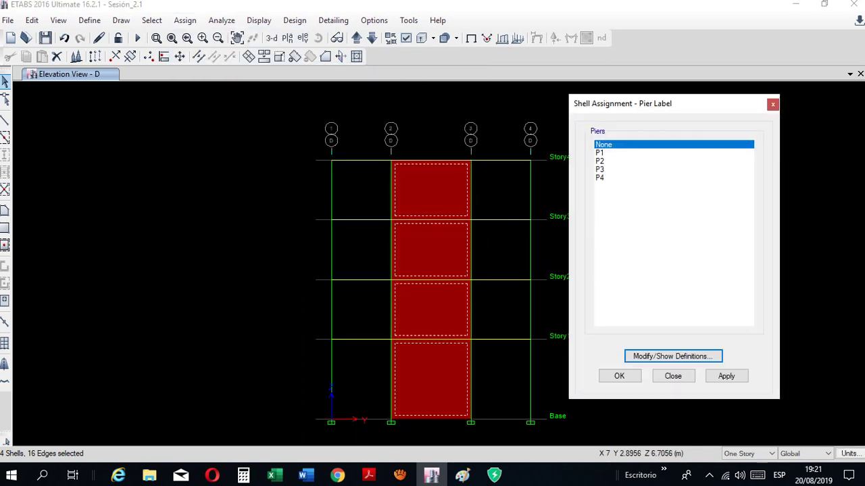
{"action": "left_click", "coordinate": [600, 161]}
{"action": "left_click", "coordinate": [726, 376]}
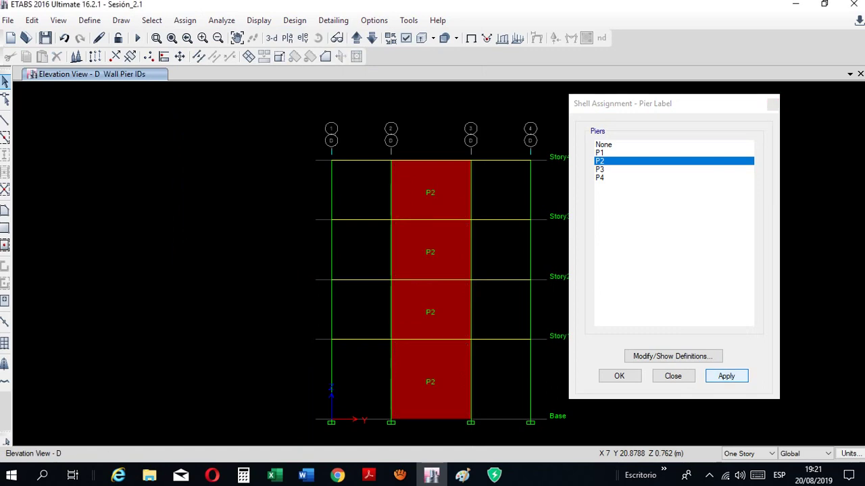
{"action": "left_click", "coordinate": [673, 377]}
Assign pier label P3 to the four wall panels from Base to Story4 on elevation 1, and move on to elevation 4
{"action": "left_click", "coordinate": [356, 38]}
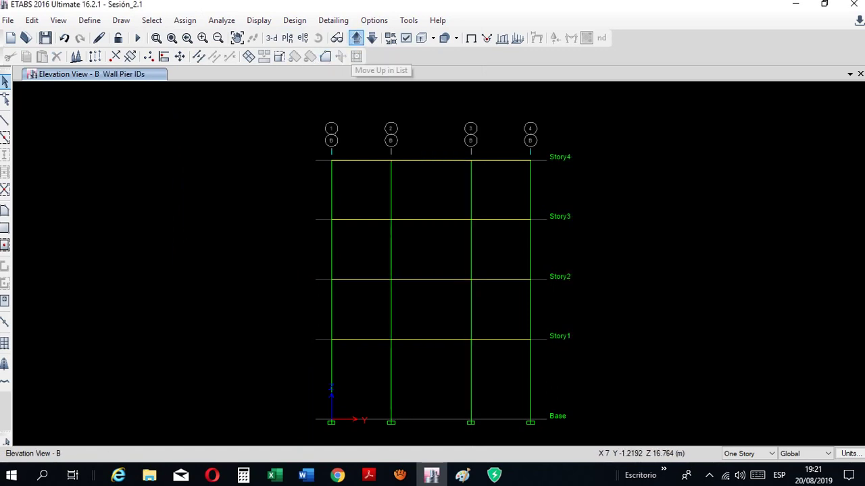
{"action": "left_click", "coordinate": [356, 38]}
{"action": "left_click", "coordinate": [356, 38]}
{"action": "left_click", "coordinate": [356, 38]}
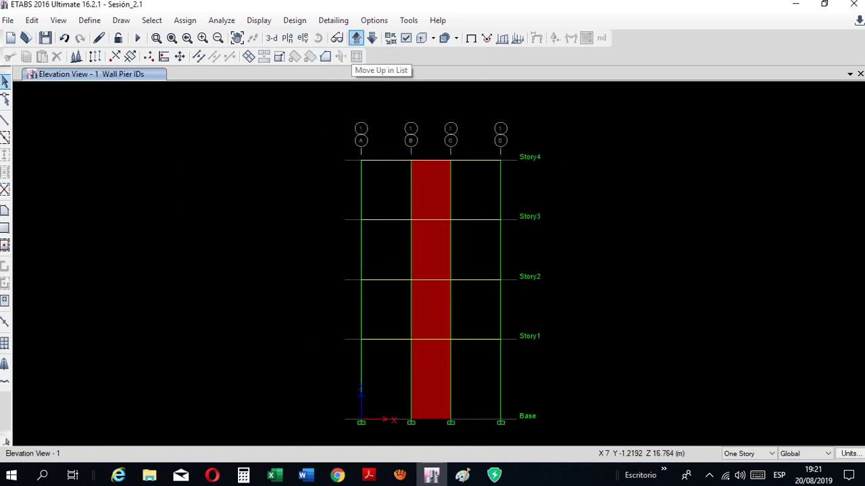
{"action": "left_click", "coordinate": [426, 384]}
{"action": "left_click", "coordinate": [422, 309]}
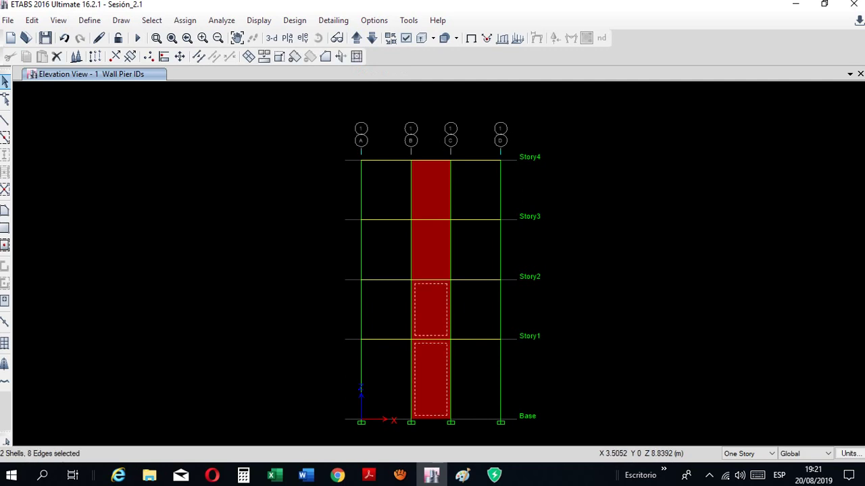
{"action": "left_click", "coordinate": [425, 250]}
{"action": "left_click", "coordinate": [426, 190]}
{"action": "left_click", "coordinate": [184, 20]}
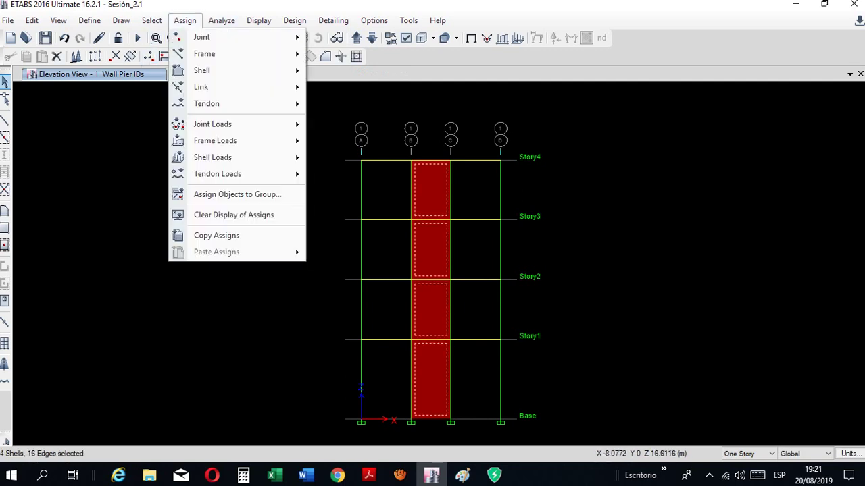
{"action": "mouse_move", "coordinate": [223, 70]}
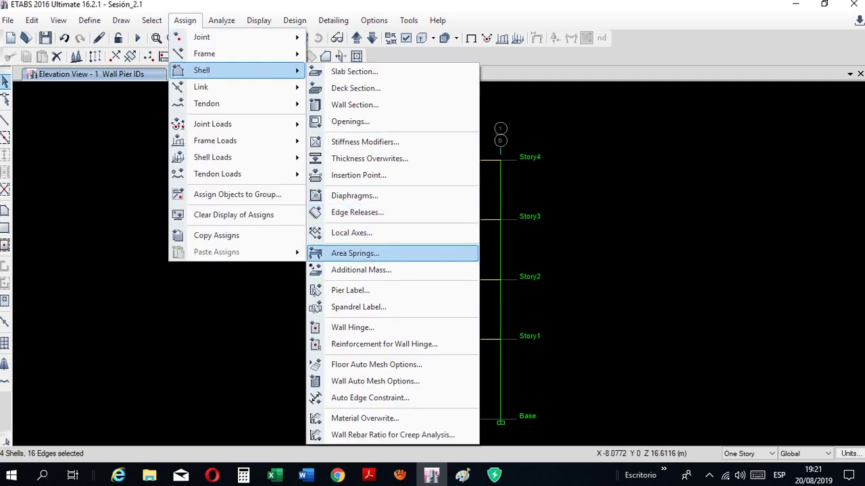
{"action": "left_click", "coordinate": [349, 289]}
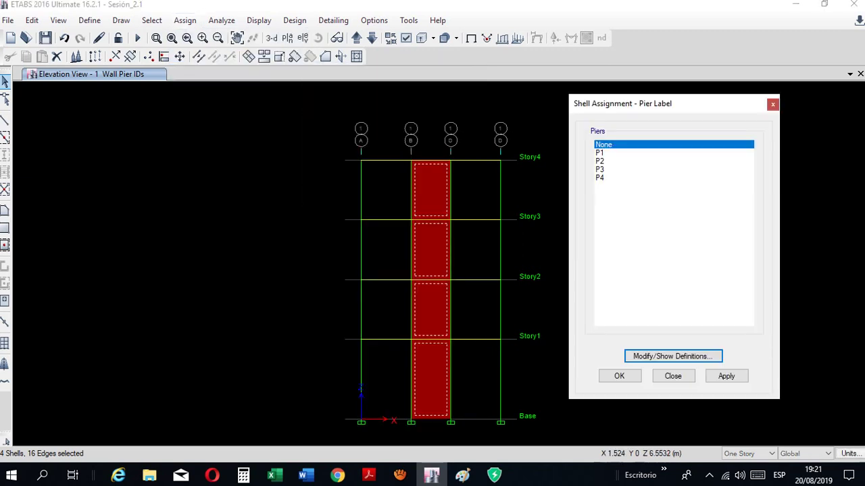
{"action": "left_click", "coordinate": [600, 170]}
{"action": "left_click", "coordinate": [726, 376]}
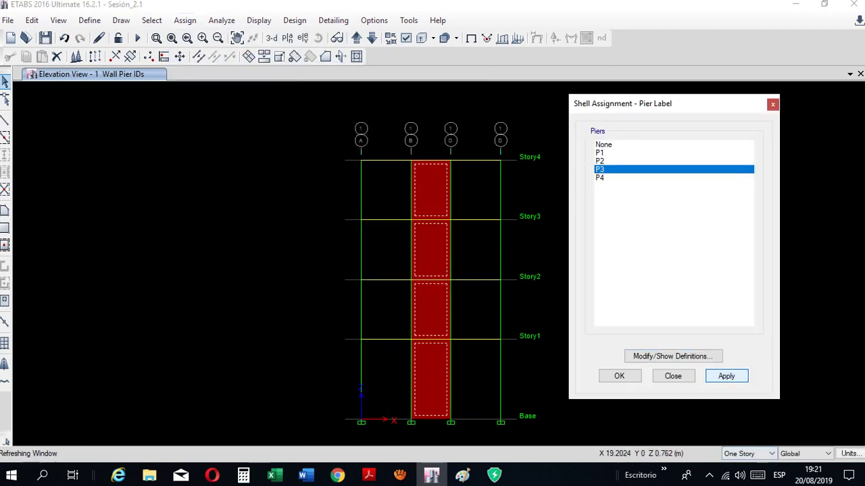
{"action": "left_click", "coordinate": [673, 376]}
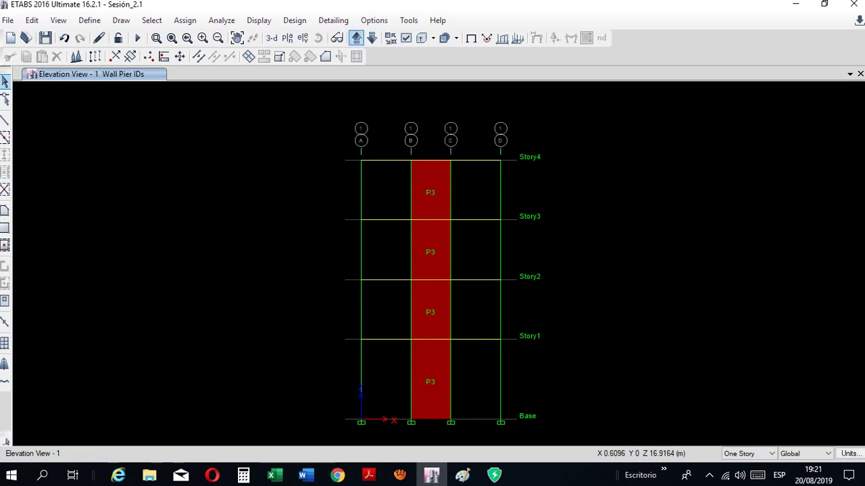
{"action": "left_click", "coordinate": [356, 38]}
{"action": "left_click", "coordinate": [356, 38]}
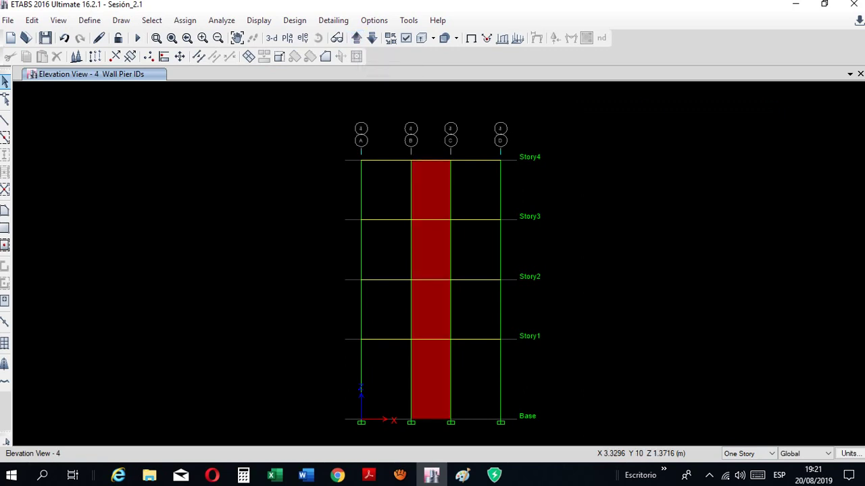
Assign pier label P3 to the four wall panels on elevation 4
{"action": "left_click", "coordinate": [356, 56]}
{"action": "left_click", "coordinate": [427, 252]}
{"action": "left_click", "coordinate": [426, 188]}
{"action": "left_click", "coordinate": [185, 20]}
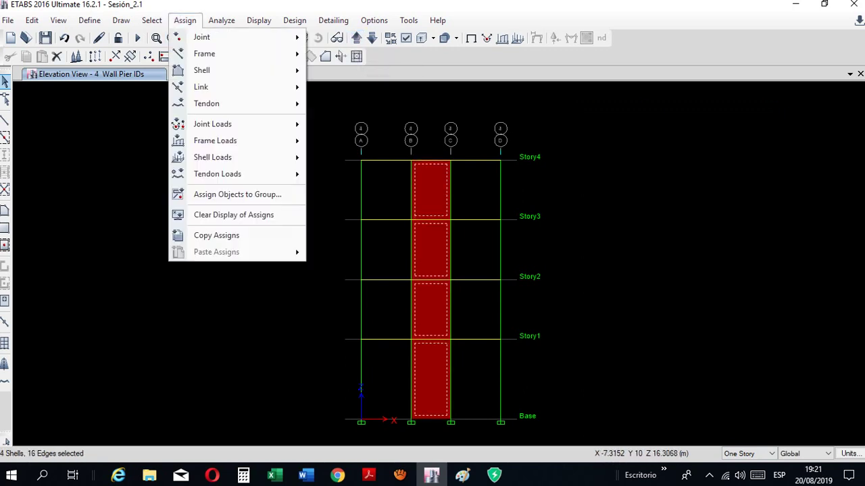
{"action": "mouse_move", "coordinate": [201, 70]}
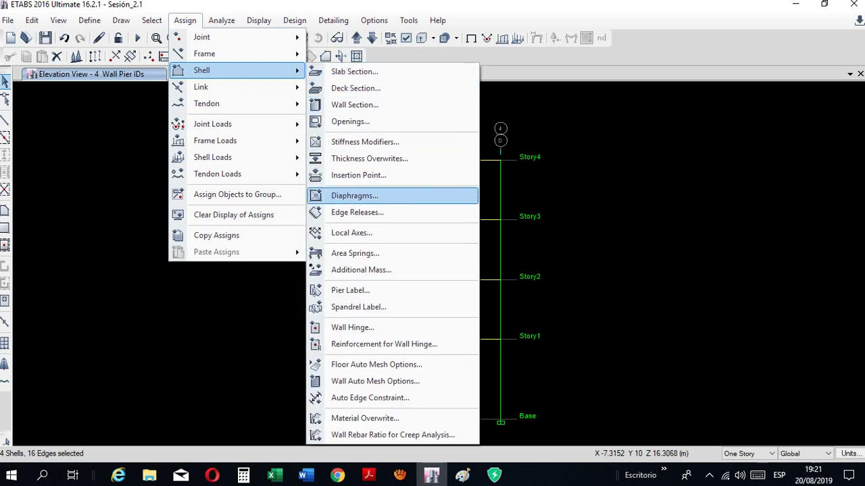
{"action": "left_click", "coordinate": [351, 290]}
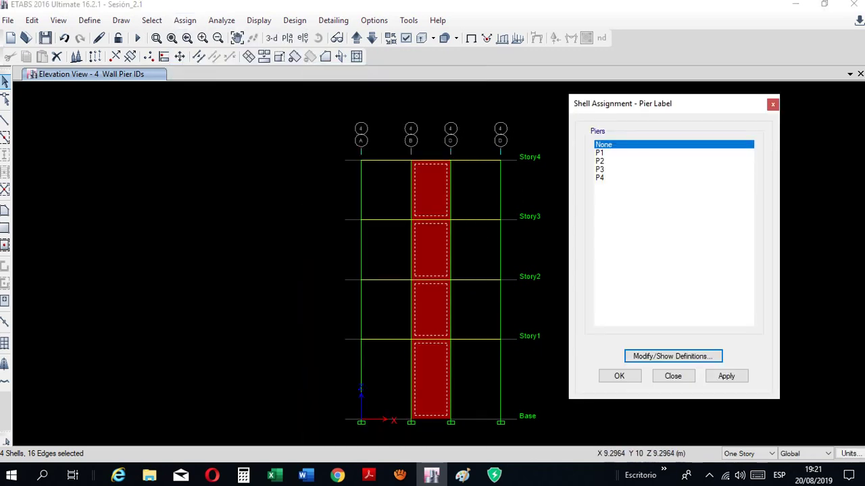
{"action": "left_click", "coordinate": [602, 169]}
{"action": "key", "text": "Return"}
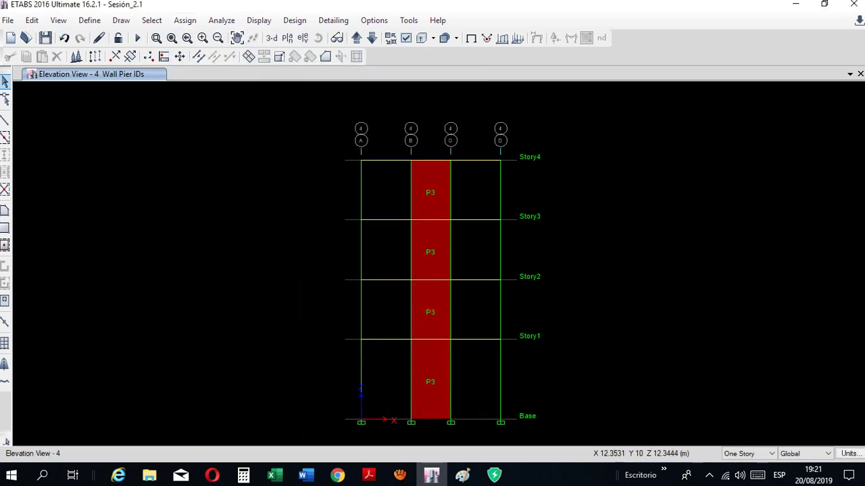
Reassign the four wall panels on elevation 4 to pier label P4
{"action": "left_click", "coordinate": [435, 371]}
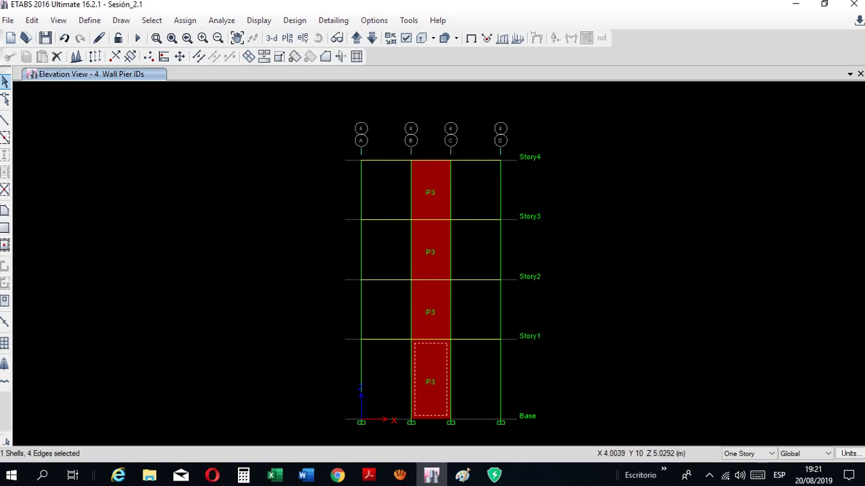
{"action": "left_click", "coordinate": [440, 319]}
{"action": "left_click", "coordinate": [434, 250]}
{"action": "left_click", "coordinate": [432, 195]}
{"action": "left_click", "coordinate": [184, 20]}
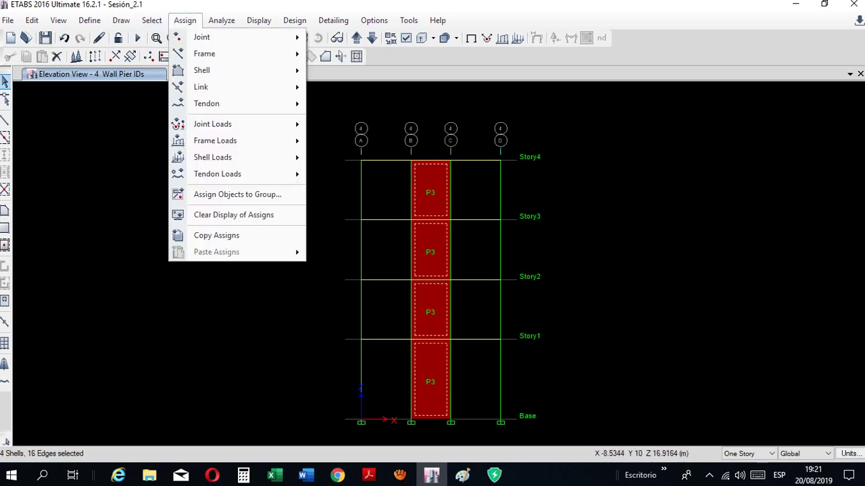
{"action": "mouse_move", "coordinate": [202, 71]}
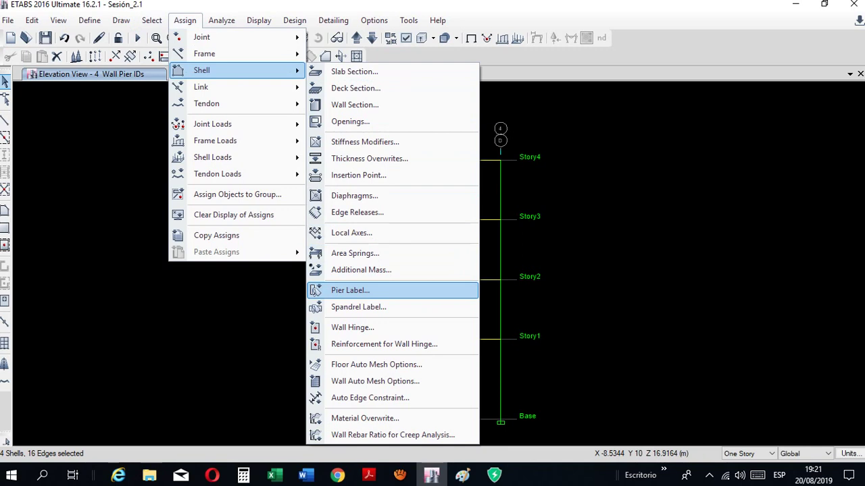
{"action": "left_click", "coordinate": [351, 291]}
{"action": "left_click", "coordinate": [601, 178]}
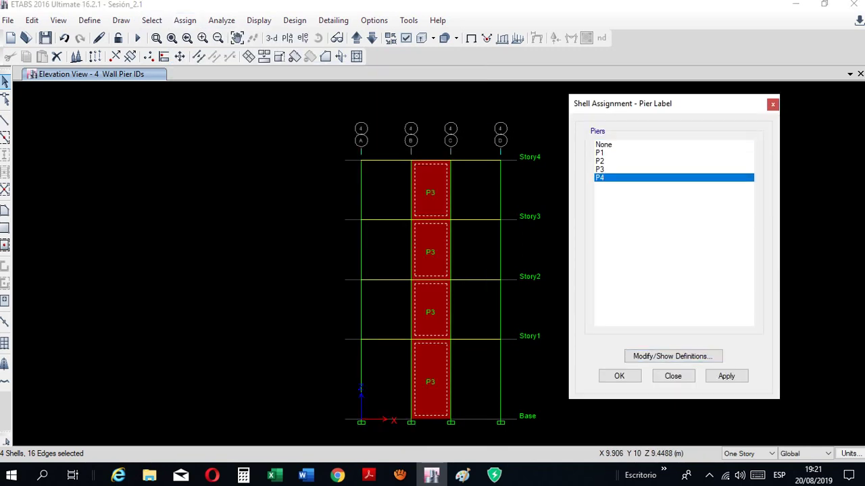
{"action": "left_click", "coordinate": [726, 376]}
{"action": "left_click", "coordinate": [673, 376]}
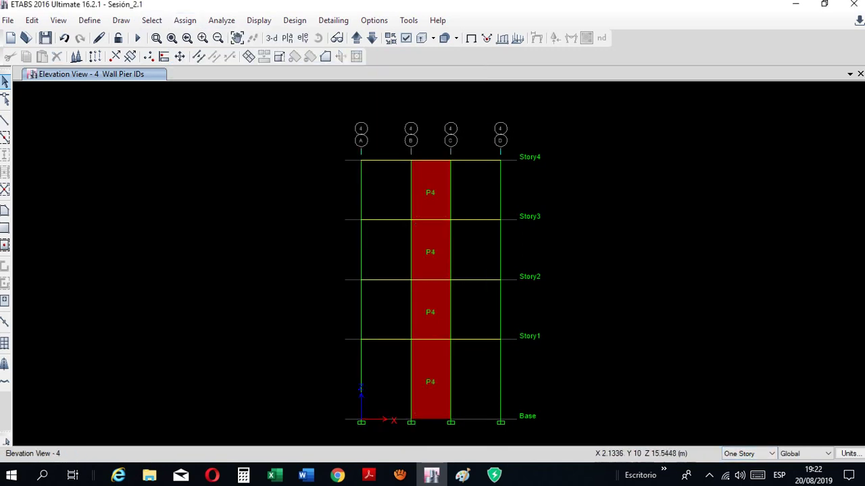
Display the floors in a 3-D view of the building without pier labels, and run the analysis
{"action": "left_click", "coordinate": [272, 38]}
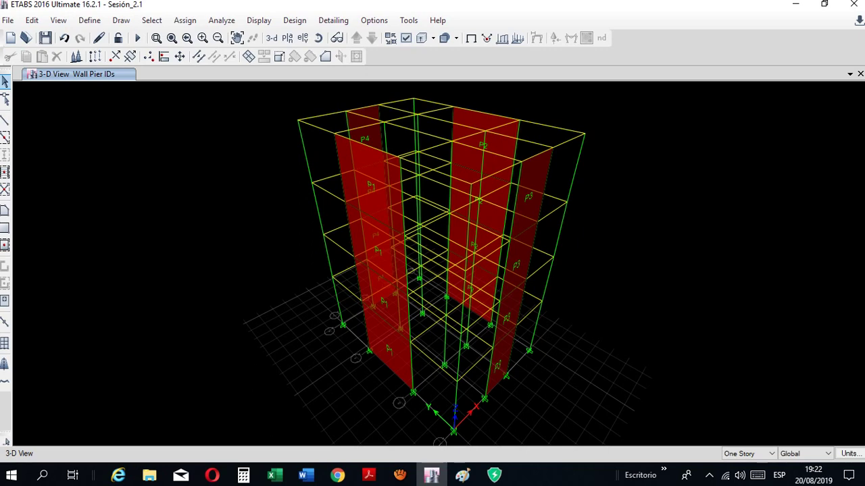
{"action": "left_click", "coordinate": [470, 38]}
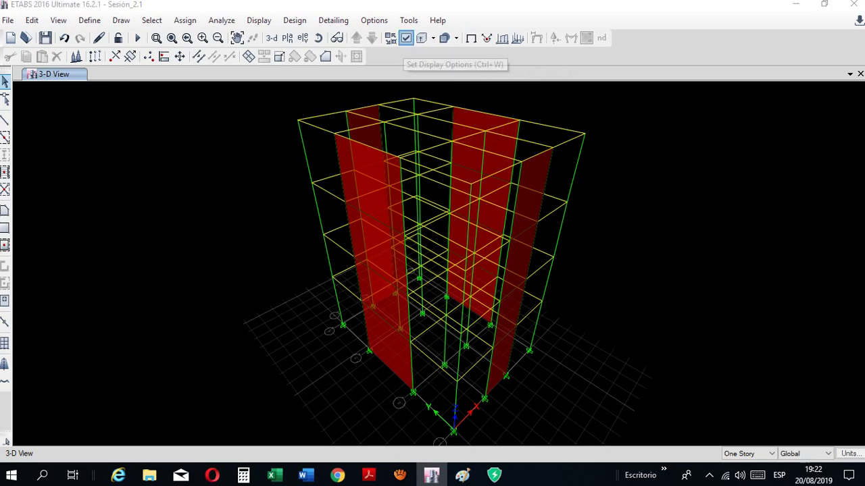
{"action": "left_click", "coordinate": [406, 38]}
{"action": "left_click", "coordinate": [540, 199]}
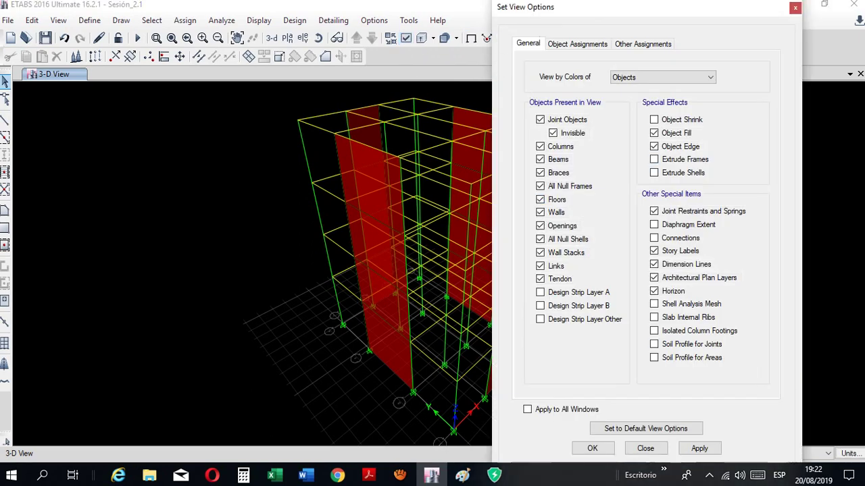
{"action": "left_click", "coordinate": [699, 448]}
{"action": "left_click", "coordinate": [592, 448]}
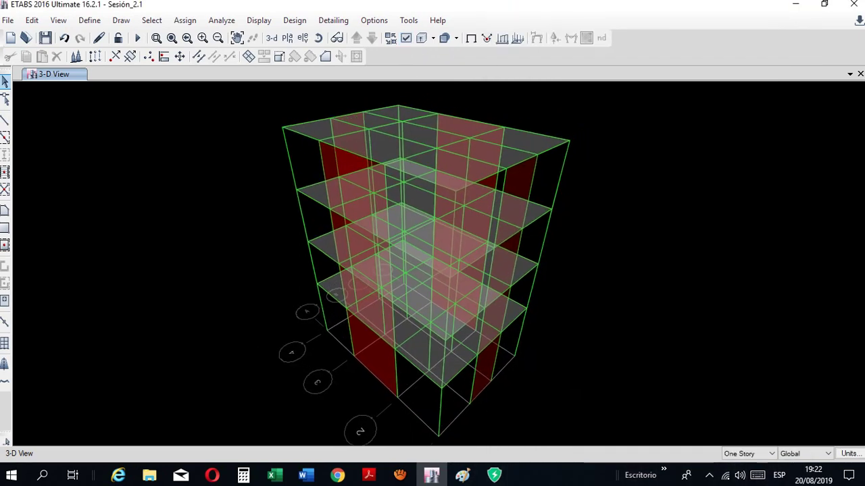
{"action": "left_click", "coordinate": [137, 38]}
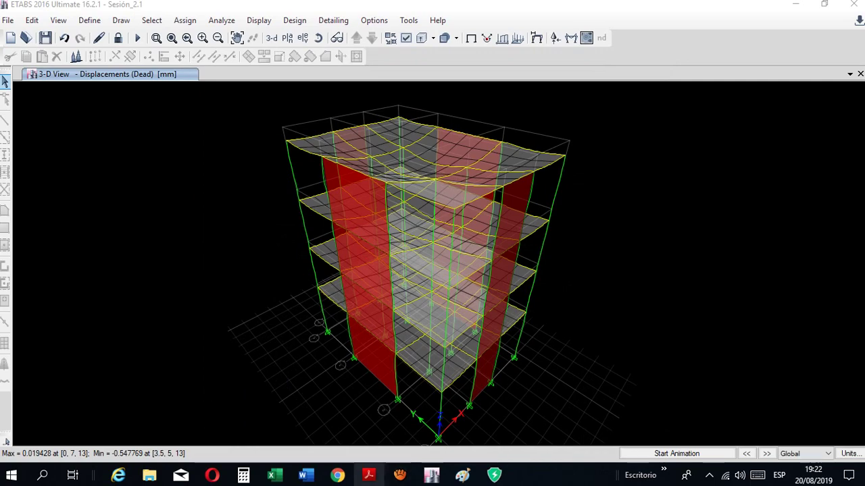
Switch to the course syllabus in Acrobat Reader and select the Chapter II topics on PIER walls and area-element load assignment
{"action": "left_click", "coordinate": [368, 475]}
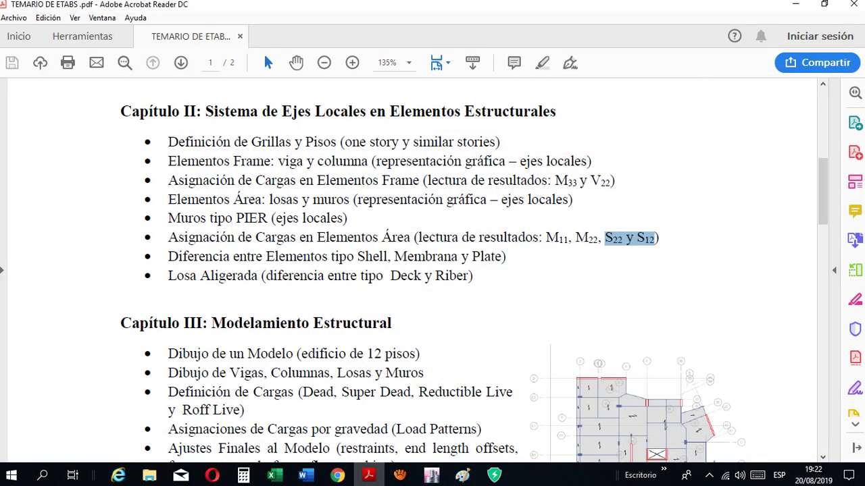
{"action": "left_click_drag", "start_coordinate": [168, 218], "coordinate": [347, 218]}
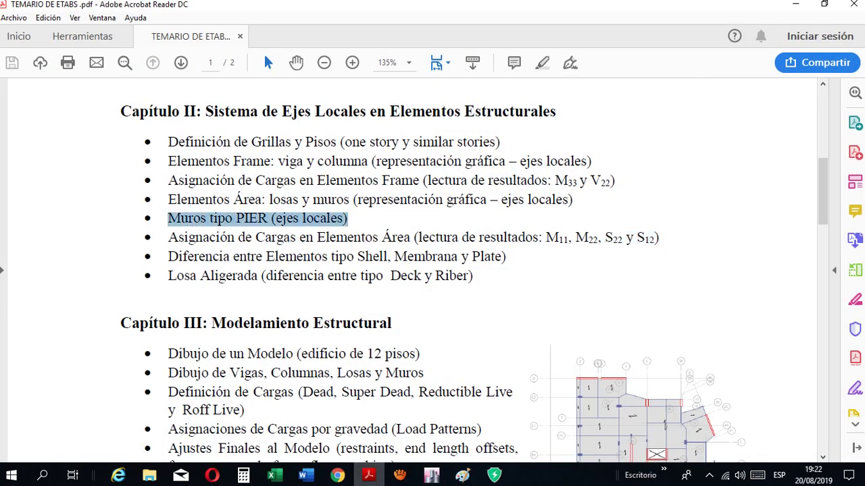
{"action": "left_click_drag", "start_coordinate": [173, 237], "coordinate": [410, 237]}
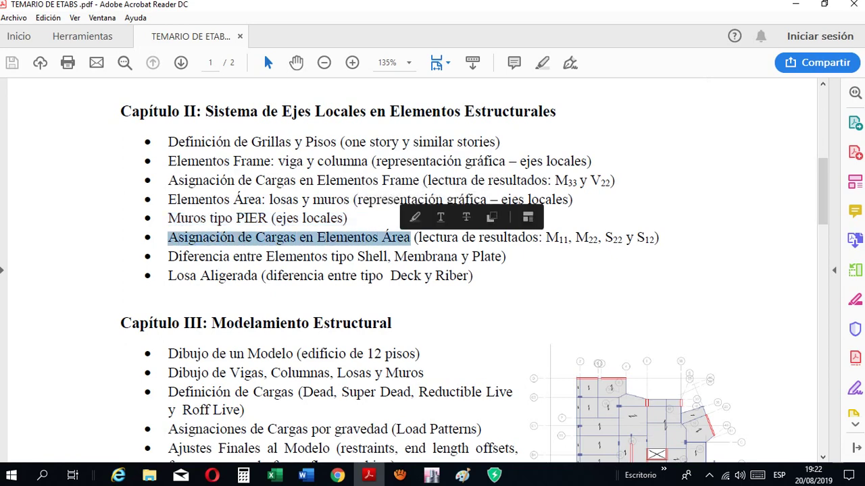
Switch back to ETABS, show the undeformed shape and open the Story1 plan view
{"action": "left_click", "coordinate": [431, 475]}
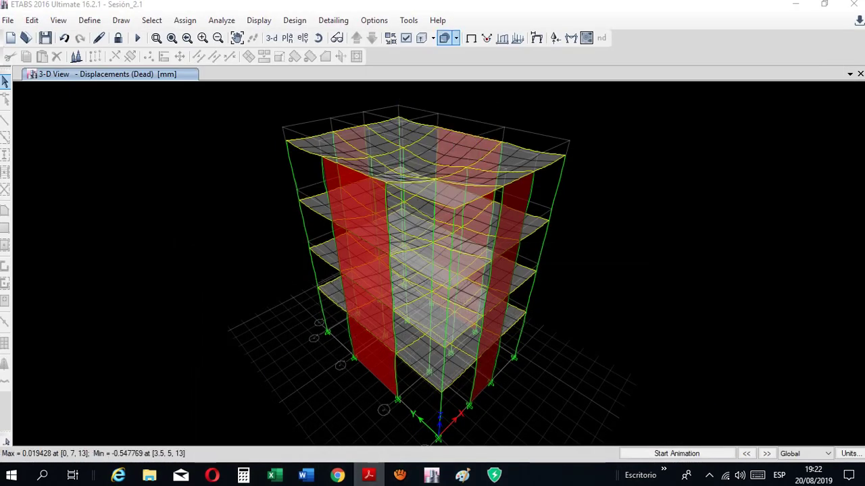
{"action": "left_click", "coordinate": [471, 37]}
{"action": "left_click", "coordinate": [271, 38]}
{"action": "left_click", "coordinate": [287, 38]}
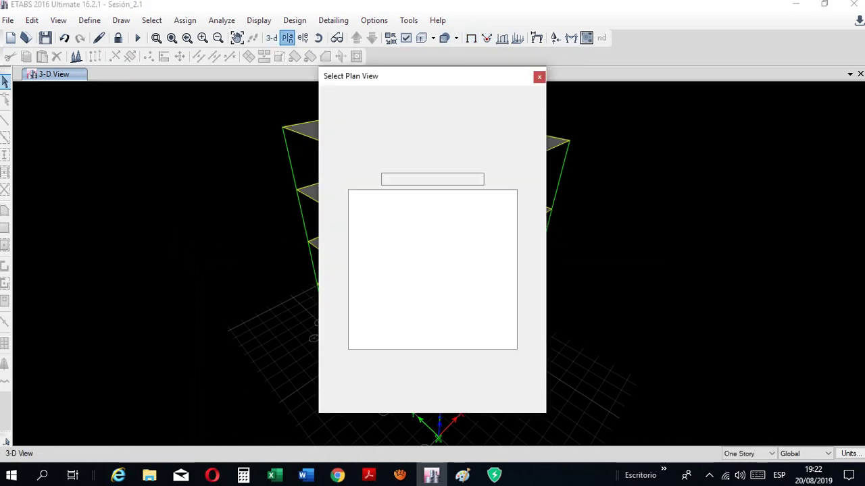
{"action": "left_click", "coordinate": [360, 221]}
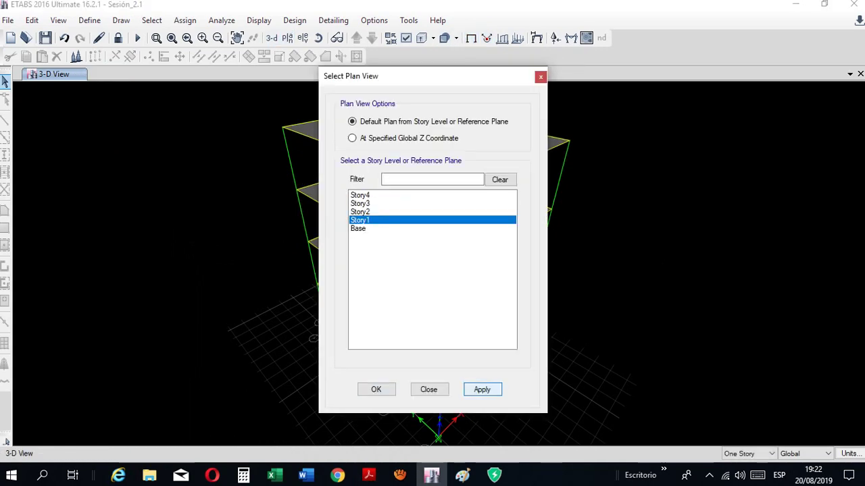
{"action": "left_click", "coordinate": [482, 389]}
{"action": "left_click", "coordinate": [428, 390]}
{"action": "scroll", "coordinate": [463, 287], "scroll_direction": "up", "scroll_amount": 3}
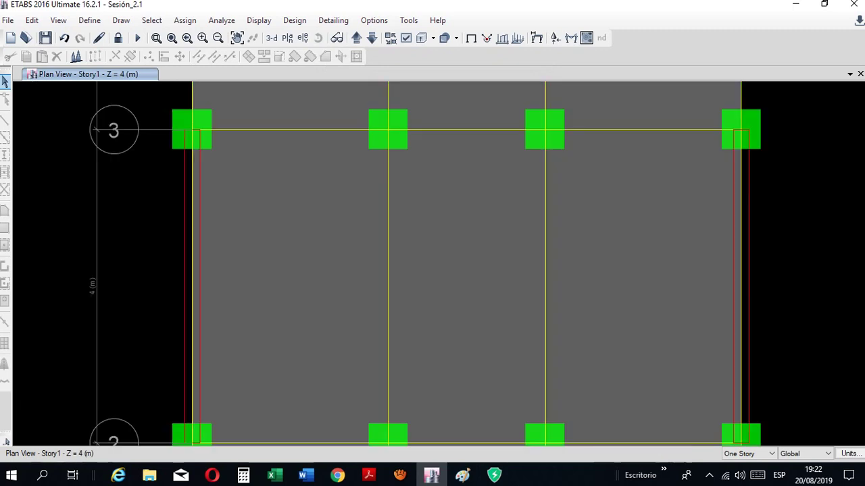
{"action": "middle_click_drag", "start_coordinate": [462, 286], "coordinate": [458, 277]}
{"action": "scroll", "coordinate": [317, 311], "scroll_direction": "down", "scroll_amount": 3}
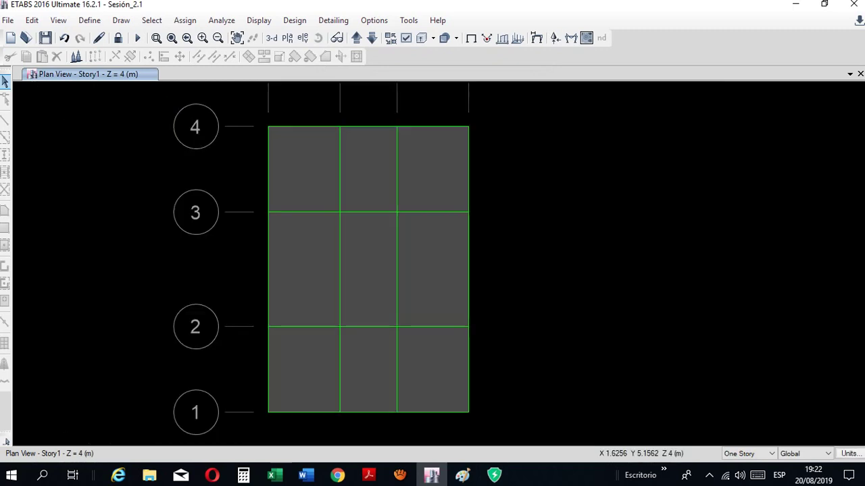
Inspect the loads assigned to the Story1 central slab between grids B–C and 2–3, and clear the selection
{"action": "scroll", "coordinate": [304, 338], "scroll_direction": "up", "scroll_amount": 3}
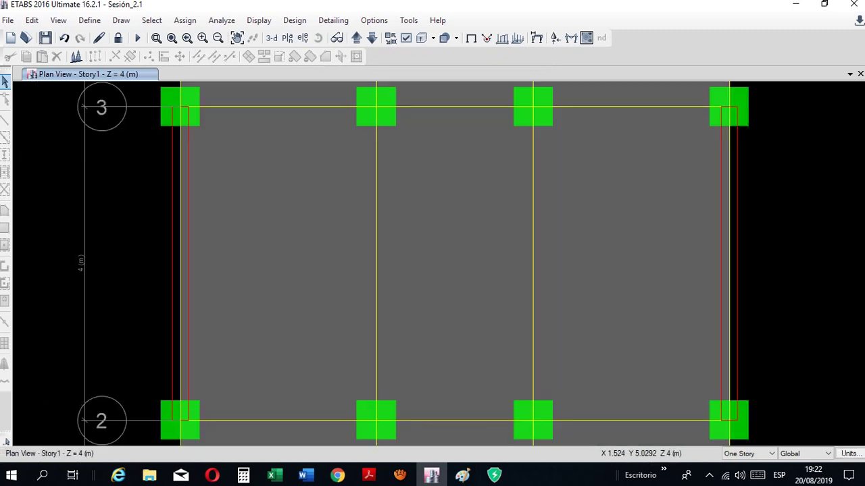
{"action": "left_click", "coordinate": [461, 334]}
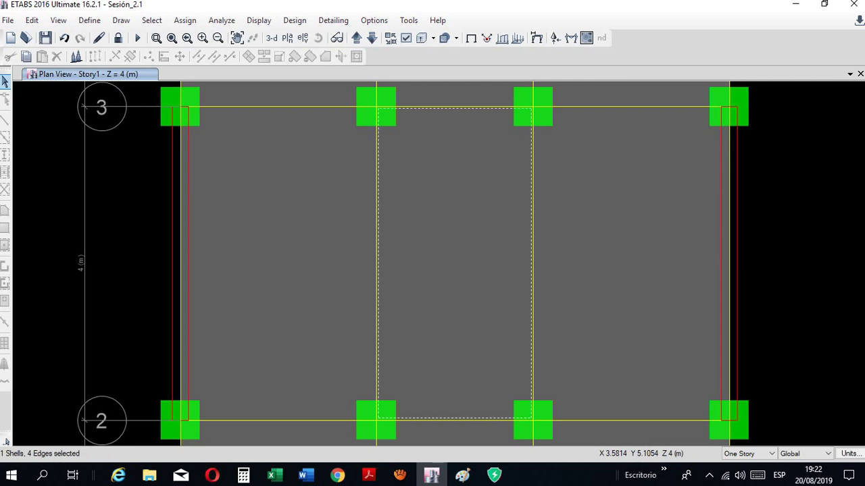
{"action": "right_click", "coordinate": [461, 333]}
{"action": "left_click", "coordinate": [443, 117]}
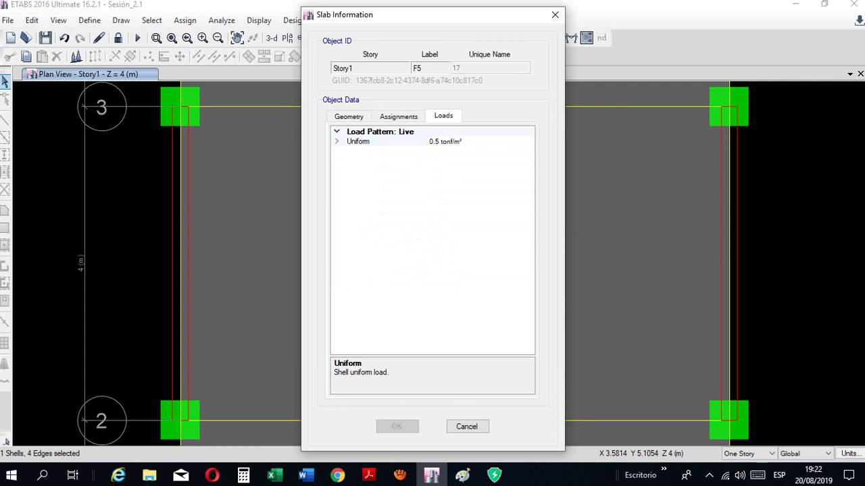
{"action": "left_click", "coordinate": [555, 14]}
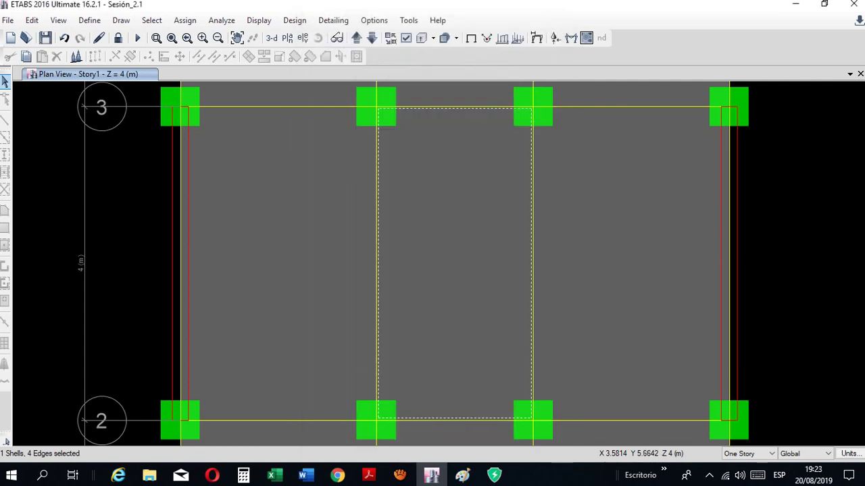
{"action": "left_click", "coordinate": [461, 211]}
{"action": "scroll", "coordinate": [462, 283], "scroll_direction": "down", "scroll_amount": 5}
{"action": "middle_click_drag", "start_coordinate": [495, 308], "coordinate": [489, 311]}
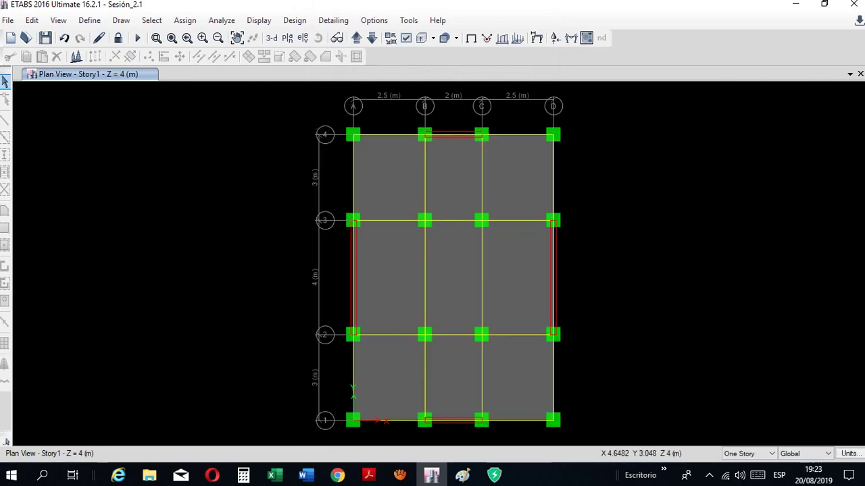
Switch to the course syllabus and highlight the Chapter II topics on Shell, Membrana and Plate differences and Losa Aligerada
{"action": "left_click", "coordinate": [369, 475]}
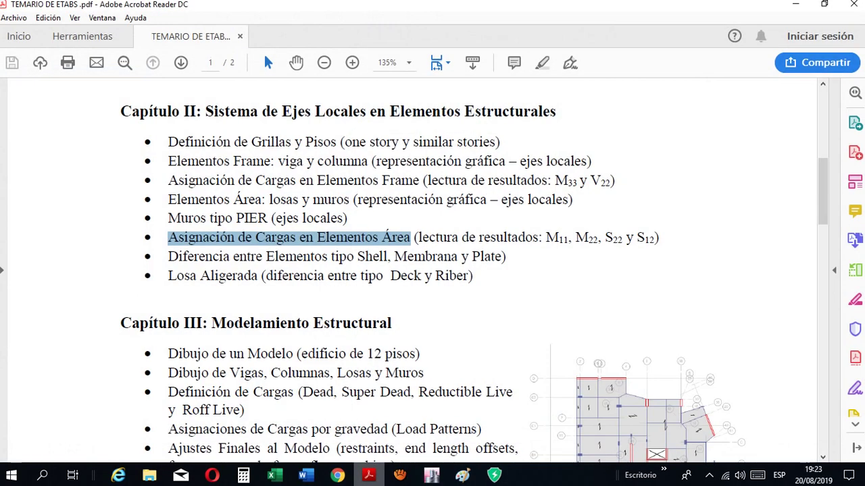
{"action": "key", "text": "alt+Tab"}
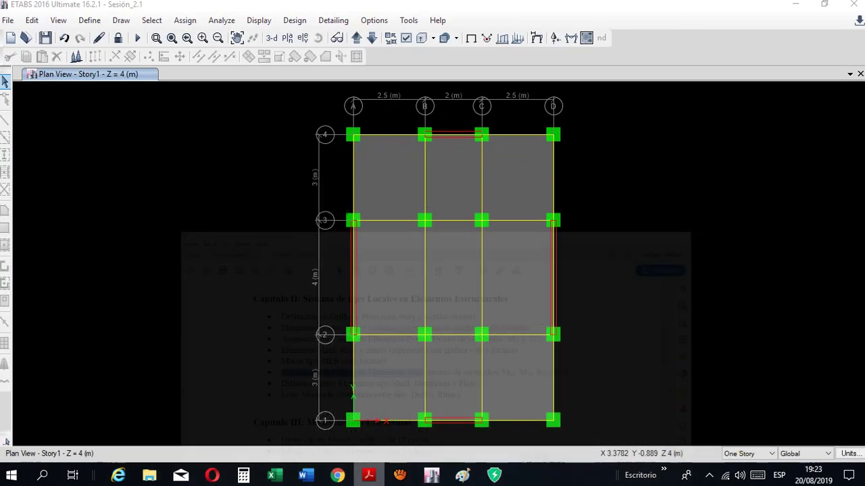
{"action": "key", "text": "alt+Tab"}
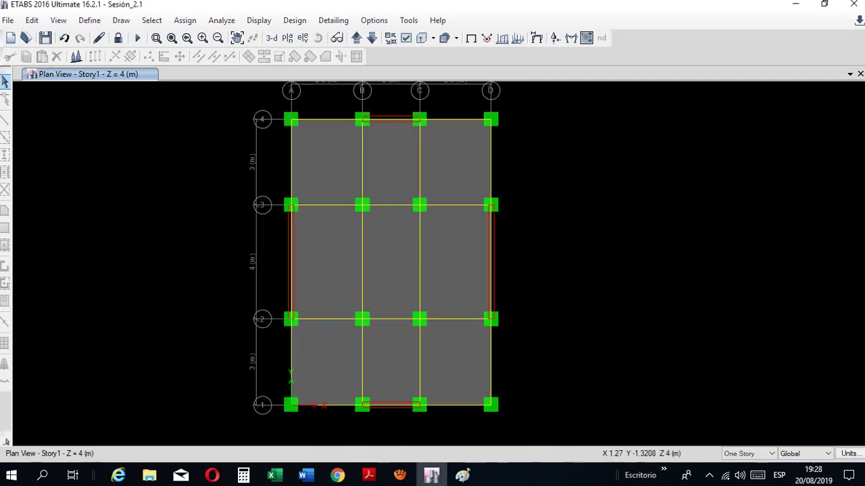
{"action": "left_click", "coordinate": [368, 475]}
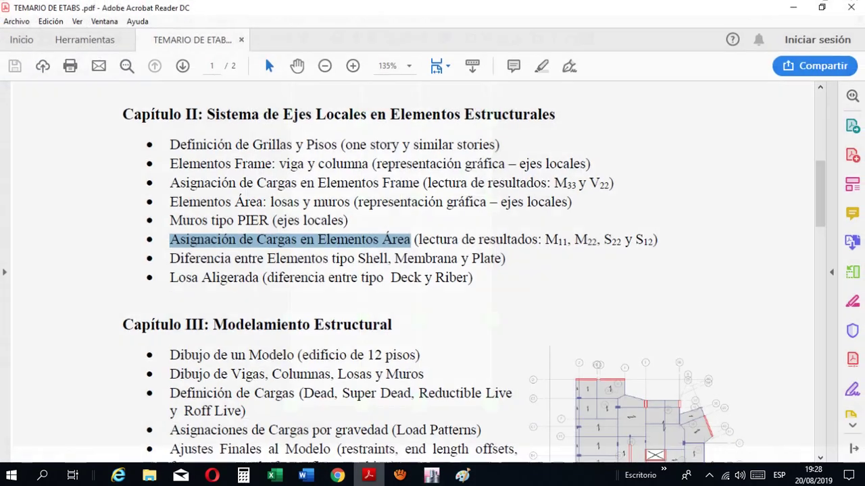
{"action": "left_click_drag", "start_coordinate": [167, 257], "coordinate": [474, 275]}
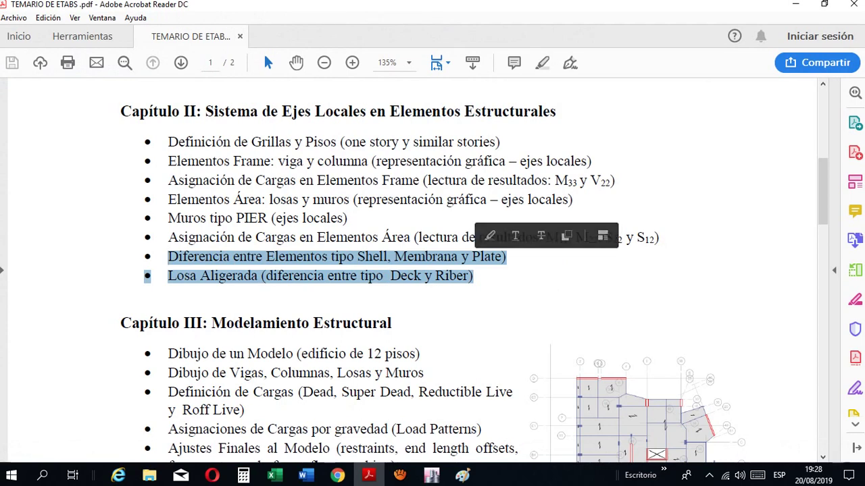
{"action": "left_click", "coordinate": [473, 277]}
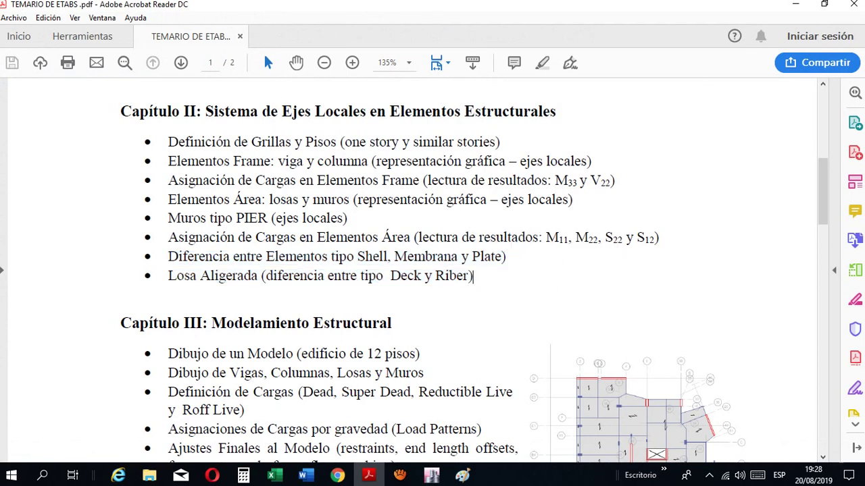
Return to ETABS and unlock the model, accepting deletion of the analysis results
{"action": "key", "text": "alt+Tab"}
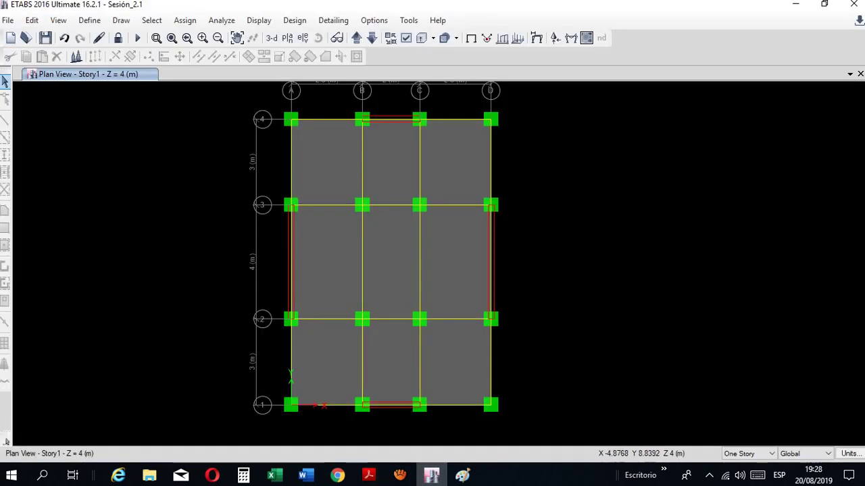
{"action": "left_click", "coordinate": [117, 38]}
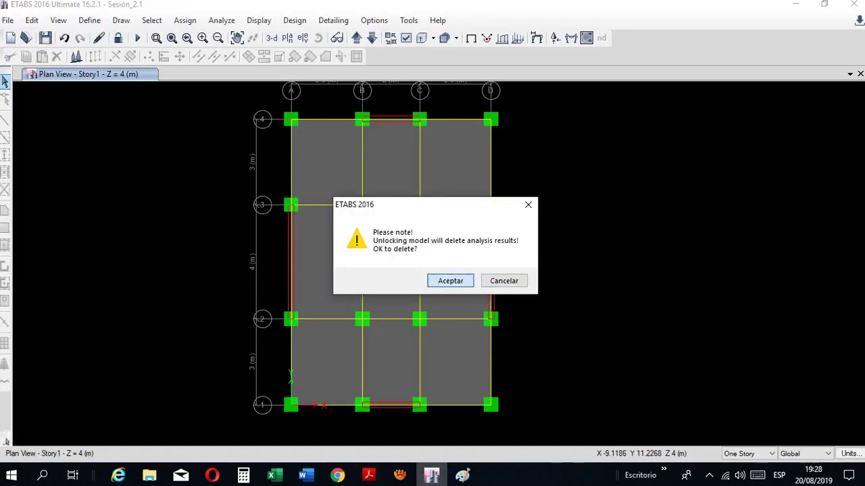
{"action": "left_click", "coordinate": [450, 281]}
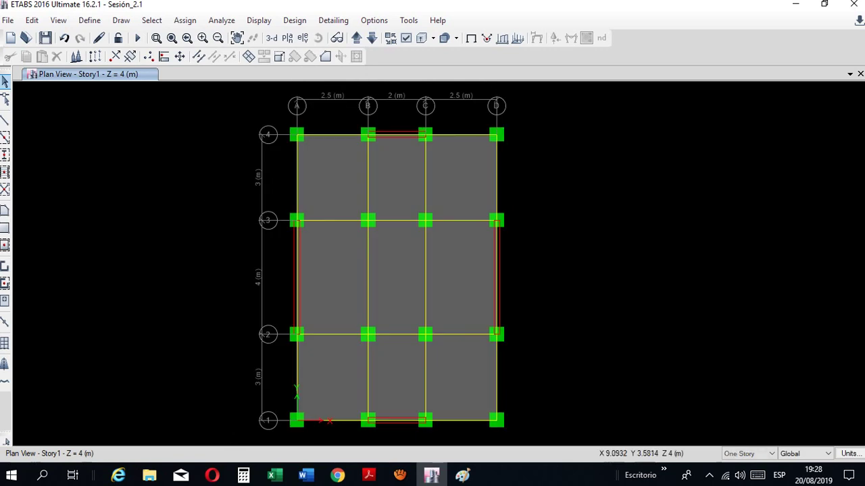
Open the slab section properties list to view the defined slabs, and switch to Paint
{"action": "left_click", "coordinate": [89, 21]}
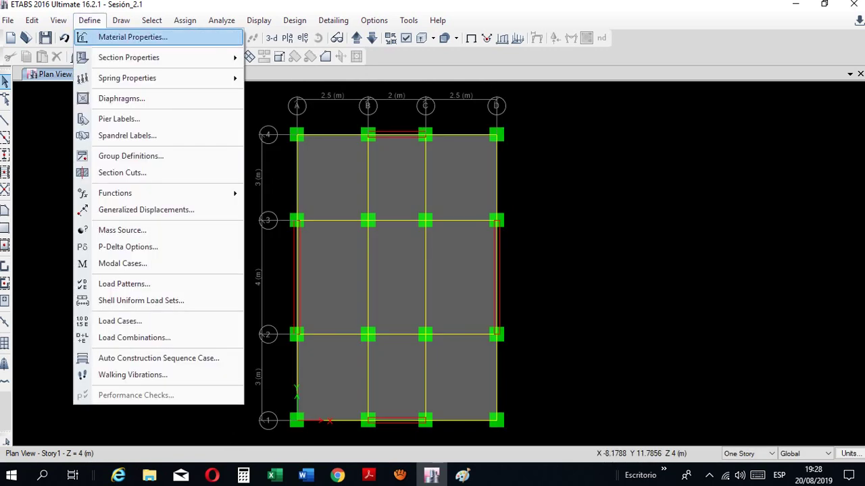
{"action": "mouse_move", "coordinate": [168, 57]}
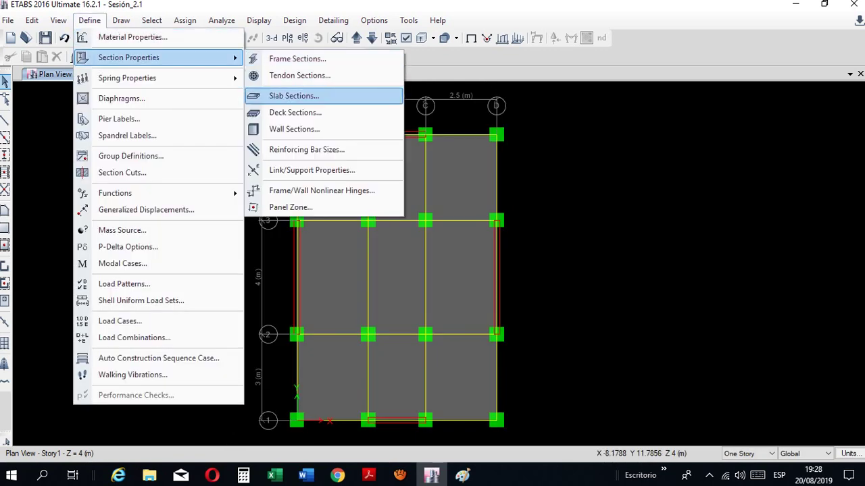
{"action": "left_click", "coordinate": [294, 95]}
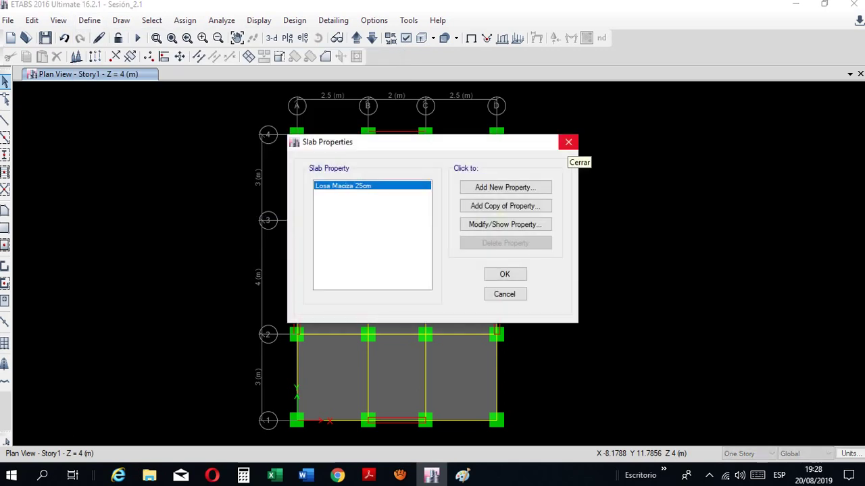
{"action": "key", "text": "alt+Tab"}
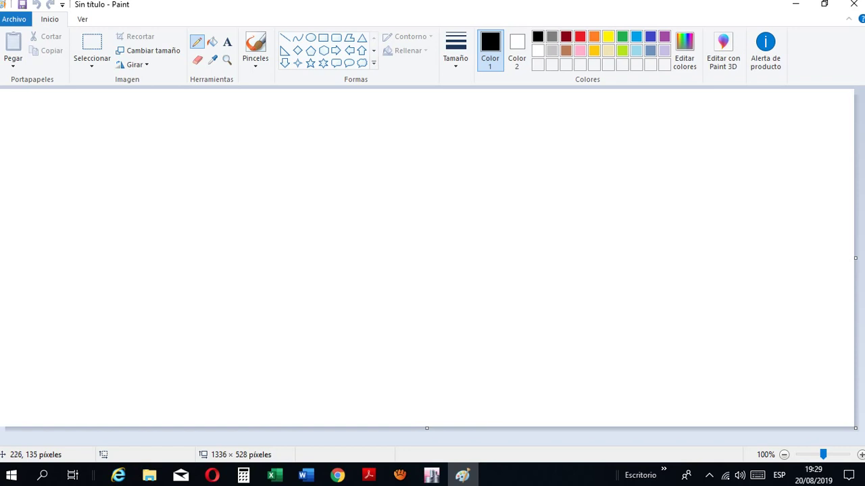
Sketch a solid slab block in perspective and, beside it, a ribbed slab profile with three downward ribs and receding depth lines
{"action": "mouse_move", "coordinate": [99, 200]}
{"action": "left_mouse_down"}
{"action": "mouse_move", "coordinate": [123, 157]}
{"action": "mouse_move", "coordinate": [282, 201]}
{"action": "mouse_move", "coordinate": [246, 237]}
{"action": "mouse_move", "coordinate": [99, 200]}
{"action": "mouse_move", "coordinate": [124, 223]}
{"action": "mouse_move", "coordinate": [251, 263]}
{"action": "left_mouse_up"}
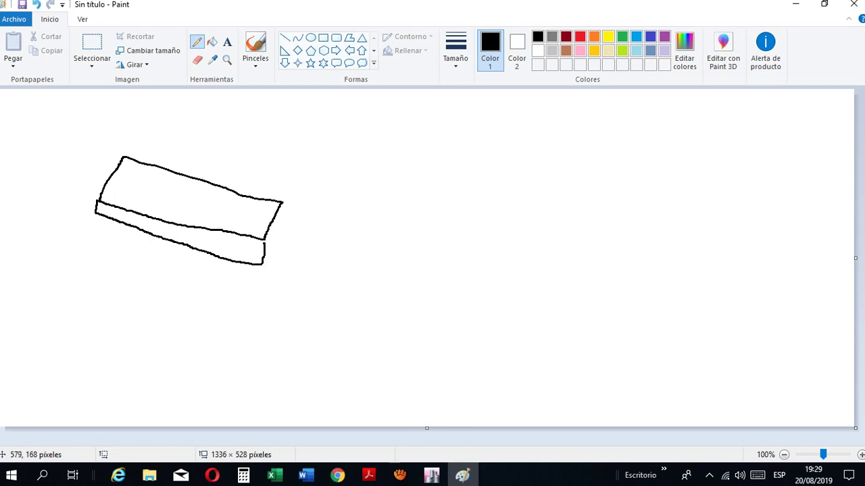
{"action": "left_click_drag", "start_coordinate": [383, 180], "coordinate": [432, 238]}
{"action": "mouse_move", "coordinate": [462, 262]}
{"action": "left_mouse_down"}
{"action": "mouse_move", "coordinate": [460, 220]}
{"action": "mouse_move", "coordinate": [512, 212]}
{"action": "mouse_move", "coordinate": [525, 250]}
{"action": "mouse_move", "coordinate": [555, 239]}
{"action": "mouse_move", "coordinate": [558, 211]}
{"action": "mouse_move", "coordinate": [597, 228]}
{"action": "mouse_move", "coordinate": [606, 252]}
{"action": "mouse_move", "coordinate": [628, 212]}
{"action": "mouse_move", "coordinate": [691, 208]}
{"action": "mouse_move", "coordinate": [768, 155]}
{"action": "left_mouse_up"}
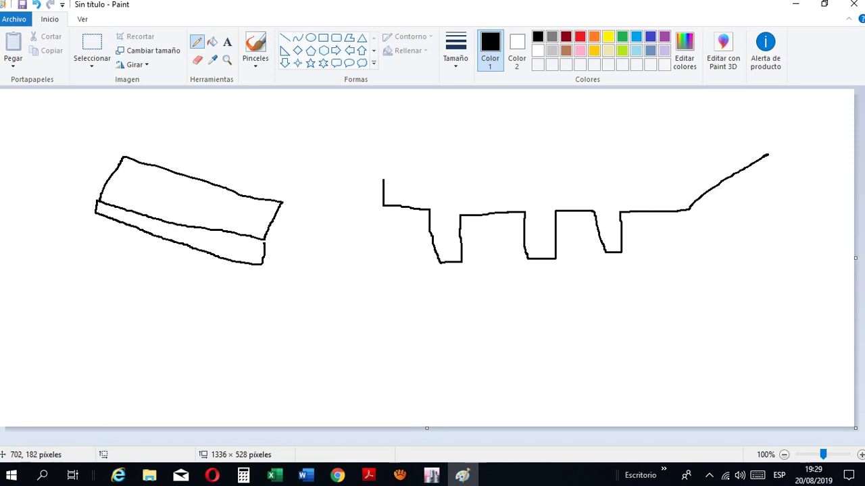
{"action": "left_click_drag", "start_coordinate": [381, 176], "coordinate": [659, 130]}
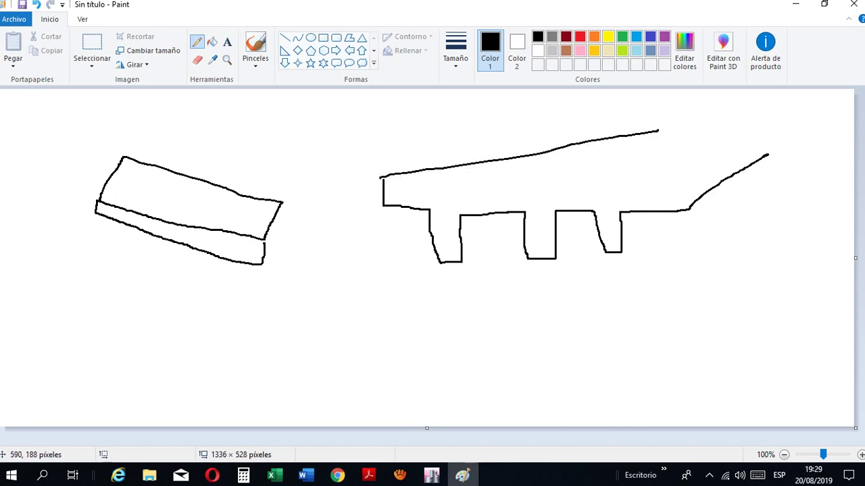
Sketch filler blocks beside and between the ribs, and close the ribbed slab's front face with a line along its upper edge
{"action": "mouse_move", "coordinate": [379, 207]}
{"action": "left_mouse_down"}
{"action": "mouse_move", "coordinate": [396, 229]}
{"action": "mouse_move", "coordinate": [399, 257]}
{"action": "left_mouse_up"}
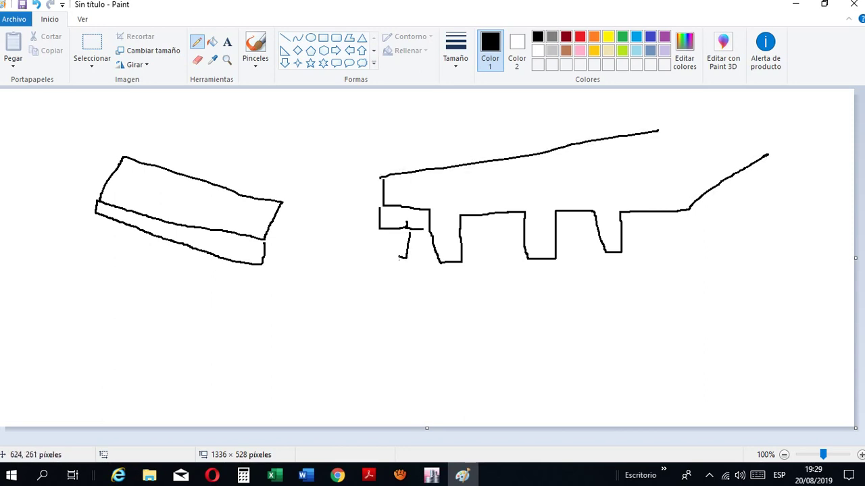
{"action": "mouse_move", "coordinate": [457, 239]}
{"action": "left_mouse_down"}
{"action": "mouse_move", "coordinate": [471, 216]}
{"action": "mouse_move", "coordinate": [506, 223]}
{"action": "mouse_move", "coordinate": [493, 256]}
{"action": "left_mouse_up"}
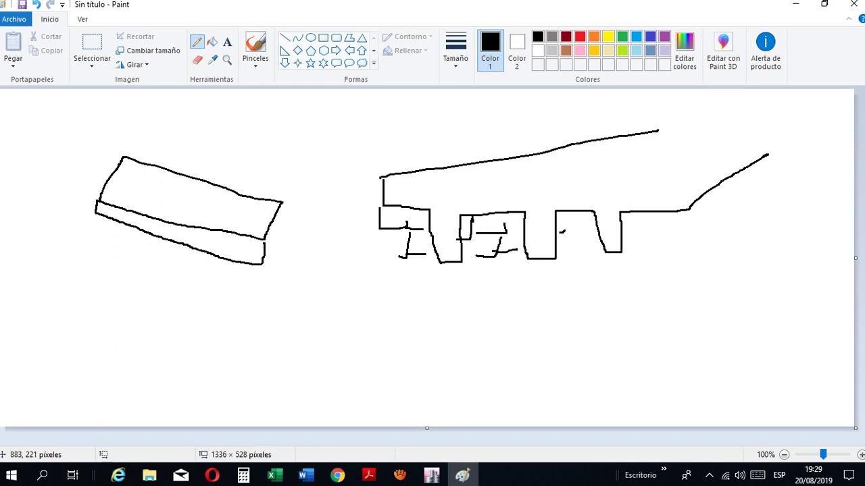
{"action": "mouse_move", "coordinate": [566, 231]}
{"action": "left_mouse_down"}
{"action": "mouse_move", "coordinate": [594, 232]}
{"action": "mouse_move", "coordinate": [545, 245]}
{"action": "left_mouse_up"}
{"action": "left_click_drag", "start_coordinate": [624, 248], "coordinate": [682, 222]}
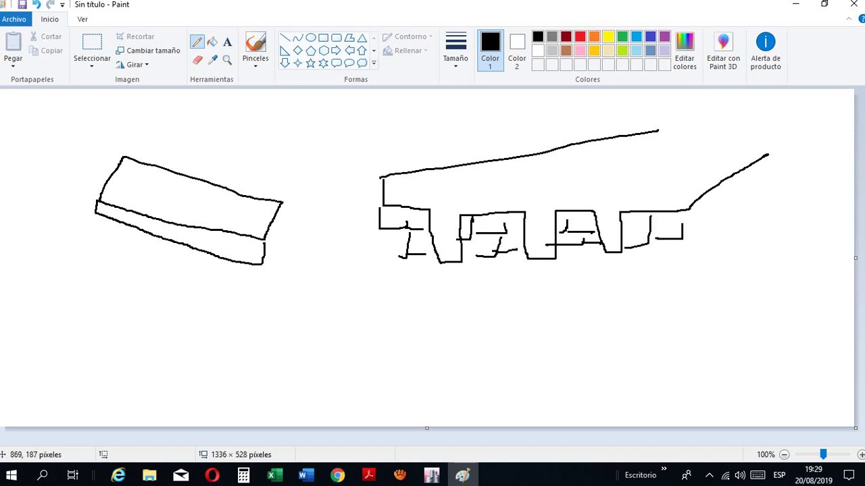
{"action": "mouse_move", "coordinate": [384, 178]}
{"action": "left_mouse_down"}
{"action": "mouse_move", "coordinate": [453, 189]}
{"action": "mouse_move", "coordinate": [689, 193]}
{"action": "left_mouse_up"}
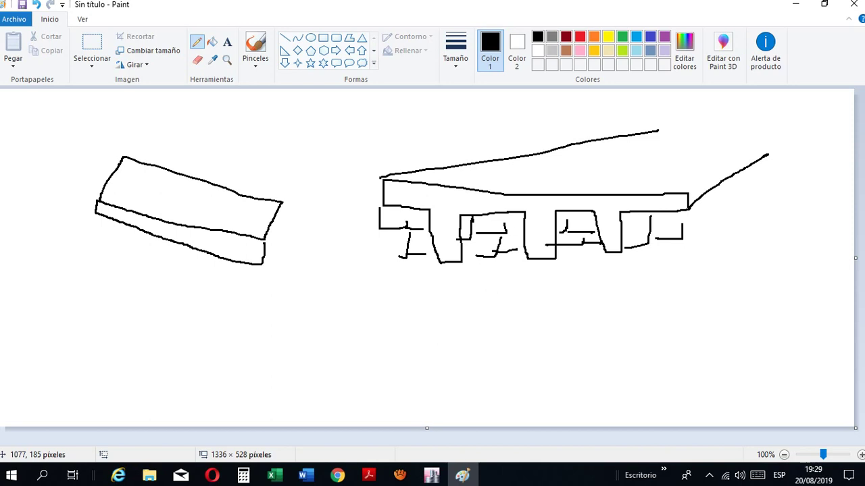
Switch to ETABS and add a new slab property named Aligerado_20cm
{"action": "left_click", "coordinate": [431, 475]}
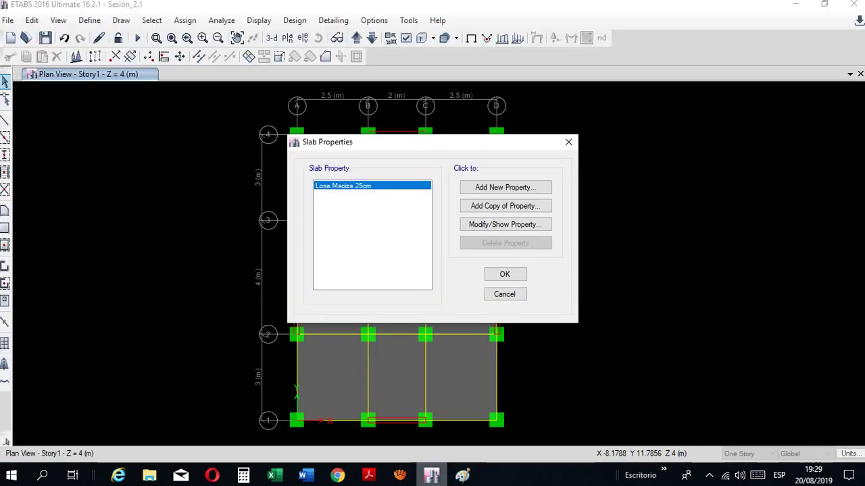
{"action": "left_click", "coordinate": [431, 475]}
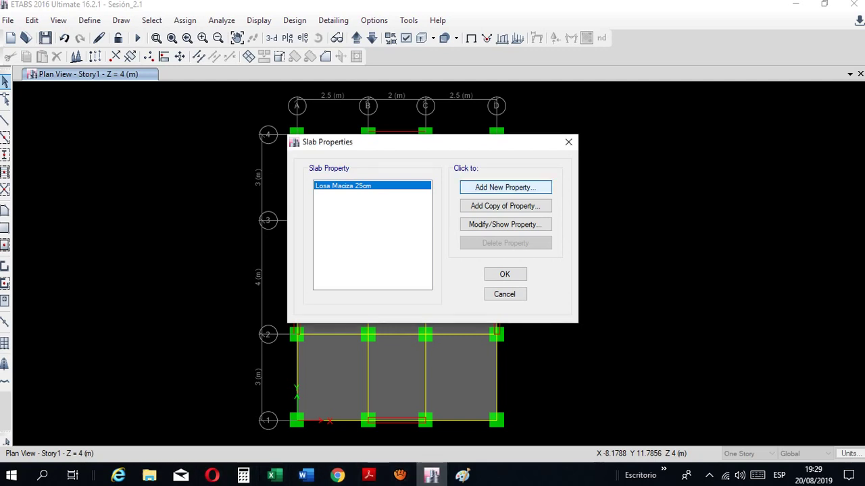
{"action": "left_click", "coordinate": [505, 188]}
{"action": "double_click", "coordinate": [439, 96]}
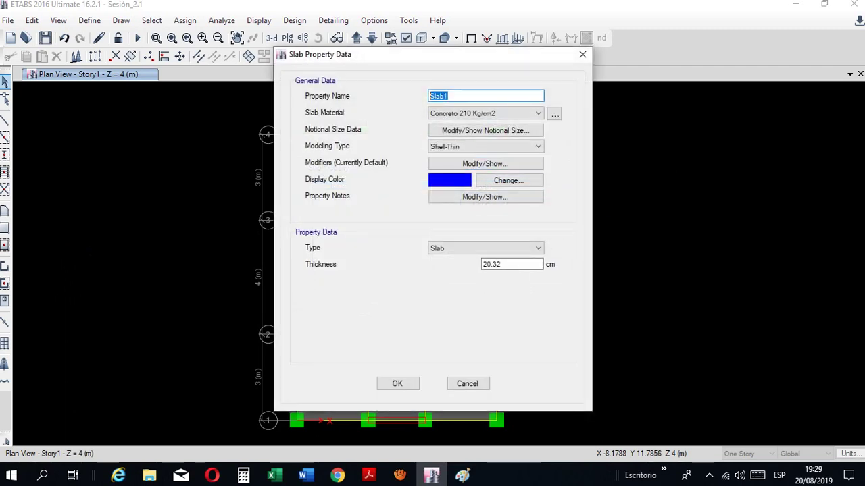
{"action": "type", "text": "Alie"}
{"action": "key", "text": "BackSpace"}
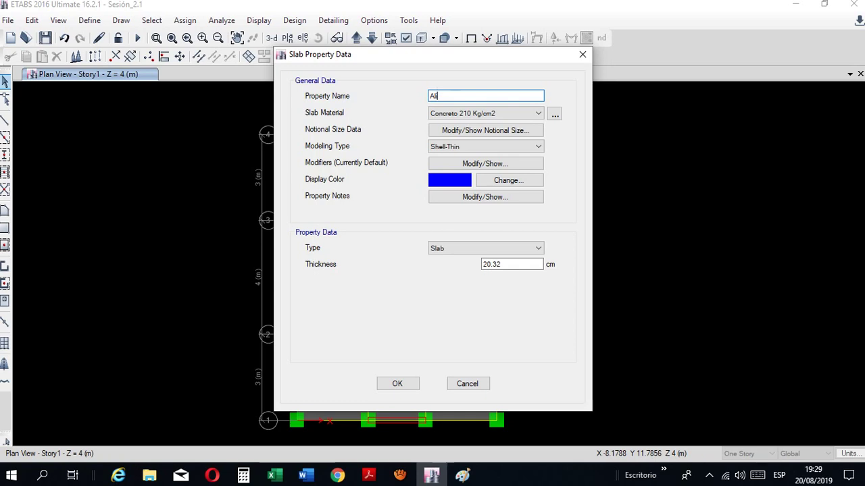
{"action": "type", "text": "gerado_20cm"}
{"action": "left_click", "coordinate": [508, 114]}
{"action": "left_click", "coordinate": [508, 113]}
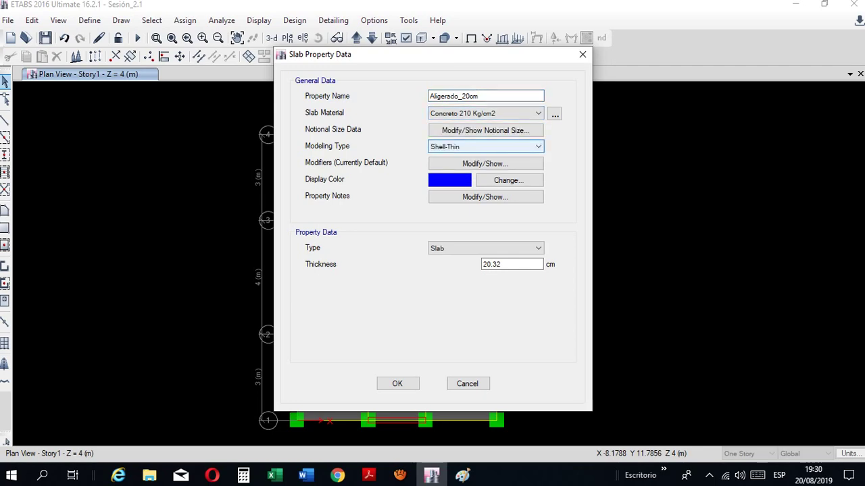
Check the ribbed slab topic in the ETABS syllabus PDF, return to ETABS and set the slab property's type to Ribbed
{"action": "left_click", "coordinate": [369, 475]}
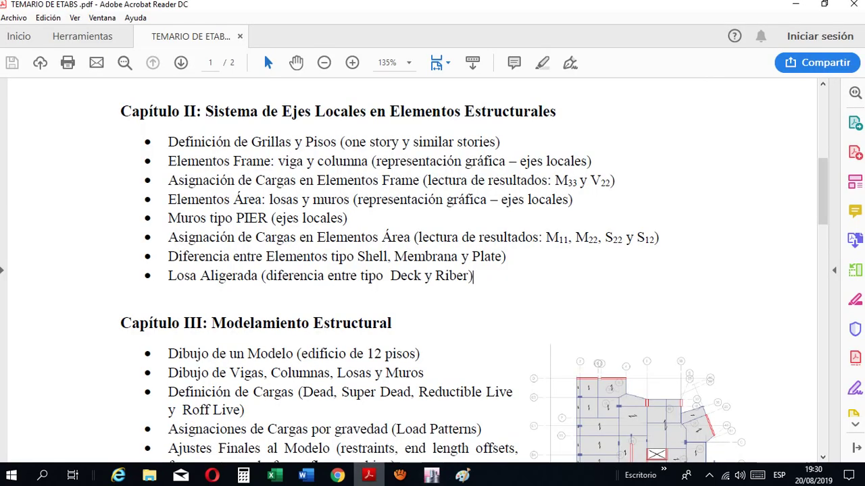
{"action": "key", "text": "alt+Tab"}
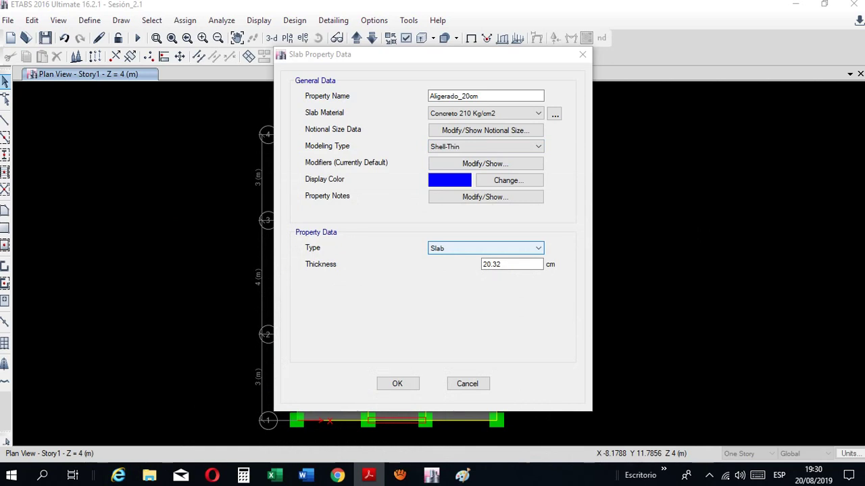
{"action": "left_click", "coordinate": [485, 248]}
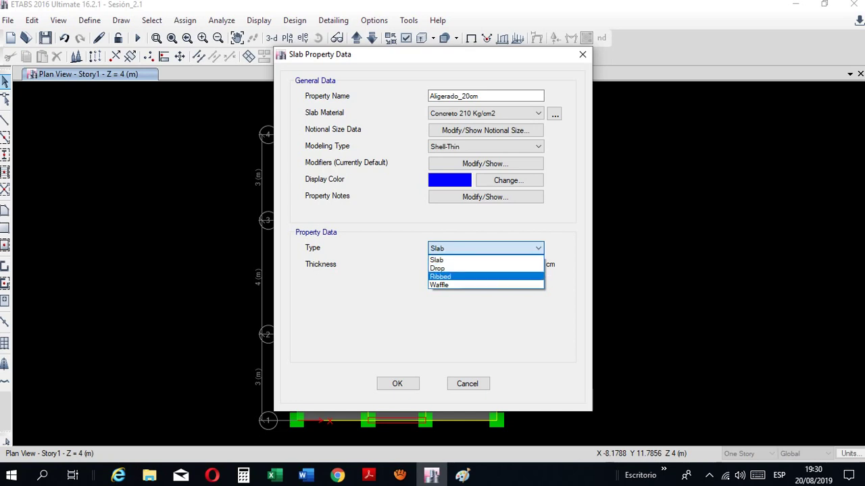
{"action": "left_click", "coordinate": [485, 277]}
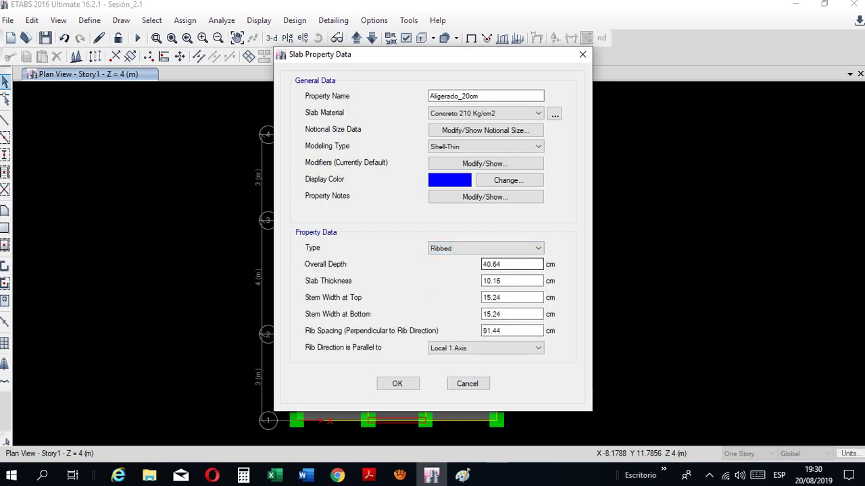
Review the ribbed slab's overall depth, slab thickness, stem widths, rib spacing and rib direction settings
{"action": "left_click", "coordinate": [513, 264]}
{"action": "left_click", "coordinate": [513, 281]}
{"action": "left_click", "coordinate": [513, 297]}
{"action": "left_click", "coordinate": [513, 314]}
{"action": "left_click", "coordinate": [514, 331]}
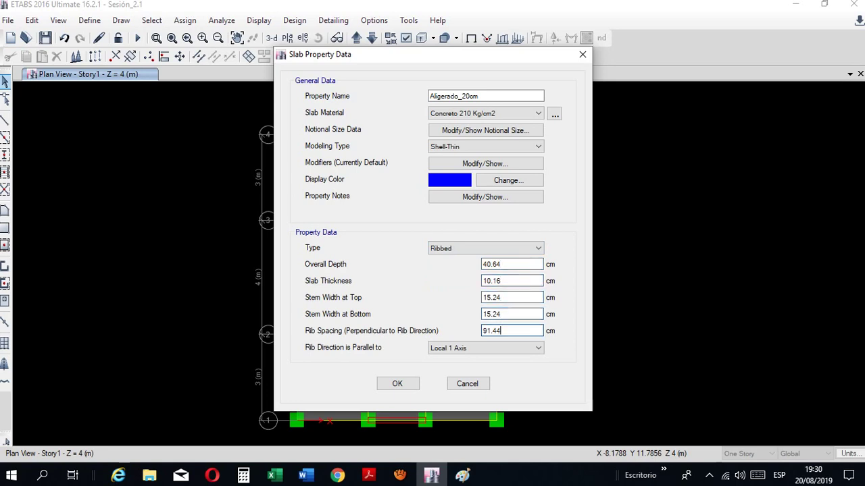
{"action": "left_click", "coordinate": [505, 348]}
{"action": "left_click", "coordinate": [505, 348]}
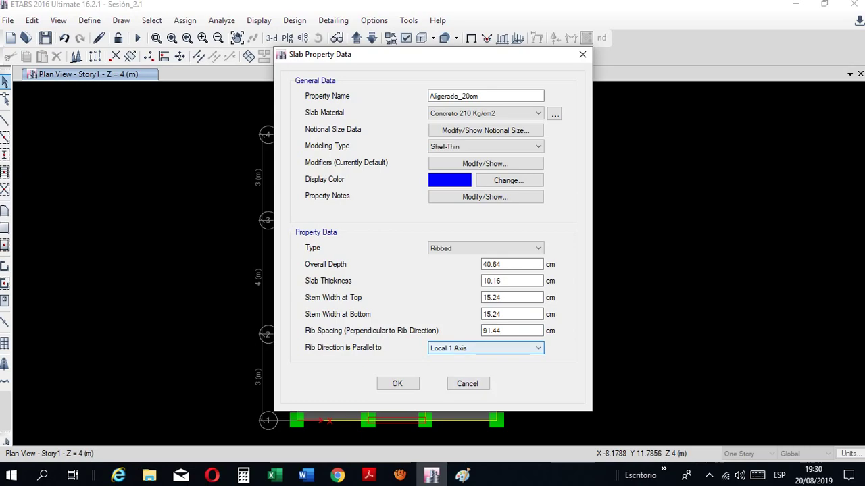
Switch to Paint and draw two local axes labelled 1 and 2 on the solid slab sketch
{"action": "left_click", "coordinate": [369, 475]}
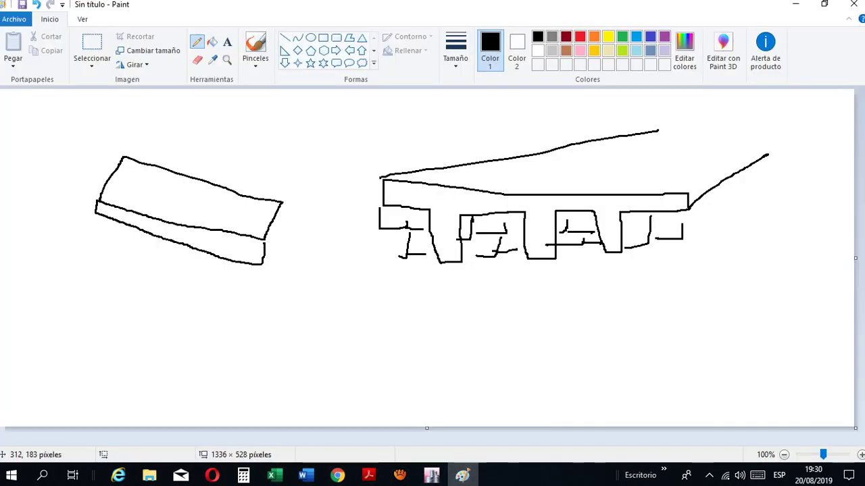
{"action": "mouse_move", "coordinate": [200, 206]}
{"action": "left_mouse_down"}
{"action": "mouse_move", "coordinate": [235, 206]}
{"action": "mouse_move", "coordinate": [241, 223]}
{"action": "mouse_move", "coordinate": [261, 221]}
{"action": "left_mouse_up"}
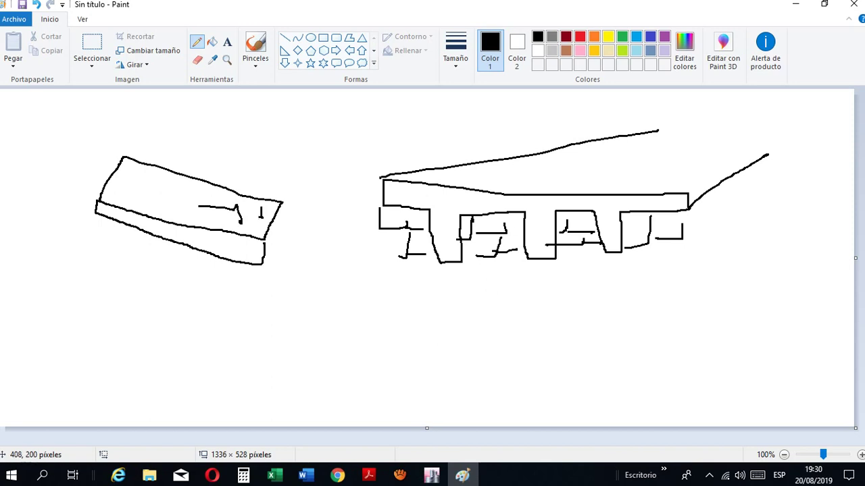
{"action": "mouse_move", "coordinate": [198, 205]}
{"action": "left_mouse_down"}
{"action": "mouse_move", "coordinate": [232, 165]}
{"action": "mouse_move", "coordinate": [245, 175]}
{"action": "left_mouse_up"}
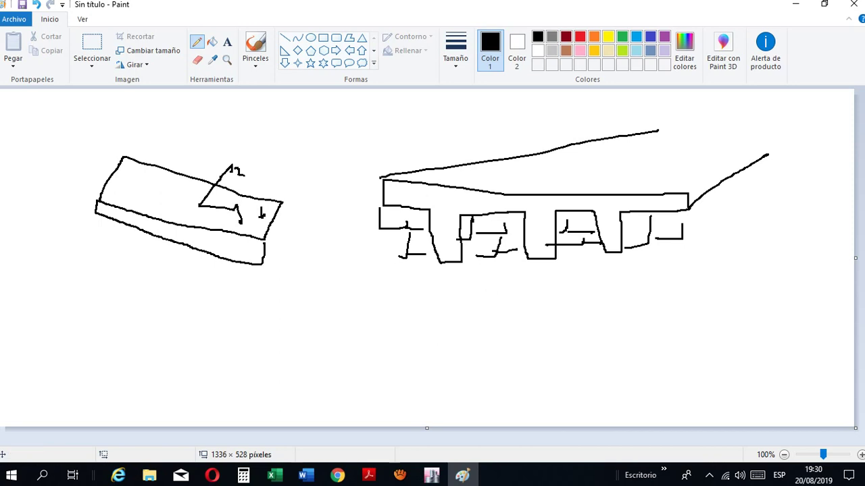
Mark the ribbed slab's overall depth in red beside the profile in Paint, labelling it H = 20
{"action": "left_click", "coordinate": [580, 38]}
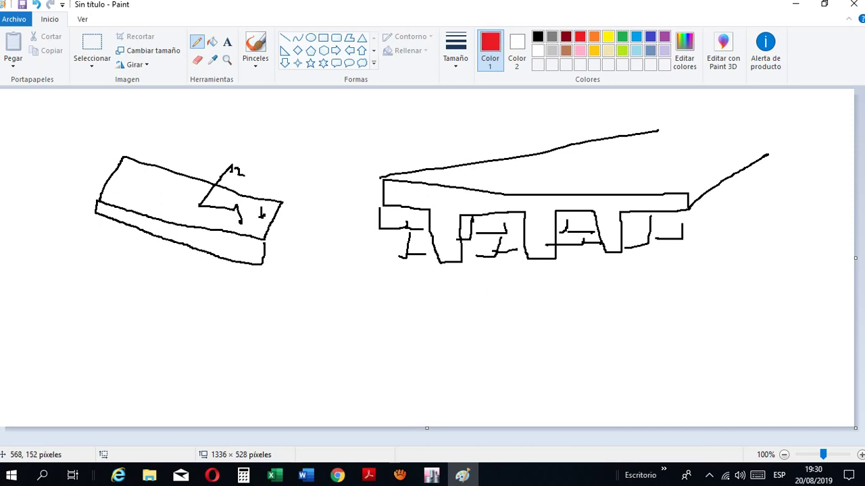
{"action": "left_click", "coordinate": [432, 475]}
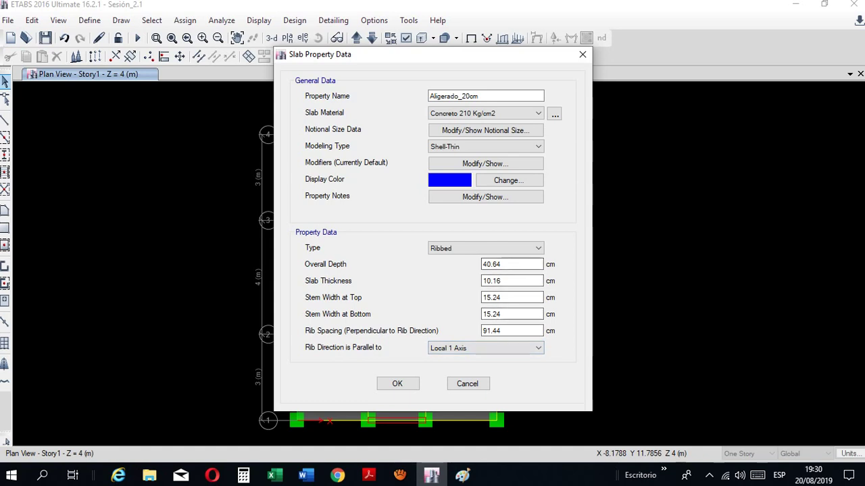
{"action": "left_click", "coordinate": [432, 475]}
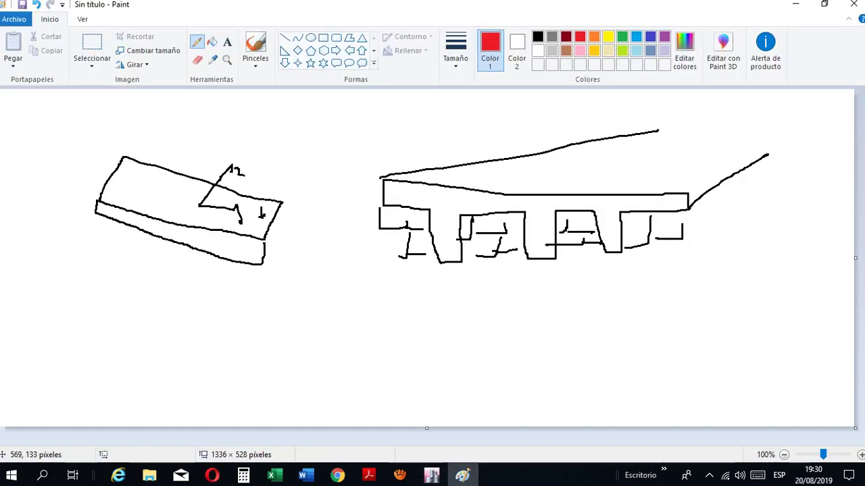
{"action": "left_click_drag", "start_coordinate": [362, 173], "coordinate": [357, 198]}
{"action": "mouse_move", "coordinate": [350, 238]}
{"action": "left_mouse_down"}
{"action": "mouse_move", "coordinate": [349, 259]}
{"action": "mouse_move", "coordinate": [365, 262]}
{"action": "left_mouse_up"}
{"action": "left_click_drag", "start_coordinate": [361, 175], "coordinate": [337, 175]}
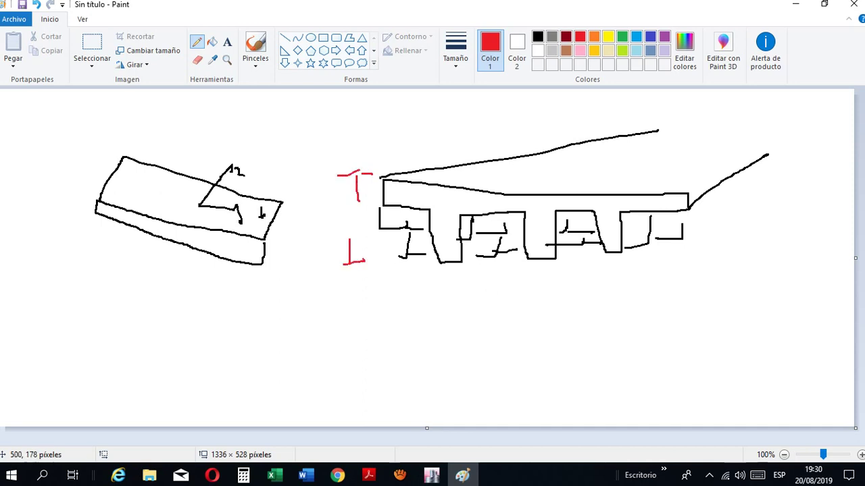
{"action": "mouse_move", "coordinate": [319, 226]}
{"action": "left_mouse_down"}
{"action": "mouse_move", "coordinate": [328, 224]}
{"action": "mouse_move", "coordinate": [330, 201]}
{"action": "left_mouse_up"}
{"action": "left_click_drag", "start_coordinate": [386, 186], "coordinate": [383, 195]}
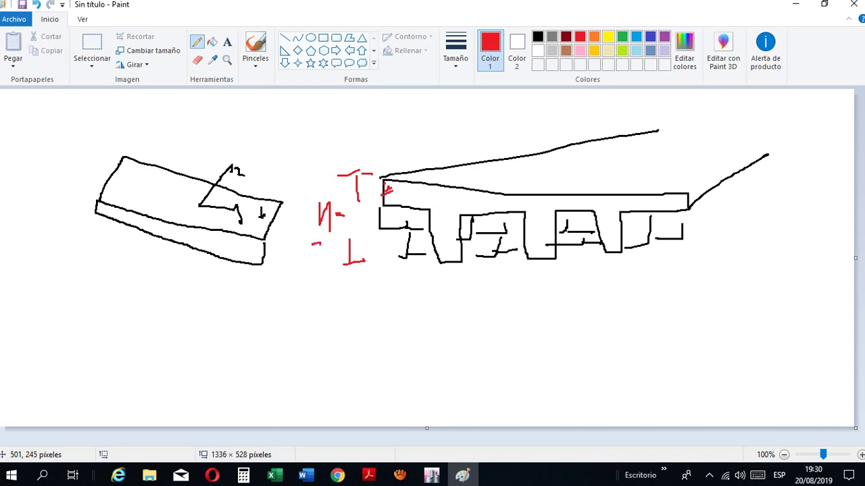
{"action": "mouse_move", "coordinate": [324, 248]}
{"action": "left_mouse_down"}
{"action": "mouse_move", "coordinate": [331, 250]}
{"action": "mouse_move", "coordinate": [324, 246]}
{"action": "left_mouse_up"}
Return to ETABS and set the ribbed slab's overall depth to 20 cm
{"action": "left_click", "coordinate": [432, 475]}
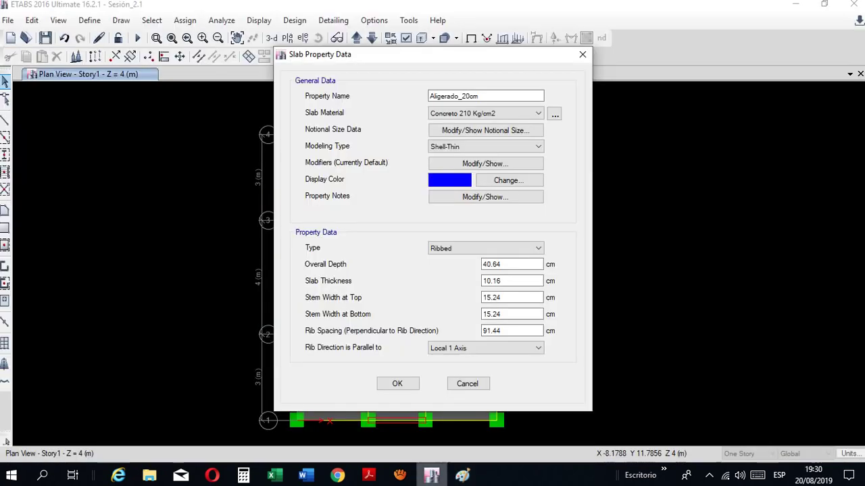
{"action": "double_click", "coordinate": [495, 264]}
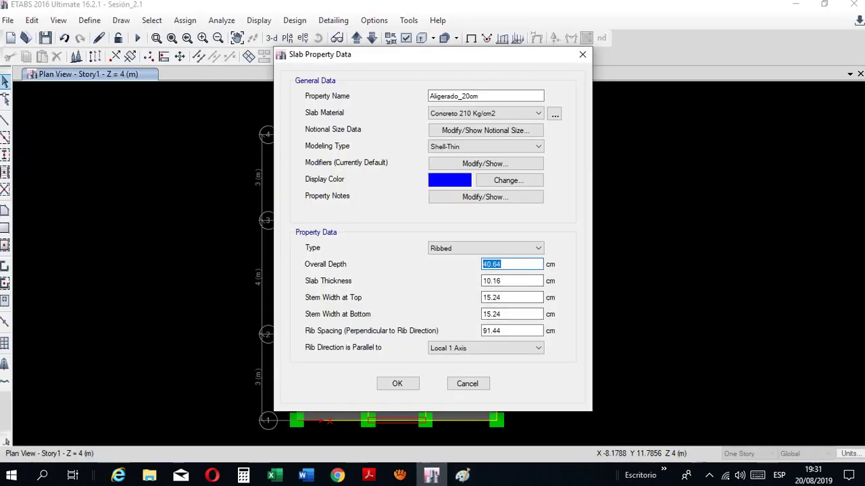
{"action": "type", "text": "20"}
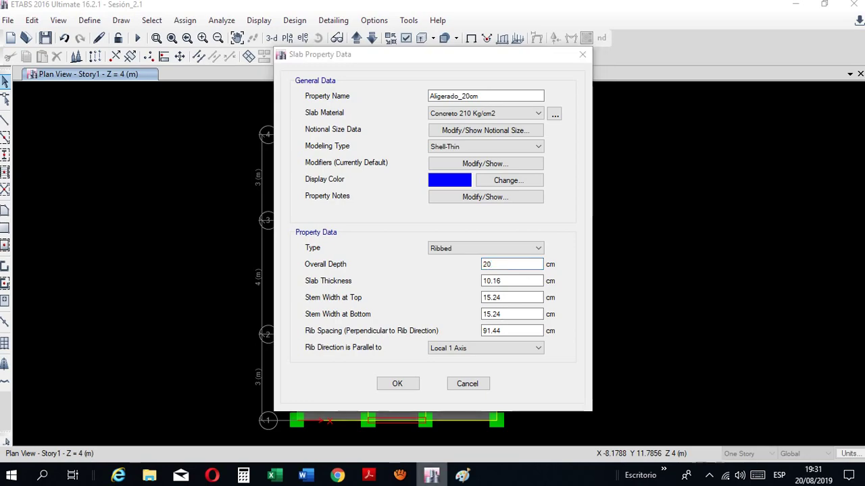
Switch to Paint and mark the thickness of the ribbed profile's upper slab in red as 5 cm
{"action": "left_click", "coordinate": [368, 476]}
{"action": "left_click", "coordinate": [368, 476]}
{"action": "left_click", "coordinate": [463, 475]}
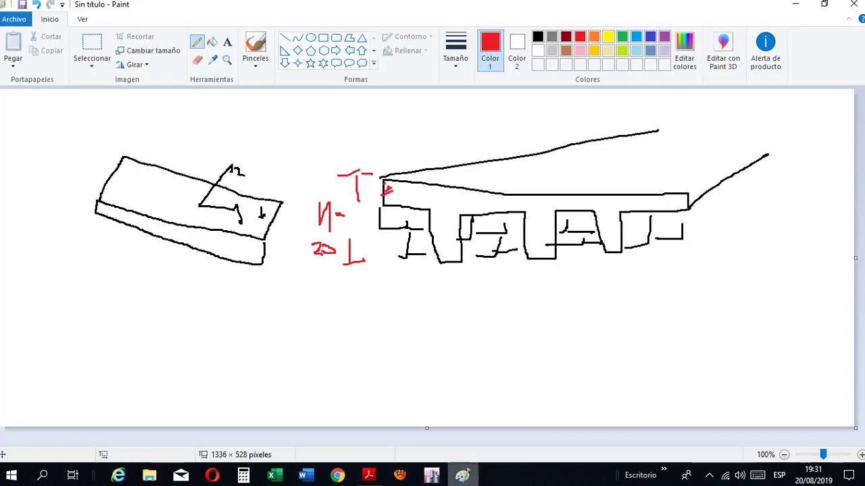
{"action": "mouse_move", "coordinate": [691, 197]}
{"action": "left_mouse_down"}
{"action": "mouse_move", "coordinate": [711, 211]}
{"action": "mouse_move", "coordinate": [756, 200]}
{"action": "left_mouse_up"}
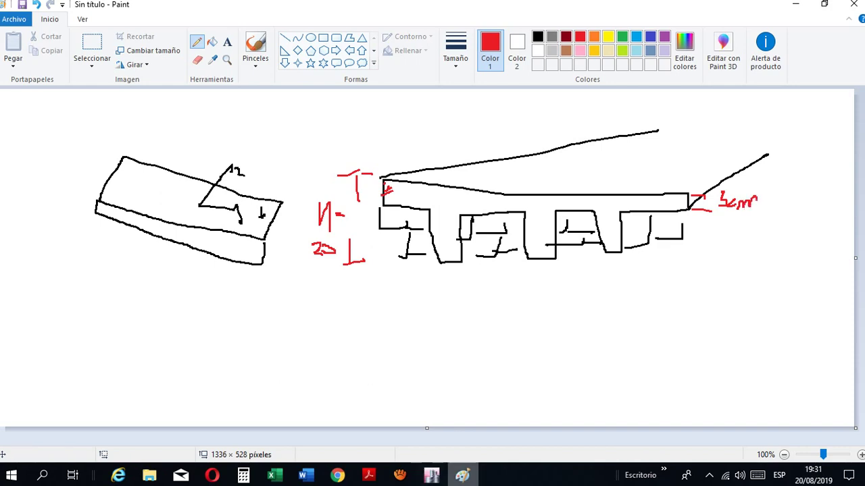
Return to ETABS and set the ribbed slab's slab thickness to 5 cm
{"action": "left_click", "coordinate": [432, 474]}
{"action": "key", "text": "Tab"}
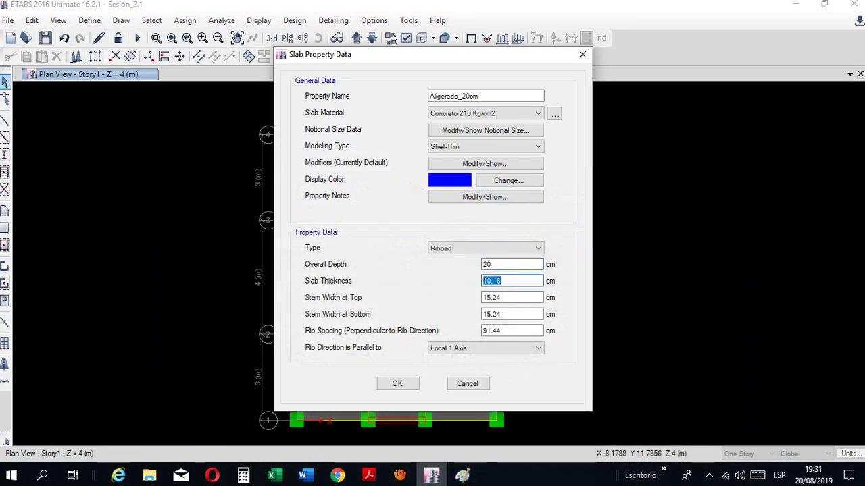
{"action": "type", "text": "8"}
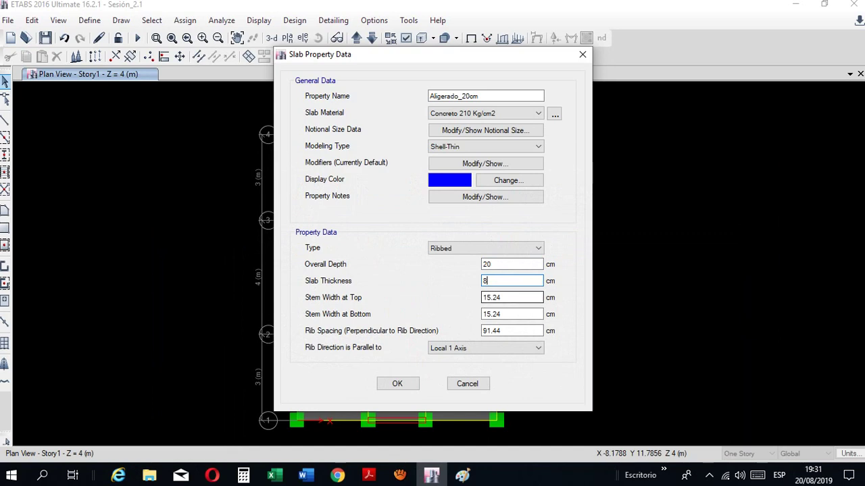
{"action": "type", "text": "5"}
Switch to Paint and mark the top and bottom widths of the profile's first rib in red, labelling each 10
{"action": "left_click", "coordinate": [507, 298]}
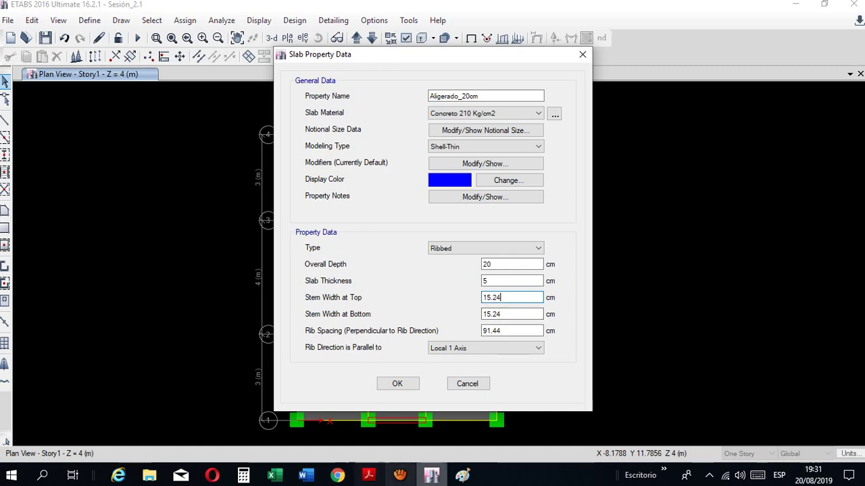
{"action": "left_click", "coordinate": [462, 475]}
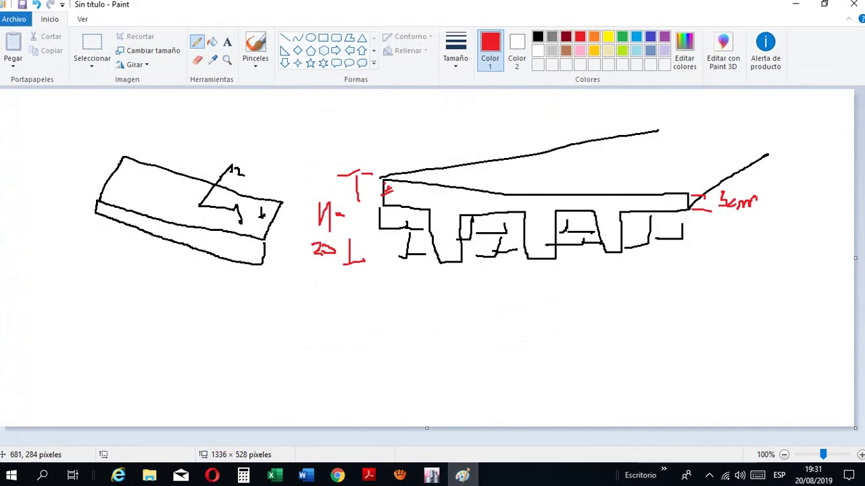
{"action": "left_click", "coordinate": [435, 274]}
{"action": "left_click_drag", "start_coordinate": [460, 266], "coordinate": [460, 277]}
{"action": "mouse_move", "coordinate": [427, 204]}
{"action": "left_mouse_down"}
{"action": "mouse_move", "coordinate": [428, 210]}
{"action": "mouse_move", "coordinate": [465, 206]}
{"action": "left_mouse_up"}
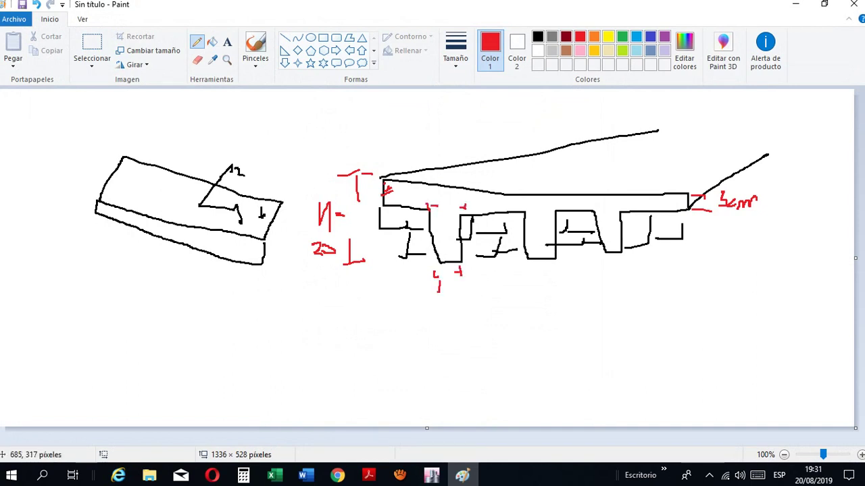
{"action": "mouse_move", "coordinate": [437, 280]}
{"action": "left_mouse_down"}
{"action": "mouse_move", "coordinate": [440, 291]}
{"action": "mouse_move", "coordinate": [452, 291]}
{"action": "left_mouse_up"}
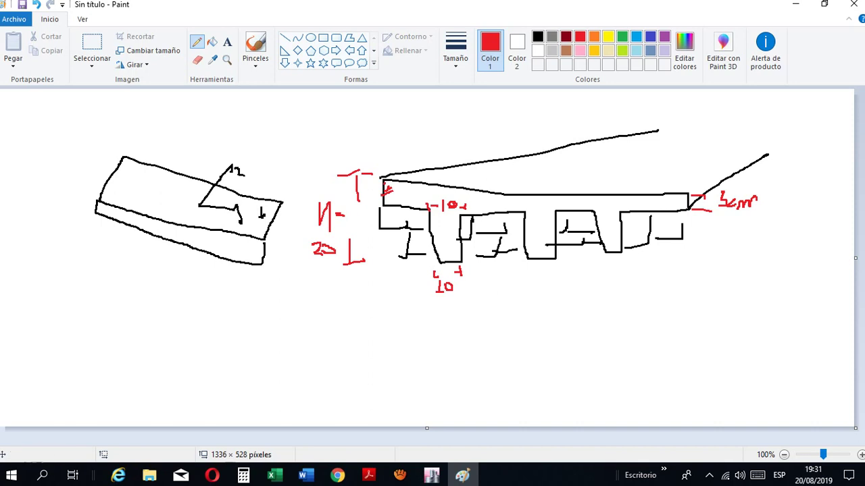
Return to ETABS and set the ribbed slab's stem width to 10 cm at both top and bottom
{"action": "left_click", "coordinate": [432, 475]}
{"action": "double_click", "coordinate": [499, 297]}
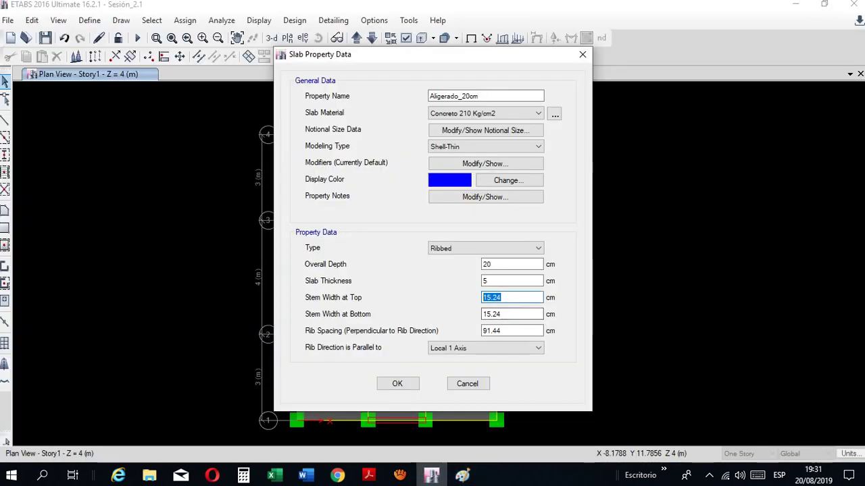
{"action": "type", "text": "10"}
{"action": "key", "text": "Tab"}
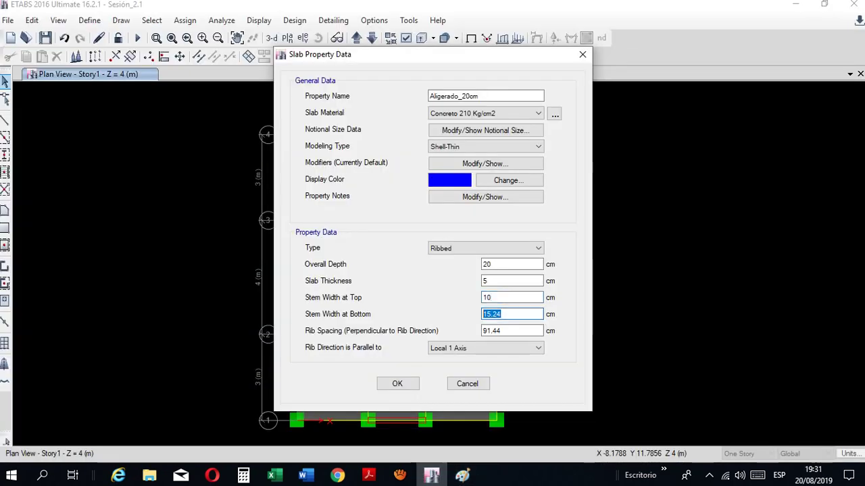
{"action": "type", "text": "10"}
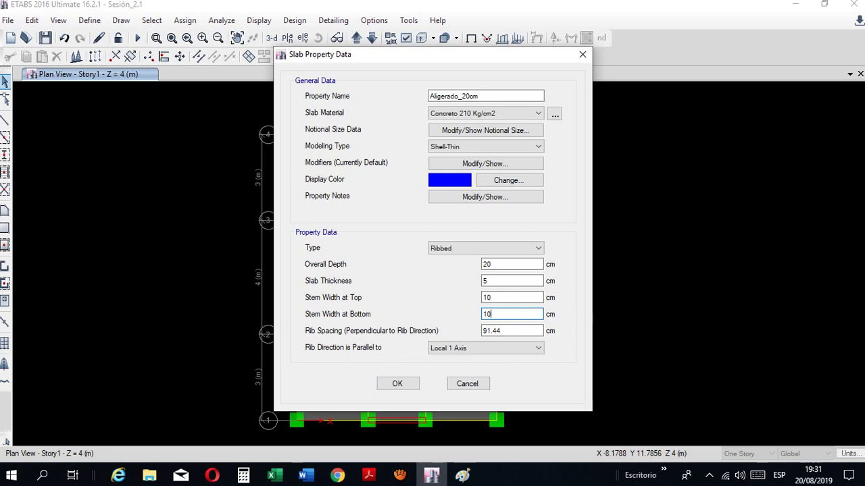
Switch to Paint, sketch a separate red slab profile with one tapered rib, and mark the rib's top and bottom widths
{"action": "left_click", "coordinate": [462, 475]}
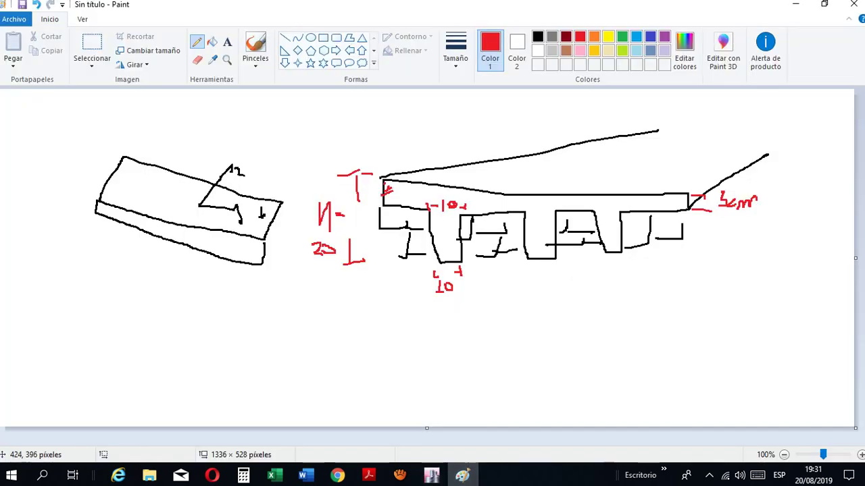
{"action": "mouse_move", "coordinate": [264, 344]}
{"action": "left_mouse_down"}
{"action": "mouse_move", "coordinate": [288, 384]}
{"action": "mouse_move", "coordinate": [308, 387]}
{"action": "mouse_move", "coordinate": [349, 345]}
{"action": "left_mouse_up"}
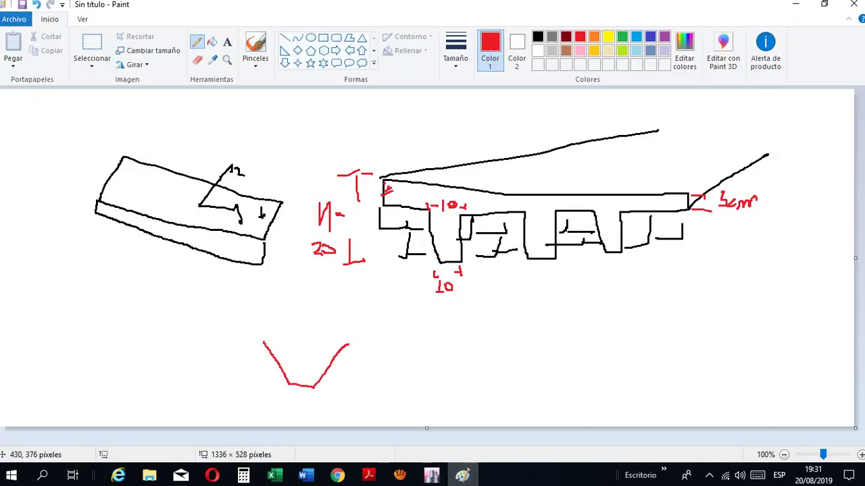
{"action": "left_click_drag", "start_coordinate": [263, 343], "coordinate": [203, 349]}
{"action": "left_click_drag", "start_coordinate": [349, 344], "coordinate": [386, 349]}
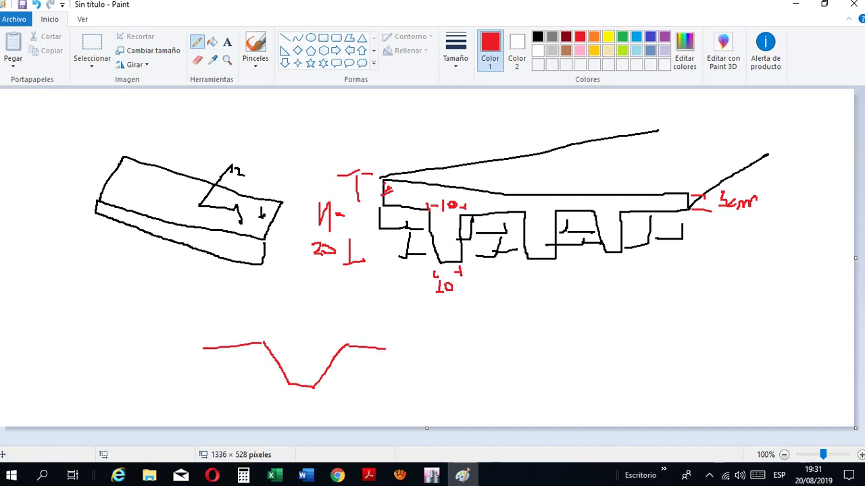
{"action": "mouse_move", "coordinate": [202, 348]}
{"action": "left_mouse_down"}
{"action": "mouse_move", "coordinate": [206, 312]}
{"action": "mouse_move", "coordinate": [426, 326]}
{"action": "left_mouse_up"}
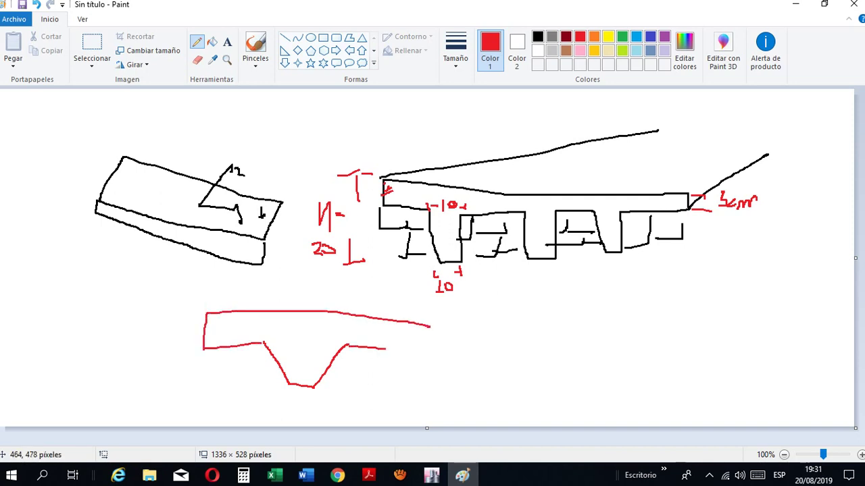
{"action": "left_click_drag", "start_coordinate": [281, 401], "coordinate": [326, 397]}
{"action": "left_click_drag", "start_coordinate": [264, 337], "coordinate": [339, 343]}
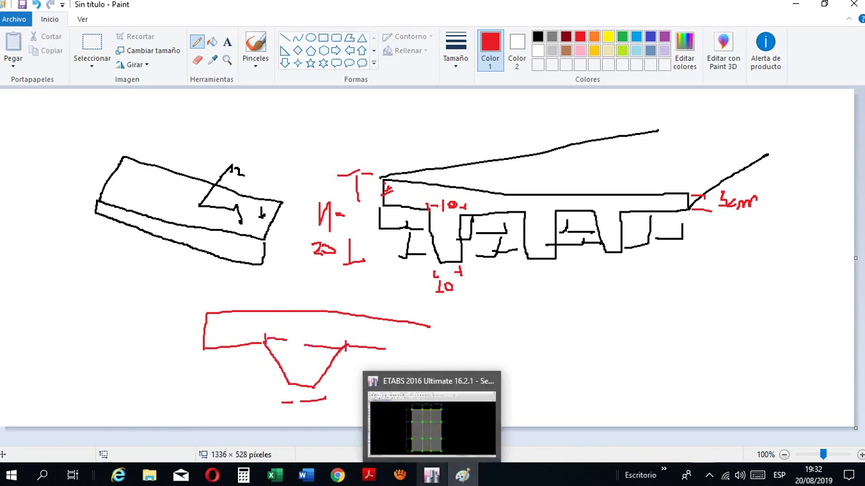
Mark the spacing between two adjacent ribs of the ribbed profile in red in Paint, labelling it 40
{"action": "left_click", "coordinate": [431, 475]}
{"action": "double_click", "coordinate": [511, 330]}
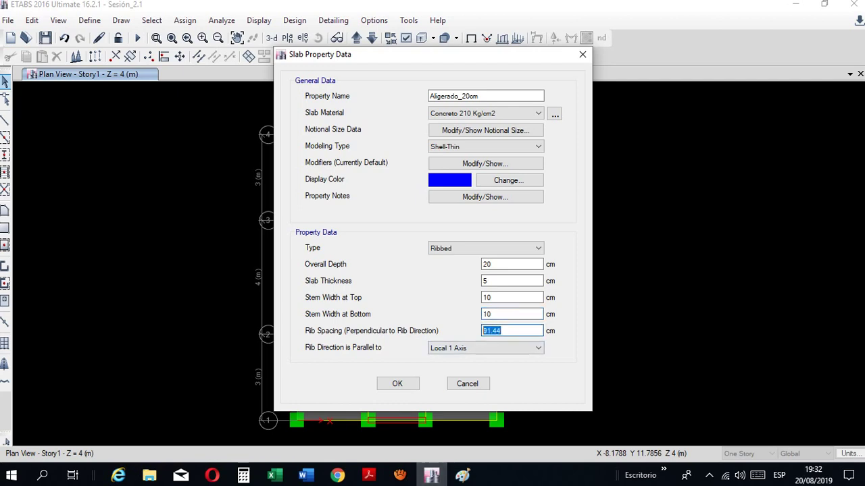
{"action": "left_click", "coordinate": [462, 476]}
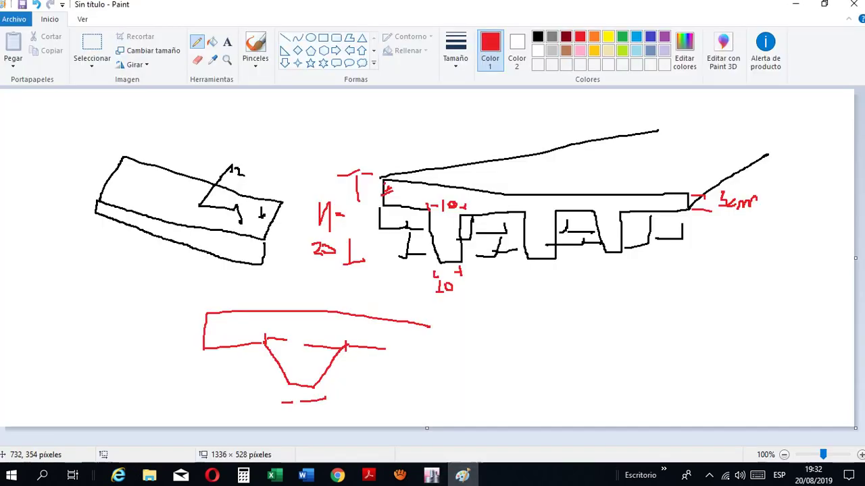
{"action": "mouse_move", "coordinate": [535, 253]}
{"action": "left_mouse_down"}
{"action": "mouse_move", "coordinate": [536, 272]}
{"action": "mouse_move", "coordinate": [599, 271]}
{"action": "left_mouse_up"}
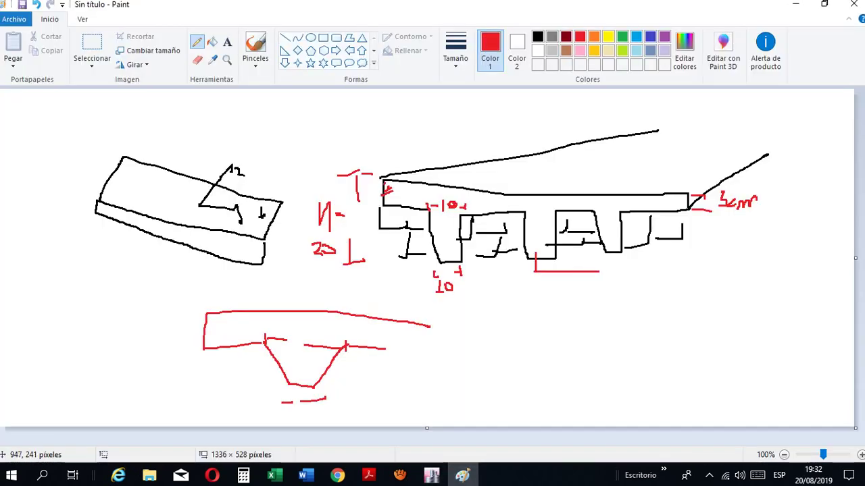
{"action": "mouse_move", "coordinate": [606, 242]}
{"action": "left_mouse_down"}
{"action": "mouse_move", "coordinate": [607, 267]}
{"action": "mouse_move", "coordinate": [594, 270]}
{"action": "left_mouse_up"}
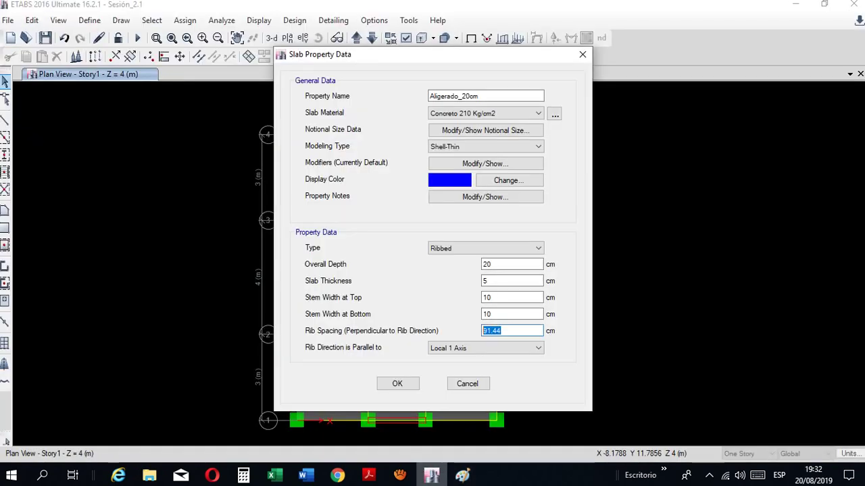
Return to ETABS and set the ribbed slab's rib spacing to 40 cm
{"action": "left_click", "coordinate": [431, 476]}
{"action": "type", "text": "40"}
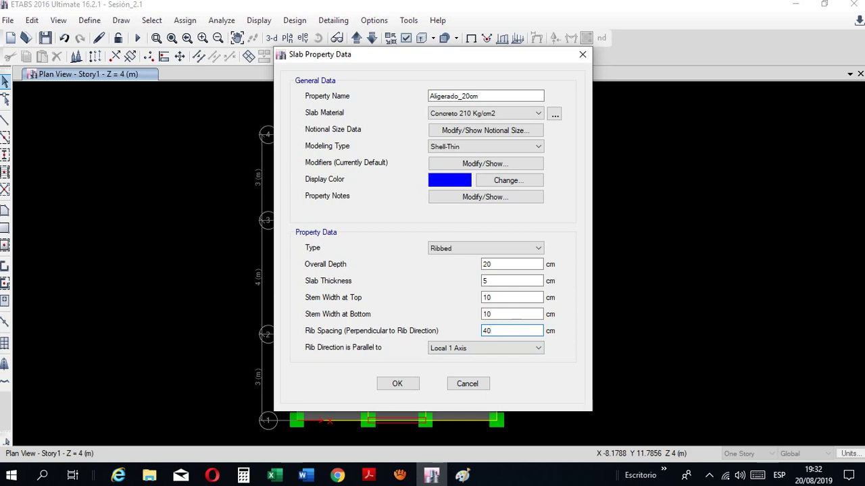
{"action": "key", "text": "Tab"}
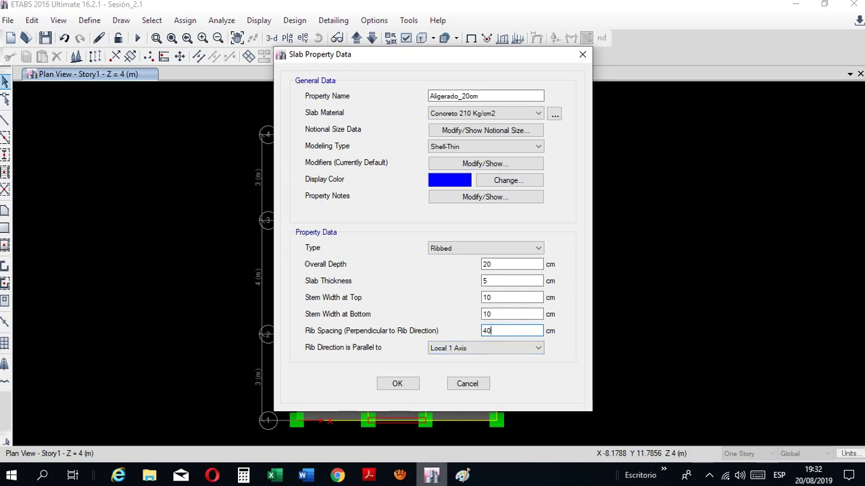
Switch to Paint and draw four slanted red lines across the ribbed slab's upper surface to show the rib direction
{"action": "left_click", "coordinate": [462, 475]}
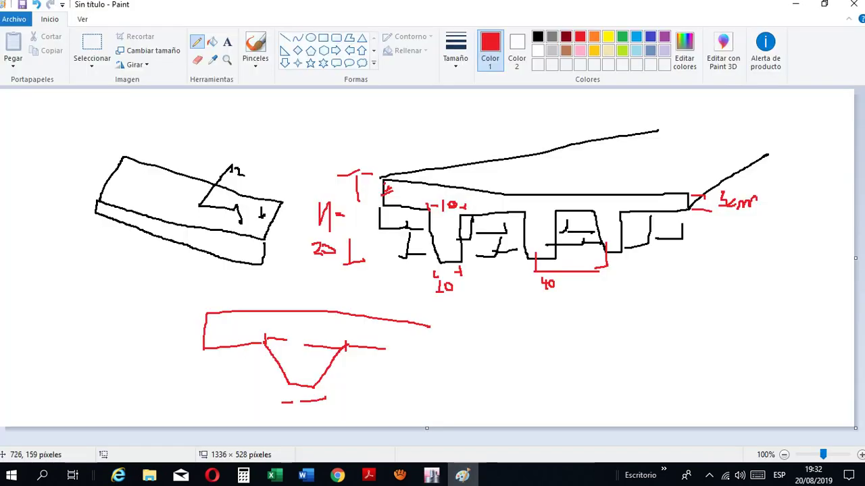
{"action": "left_click_drag", "start_coordinate": [451, 181], "coordinate": [574, 140]}
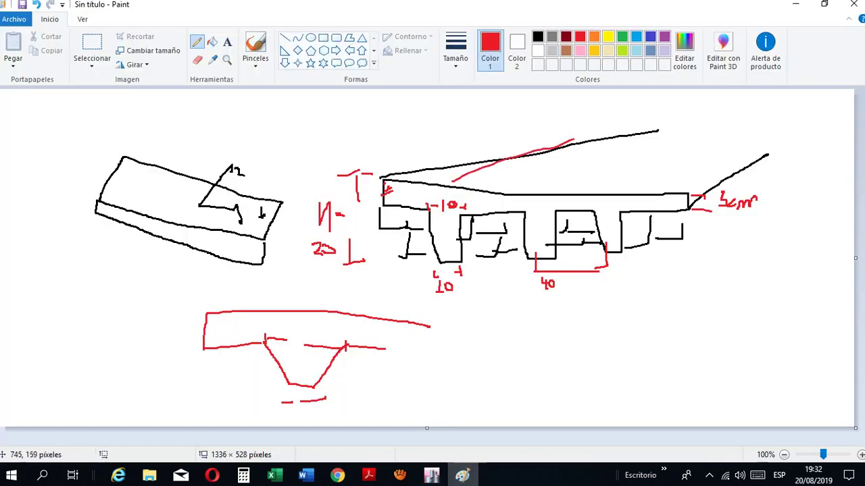
{"action": "left_click_drag", "start_coordinate": [454, 192], "coordinate": [572, 158]}
{"action": "left_click_drag", "start_coordinate": [534, 198], "coordinate": [647, 152]}
{"action": "left_click_drag", "start_coordinate": [602, 202], "coordinate": [728, 147]}
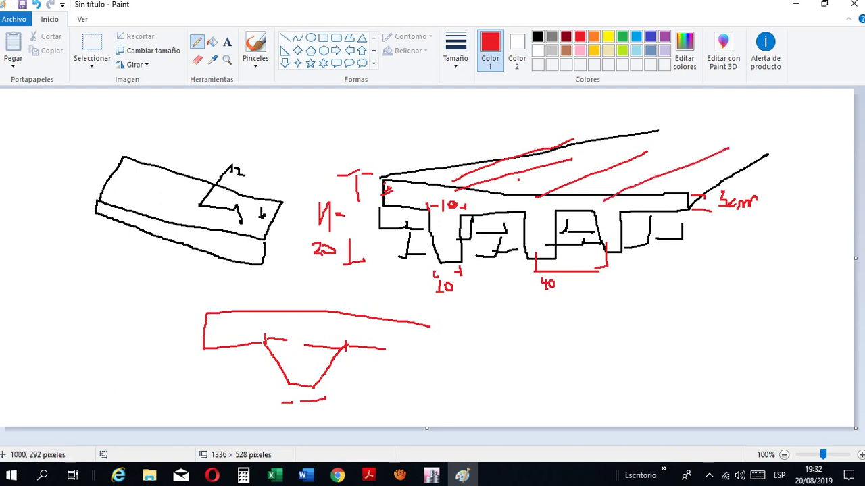
Sketch a horizontal and a diagonal red line beside the ribbed profile to illustrate the axis directions
{"action": "mouse_move", "coordinate": [663, 274]}
{"action": "left_mouse_down"}
{"action": "mouse_move", "coordinate": [739, 275]}
{"action": "mouse_move", "coordinate": [764, 263]}
{"action": "left_mouse_up"}
{"action": "mouse_move", "coordinate": [684, 266]}
{"action": "left_mouse_down"}
{"action": "mouse_move", "coordinate": [740, 224]}
{"action": "mouse_move", "coordinate": [748, 236]}
{"action": "mouse_move", "coordinate": [735, 259]}
{"action": "left_mouse_up"}
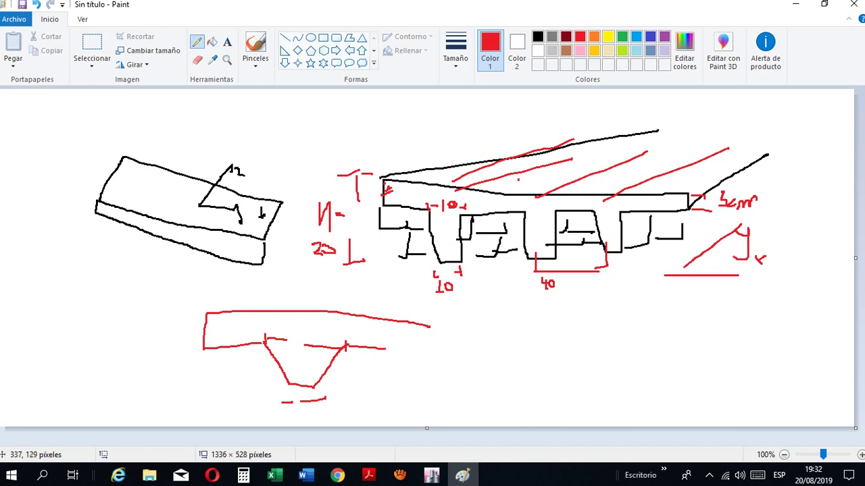
{"action": "left_click_drag", "start_coordinate": [200, 169], "coordinate": [240, 165]}
{"action": "left_click_drag", "start_coordinate": [691, 251], "coordinate": [732, 248]}
Return to ETABS and set the rib direction parallel to the Local 1 Axis
{"action": "left_click", "coordinate": [431, 476]}
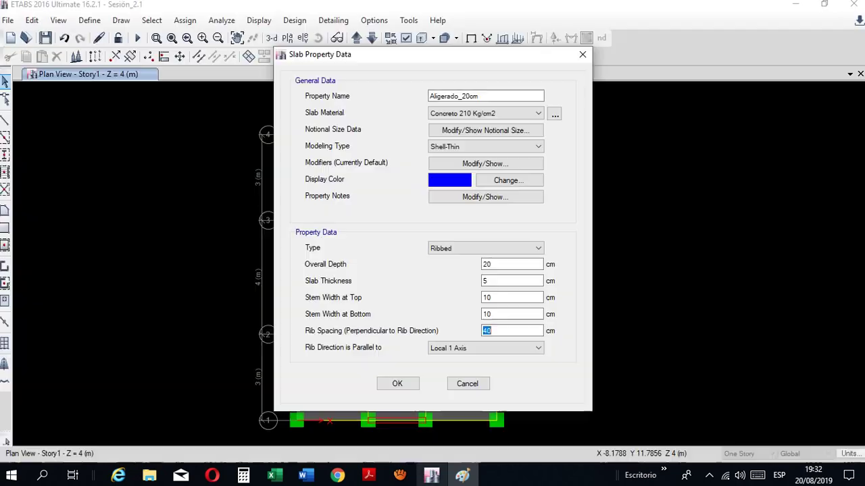
{"action": "left_click", "coordinate": [500, 348]}
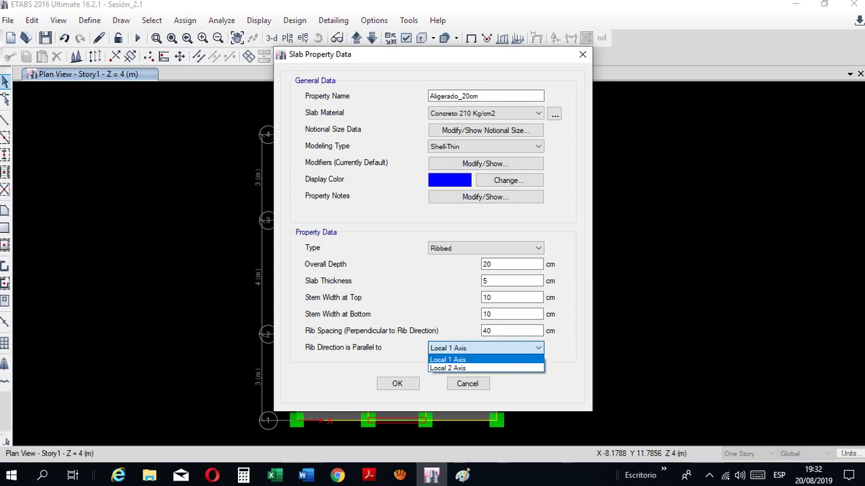
{"action": "left_click", "coordinate": [473, 360]}
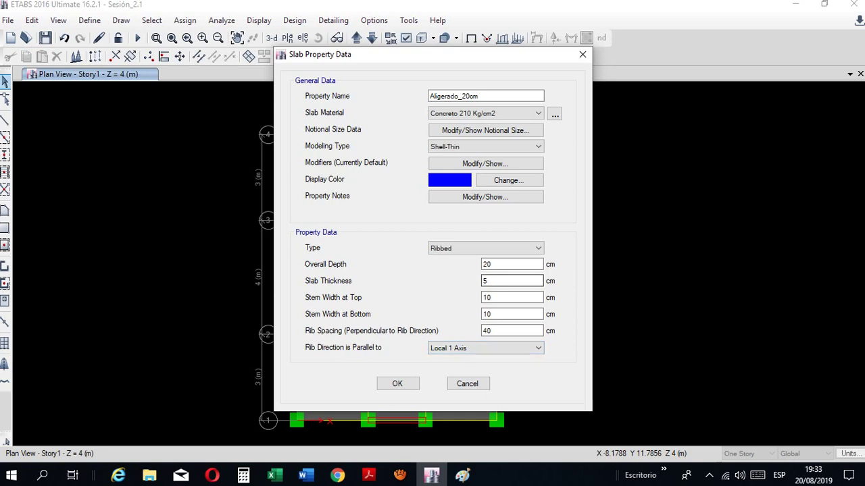
Accept the Aligerado_20cm slab property and save the model
{"action": "left_click", "coordinate": [505, 264]}
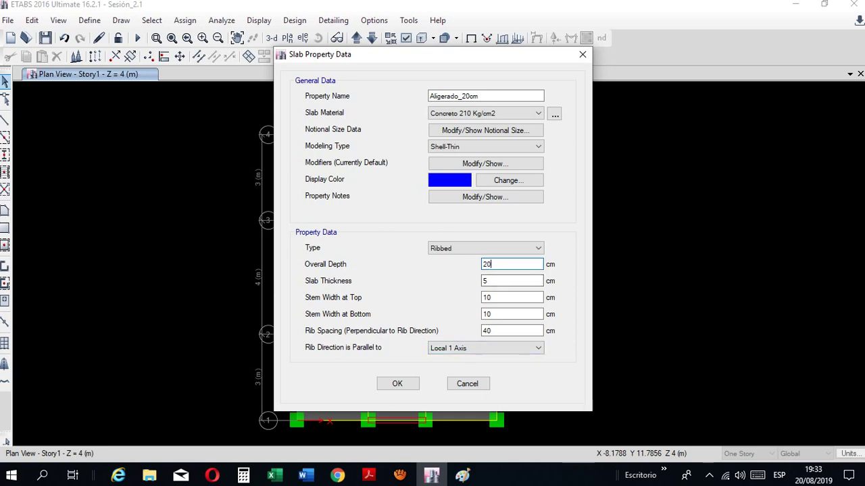
{"action": "left_click", "coordinate": [397, 383]}
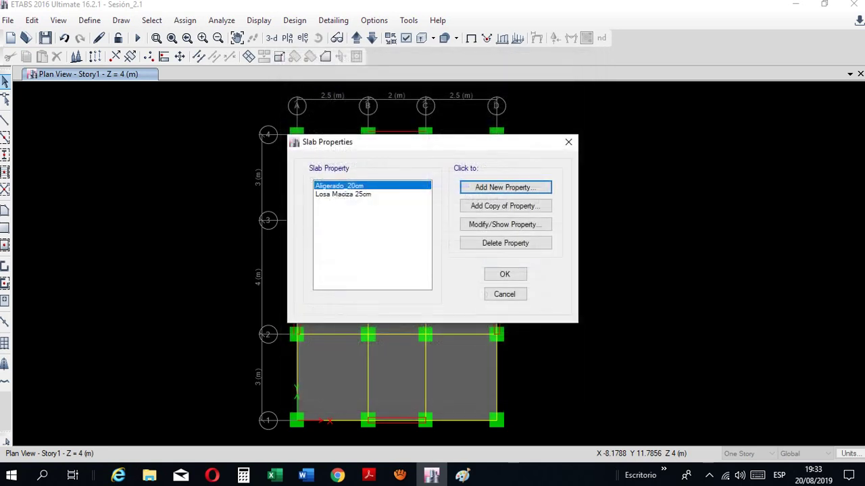
{"action": "left_click", "coordinate": [505, 273]}
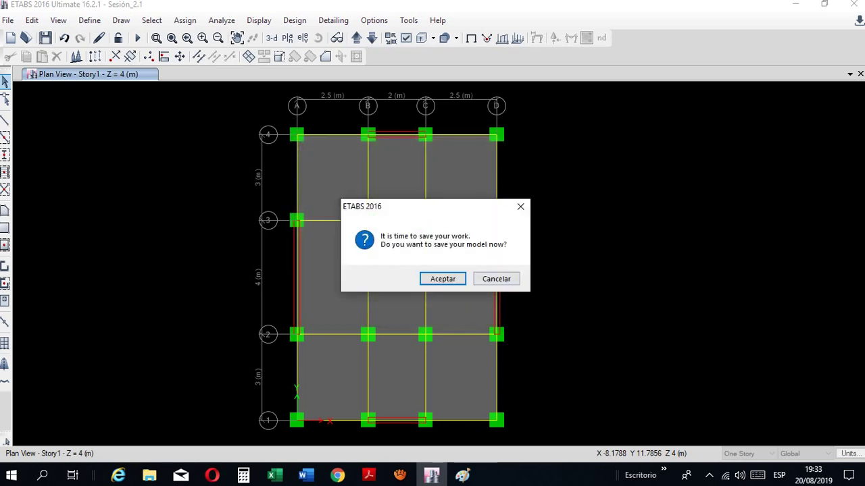
{"action": "left_click", "coordinate": [443, 279]}
Switch to the ETABS syllabus PDF and review the Chapter II items on Shell, Membrana and Plate elements and Deck versus Riber slabs
{"action": "left_click", "coordinate": [368, 475]}
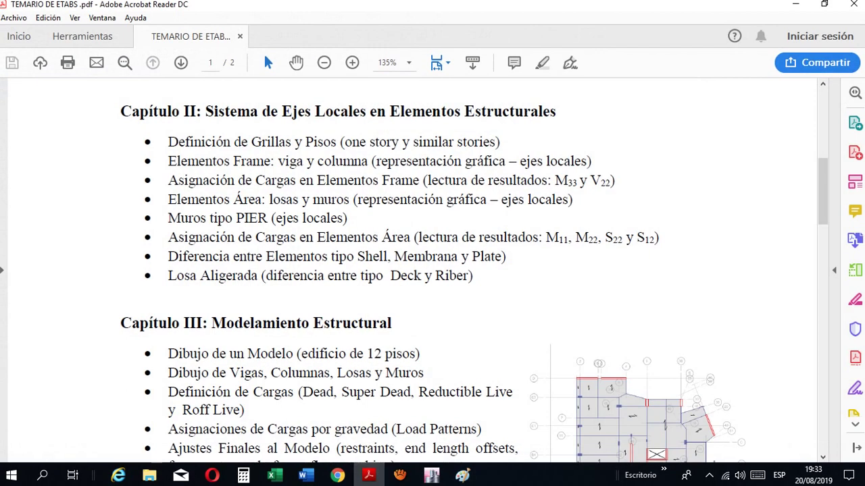
{"action": "left_click_drag", "start_coordinate": [168, 275], "coordinate": [258, 275]}
{"action": "left_click", "coordinate": [428, 275]}
{"action": "left_click_drag", "start_coordinate": [430, 276], "coordinate": [469, 276]}
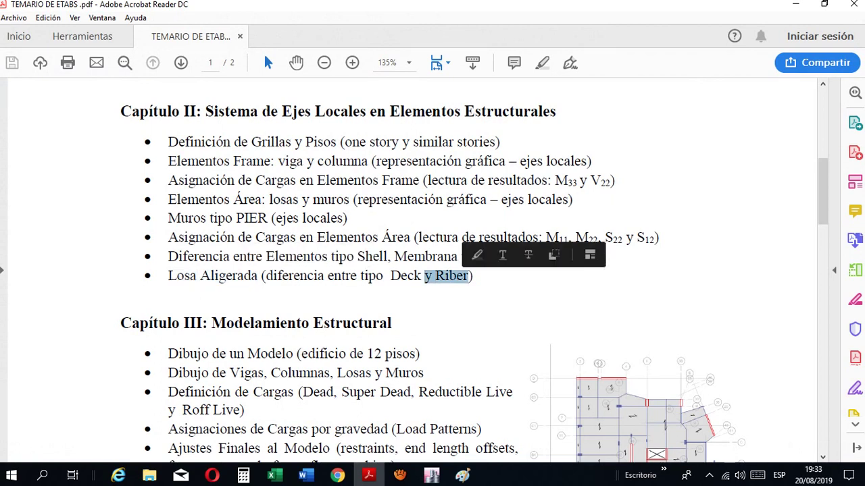
{"action": "left_click_drag", "start_coordinate": [357, 257], "coordinate": [387, 257]}
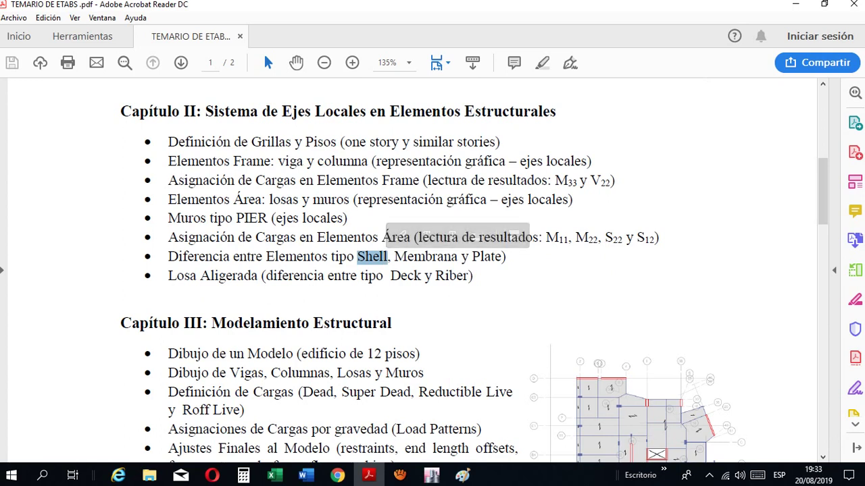
{"action": "left_click_drag", "start_coordinate": [390, 275], "coordinate": [458, 257]}
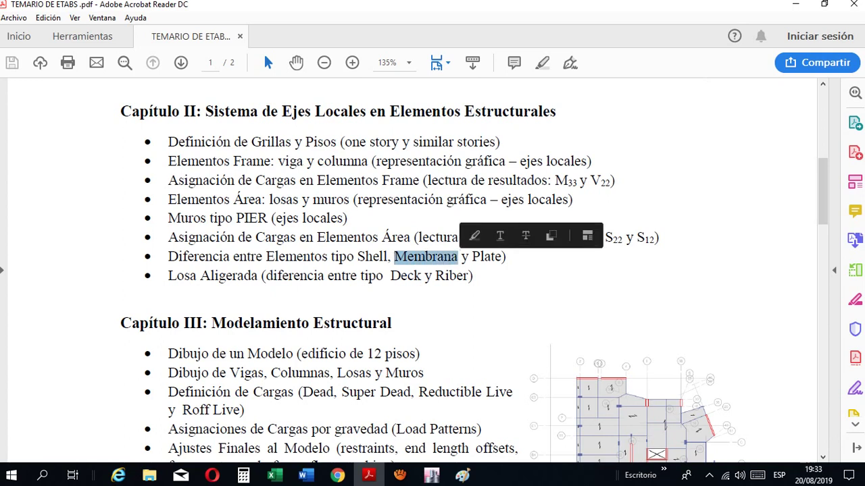
{"action": "left_click_drag", "start_coordinate": [167, 257], "coordinate": [469, 276]}
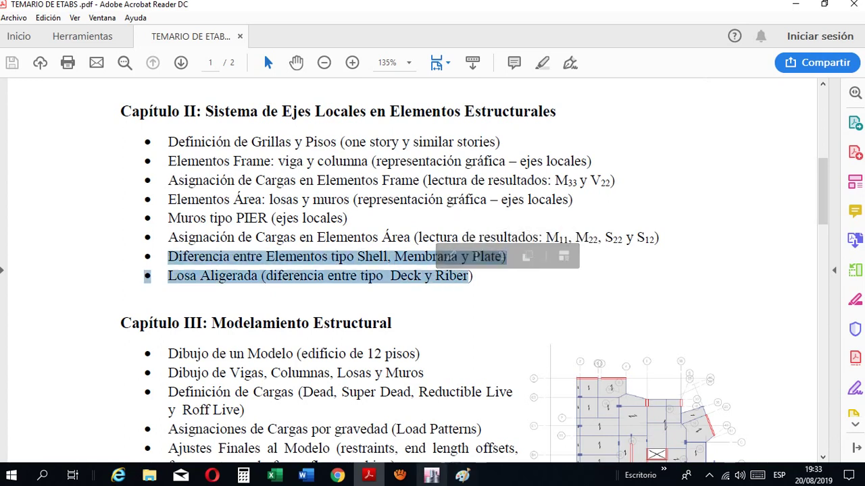
Switch to ETABS and examine the Deck1 deck property's data and its Filled Deck diagram, then close it without changes
{"action": "left_click", "coordinate": [433, 476]}
{"action": "left_click", "coordinate": [90, 20]}
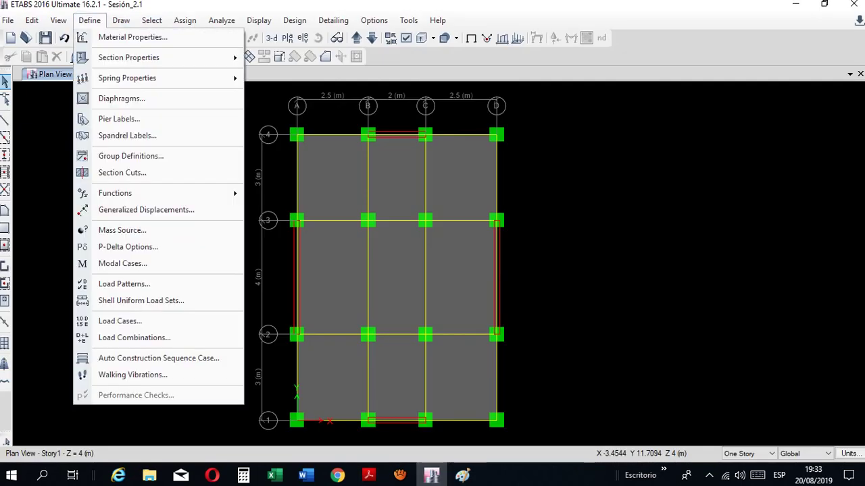
{"action": "mouse_move", "coordinate": [136, 57]}
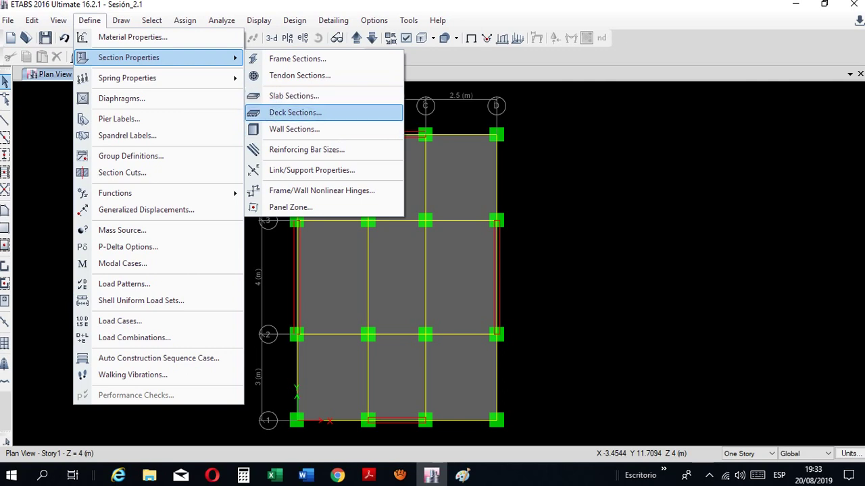
{"action": "left_click", "coordinate": [296, 113]}
{"action": "left_click_drag", "start_coordinate": [352, 142], "coordinate": [221, 120]}
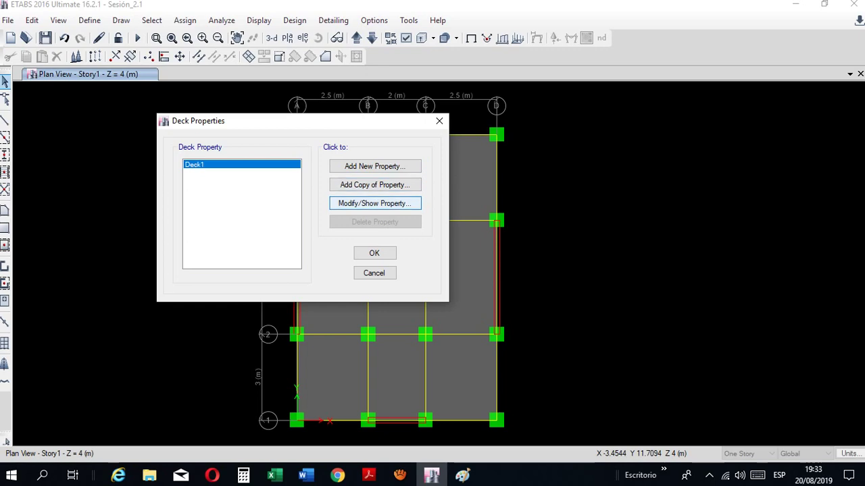
{"action": "left_click", "coordinate": [374, 203]}
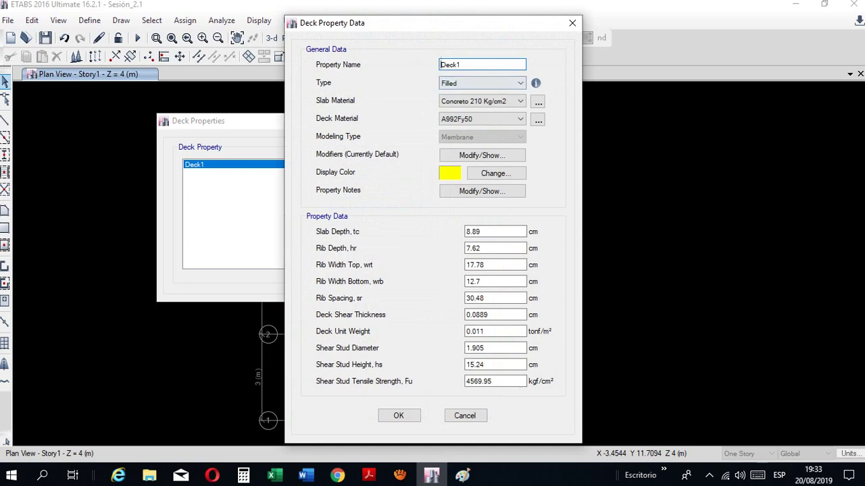
{"action": "mouse_move", "coordinate": [535, 83]}
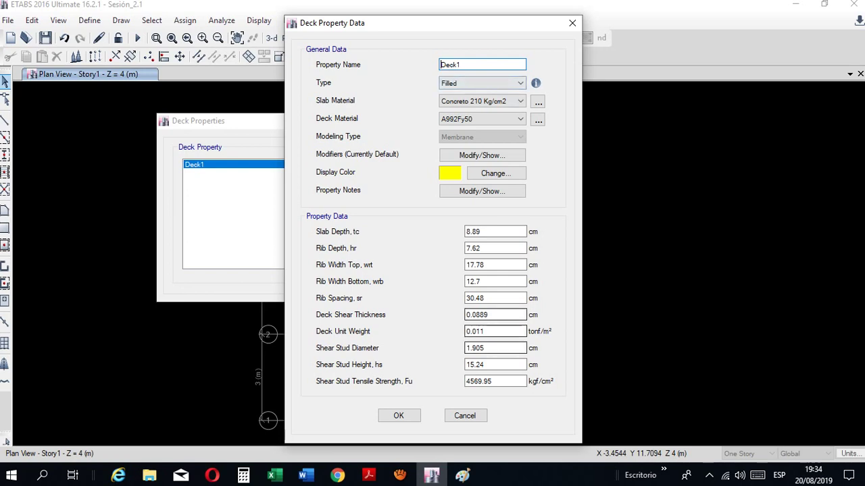
{"action": "left_click_drag", "start_coordinate": [432, 23], "coordinate": [433, 15]}
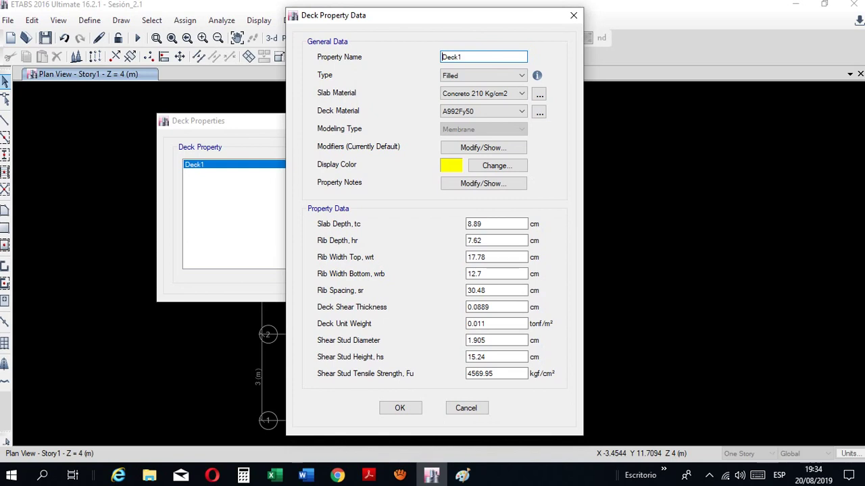
{"action": "mouse_move", "coordinate": [537, 76]}
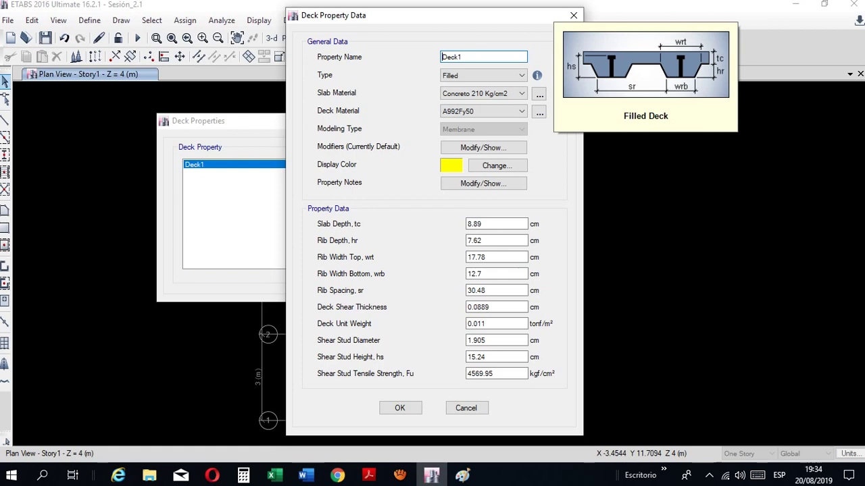
{"action": "left_click", "coordinate": [573, 15]}
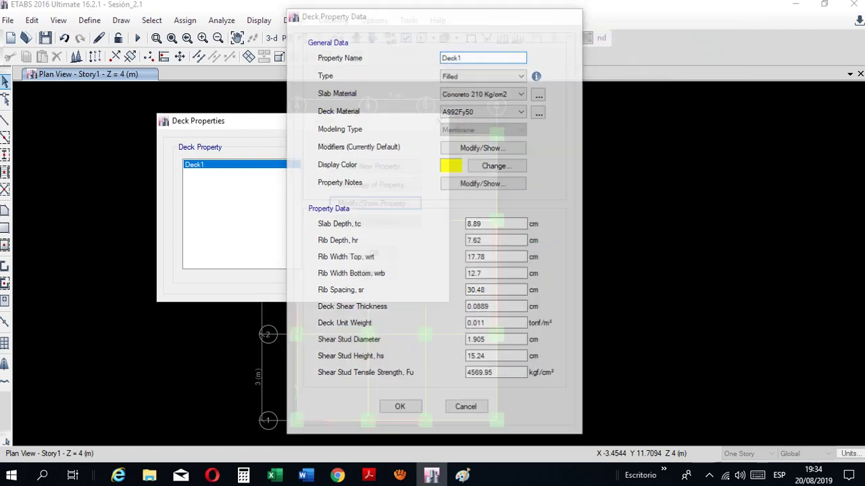
{"action": "left_click", "coordinate": [440, 123]}
Open the Aligerado_20cm slab property and review its overall depth, slab thickness, stem widths and rib spacing
{"action": "left_click", "coordinate": [89, 20]}
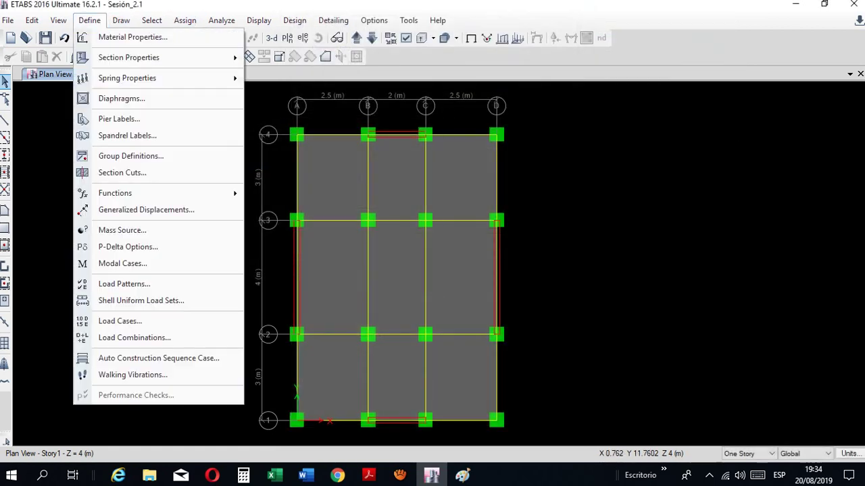
{"action": "mouse_move", "coordinate": [135, 58]}
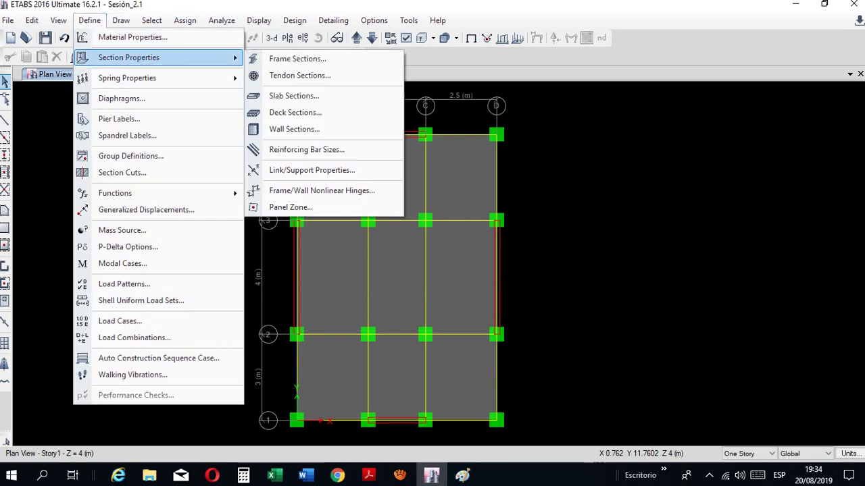
{"action": "left_click", "coordinate": [294, 96]}
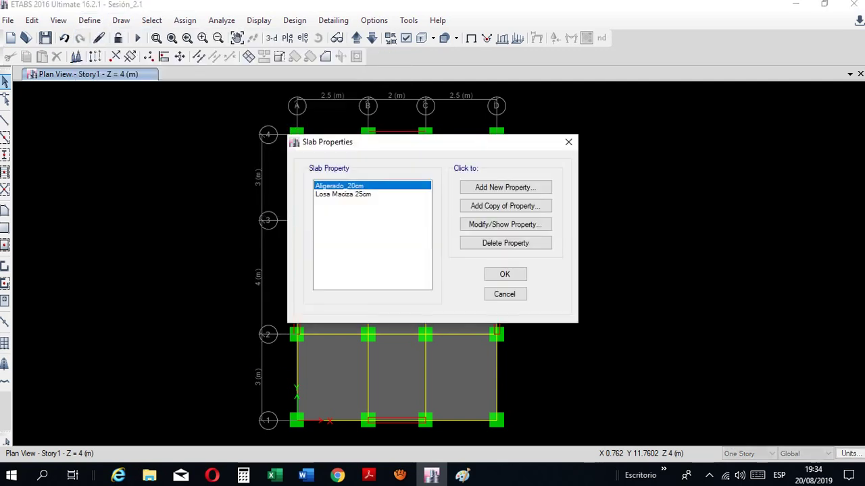
{"action": "left_click", "coordinate": [506, 224]}
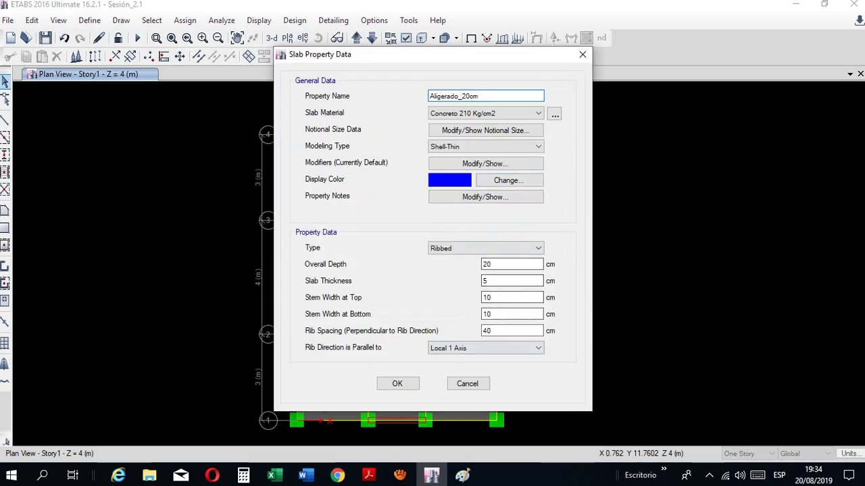
{"action": "left_click", "coordinate": [506, 264]}
{"action": "left_click", "coordinate": [507, 281]}
{"action": "left_click", "coordinate": [507, 298]}
{"action": "left_click", "coordinate": [506, 314]}
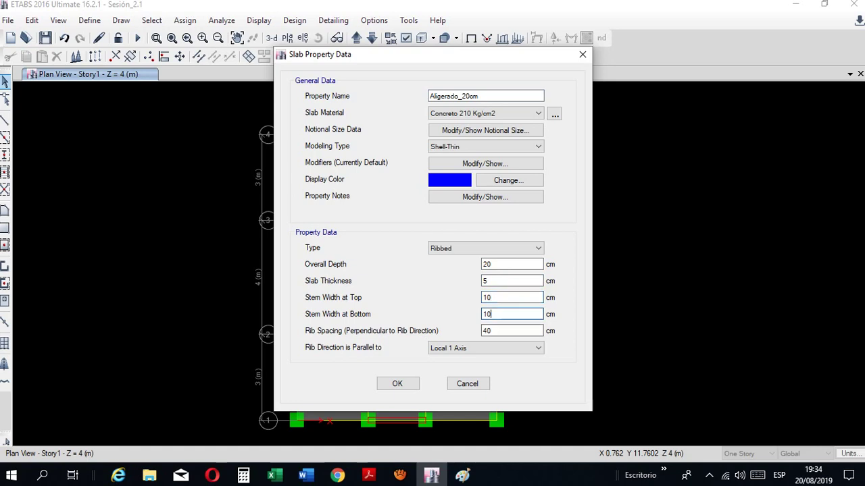
{"action": "left_click", "coordinate": [507, 331]}
Switch to Paint and sketch a red T-shaped rib section below the ribbed profile, with green hollow blocks on both sides of its stem
{"action": "left_click", "coordinate": [463, 475]}
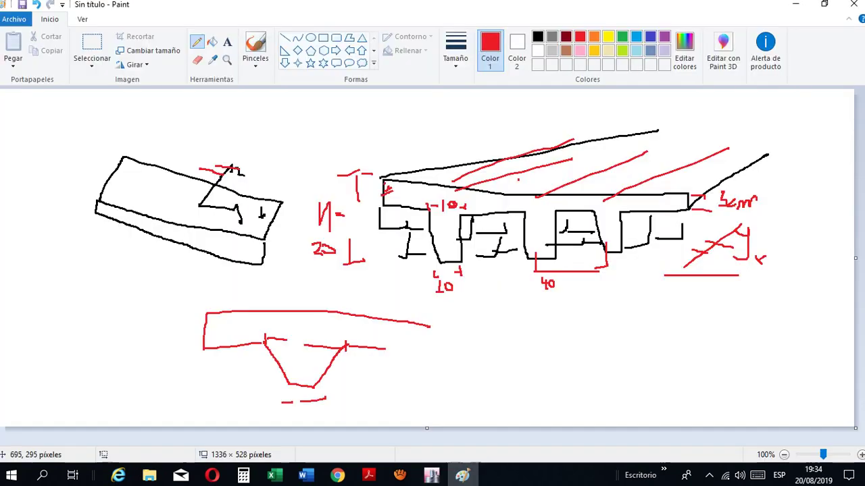
{"action": "mouse_move", "coordinate": [526, 361]}
{"action": "left_mouse_down"}
{"action": "mouse_move", "coordinate": [528, 384]}
{"action": "mouse_move", "coordinate": [555, 408]}
{"action": "mouse_move", "coordinate": [555, 364]}
{"action": "mouse_move", "coordinate": [588, 362]}
{"action": "left_mouse_up"}
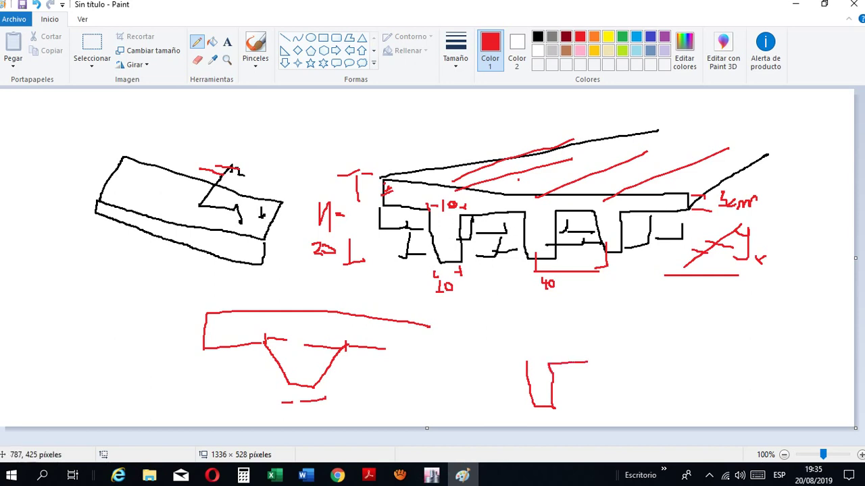
{"action": "mouse_move", "coordinate": [528, 362]}
{"action": "left_mouse_down"}
{"action": "mouse_move", "coordinate": [490, 363]}
{"action": "mouse_move", "coordinate": [484, 345]}
{"action": "mouse_move", "coordinate": [596, 345]}
{"action": "mouse_move", "coordinate": [595, 363]}
{"action": "left_mouse_up"}
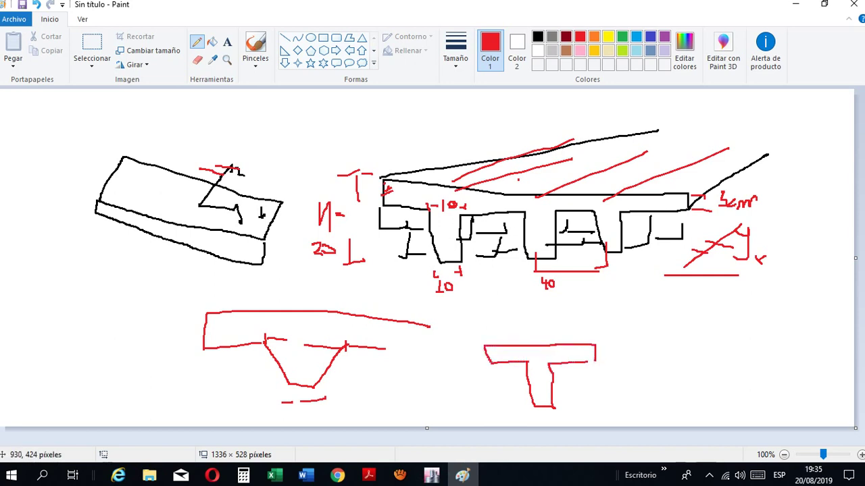
{"action": "left_click", "coordinate": [622, 36]}
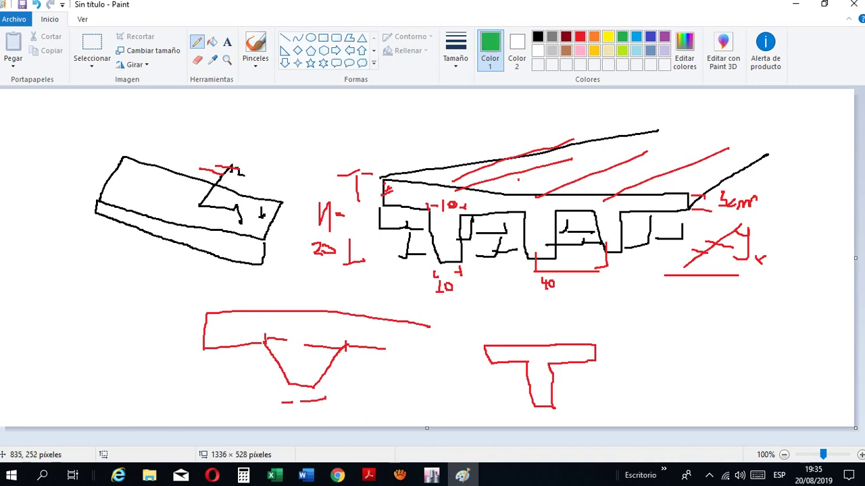
{"action": "mouse_move", "coordinate": [483, 363]}
{"action": "left_mouse_down"}
{"action": "mouse_move", "coordinate": [502, 379]}
{"action": "mouse_move", "coordinate": [503, 365]}
{"action": "mouse_move", "coordinate": [524, 366]}
{"action": "mouse_move", "coordinate": [486, 394]}
{"action": "mouse_move", "coordinate": [524, 397]}
{"action": "mouse_move", "coordinate": [565, 355]}
{"action": "mouse_move", "coordinate": [587, 369]}
{"action": "mouse_move", "coordinate": [554, 390]}
{"action": "mouse_move", "coordinate": [577, 391]}
{"action": "mouse_move", "coordinate": [568, 406]}
{"action": "mouse_move", "coordinate": [588, 405]}
{"action": "mouse_move", "coordinate": [586, 396]}
{"action": "left_mouse_up"}
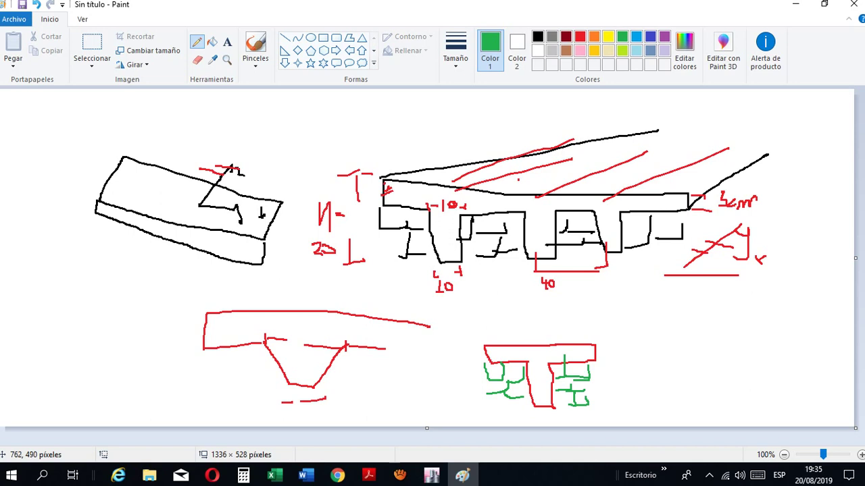
Return to ETABS and compare the Aligerado_20cm depth, thickness, stem width and rib spacing fields with the Paint sketch
{"action": "left_click", "coordinate": [431, 476]}
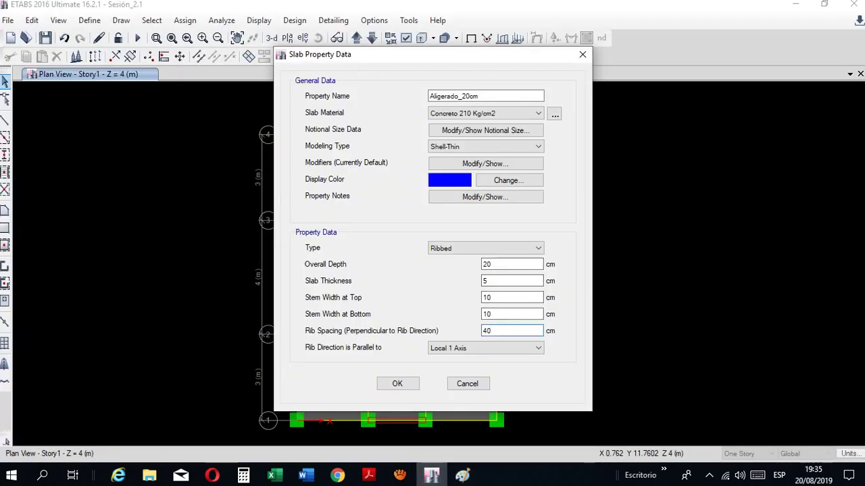
{"action": "left_click", "coordinate": [503, 264]}
{"action": "left_click", "coordinate": [503, 281]}
{"action": "left_click", "coordinate": [504, 298]}
{"action": "left_click", "coordinate": [503, 314]}
{"action": "left_click", "coordinate": [504, 331]}
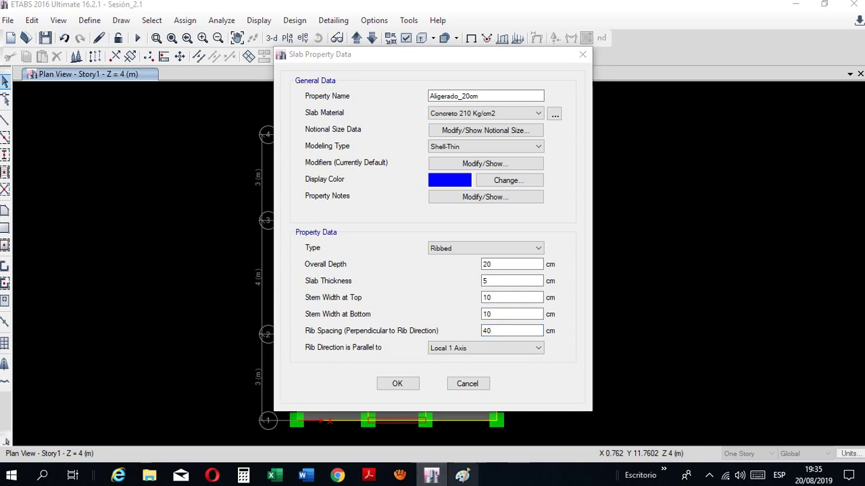
{"action": "left_click", "coordinate": [463, 476]}
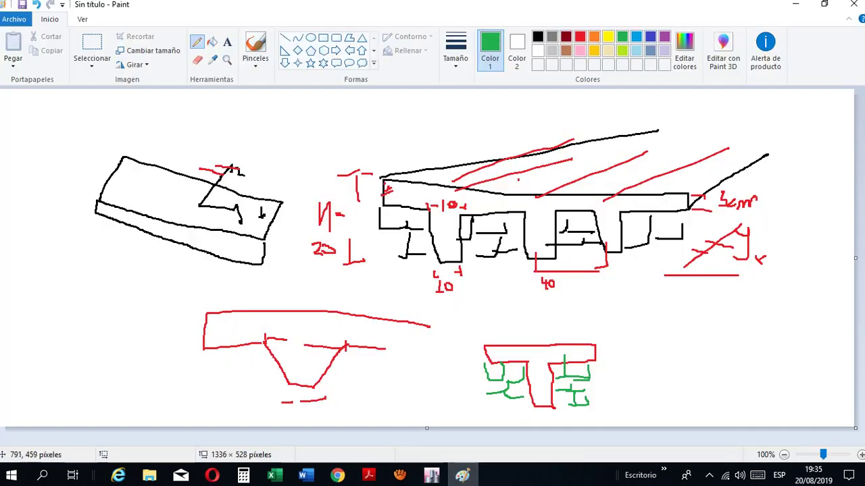
{"action": "left_click", "coordinate": [431, 476]}
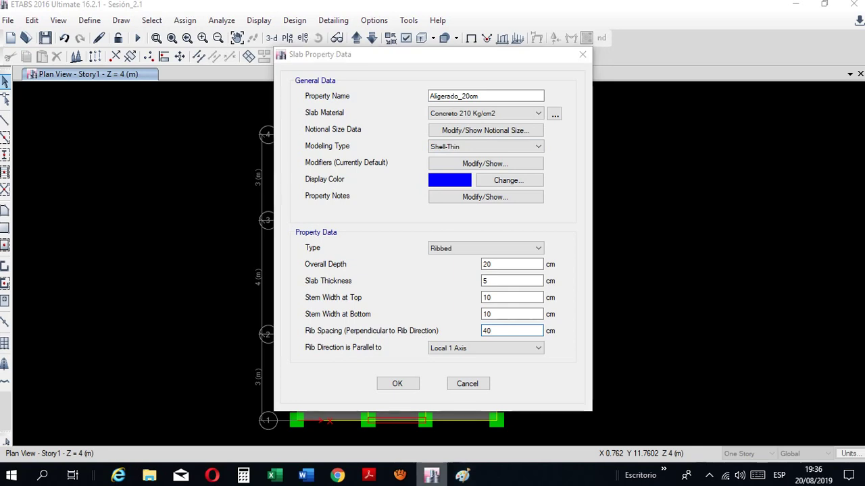
Switch to Paint and draw six green downward load arrows onto the upper surface of the ribbed slab sketch
{"action": "left_click", "coordinate": [462, 476]}
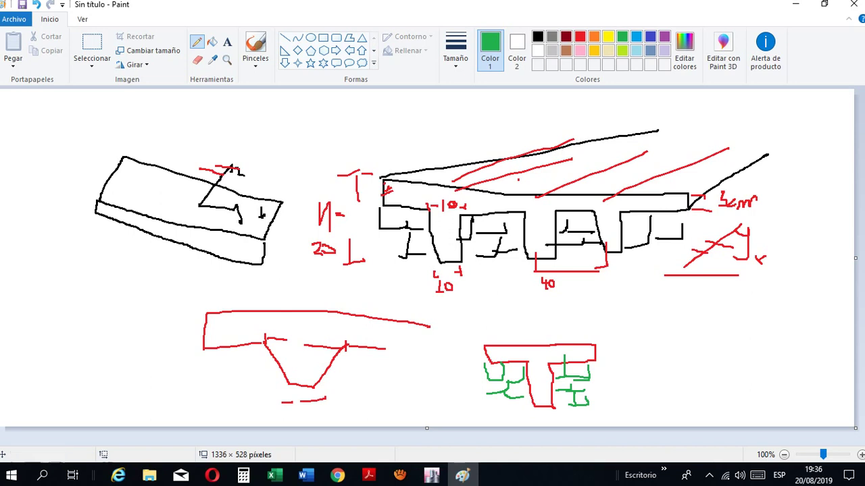
{"action": "mouse_move", "coordinate": [510, 120]}
{"action": "left_mouse_down"}
{"action": "mouse_move", "coordinate": [512, 177]}
{"action": "mouse_move", "coordinate": [522, 178]}
{"action": "left_mouse_up"}
{"action": "left_click_drag", "start_coordinate": [535, 122], "coordinate": [538, 179]}
{"action": "mouse_move", "coordinate": [565, 116]}
{"action": "left_mouse_down"}
{"action": "mouse_move", "coordinate": [579, 181]}
{"action": "mouse_move", "coordinate": [590, 182]}
{"action": "left_mouse_up"}
{"action": "left_click_drag", "start_coordinate": [596, 122], "coordinate": [607, 181]}
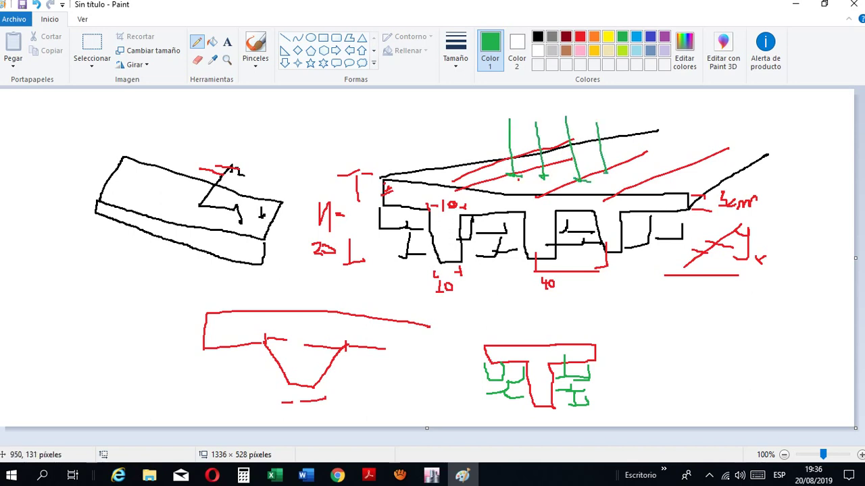
{"action": "left_click_drag", "start_coordinate": [622, 109], "coordinate": [641, 181]}
{"action": "left_click_drag", "start_coordinate": [654, 109], "coordinate": [674, 173]}
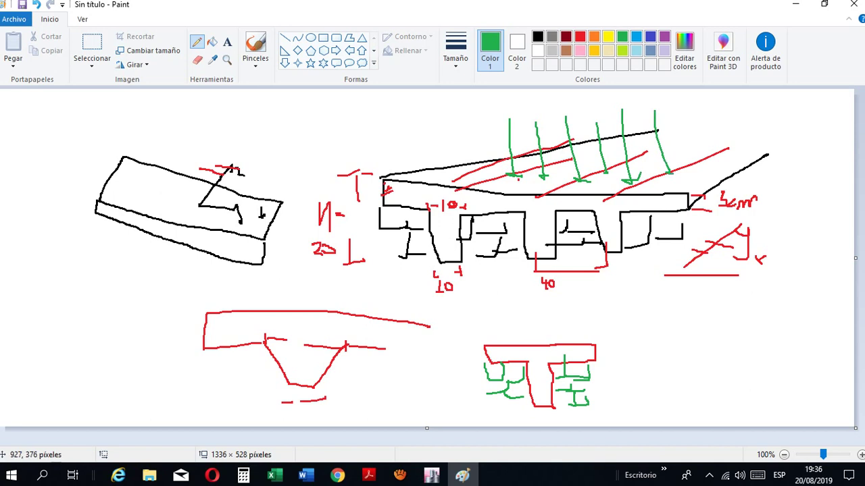
Label the green blocks with a handwritten area load w = T/m² and link it to the slab's load arrows with a curved arrow
{"action": "mouse_move", "coordinate": [594, 388]}
{"action": "left_mouse_down"}
{"action": "mouse_move", "coordinate": [633, 388]}
{"action": "mouse_move", "coordinate": [677, 370]}
{"action": "mouse_move", "coordinate": [704, 376]}
{"action": "mouse_move", "coordinate": [712, 356]}
{"action": "left_mouse_up"}
{"action": "mouse_move", "coordinate": [718, 350]}
{"action": "left_mouse_down"}
{"action": "mouse_move", "coordinate": [720, 376]}
{"action": "mouse_move", "coordinate": [739, 369]}
{"action": "mouse_move", "coordinate": [741, 345]}
{"action": "left_mouse_up"}
{"action": "left_click_drag", "start_coordinate": [747, 319], "coordinate": [751, 340]}
{"action": "mouse_move", "coordinate": [811, 331]}
{"action": "left_mouse_down"}
{"action": "mouse_move", "coordinate": [835, 216]}
{"action": "mouse_move", "coordinate": [690, 114]}
{"action": "mouse_move", "coordinate": [661, 136]}
{"action": "left_mouse_up"}
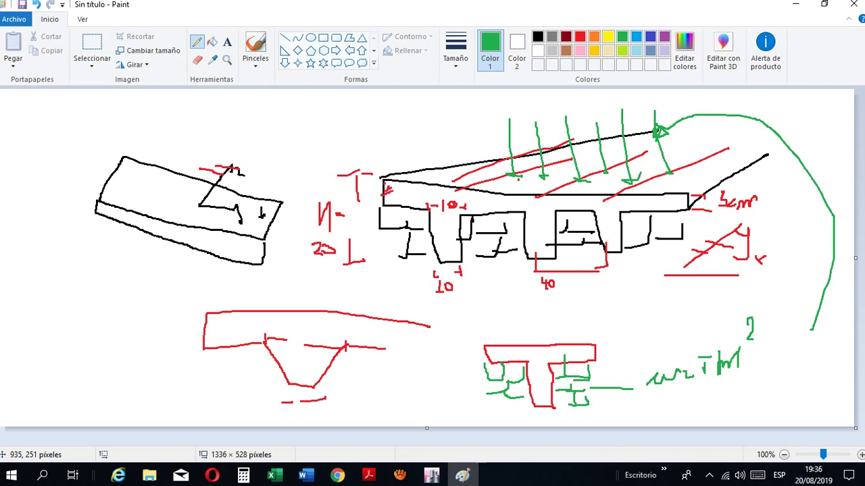
Return to ETABS and accept the Aligerado_20cm slab data and the slab properties list
{"action": "left_click", "coordinate": [431, 475]}
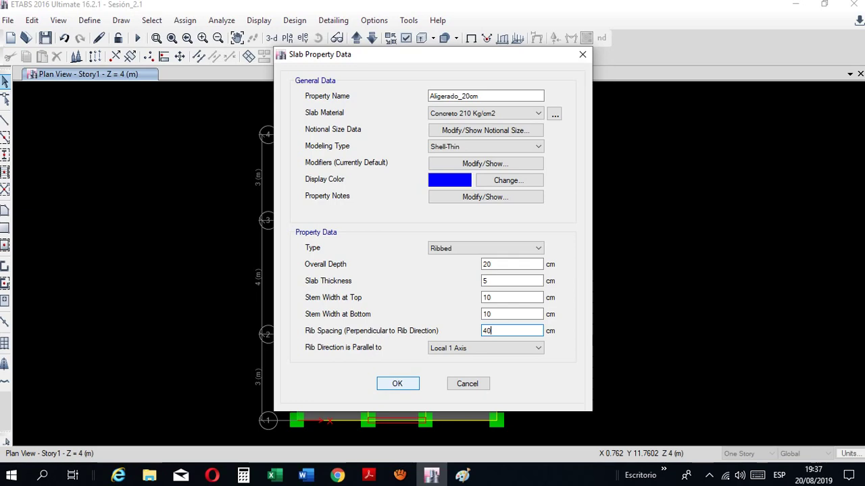
{"action": "key", "text": "Return"}
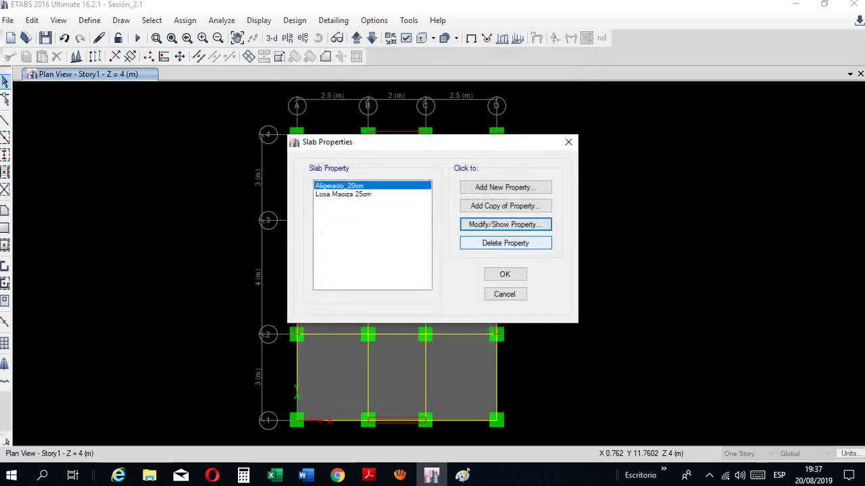
{"action": "left_click", "coordinate": [502, 272]}
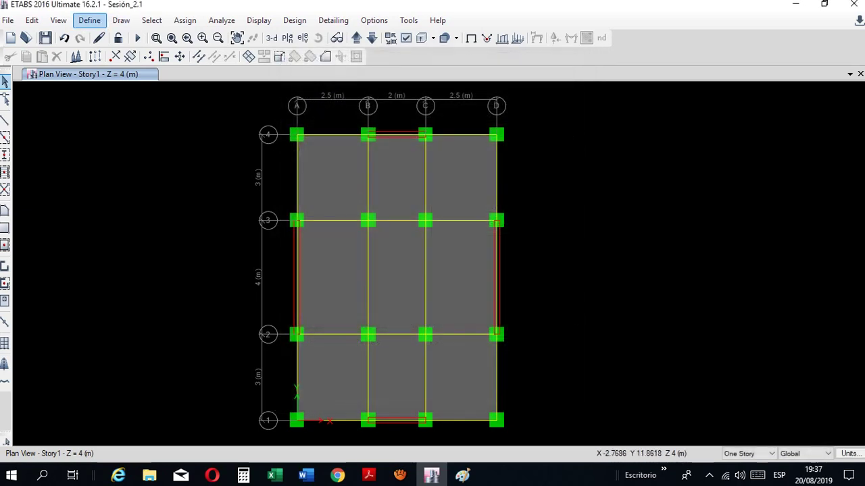
Open the Deck1 deck property for editing, rename it Aligerada_20cm and keep its type as Filled
{"action": "left_click", "coordinate": [89, 20]}
{"action": "mouse_move", "coordinate": [169, 57]}
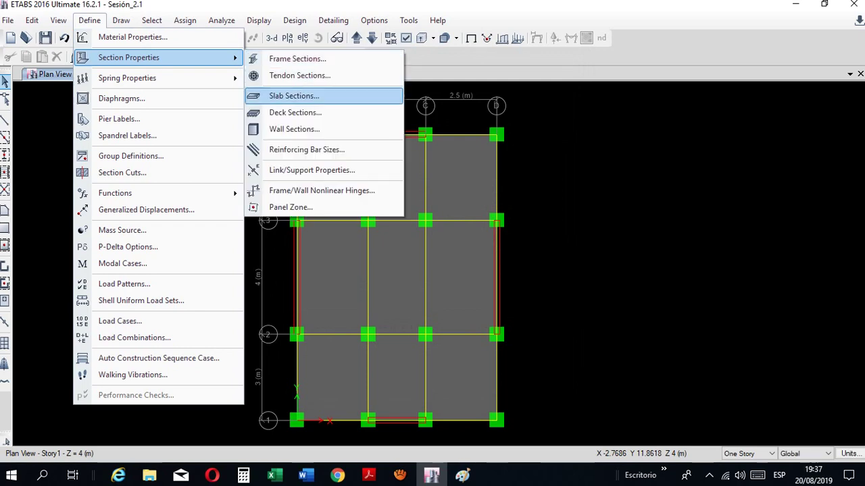
{"action": "left_click", "coordinate": [295, 112]}
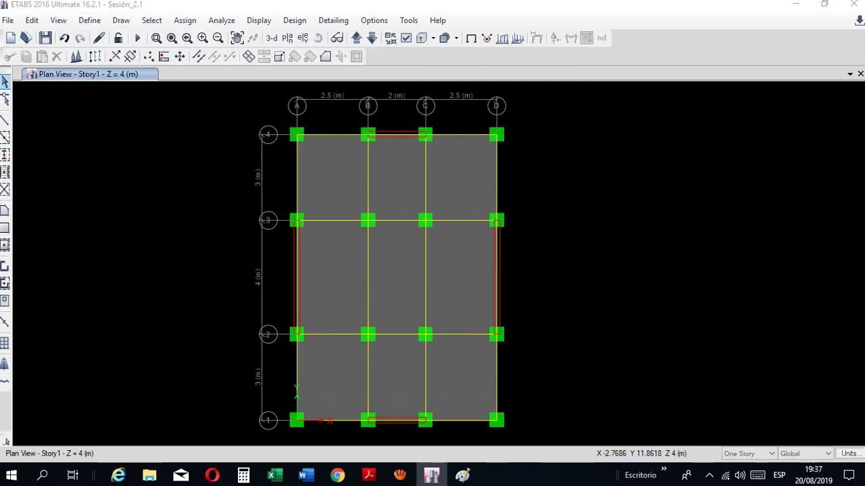
{"action": "left_click", "coordinate": [505, 225]}
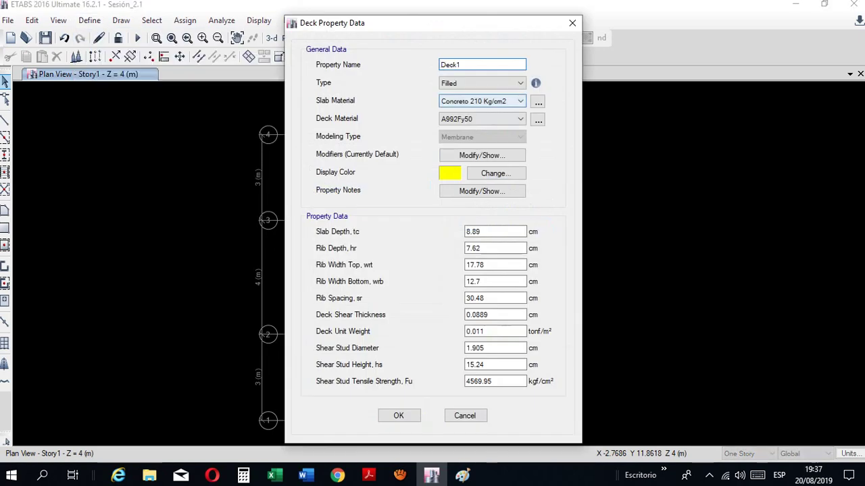
{"action": "double_click", "coordinate": [451, 65]}
{"action": "type", "text": "A"}
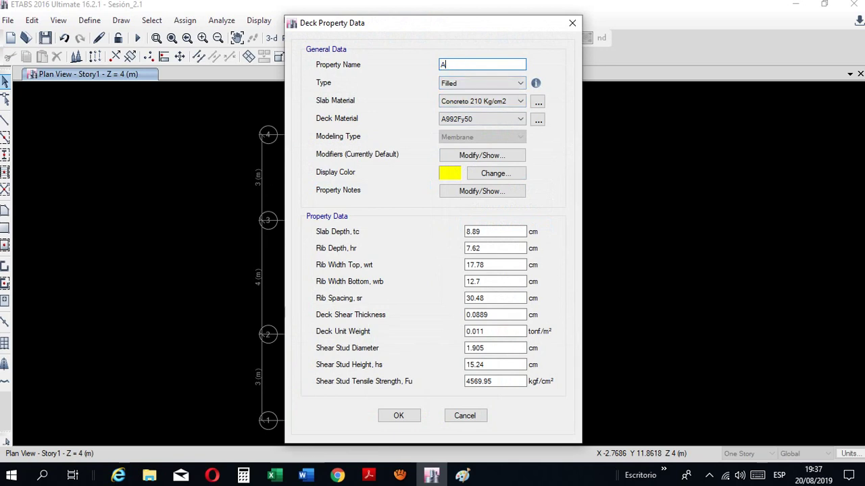
{"action": "type", "text": "ligerada_20cm"}
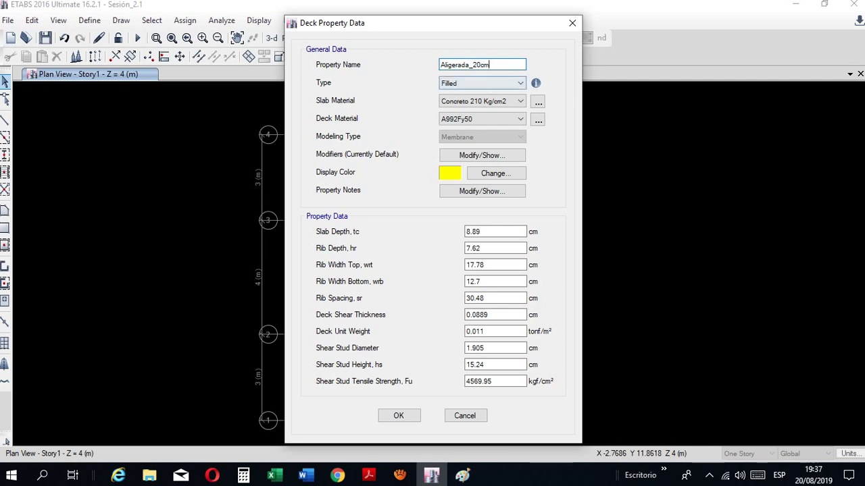
{"action": "left_click", "coordinate": [482, 83]}
{"action": "left_click", "coordinate": [482, 83]}
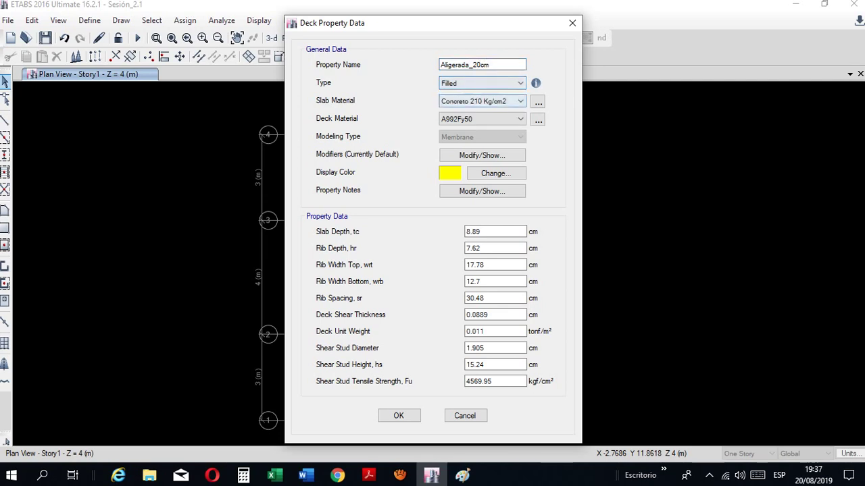
Set the Aligerada_20cm deck's slab depth tc to 5 cm and rib depth hr to 15 cm, following the Filled Deck diagram
{"action": "mouse_move", "coordinate": [536, 83]}
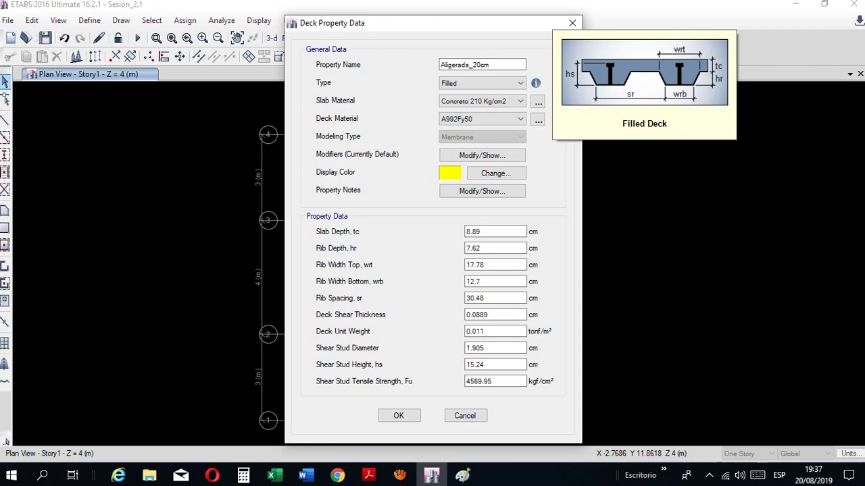
{"action": "mouse_move", "coordinate": [535, 83]}
{"action": "left_click_drag", "start_coordinate": [483, 232], "coordinate": [465, 232]}
{"action": "type", "text": "5"}
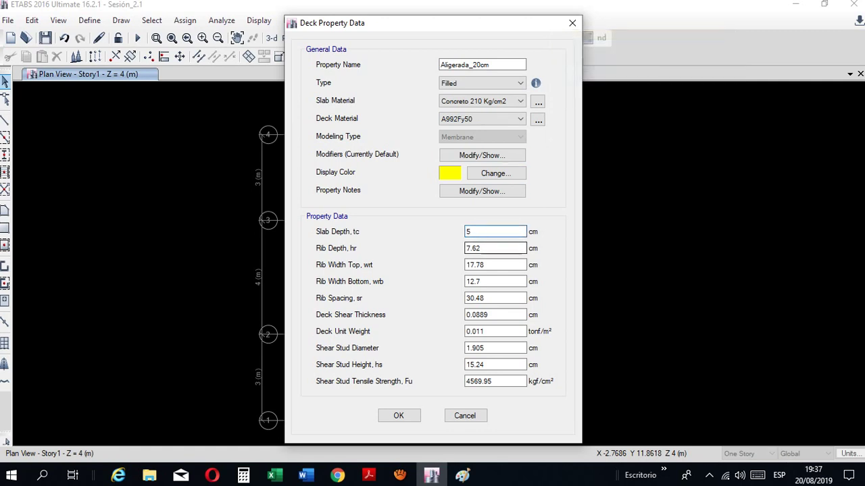
{"action": "mouse_move", "coordinate": [536, 83]}
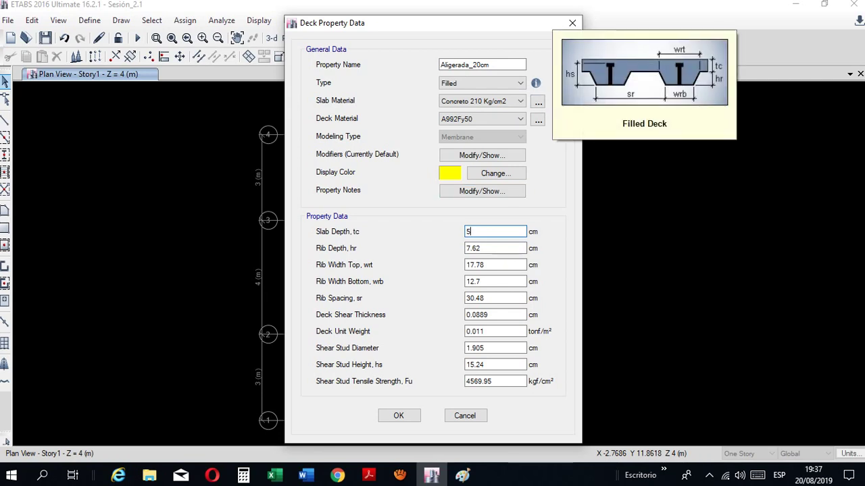
{"action": "key", "text": "Tab"}
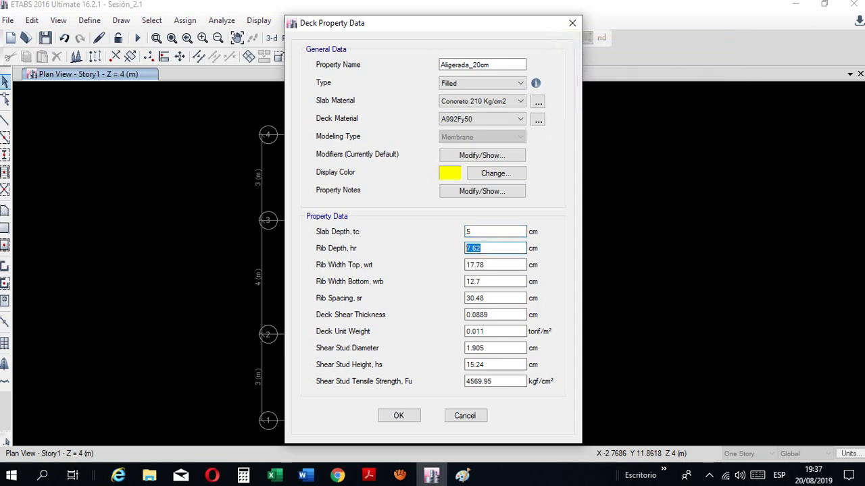
{"action": "type", "text": "15"}
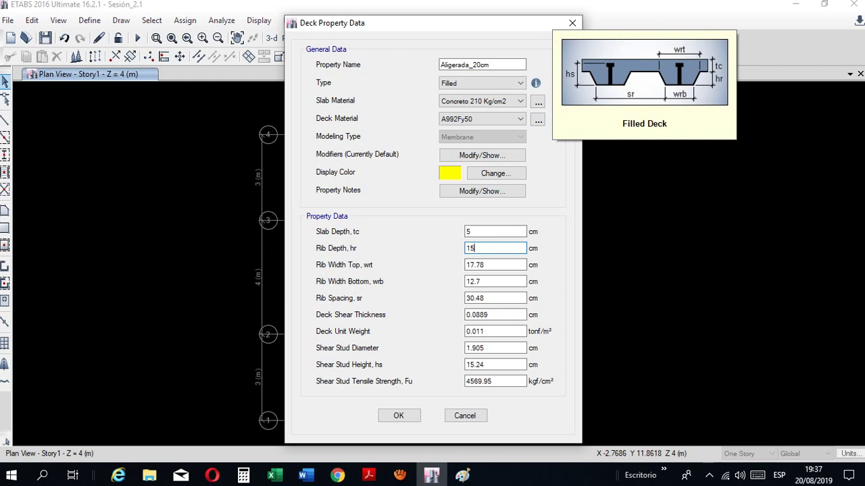
Set the deck's rib width to 10 cm at both top and bottom, and the rib spacing sr to 40 cm
{"action": "key", "text": "Tab"}
{"action": "type", "text": "1"}
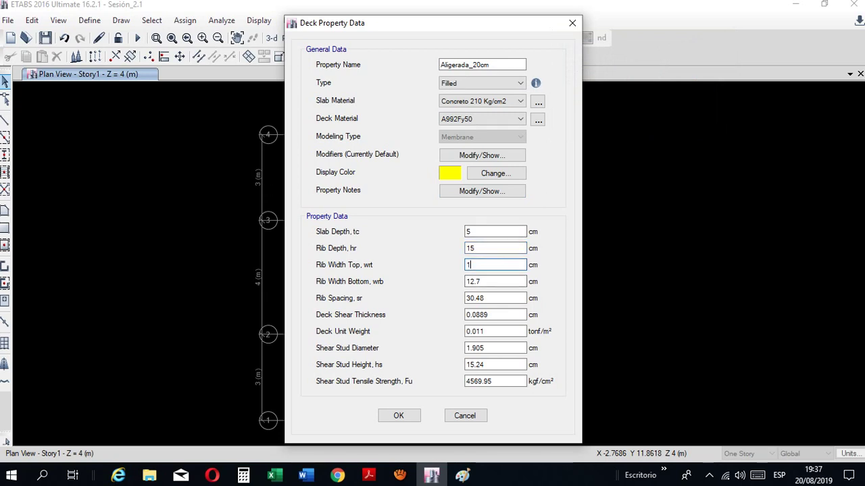
{"action": "type", "text": "0"}
{"action": "key", "text": "Tab"}
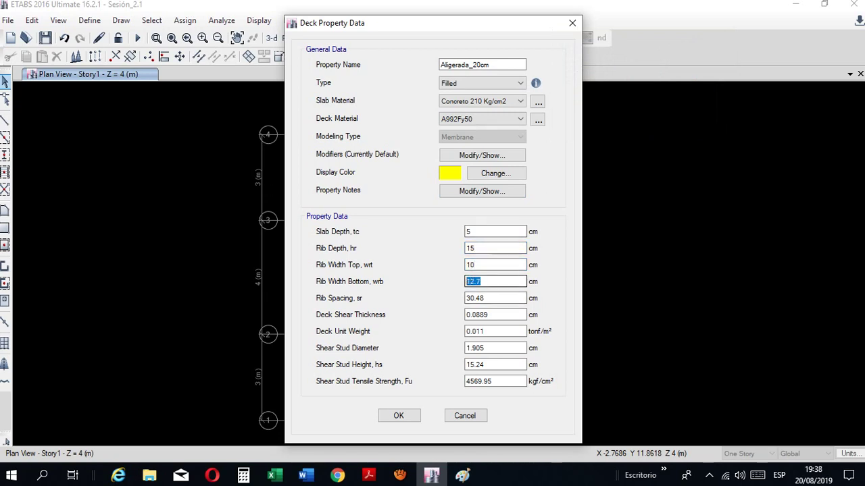
{"action": "type", "text": "10"}
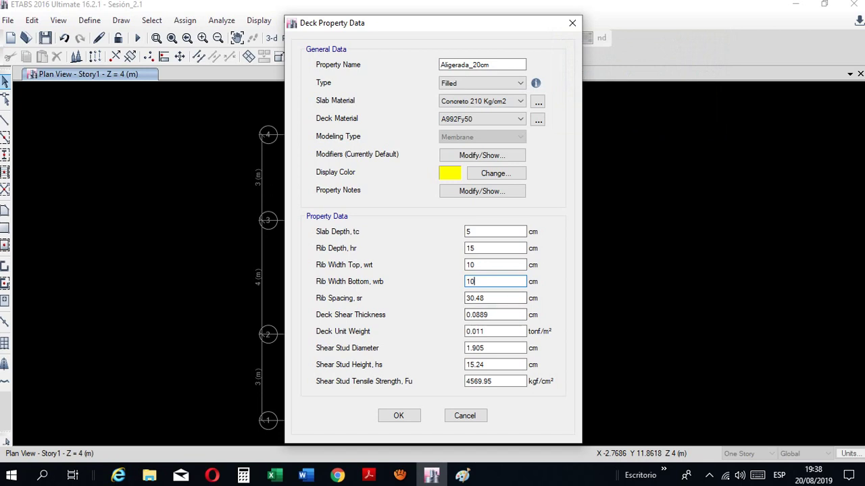
{"action": "key", "text": "Tab"}
{"action": "type", "text": "40"}
{"action": "key", "text": "Tab"}
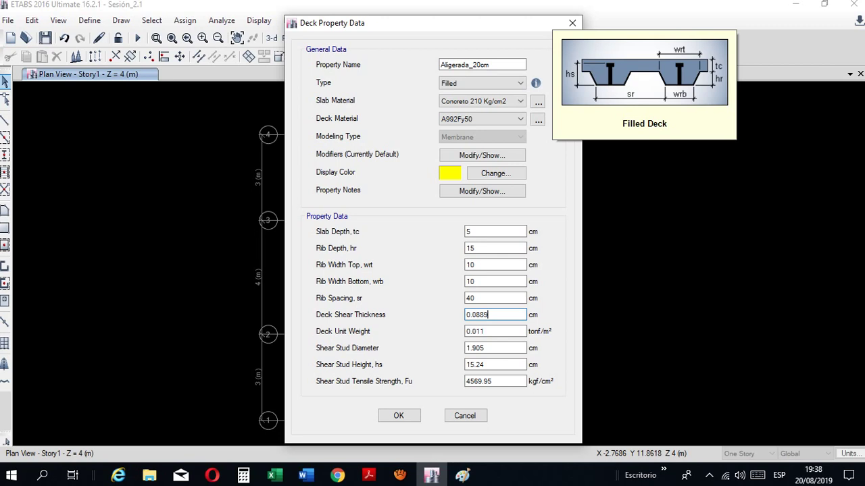
Set the deck shear thickness to 0.0000001 cm, then accept the deck data and the deck properties list
{"action": "key", "text": "BackSpace"}
{"action": "key", "text": "BackSpace"}
{"action": "key", "text": "BackSpace"}
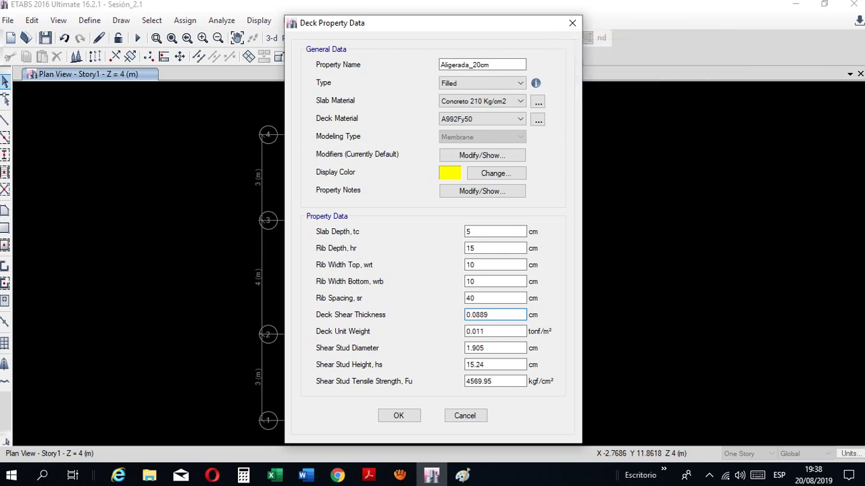
{"action": "type", "text": "000001"}
{"action": "left_click", "coordinate": [485, 331]}
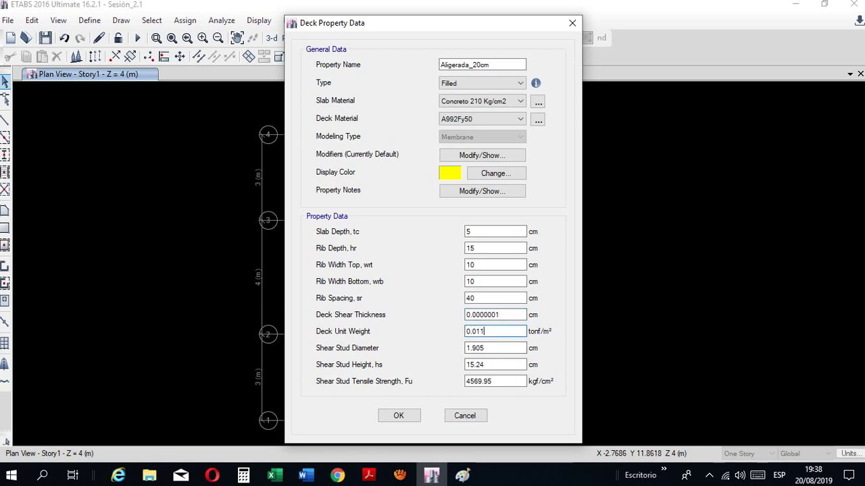
{"action": "left_click", "coordinate": [503, 315]}
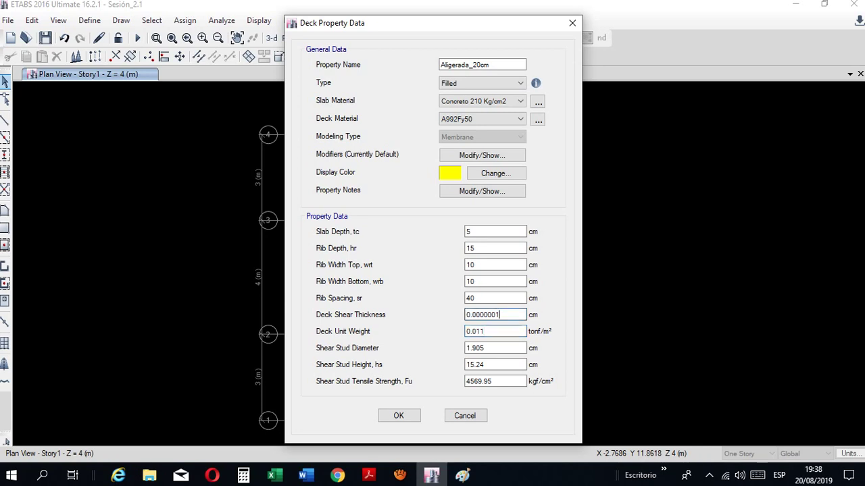
{"action": "left_click_drag", "start_coordinate": [498, 331], "coordinate": [464, 332]}
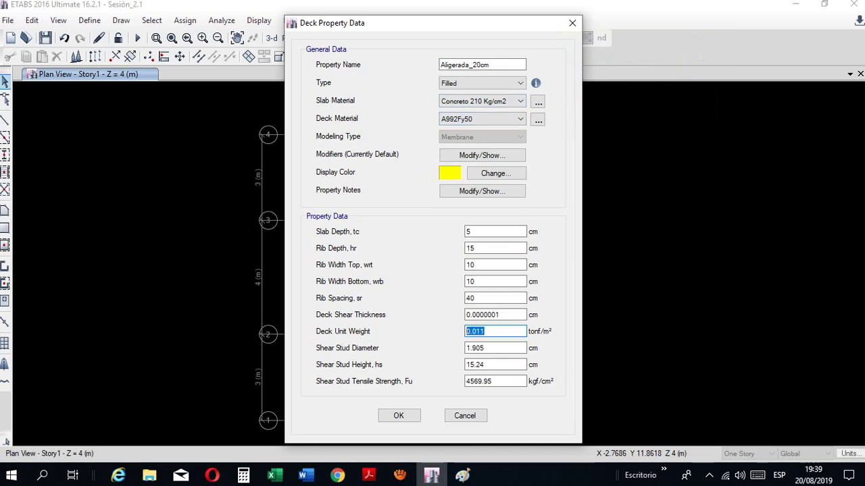
{"action": "left_click", "coordinate": [398, 415]}
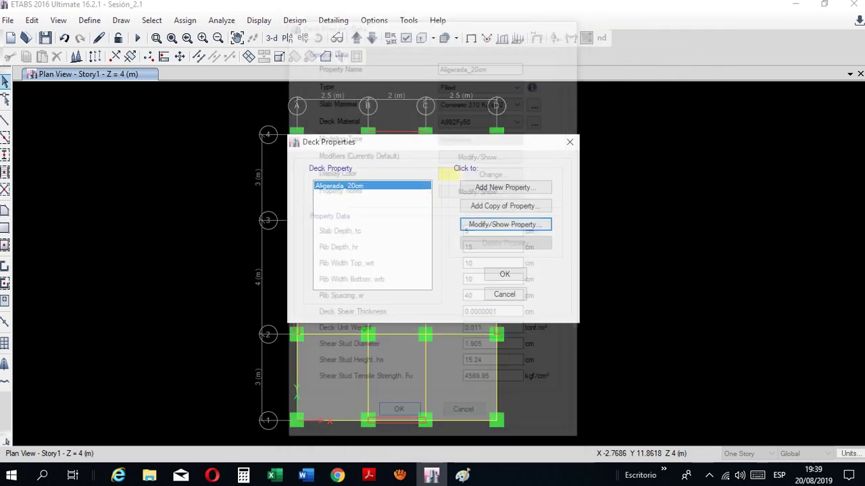
{"action": "left_click", "coordinate": [499, 274]}
{"action": "mouse_move", "coordinate": [554, 295]}
{"action": "middle_mouse_down"}
{"action": "mouse_move", "coordinate": [536, 276]}
{"action": "mouse_move", "coordinate": [546, 281]}
{"action": "middle_mouse_up"}
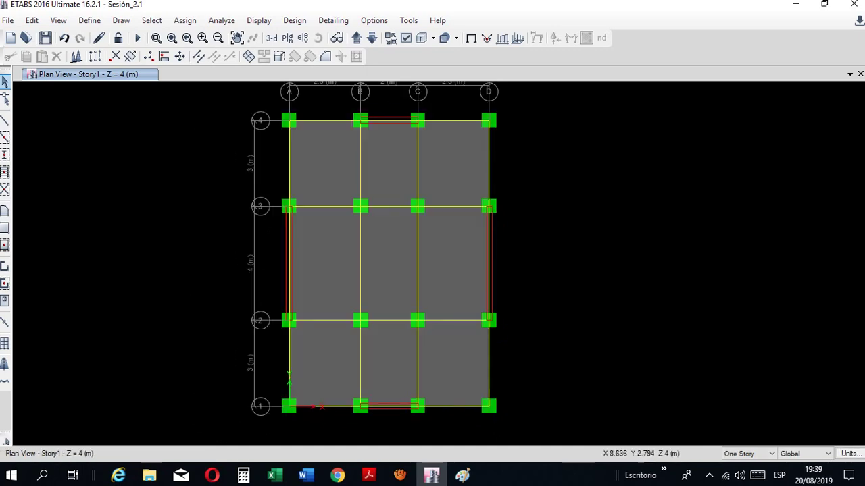
Switch to File Explorer and open Modelo_Riber_20cm.EDB from the Clase_2.1 folder in ETABS
{"action": "left_click", "coordinate": [149, 475]}
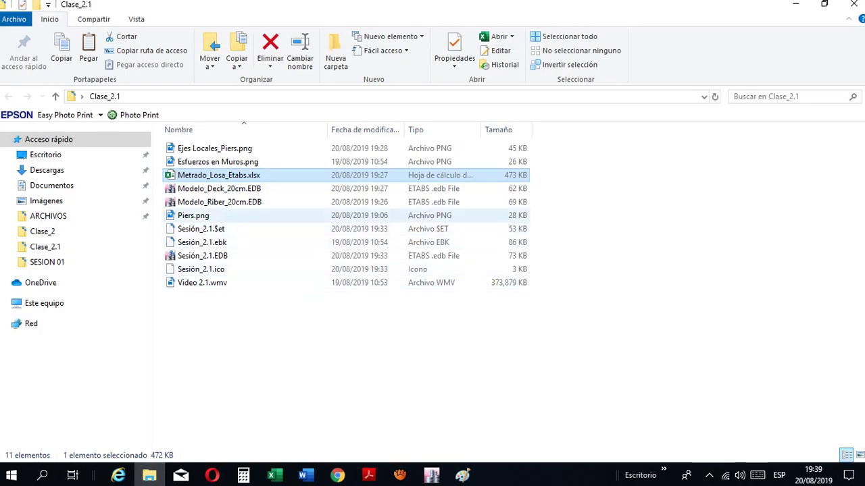
{"action": "left_click", "coordinate": [223, 202]}
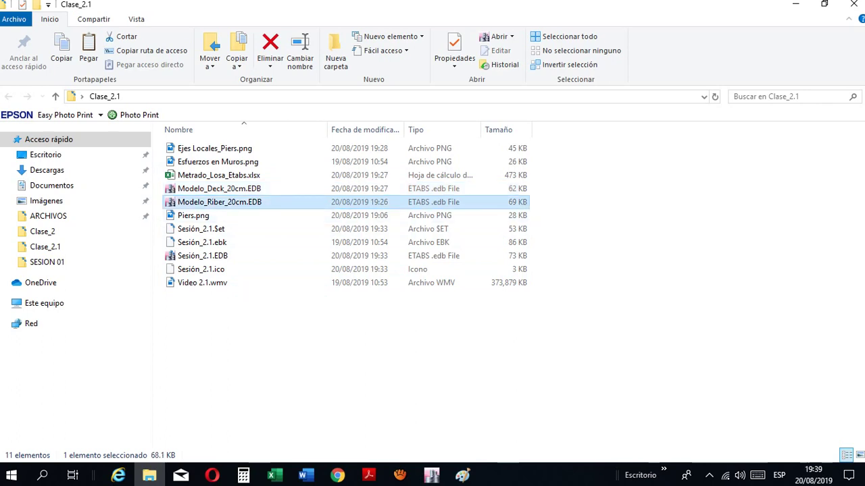
{"action": "key", "text": "Up"}
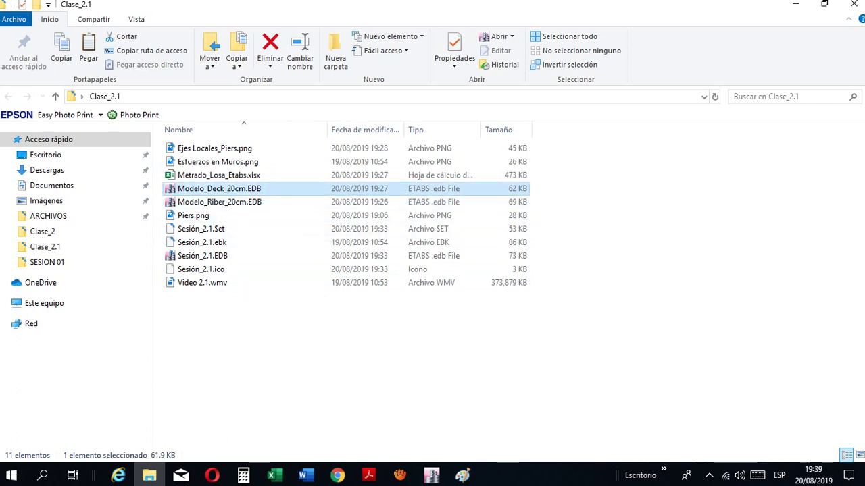
{"action": "left_click", "coordinate": [242, 202]}
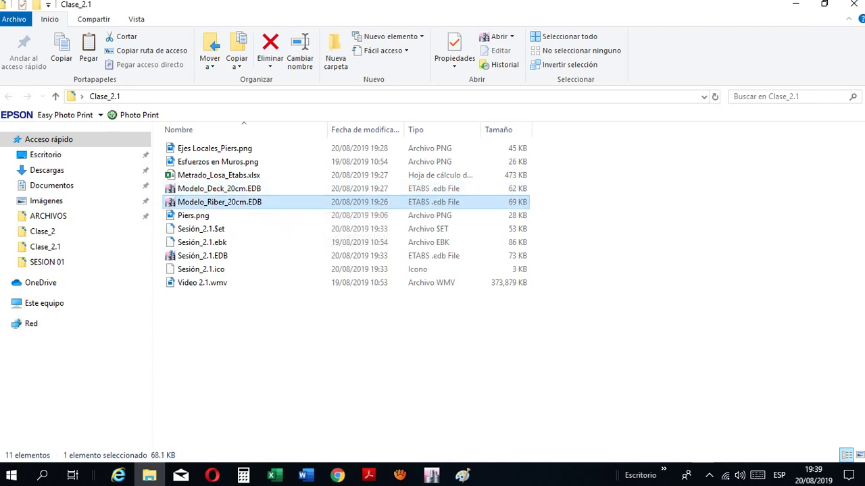
{"action": "right_click", "coordinate": [243, 201]}
{"action": "left_click", "coordinate": [292, 177]}
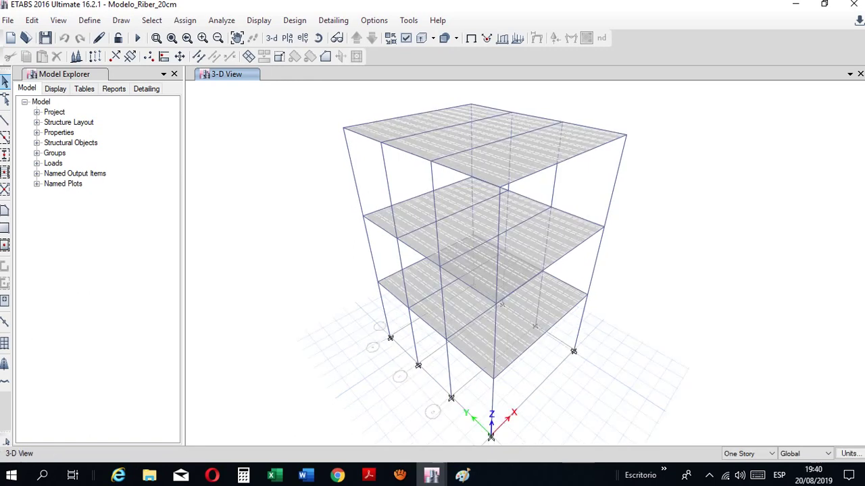
Display the Story1 plan view of the Modelo_Riber_20cm model
{"action": "left_click", "coordinate": [287, 38]}
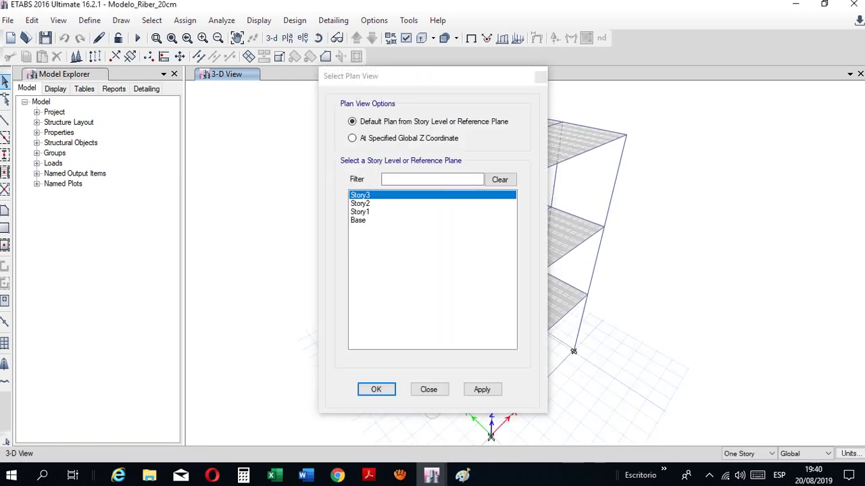
{"action": "left_click", "coordinate": [359, 212]}
{"action": "left_click", "coordinate": [482, 389]}
{"action": "left_click", "coordinate": [429, 389]}
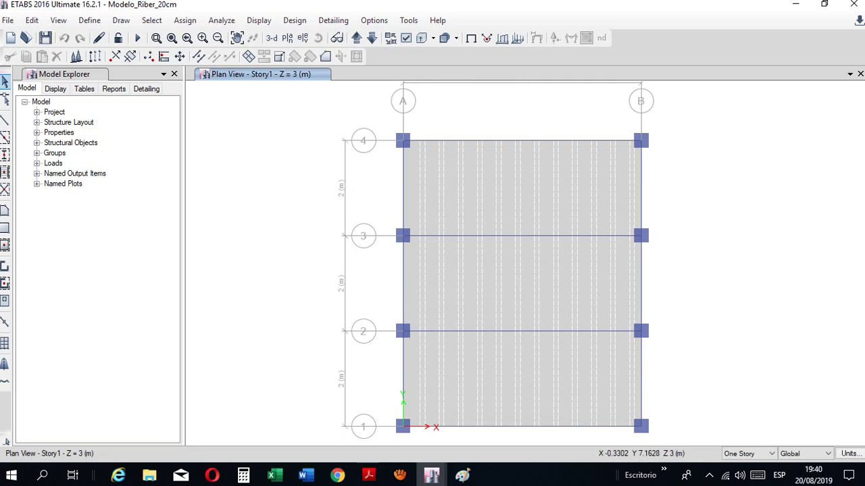
Turn off the Slab Internal Ribs display in the Story1 plan, then turn it back on
{"action": "left_click", "coordinate": [405, 38]}
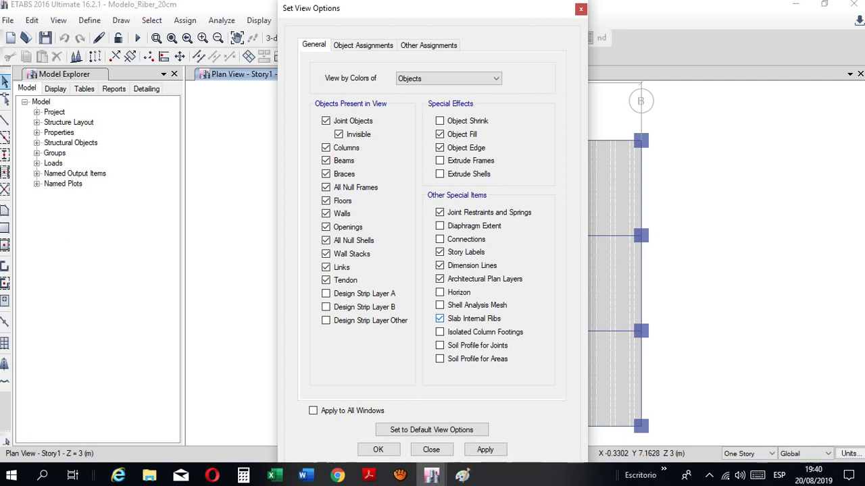
{"action": "left_click", "coordinate": [439, 318]}
{"action": "left_click", "coordinate": [485, 449]}
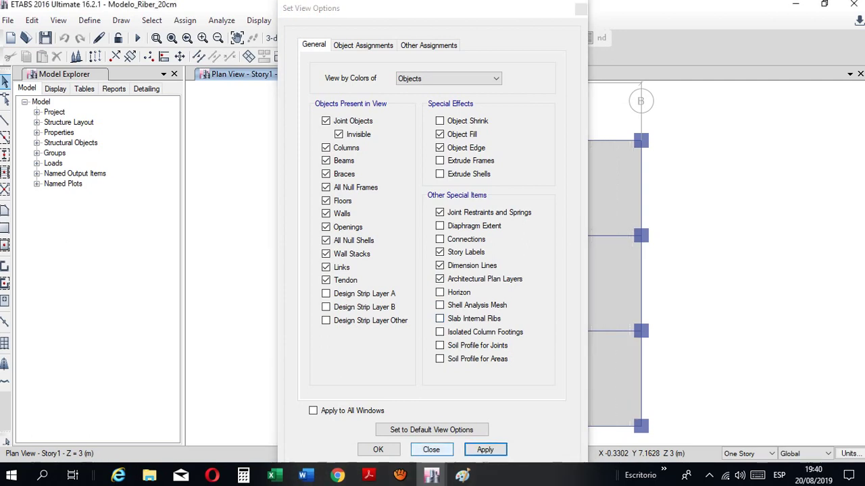
{"action": "left_click", "coordinate": [431, 450]}
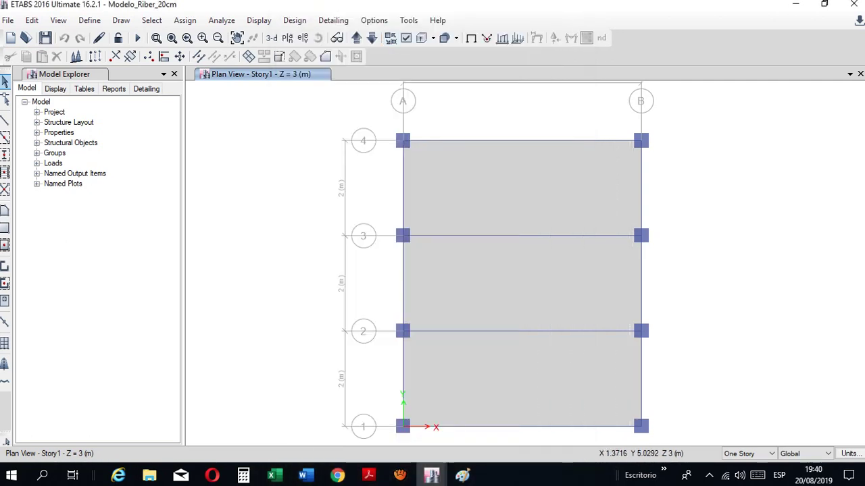
{"action": "left_click", "coordinate": [406, 37]}
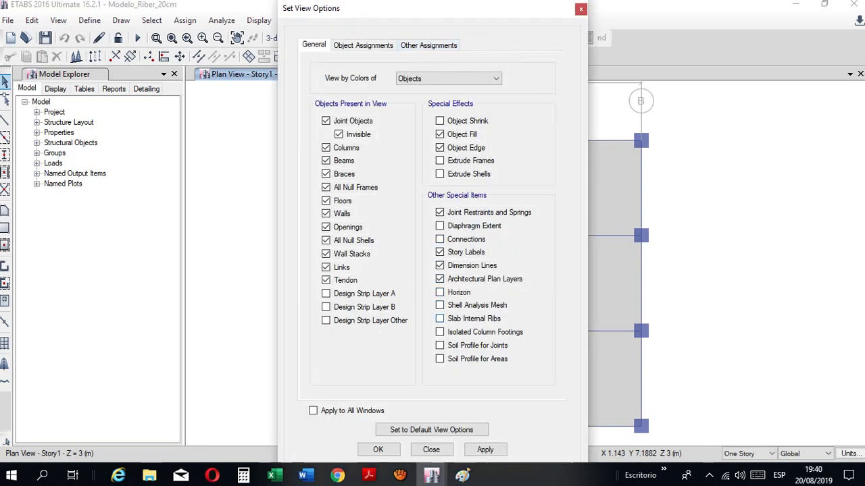
{"action": "left_click", "coordinate": [431, 449]}
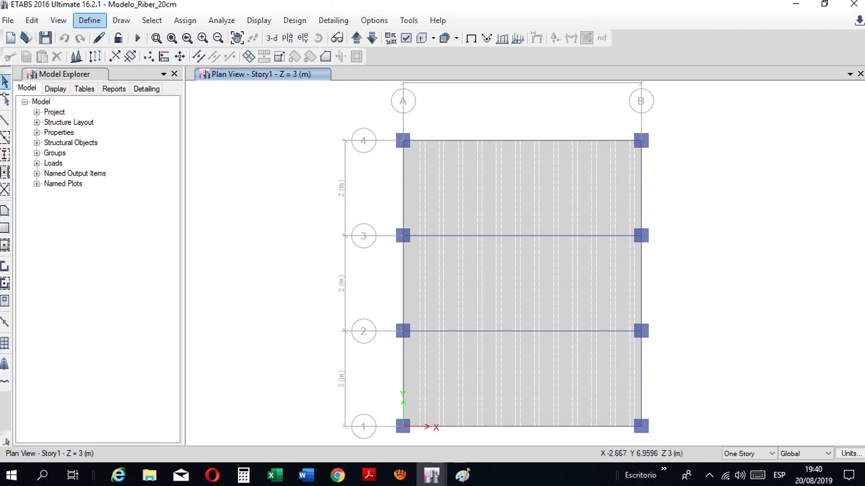
Examine the property data of the ribbed slab section Alig_Direc_2_20cm, then close it and the slab properties list by accepting them
{"action": "left_click", "coordinate": [89, 20]}
{"action": "mouse_move", "coordinate": [128, 58]}
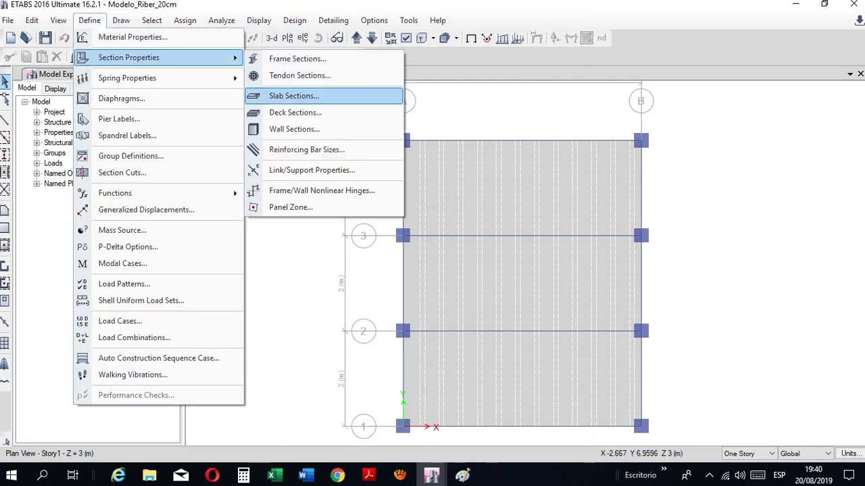
{"action": "left_click", "coordinate": [294, 96]}
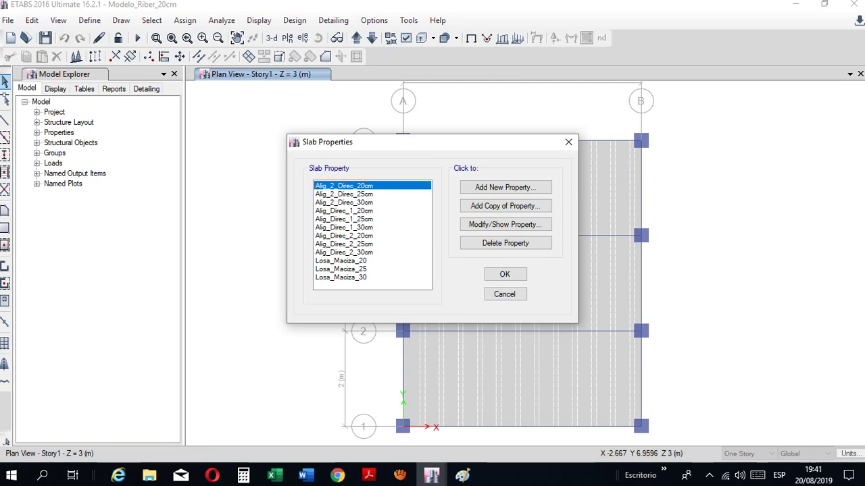
{"action": "left_click", "coordinate": [344, 236]}
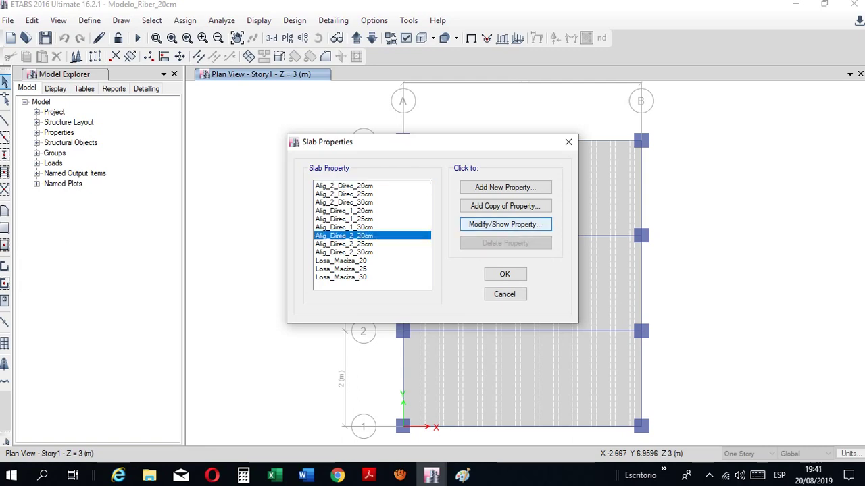
{"action": "left_click", "coordinate": [505, 224]}
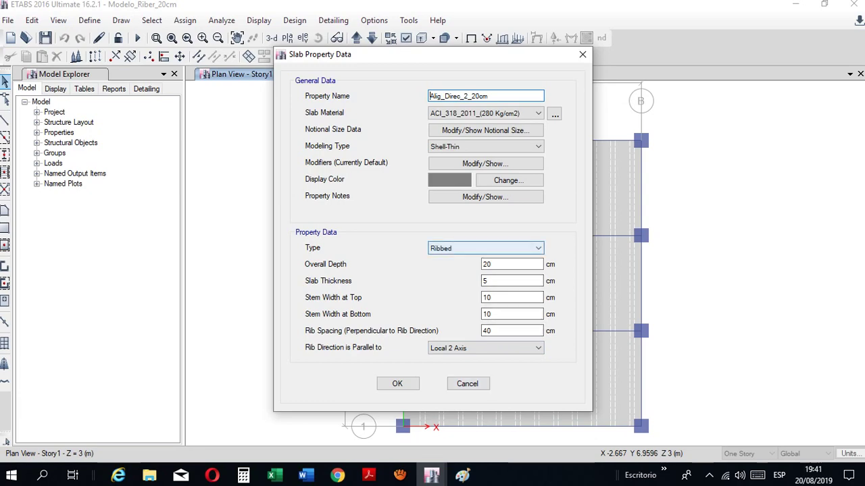
{"action": "left_click", "coordinate": [397, 384]}
{"action": "left_click", "coordinate": [504, 275]}
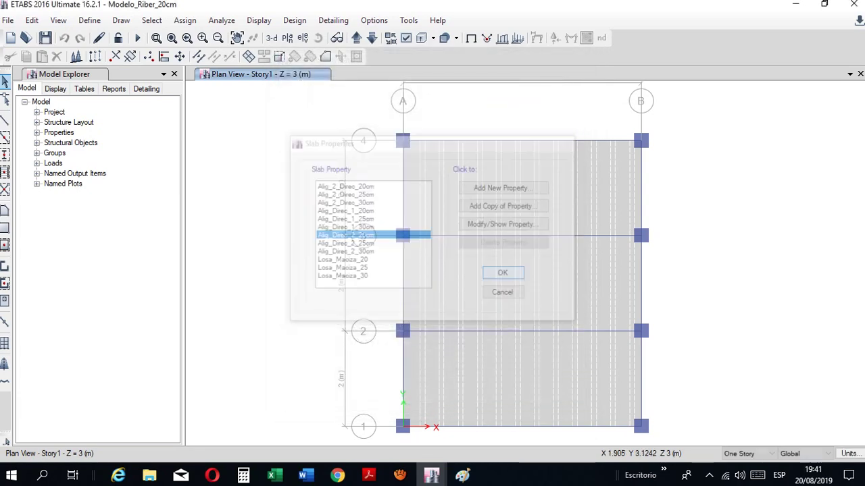
{"action": "middle_click_drag", "start_coordinate": [421, 275], "coordinate": [400, 259]}
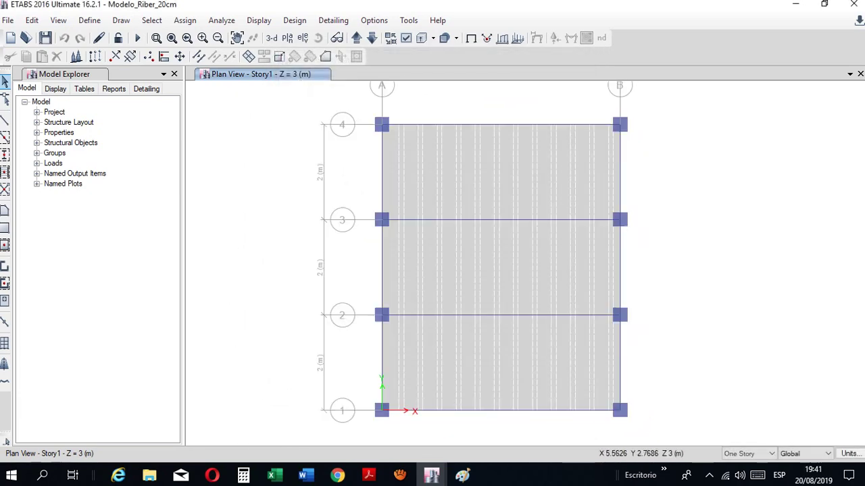
Display the Modelo_Riber_20cm model in the 3-D view
{"action": "left_click", "coordinate": [149, 475]}
{"action": "left_click", "coordinate": [431, 475]}
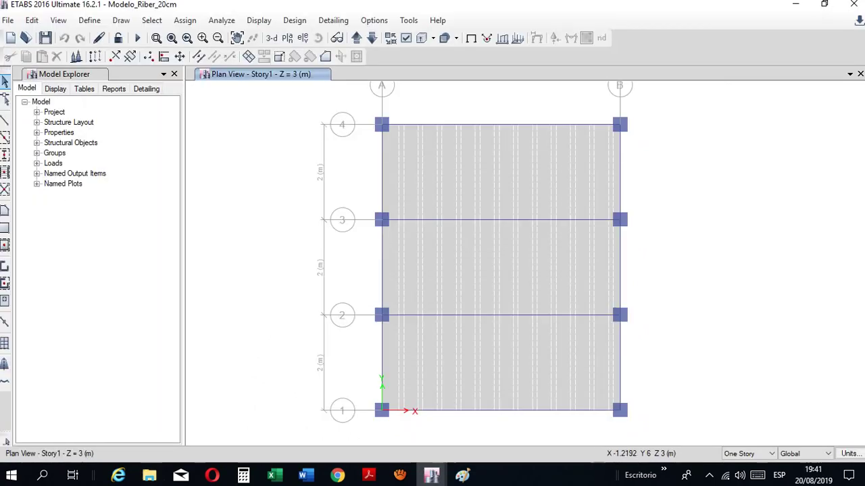
{"action": "left_click", "coordinate": [271, 38]}
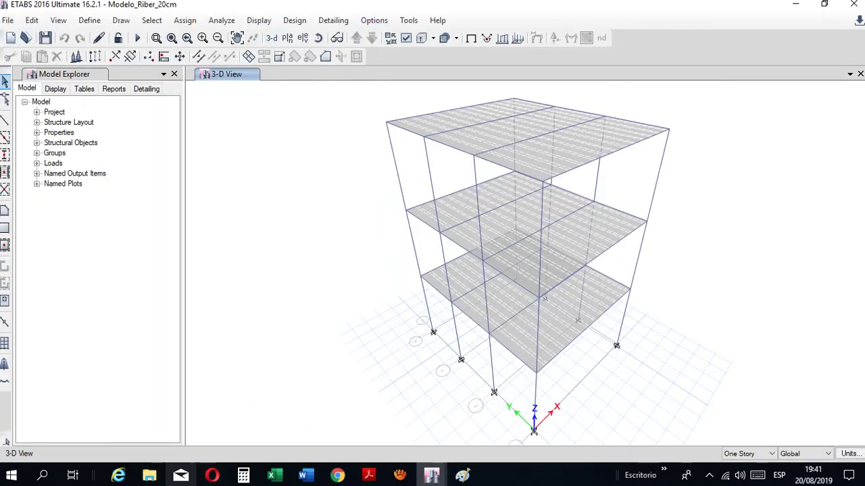
Open the model file Modelo_Deck_20cm.EDB from the Clase_2.1 folder in ETABS
{"action": "left_click", "coordinate": [150, 476]}
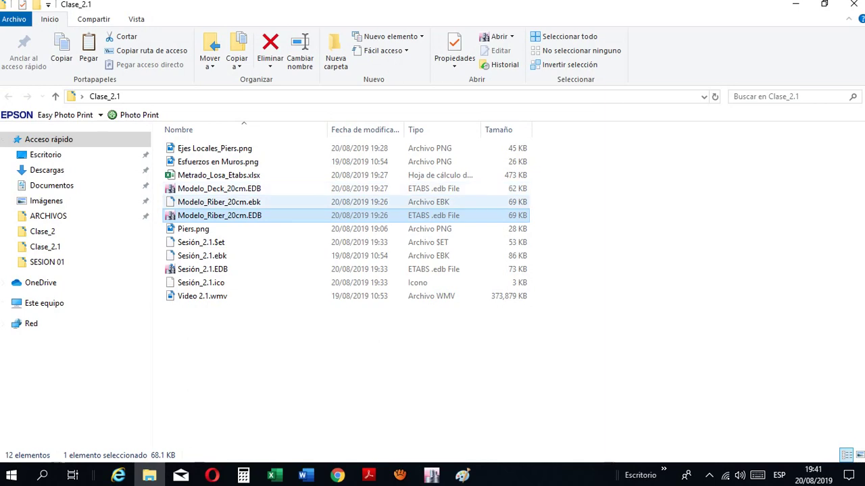
{"action": "right_click", "coordinate": [244, 189]}
{"action": "left_click", "coordinate": [293, 176]}
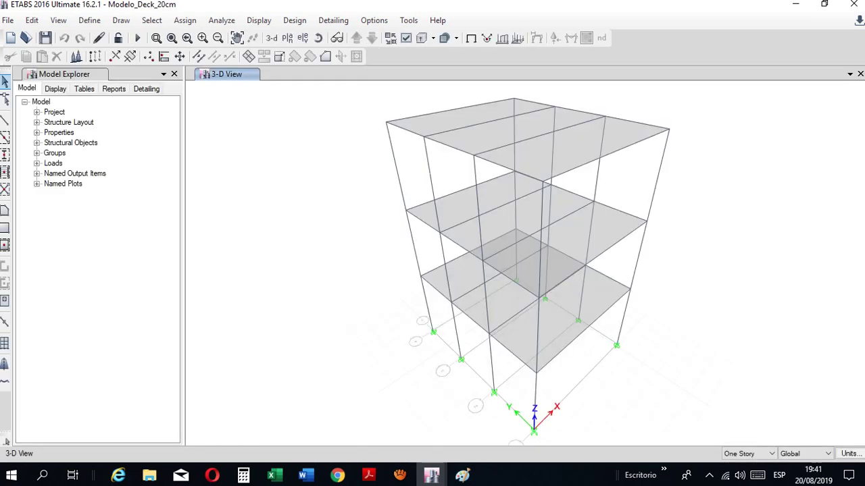
Display the Story1 plan view of the Modelo_Deck_20cm model
{"action": "left_click", "coordinate": [287, 38]}
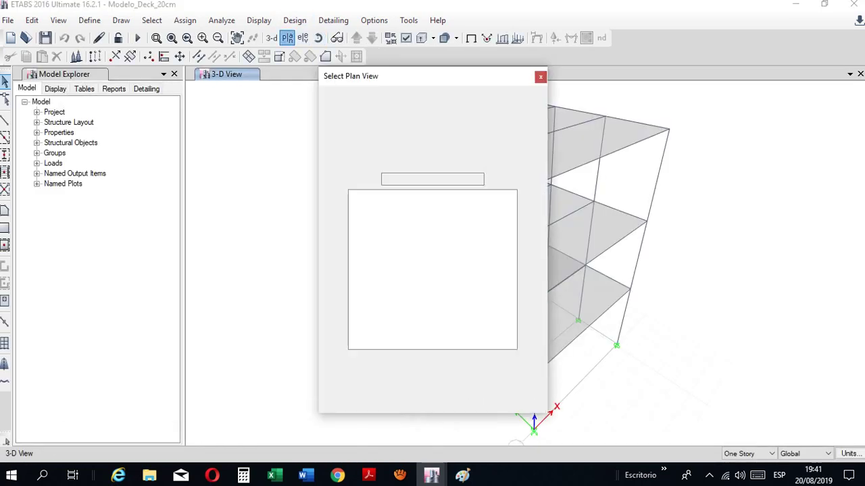
{"action": "left_click", "coordinate": [482, 390]}
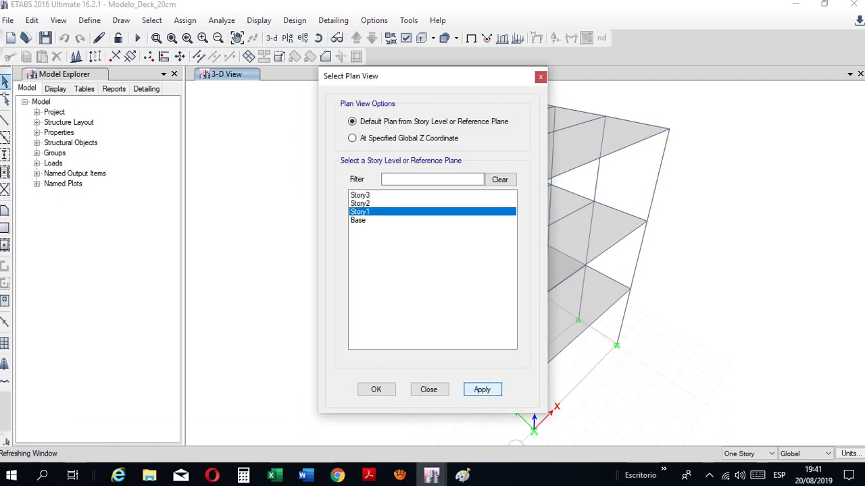
{"action": "left_click", "coordinate": [434, 387]}
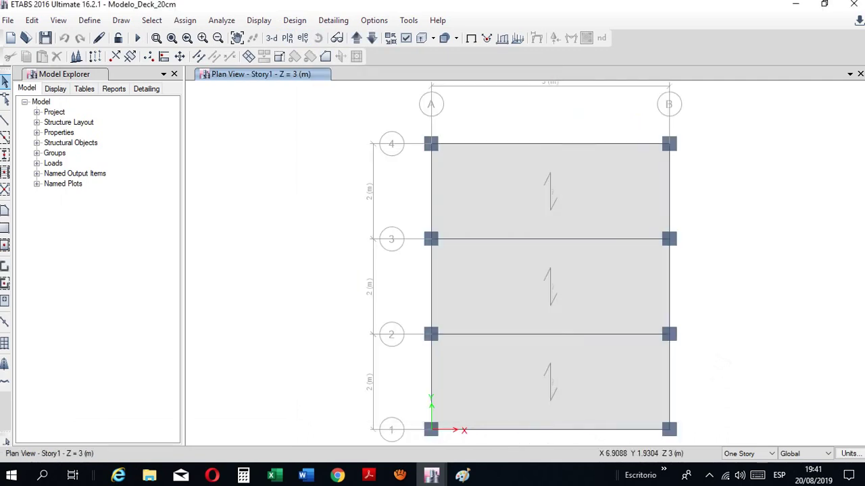
{"action": "middle_click_drag", "start_coordinate": [733, 338], "coordinate": [657, 338]}
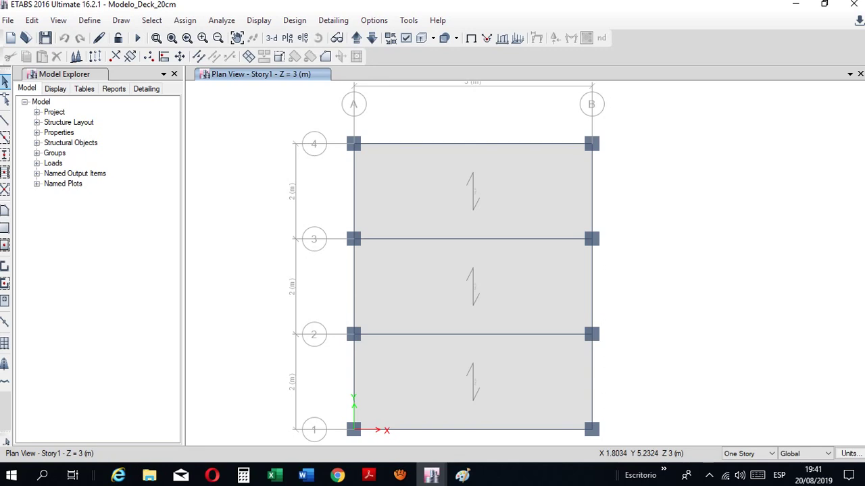
Examine the assignments of the Story1 deck panel between grids 3 and 4, then close its information and clear the selection
{"action": "left_click", "coordinate": [437, 183]}
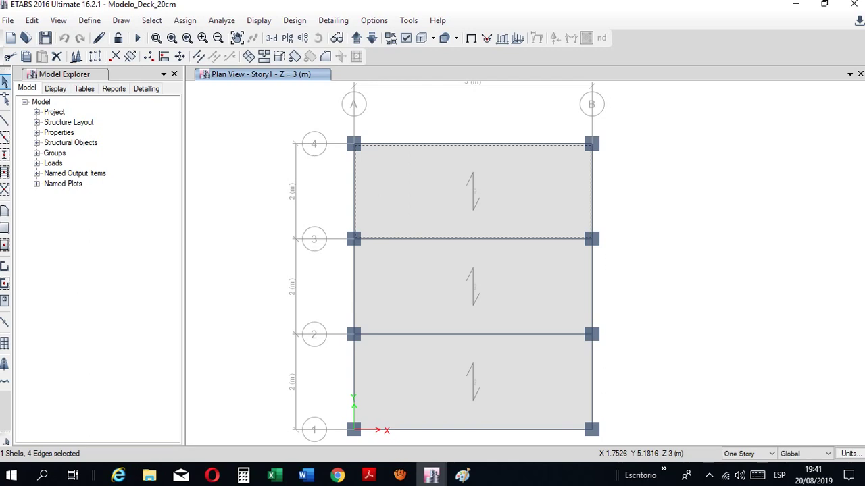
{"action": "right_click", "coordinate": [437, 184]}
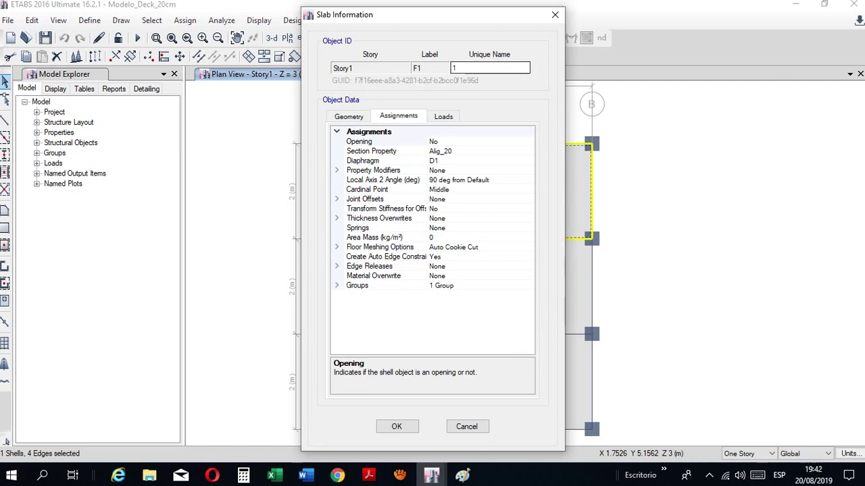
{"action": "left_click", "coordinate": [555, 14]}
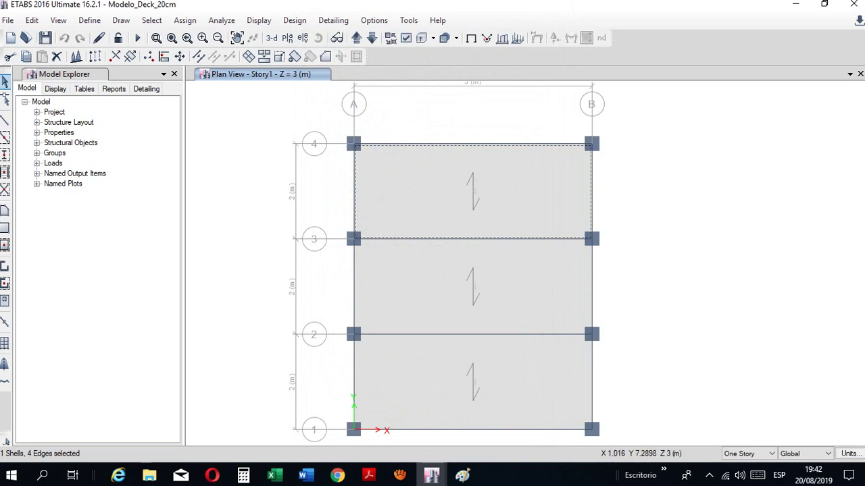
{"action": "key", "text": "Escape"}
Show the property data of deck section Alig_20 and examine its slab and deck materials
{"action": "left_click", "coordinate": [89, 20]}
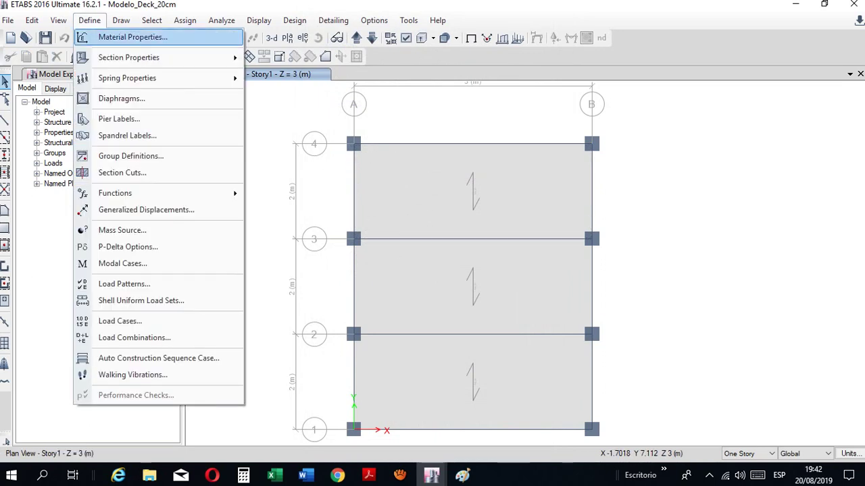
{"action": "mouse_move", "coordinate": [129, 58]}
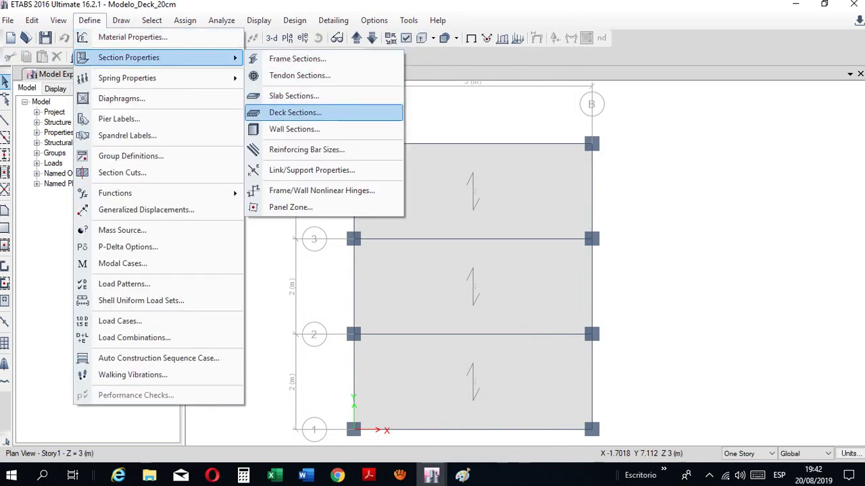
{"action": "left_click", "coordinate": [295, 112]}
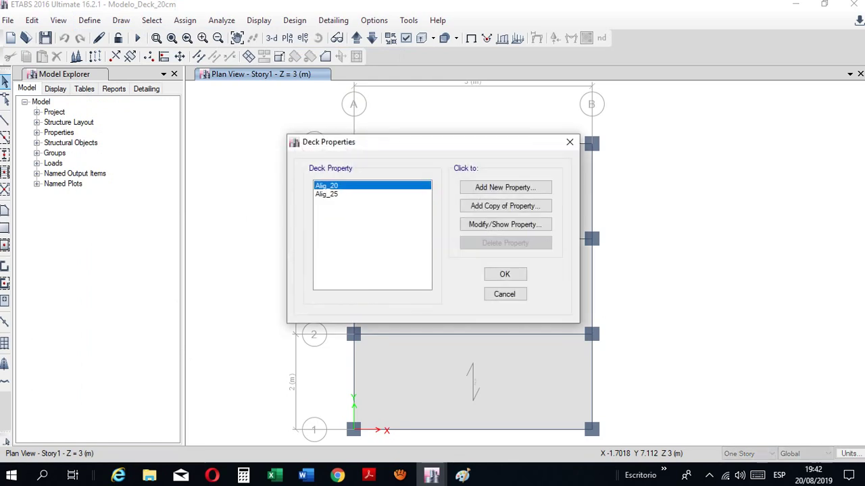
{"action": "left_click", "coordinate": [505, 224]}
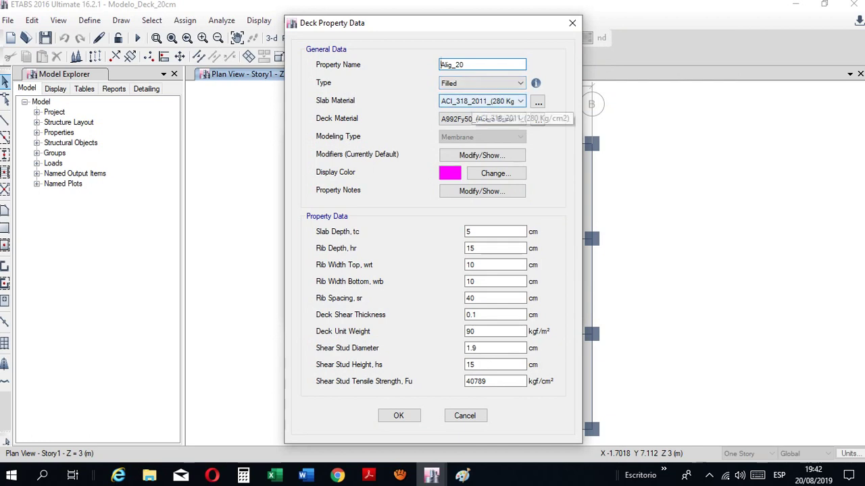
{"action": "left_click", "coordinate": [478, 102]}
{"action": "left_click", "coordinate": [478, 101]}
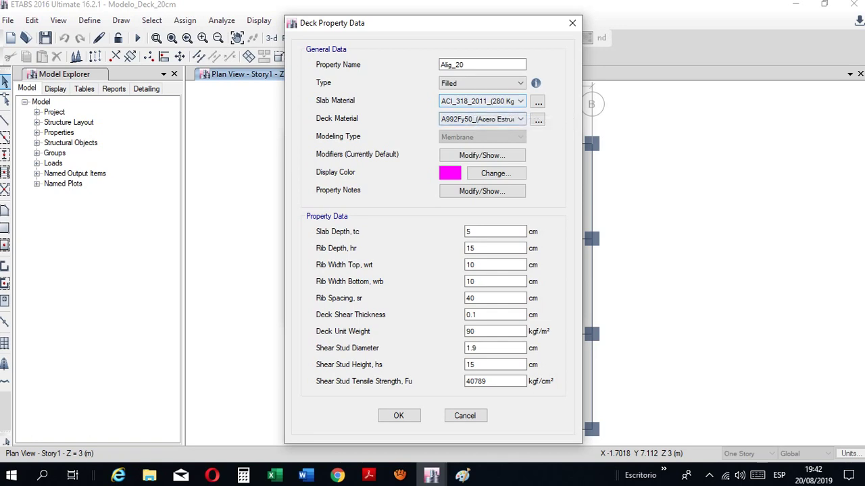
{"action": "left_click", "coordinate": [480, 119]}
{"action": "left_click", "coordinate": [480, 118]}
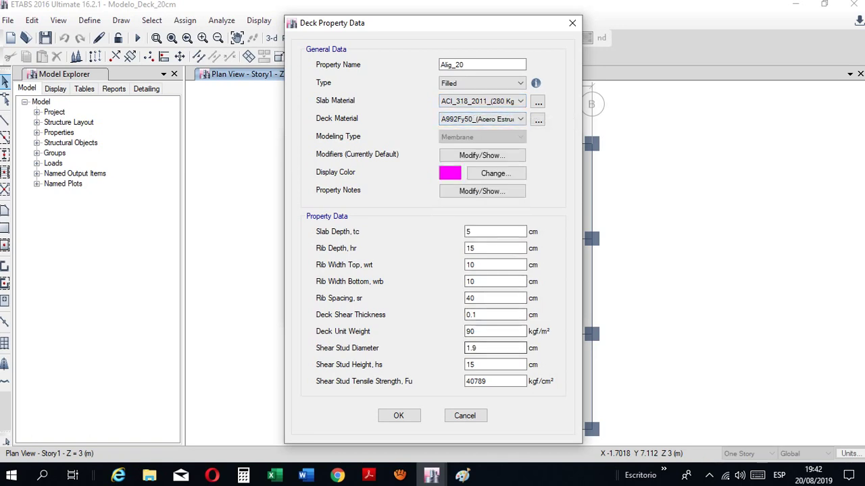
Examine the rib dimensions, shear thickness and unit weight of Alig_20, then accept the property data and the deck properties list
{"action": "mouse_move", "coordinate": [536, 83]}
{"action": "key", "text": "Tab"}
{"action": "key", "text": "Tab"}
{"action": "key", "text": "Tab"}
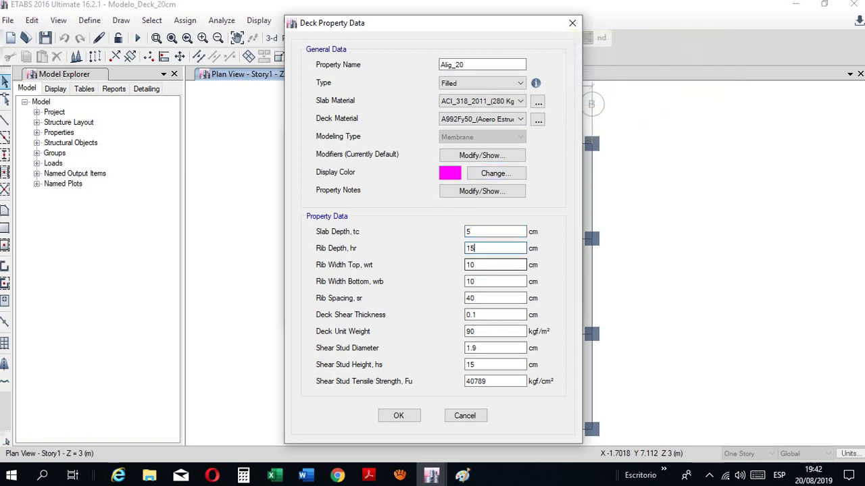
{"action": "key", "text": "Tab"}
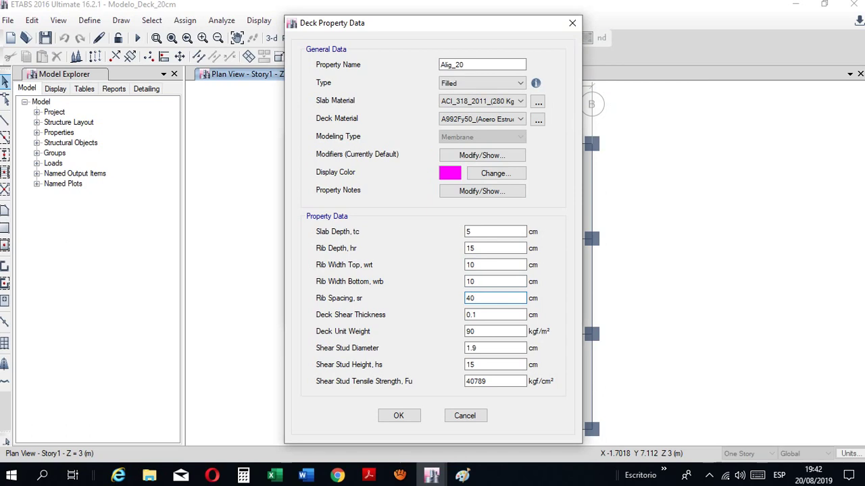
{"action": "key", "text": "Tab"}
{"action": "left_click", "coordinate": [476, 316]}
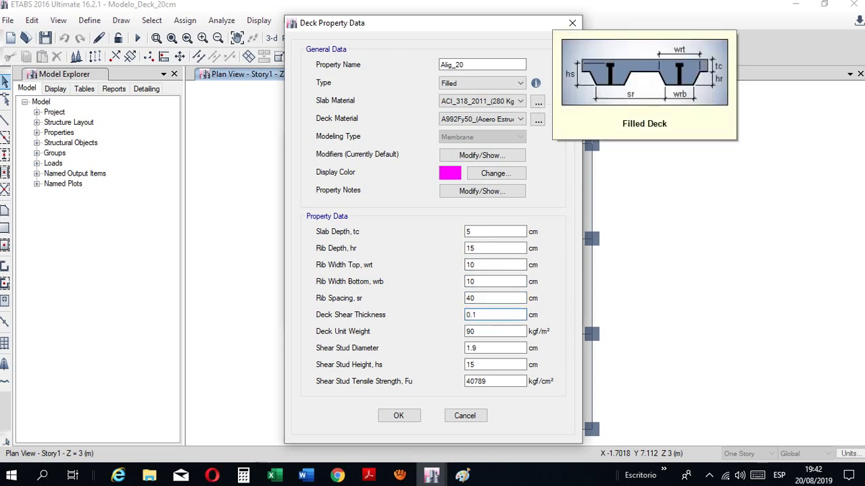
{"action": "key", "text": "Tab"}
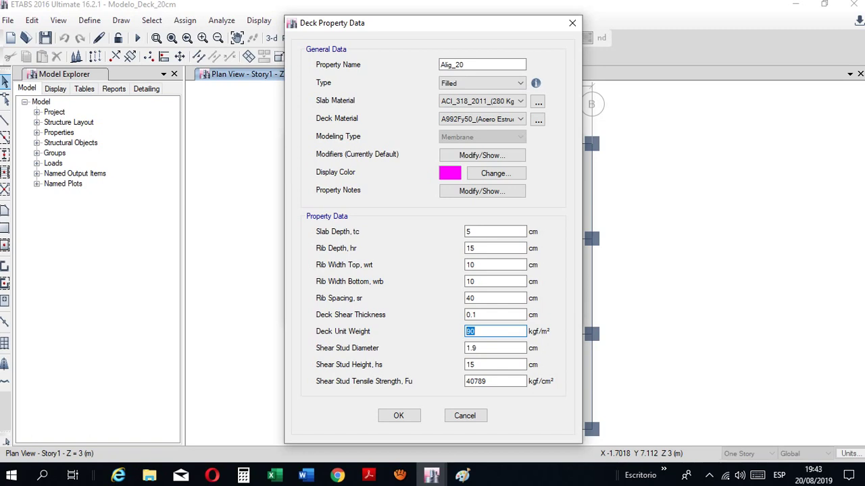
{"action": "left_click", "coordinate": [475, 332]}
{"action": "left_click", "coordinate": [368, 475]}
{"action": "left_click", "coordinate": [398, 416]}
{"action": "left_click", "coordinate": [505, 273]}
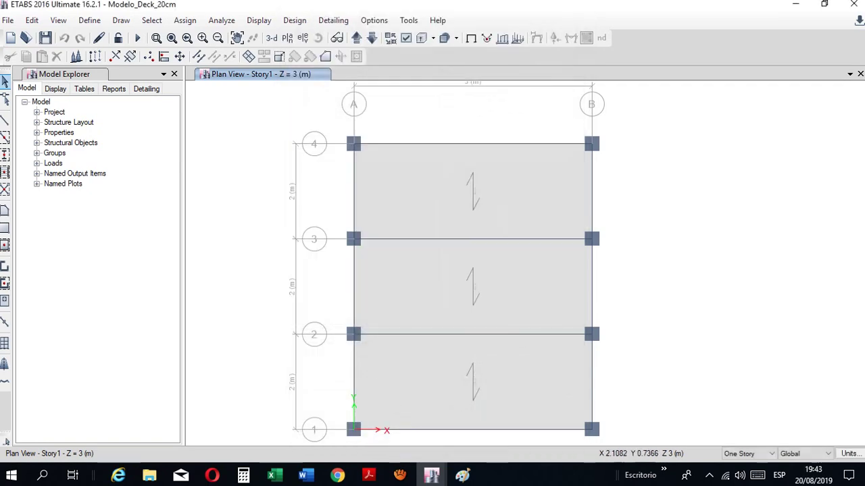
Display the Modelo_Deck_20cm model in the 3-D view and decline the reminder to save the model
{"action": "left_click", "coordinate": [272, 38]}
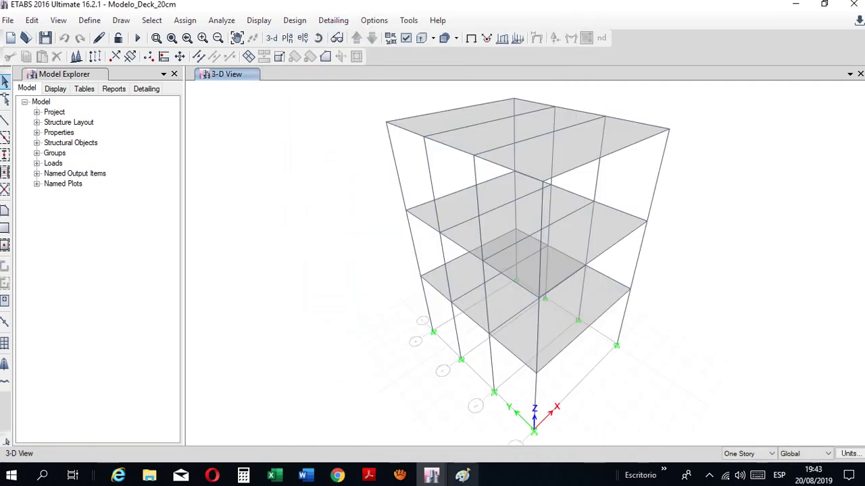
{"action": "mouse_move", "coordinate": [432, 476]}
{"action": "left_click", "coordinate": [638, 422]}
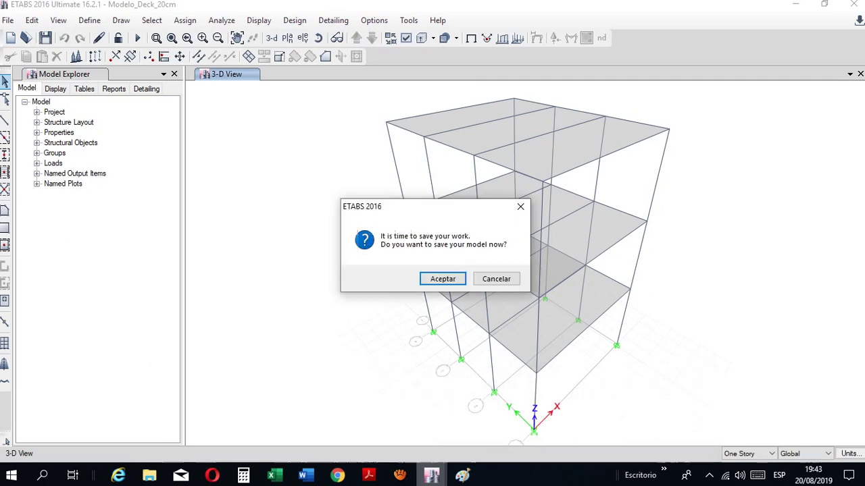
{"action": "left_click", "coordinate": [497, 279]}
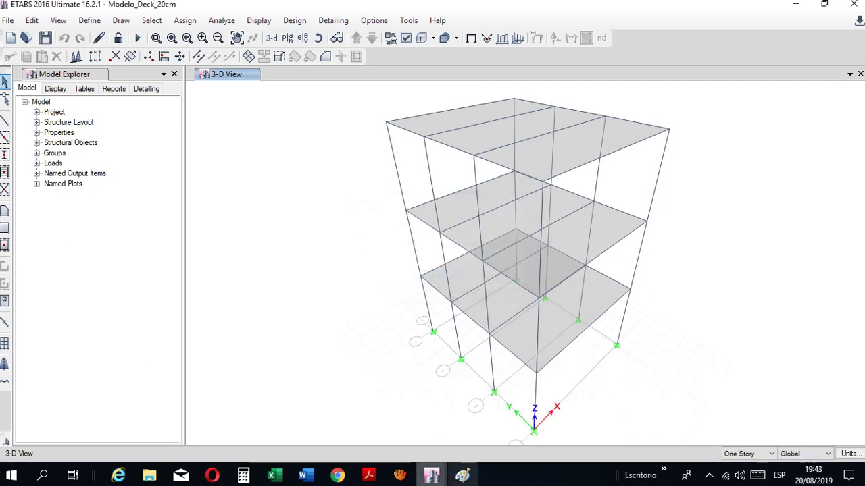
Switch to the ETABS window with Modelo_Riber_20cm and display its Story1 plan view
{"action": "left_click", "coordinate": [431, 476]}
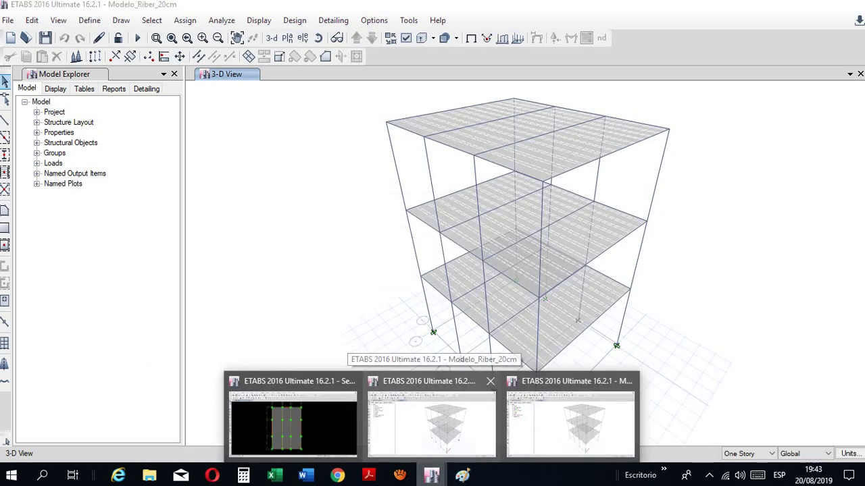
{"action": "left_click", "coordinate": [432, 422]}
{"action": "middle_click_drag", "start_coordinate": [525, 256], "coordinate": [514, 273]}
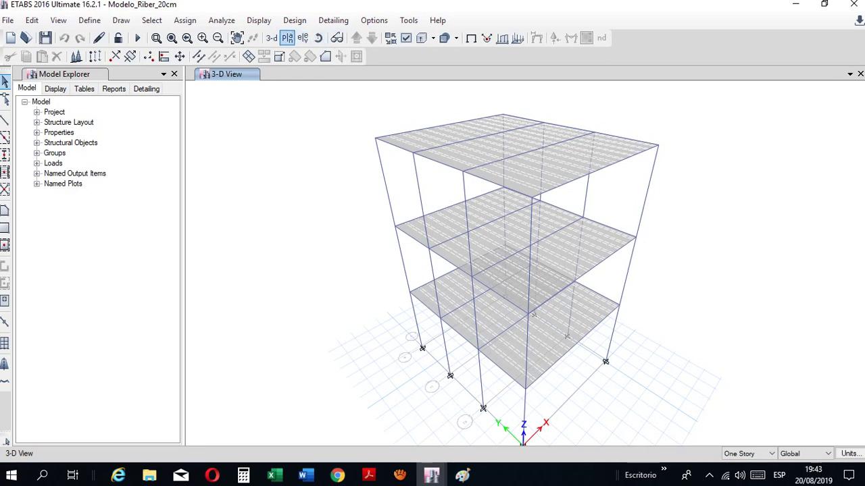
{"action": "left_click", "coordinate": [288, 38]}
{"action": "left_click", "coordinate": [360, 212]}
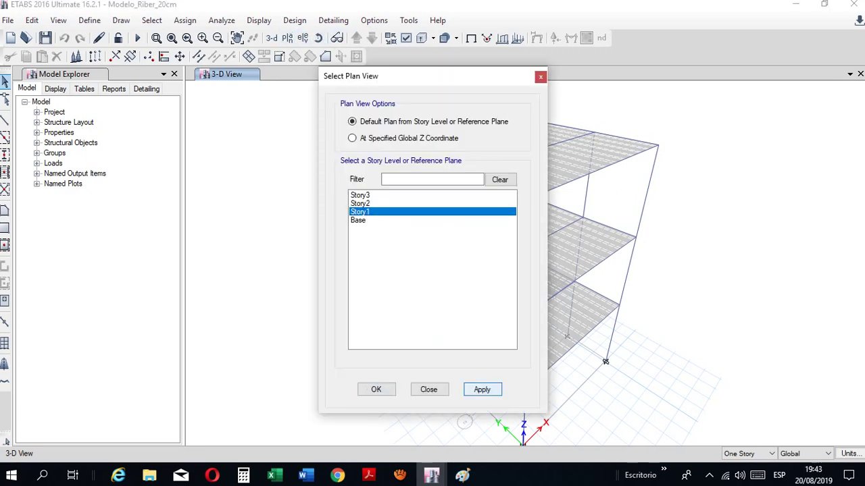
{"action": "left_click", "coordinate": [481, 390]}
{"action": "left_click", "coordinate": [428, 390]}
Examine the shell uniform load set assigned to the Story1 slab panel between grids 3 and 4, then close its information and deselect it
{"action": "left_click", "coordinate": [532, 182]}
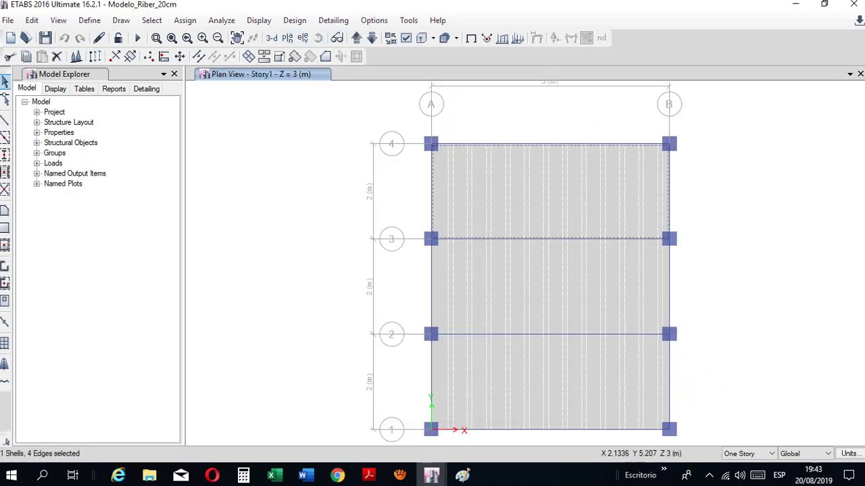
{"action": "right_click", "coordinate": [533, 182]}
{"action": "left_click", "coordinate": [443, 116]}
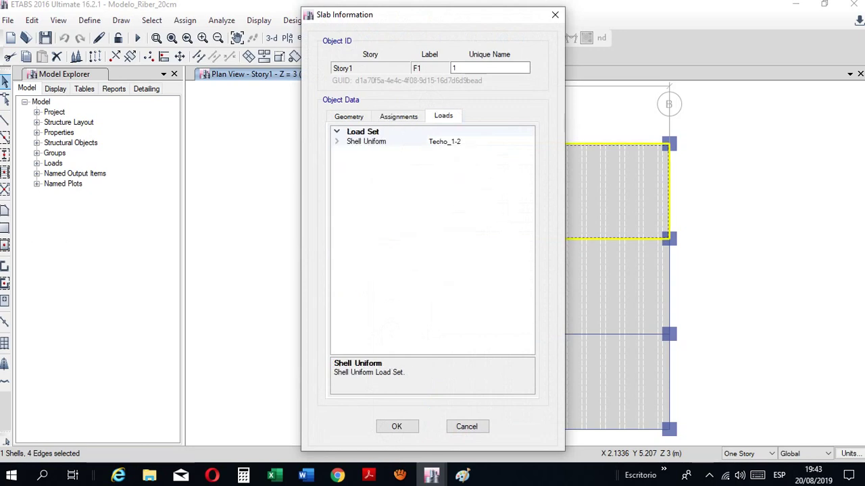
{"action": "left_click", "coordinate": [453, 141]}
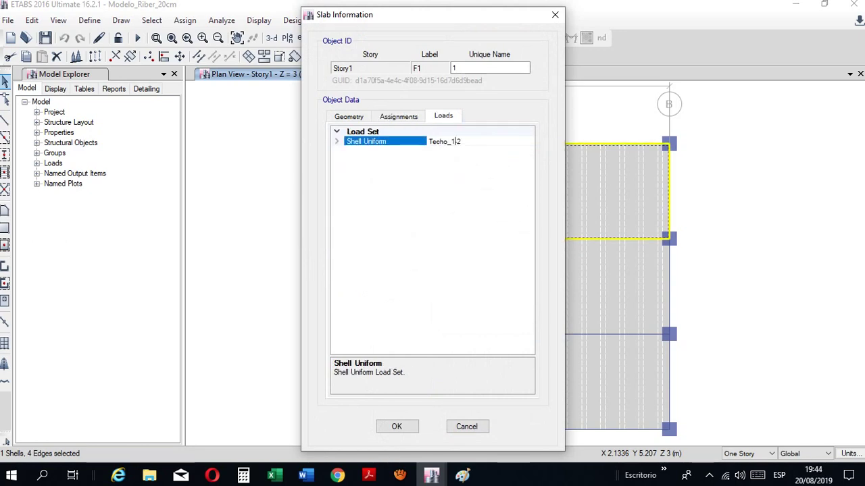
{"action": "left_click", "coordinate": [555, 15]}
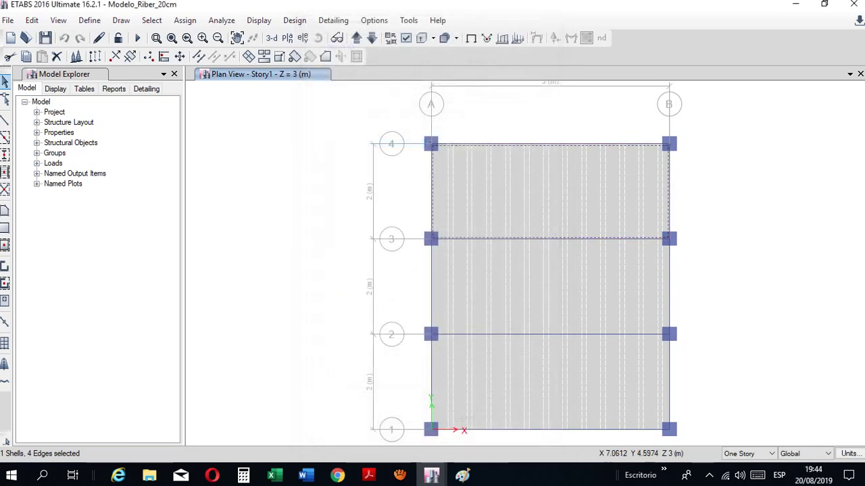
{"action": "left_click", "coordinate": [545, 203]}
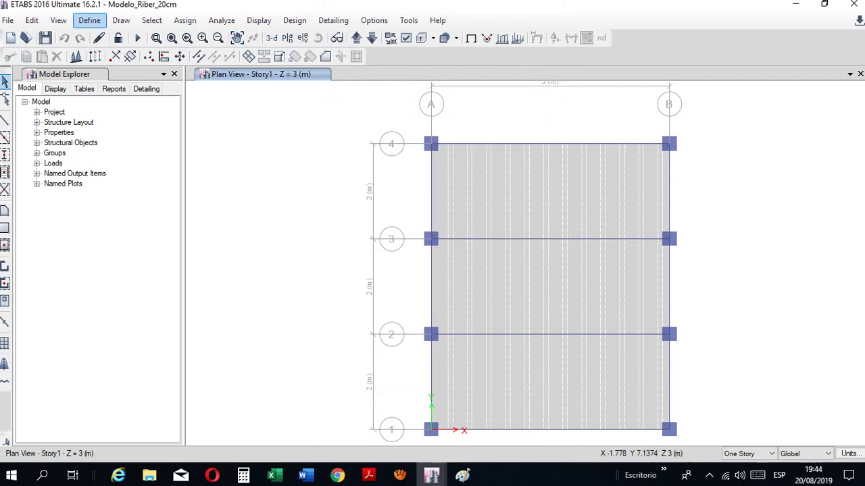
Examine the load patterns defined in the ribbed slab model, then close the definitions without changes
{"action": "left_click", "coordinate": [89, 20]}
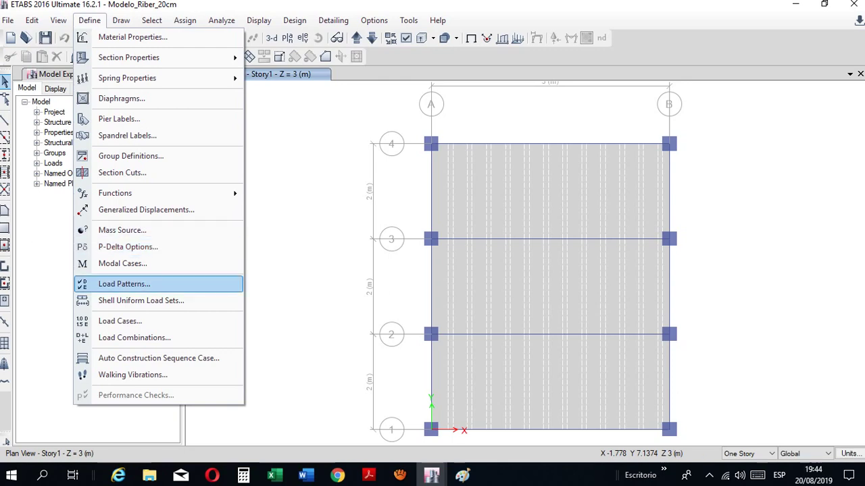
{"action": "left_click", "coordinate": [124, 284]}
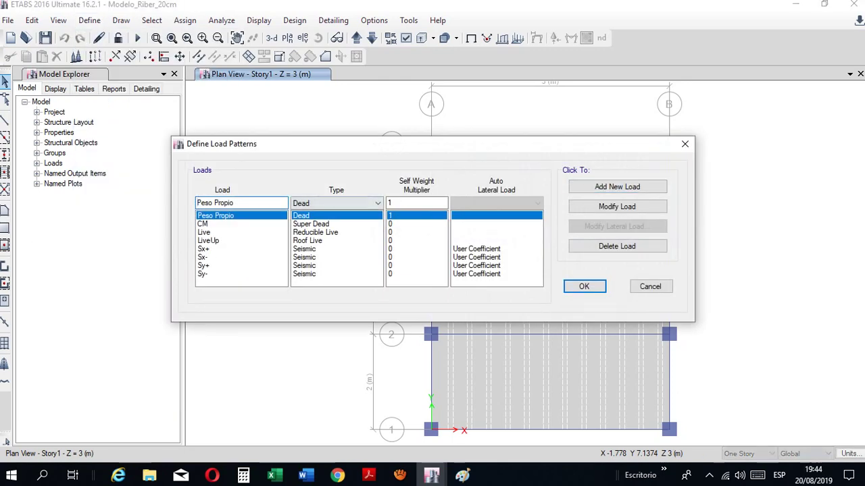
{"action": "left_click", "coordinate": [683, 146]}
Examine the Techo_3 shell uniform load set in the ribbed slab model, focusing on its Peso Propio load value
{"action": "left_click", "coordinate": [89, 21]}
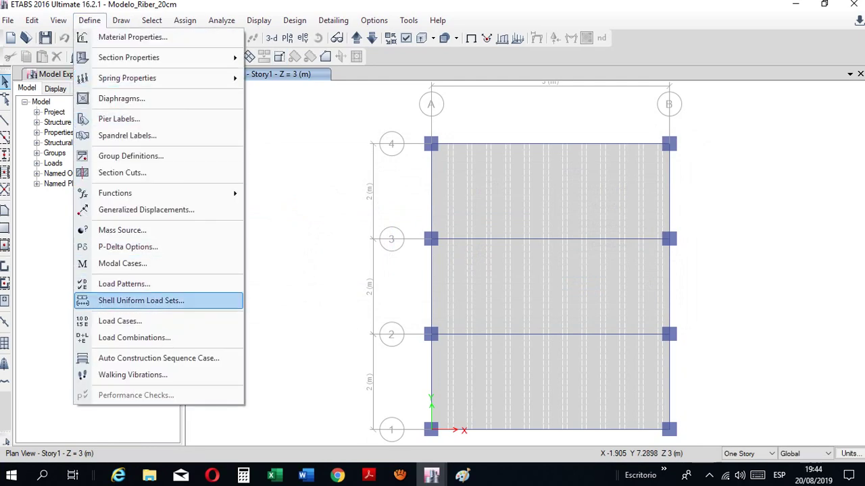
{"action": "left_click", "coordinate": [141, 301]}
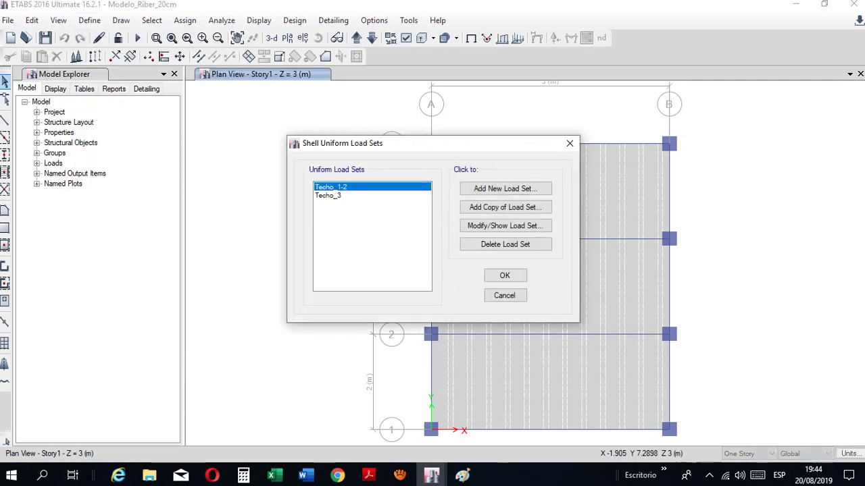
{"action": "left_click", "coordinate": [329, 195]}
{"action": "left_click", "coordinate": [331, 187]}
{"action": "left_click", "coordinate": [328, 195]}
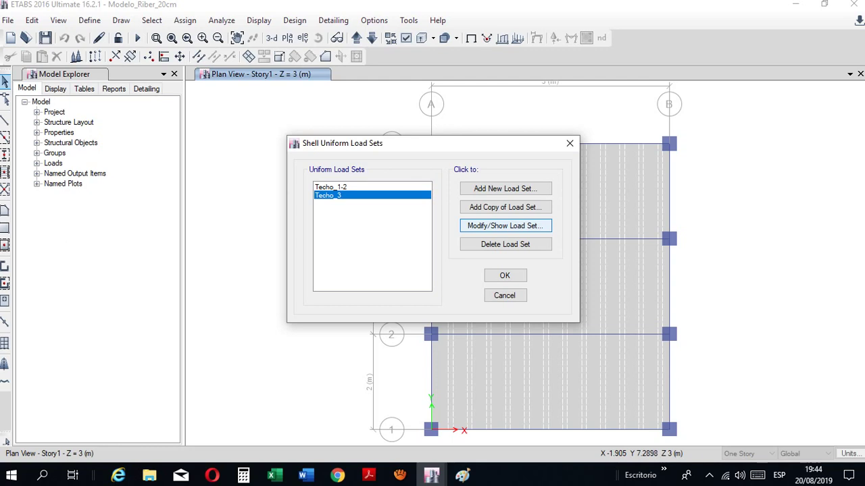
{"action": "left_click", "coordinate": [505, 226]}
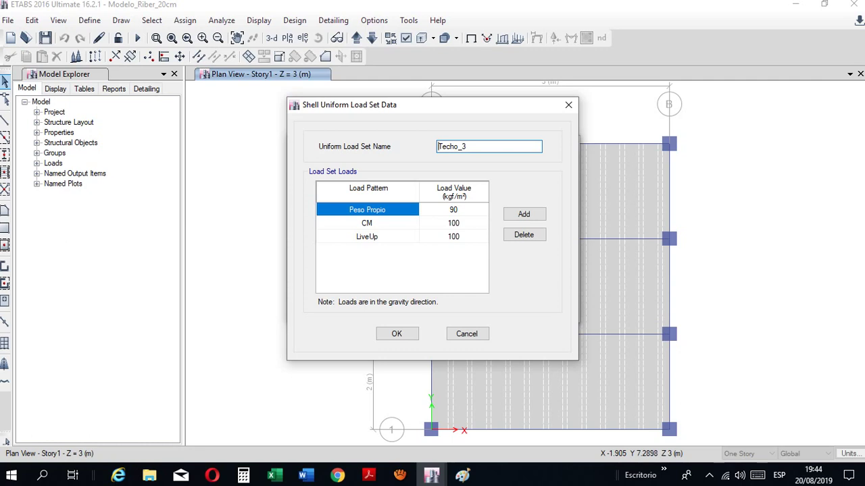
{"action": "double_click", "coordinate": [453, 210]}
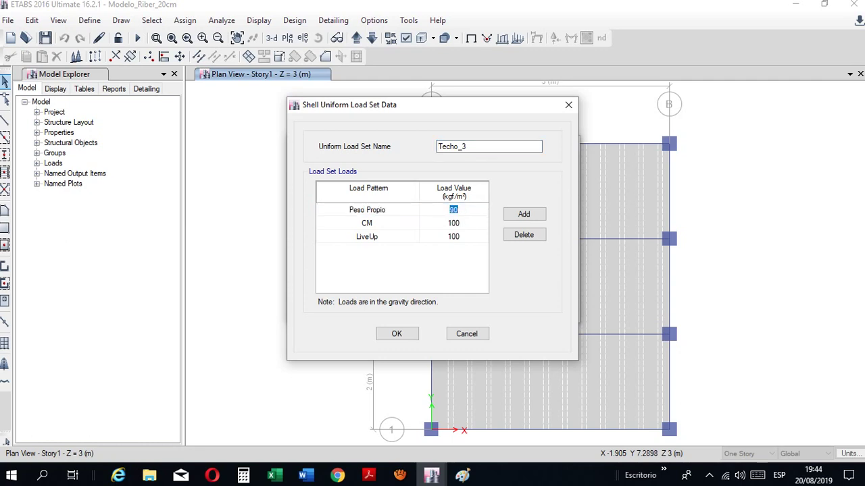
Switch to the Modelo_Deck_20cm window and examine the deck unit weight of the Alig_20 deck property
{"action": "left_click", "coordinate": [432, 476]}
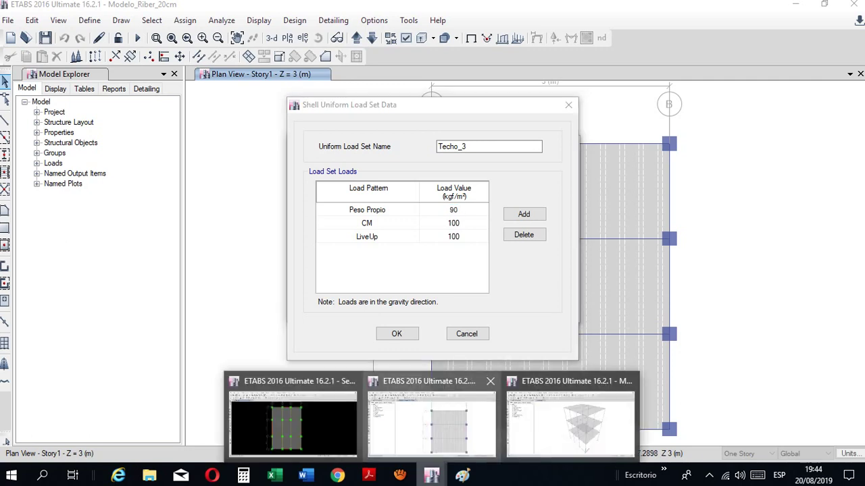
{"action": "left_click", "coordinate": [564, 417]}
{"action": "left_click", "coordinate": [90, 19]}
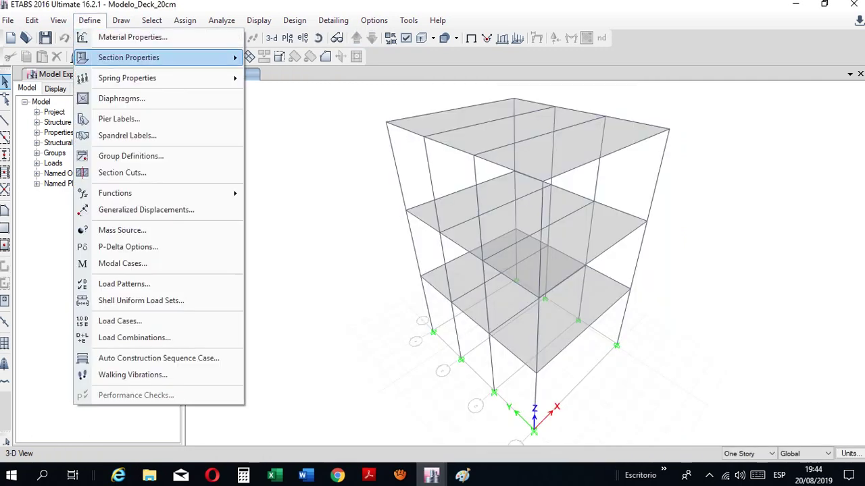
{"action": "mouse_move", "coordinate": [128, 58]}
{"action": "left_click", "coordinate": [295, 112]}
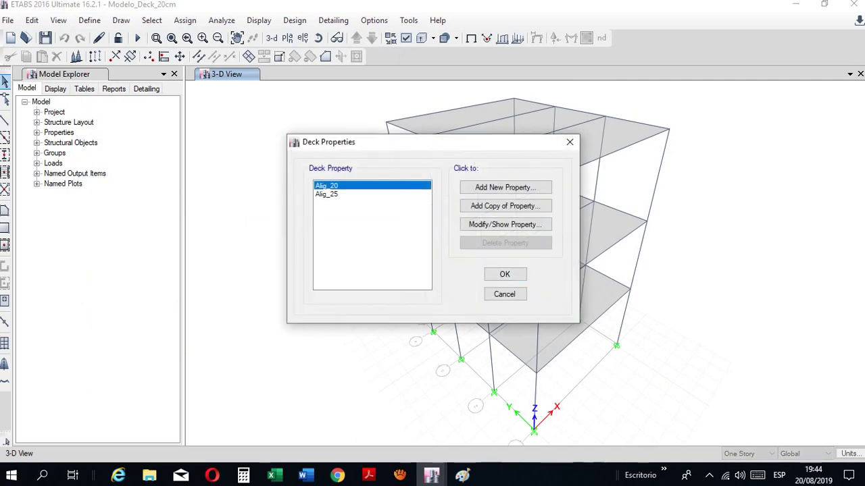
{"action": "left_click", "coordinate": [506, 224]}
{"action": "double_click", "coordinate": [485, 332]}
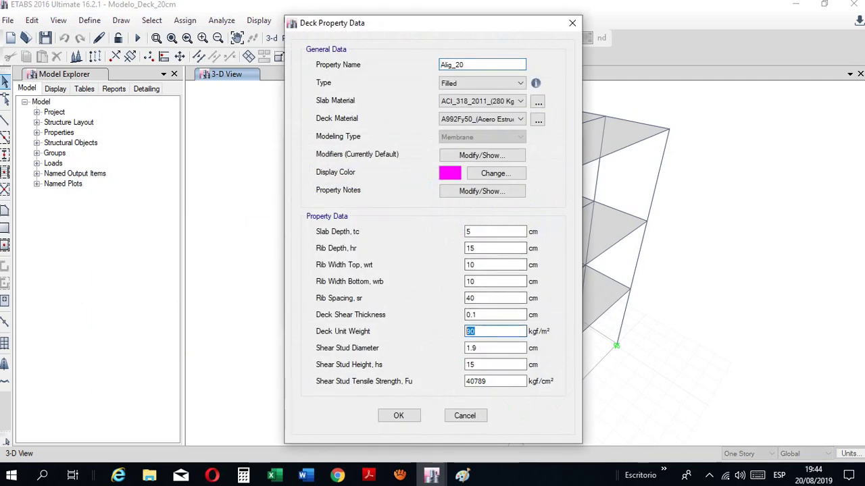
Return to the Modelo_Riber_20cm window, check the Techo_3 self-weight load again, and close the load set definitions
{"action": "mouse_move", "coordinate": [432, 476]}
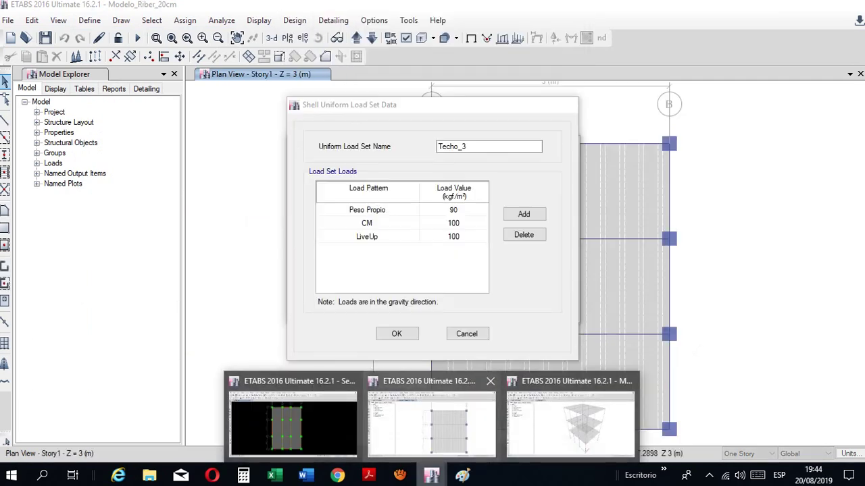
{"action": "left_click", "coordinate": [431, 420]}
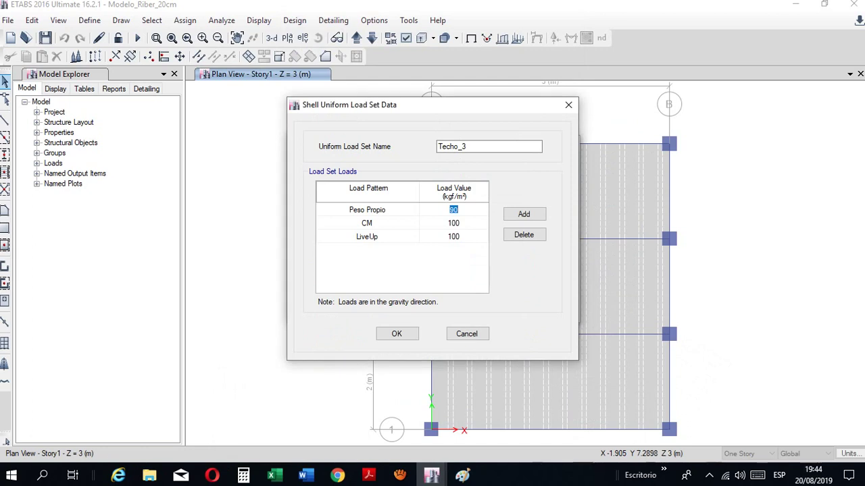
{"action": "left_click", "coordinate": [397, 333]}
{"action": "left_click", "coordinate": [505, 275]}
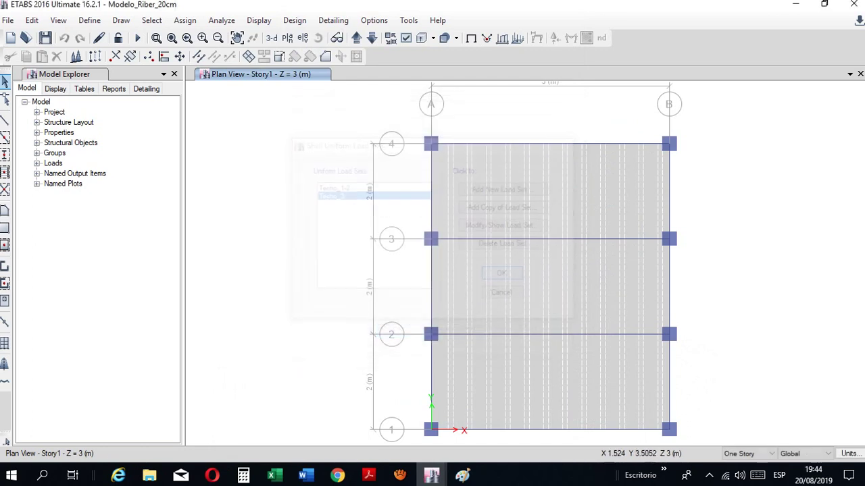
Return to Modelo_Deck_20cm, recheck the Alig_20 deck unit weight, and close the deck property definitions
{"action": "mouse_move", "coordinate": [432, 476]}
{"action": "left_click", "coordinate": [570, 424]}
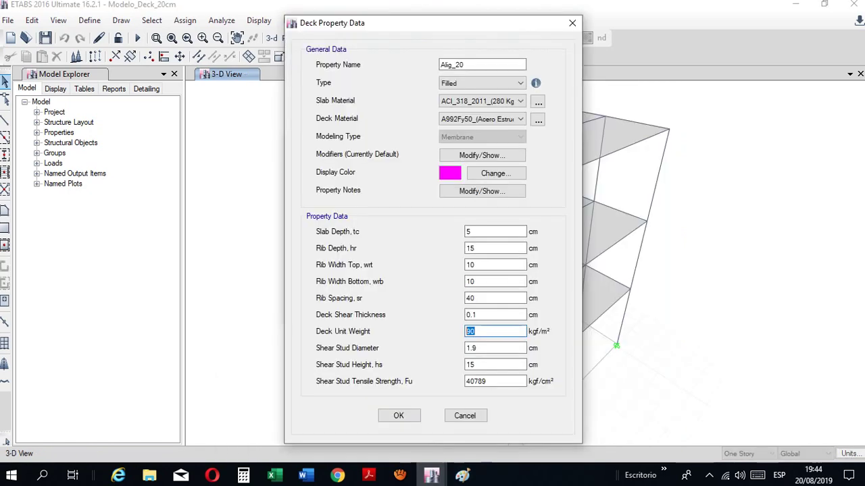
{"action": "left_click", "coordinate": [398, 416]}
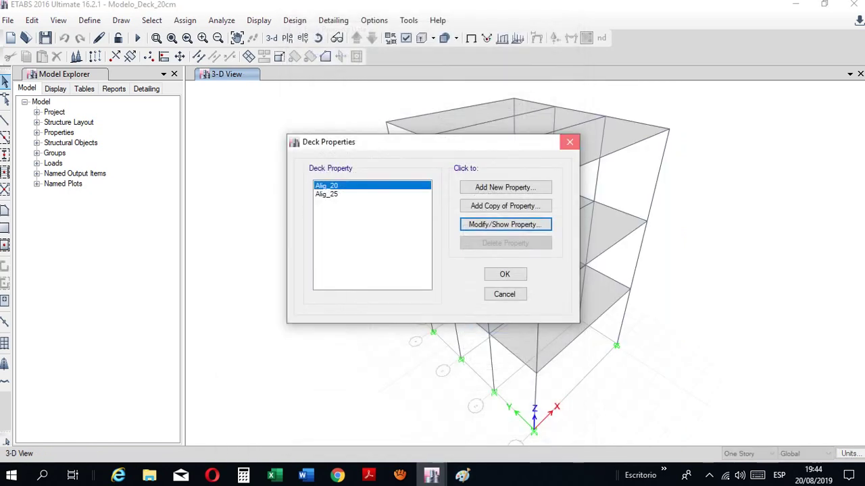
{"action": "left_click", "coordinate": [570, 142]}
Switch to the Modelo_Riber_20cm window and display the ribbed slab model in the 3-D view
{"action": "mouse_move", "coordinate": [432, 475]}
{"action": "mouse_move", "coordinate": [431, 418]}
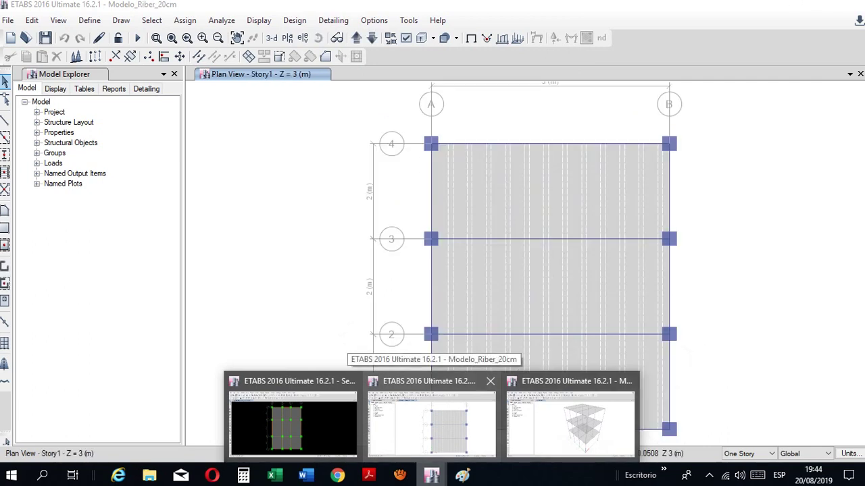
{"action": "left_click", "coordinate": [431, 419]}
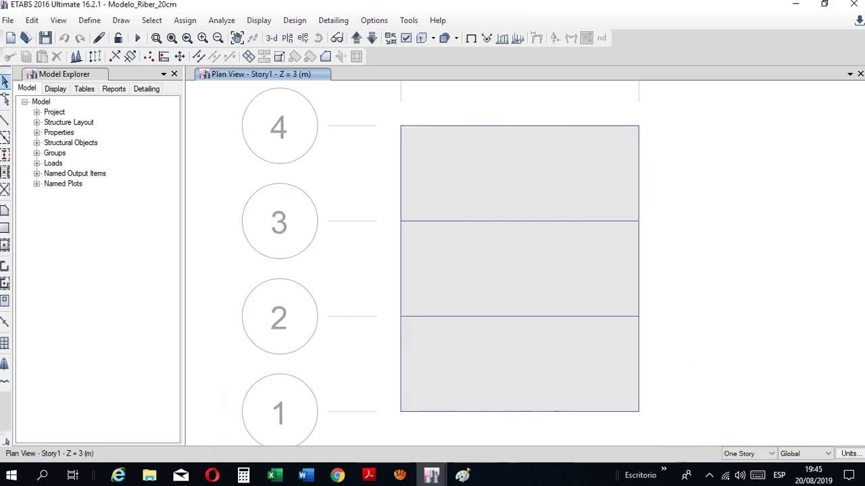
{"action": "left_click", "coordinate": [272, 38]}
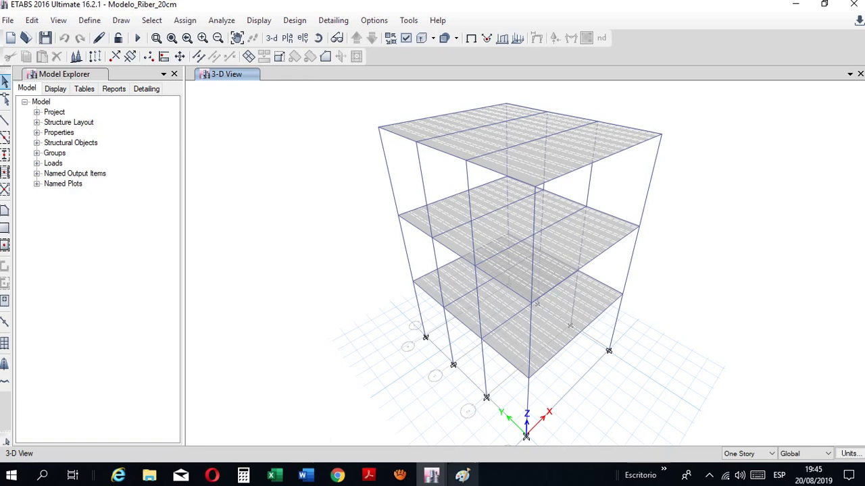
Switch to the Modelo_Deck_20cm window and run its analysis
{"action": "left_click", "coordinate": [433, 476]}
{"action": "left_click", "coordinate": [439, 426]}
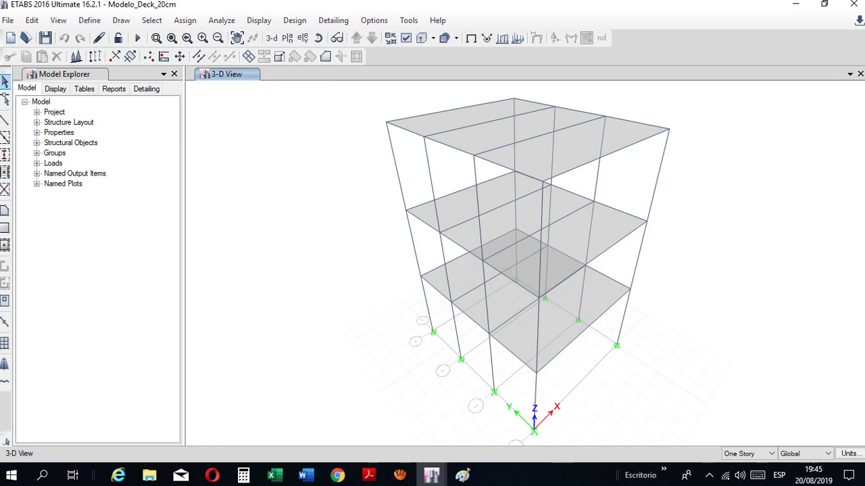
{"action": "left_click", "coordinate": [137, 38]}
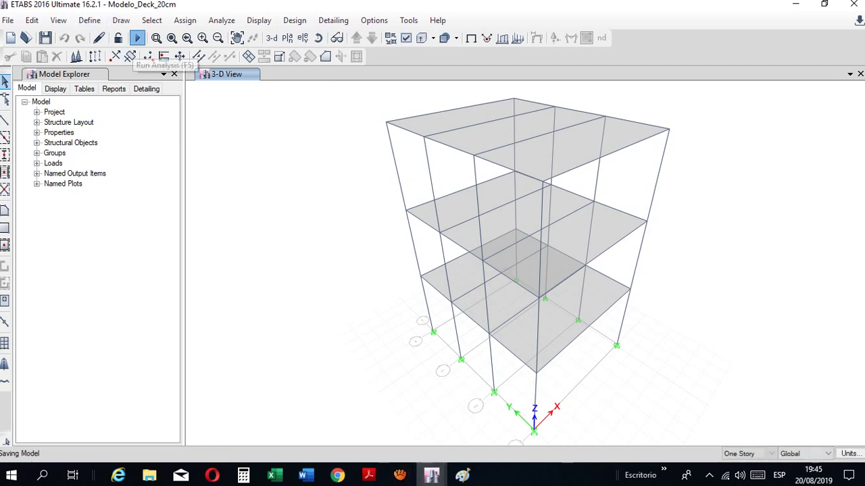
Switch to the Modelo_Riber_20cm window and run the ribbed slab model's analysis
{"action": "left_click", "coordinate": [433, 476]}
{"action": "left_click", "coordinate": [568, 427]}
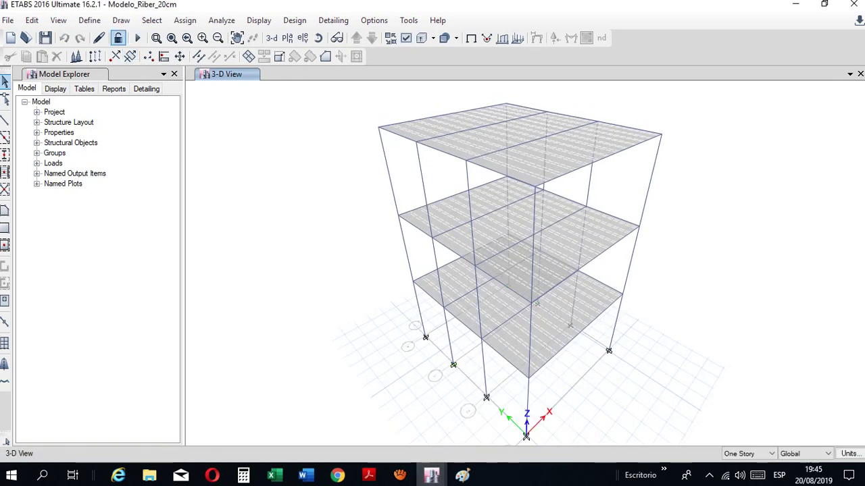
{"action": "left_click", "coordinate": [137, 38]}
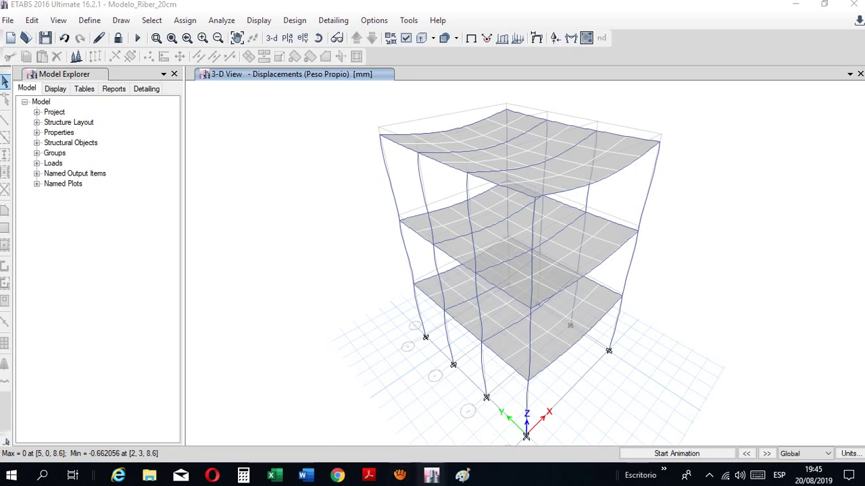
Compare the Peso Propio displacements of the deck model with those of the ribbed slab model
{"action": "left_click", "coordinate": [431, 476]}
{"action": "left_click", "coordinate": [554, 422]}
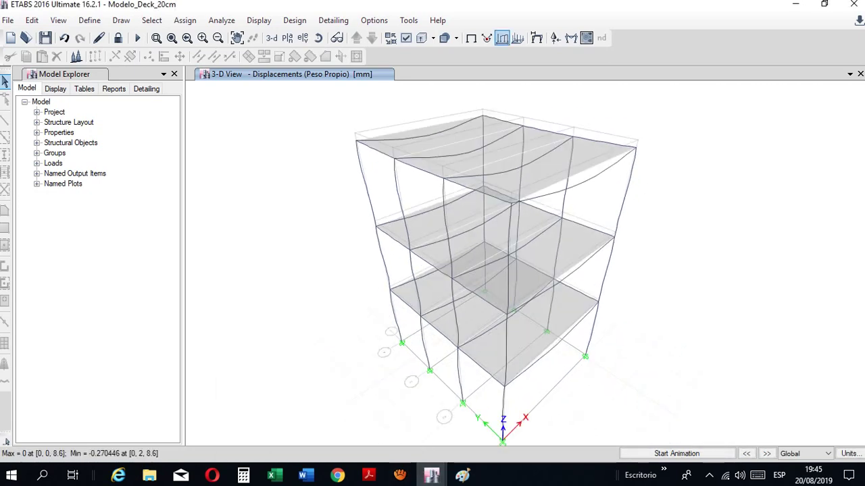
{"action": "left_click", "coordinate": [432, 475]}
{"action": "left_click", "coordinate": [432, 422]}
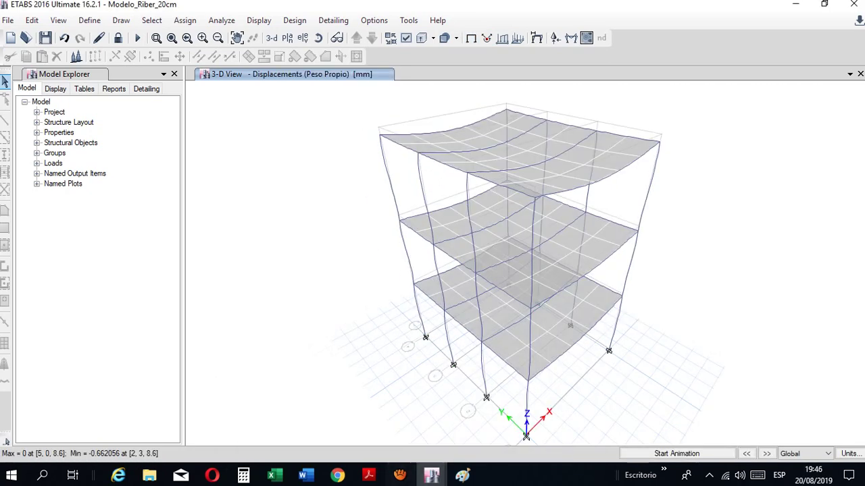
Display the undeformed ribbed slab model and apply the S11 shell stress diagram for the Peso Propio case
{"action": "left_click", "coordinate": [471, 38]}
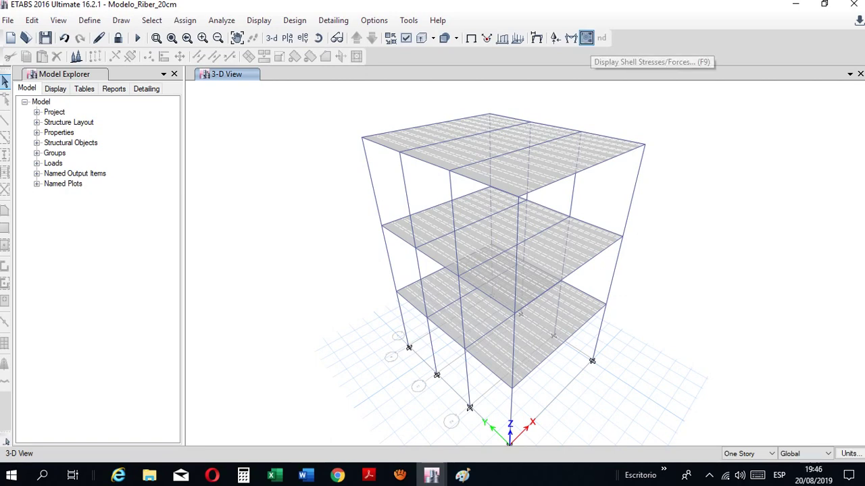
{"action": "left_click", "coordinate": [587, 38]}
{"action": "left_click_drag", "start_coordinate": [460, 29], "coordinate": [699, 30]}
{"action": "left_click", "coordinate": [597, 130]}
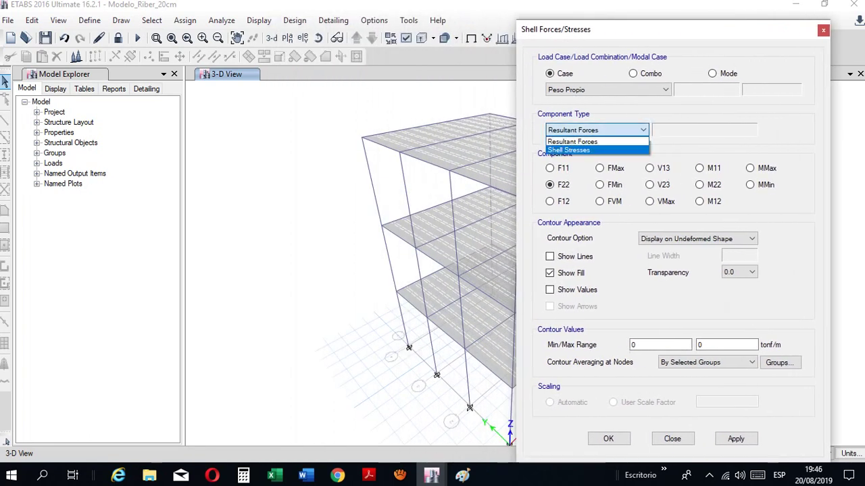
{"action": "left_click", "coordinate": [568, 150]}
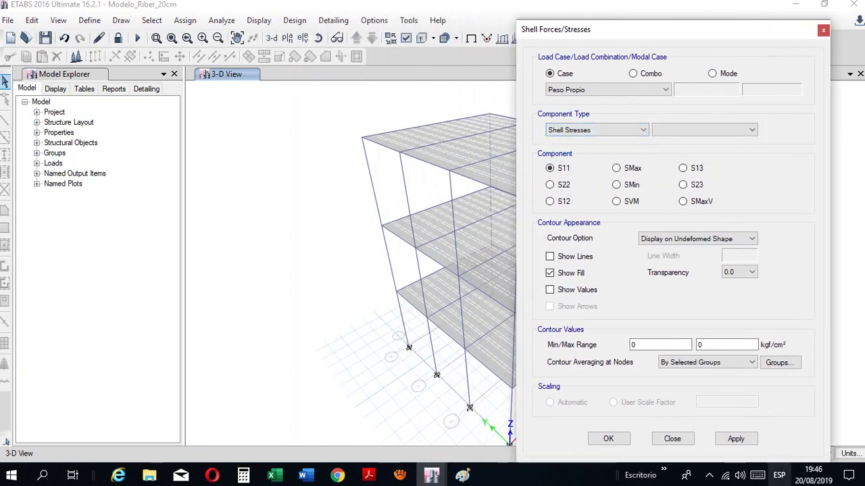
{"action": "left_click", "coordinate": [736, 438]}
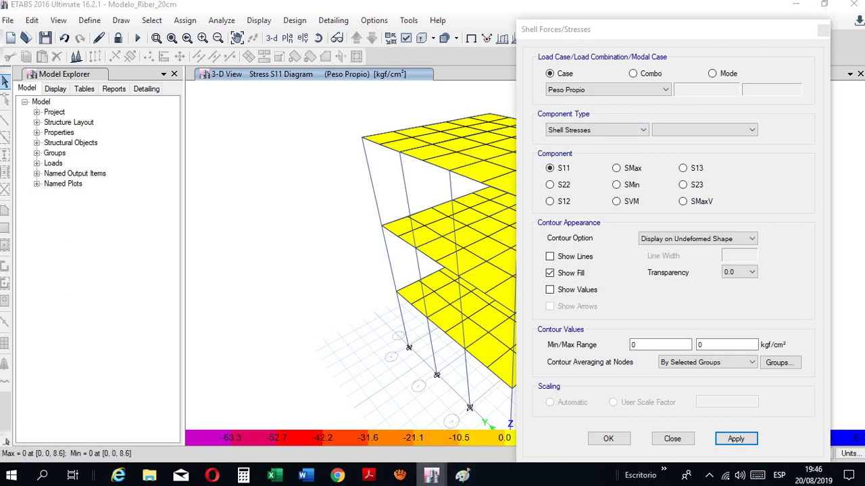
Display the F11 resultant force diagram for the Sx- case in Modelo_Deck_20cm, then close the shell forces settings
{"action": "mouse_move", "coordinate": [432, 475]}
{"action": "left_click", "coordinate": [569, 424]}
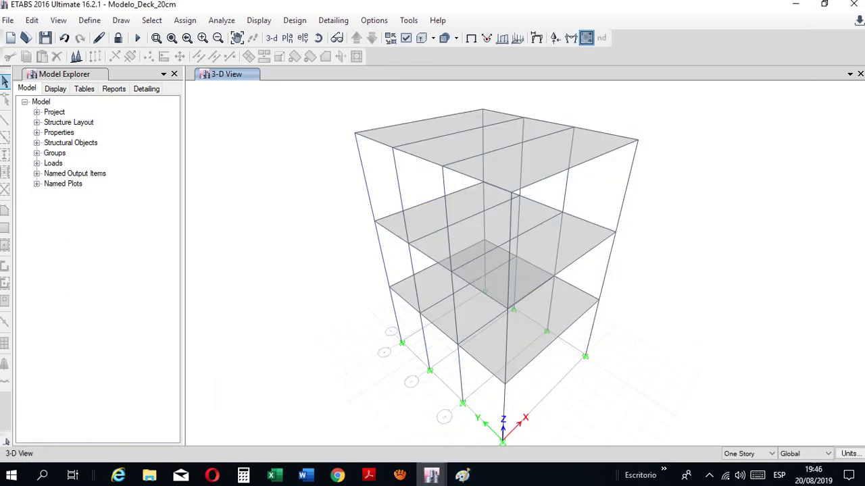
{"action": "left_click", "coordinate": [586, 38]}
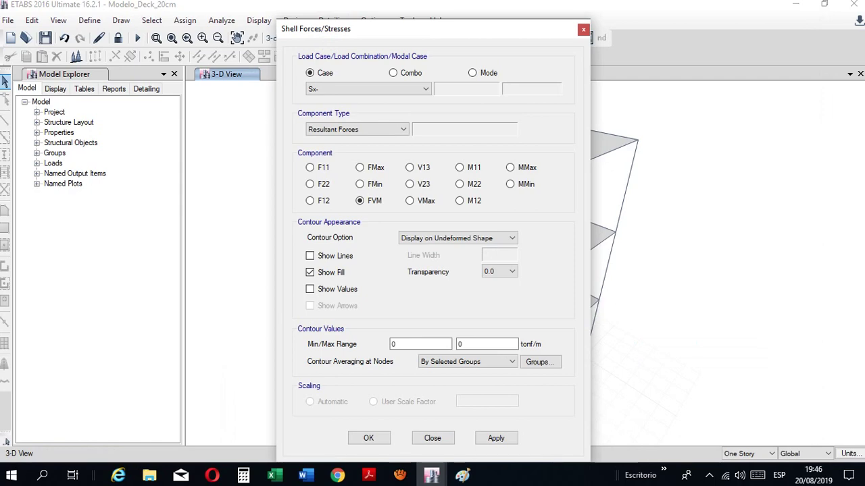
{"action": "left_click", "coordinate": [495, 438]}
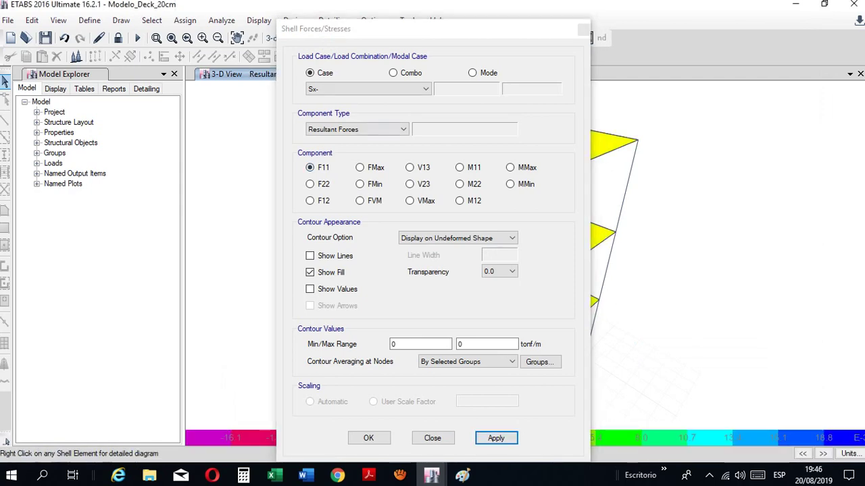
{"action": "left_click_drag", "start_coordinate": [378, 28], "coordinate": [134, 87]}
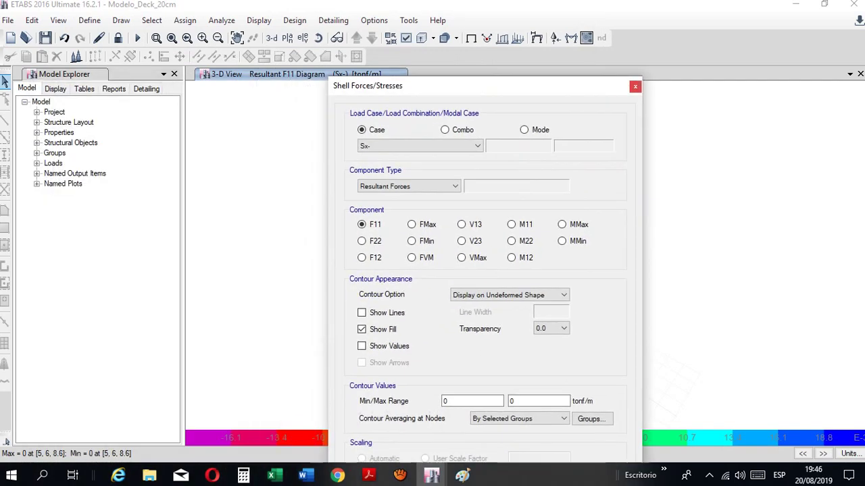
{"action": "left_click", "coordinate": [635, 86]}
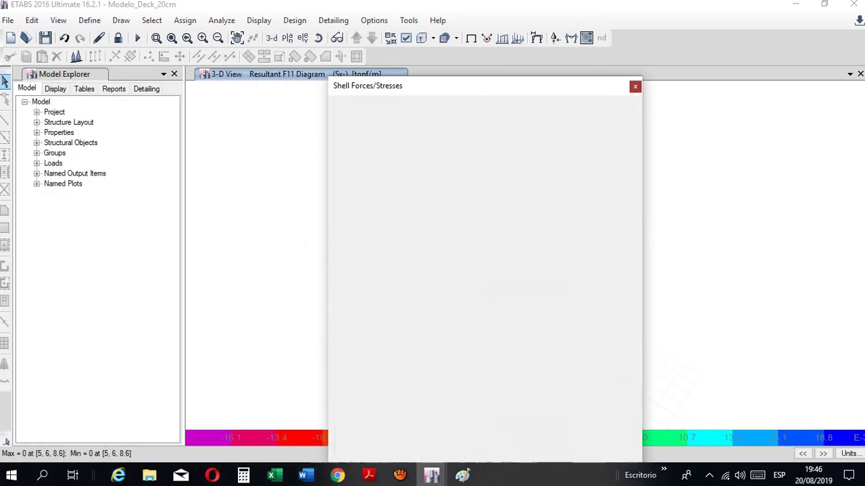
Switch to Modelo_Riber_20cm and display the M22 resultant force diagram for the Peso Propio case, closing the shell forces settings
{"action": "left_click", "coordinate": [432, 475]}
{"action": "left_click", "coordinate": [431, 417]}
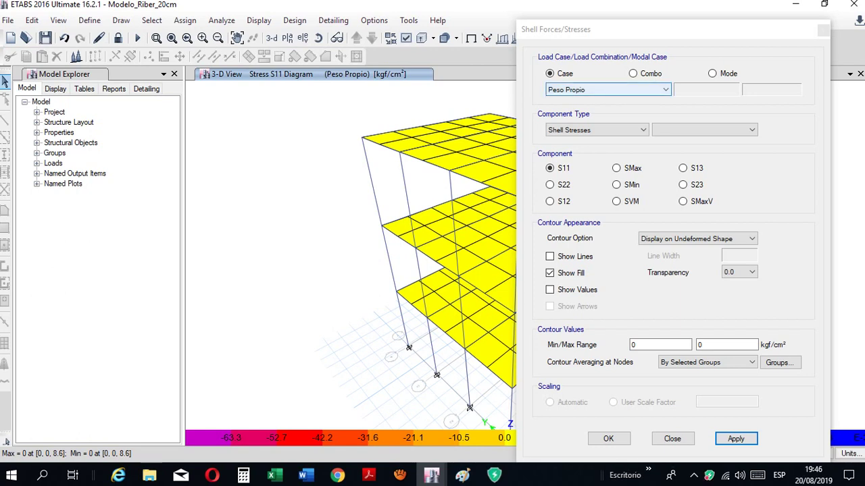
{"action": "left_click", "coordinate": [597, 130]}
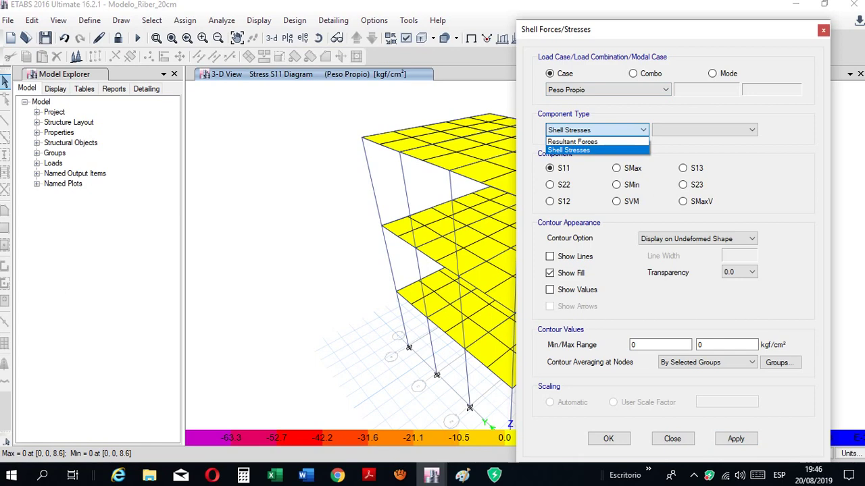
{"action": "left_click", "coordinate": [586, 142]}
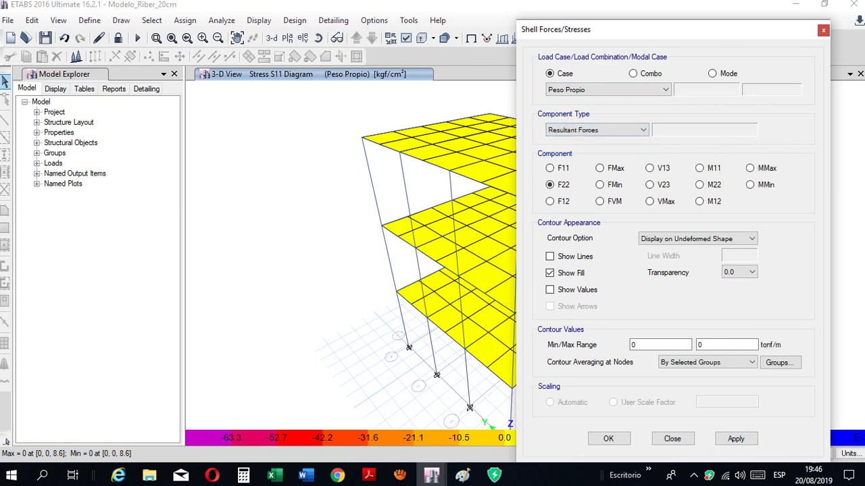
{"action": "left_click", "coordinate": [699, 185]}
{"action": "left_click", "coordinate": [735, 438]}
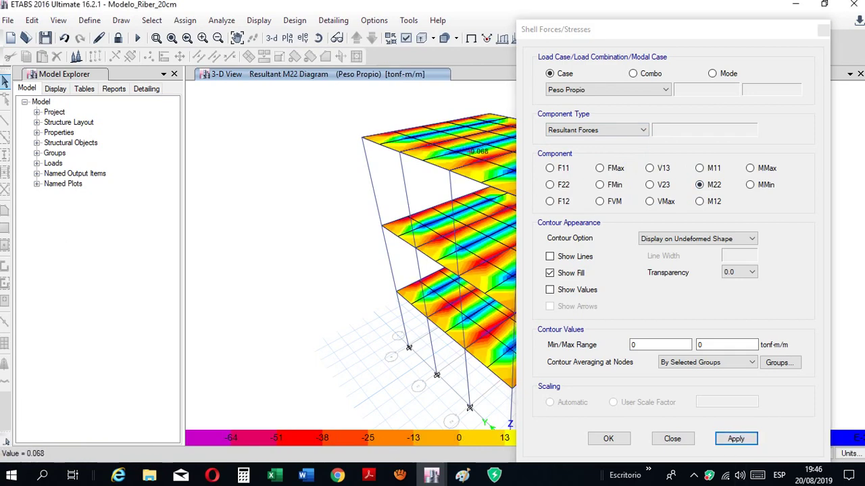
{"action": "left_click", "coordinate": [823, 30]}
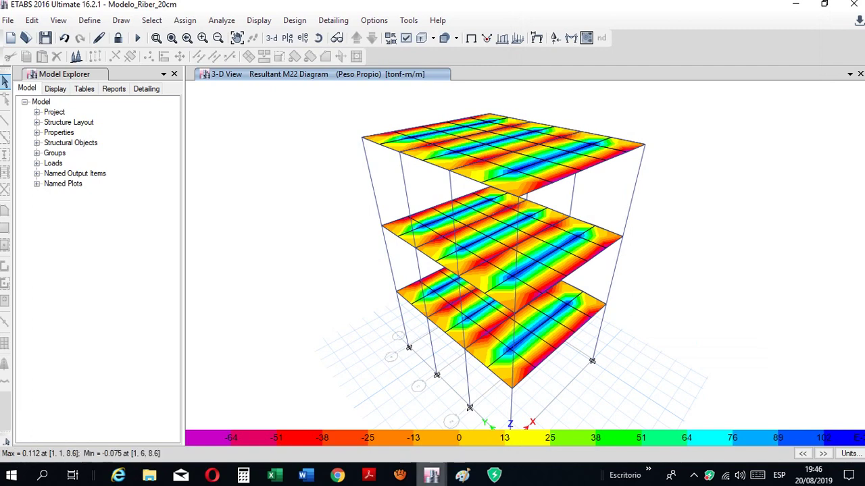
Switch to Modelo_Deck_20cm and display the M22 resultant force diagram for the Sx- case, closing the settings
{"action": "left_click", "coordinate": [431, 475]}
{"action": "left_click", "coordinate": [569, 427]}
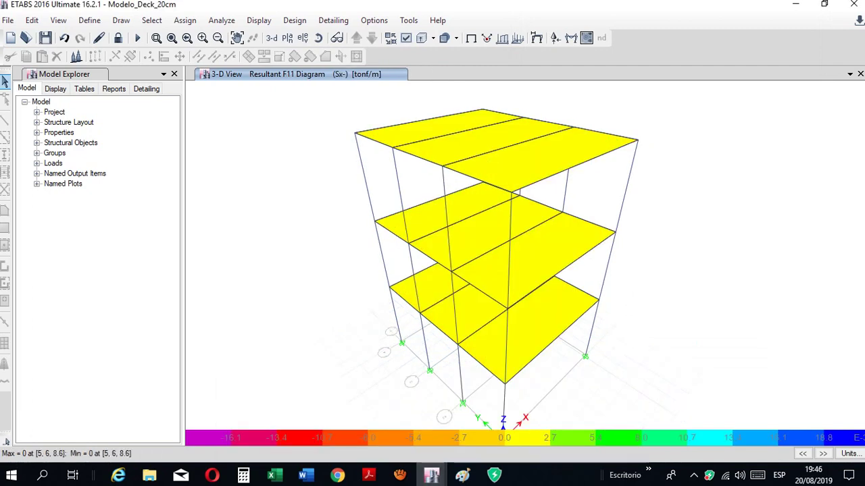
{"action": "left_click", "coordinate": [586, 38]}
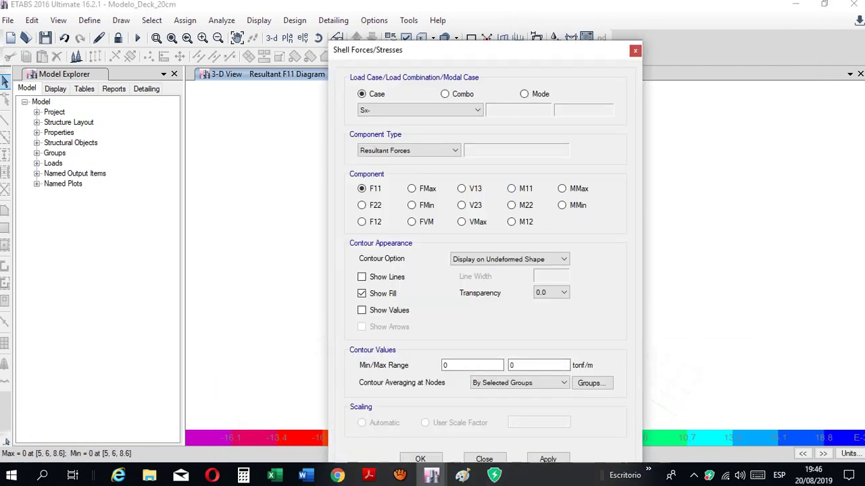
{"action": "left_click", "coordinate": [511, 206]}
{"action": "left_click", "coordinate": [548, 459]}
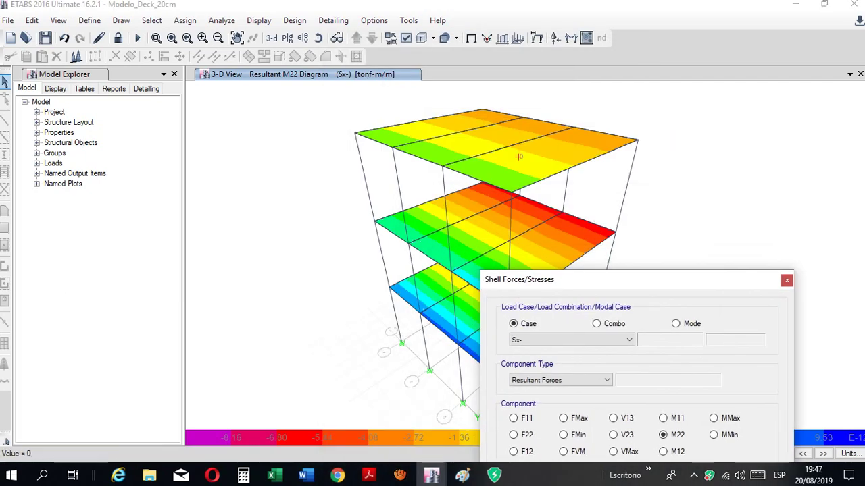
{"action": "left_click", "coordinate": [787, 280]}
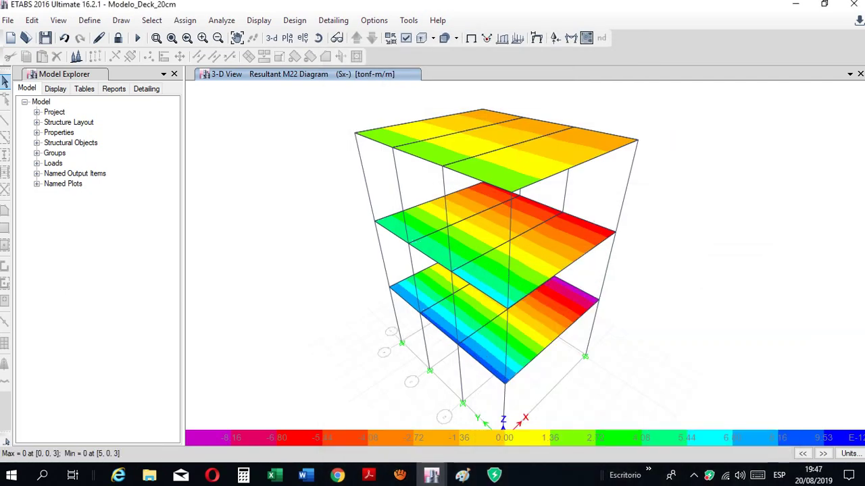
Compare the M22 slab moment diagrams of the ribbed slab model with those of the deck model
{"action": "mouse_move", "coordinate": [431, 474]}
{"action": "left_click", "coordinate": [570, 414]}
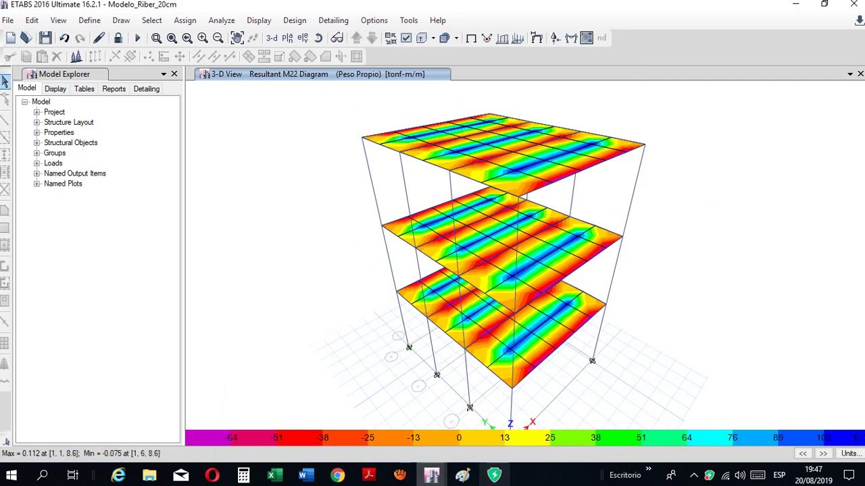
{"action": "mouse_move", "coordinate": [431, 474]}
{"action": "left_click", "coordinate": [431, 422]}
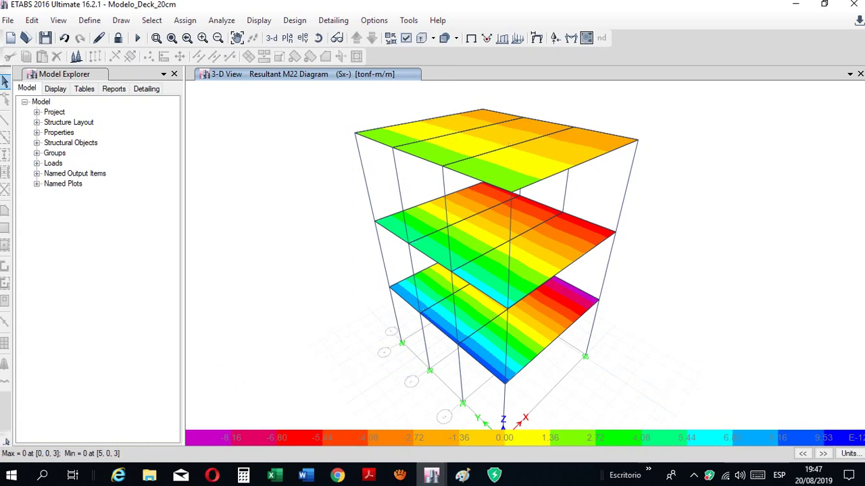
{"action": "mouse_move", "coordinate": [431, 475]}
{"action": "left_click", "coordinate": [569, 417]}
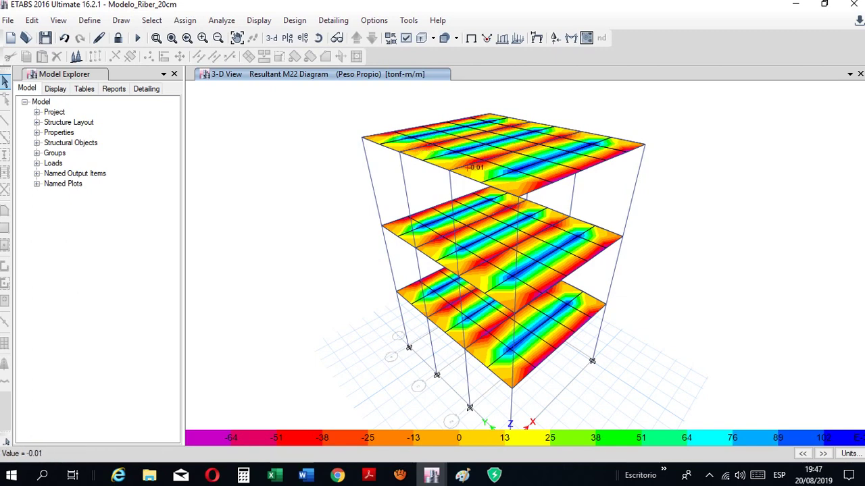
{"action": "left_click", "coordinate": [431, 476]}
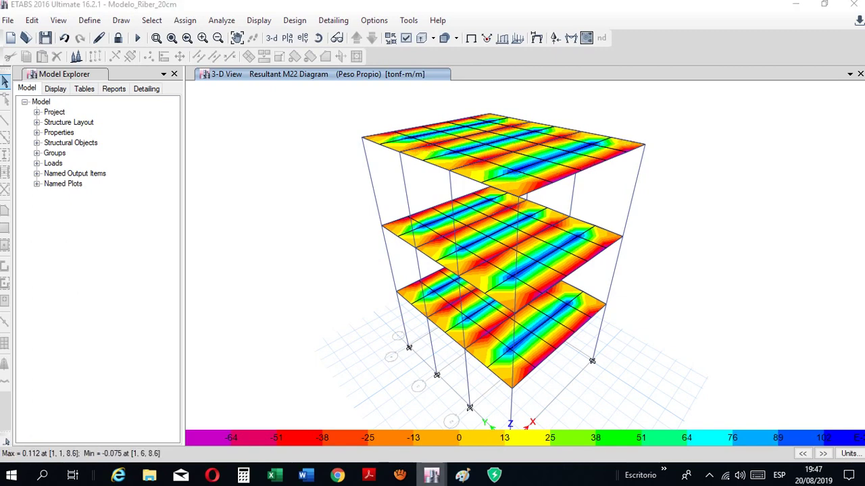
{"action": "left_click", "coordinate": [433, 418]}
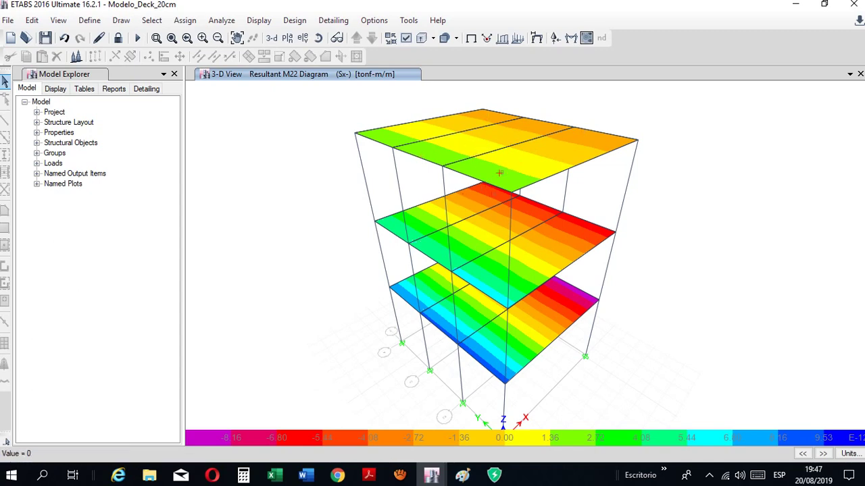
{"action": "mouse_move", "coordinate": [431, 475]}
{"action": "left_click", "coordinate": [571, 416]}
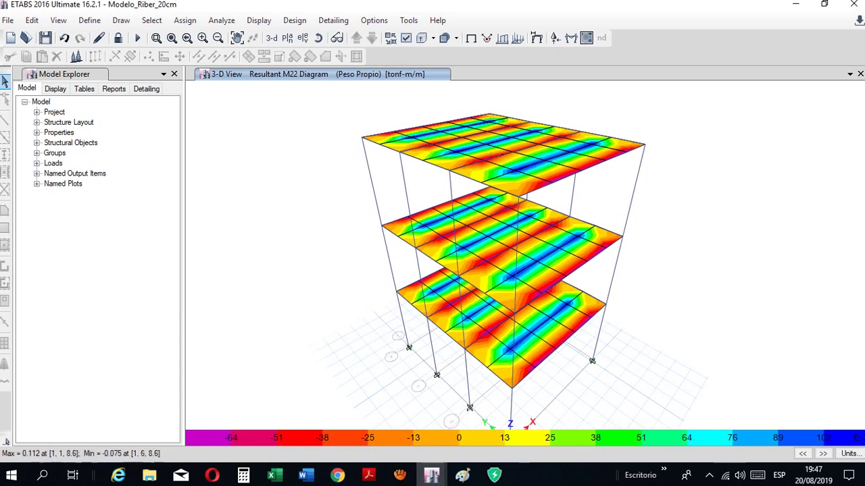
Display the undeformed shape in both the ribbed slab model and the deck model
{"action": "left_click", "coordinate": [471, 38]}
{"action": "mouse_move", "coordinate": [431, 475]}
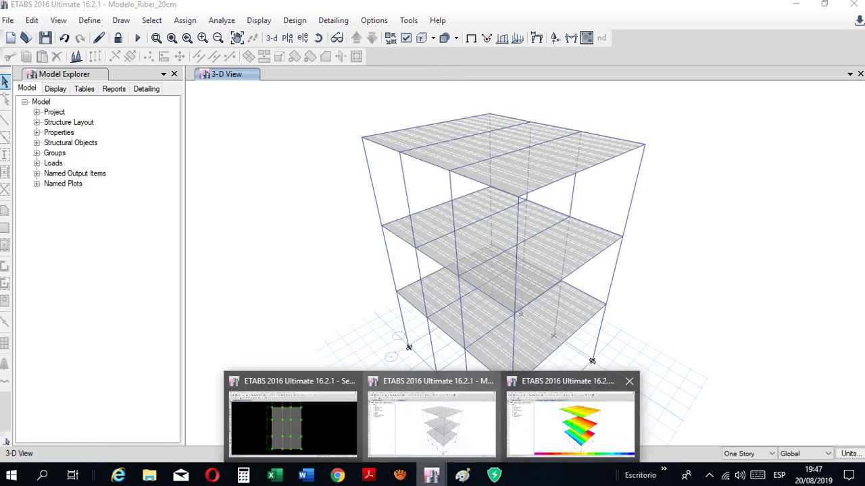
{"action": "left_click", "coordinate": [571, 418]}
{"action": "left_click", "coordinate": [472, 38]}
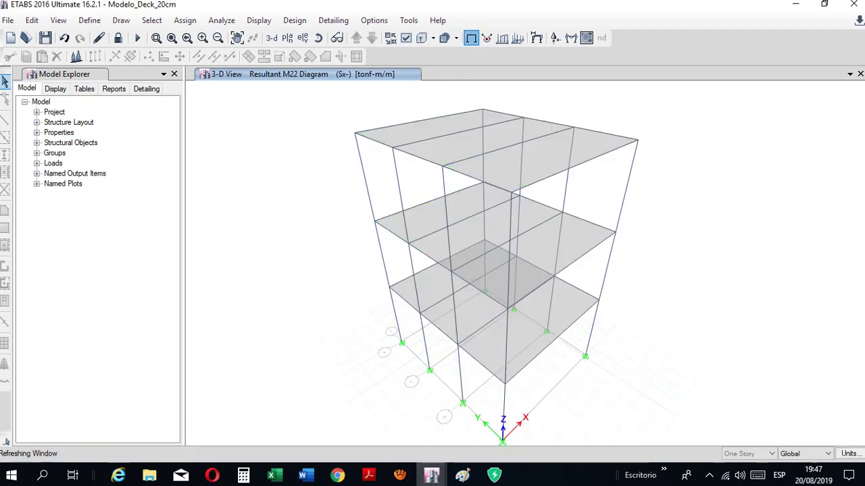
Display the frames' filled Moment 3-3 diagram for the CM case in Modelo_Riber_20cm, closing the member force settings
{"action": "mouse_move", "coordinate": [431, 475]}
{"action": "left_click", "coordinate": [431, 426]}
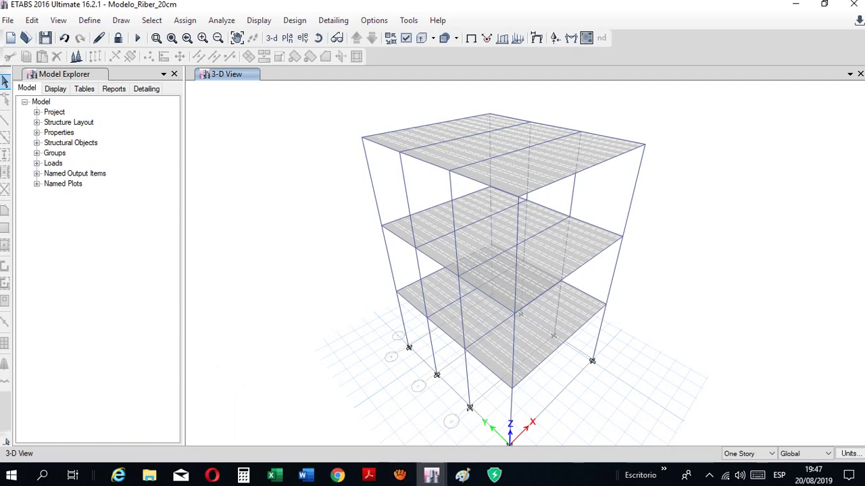
{"action": "middle_click_drag", "start_coordinate": [432, 304], "coordinate": [406, 312]}
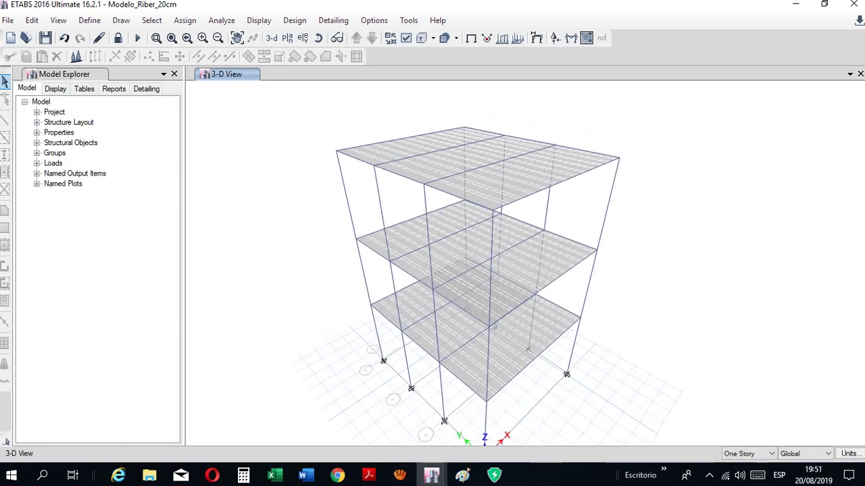
{"action": "left_click", "coordinate": [571, 38]}
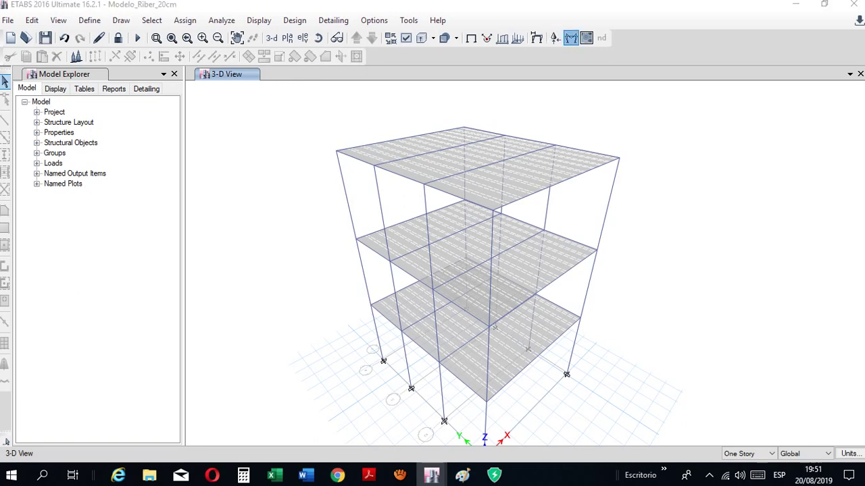
{"action": "left_click_drag", "start_coordinate": [432, 70], "coordinate": [712, 79]}
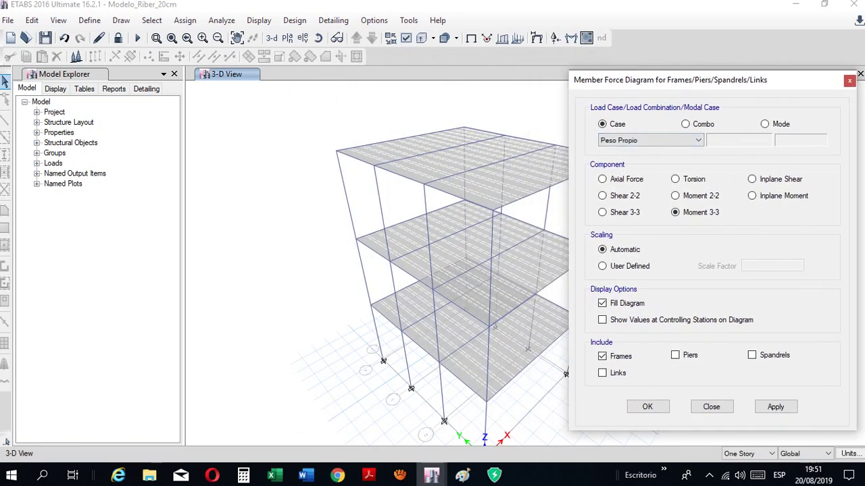
{"action": "left_click", "coordinate": [650, 140]}
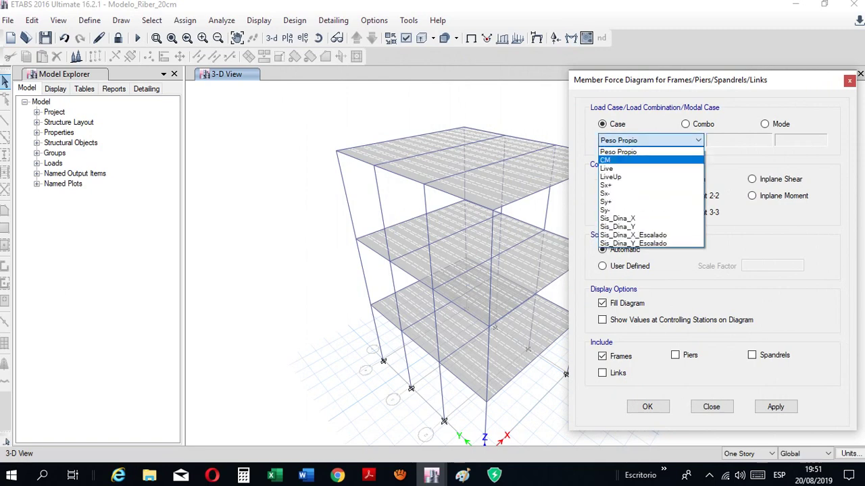
{"action": "left_click", "coordinate": [607, 168]}
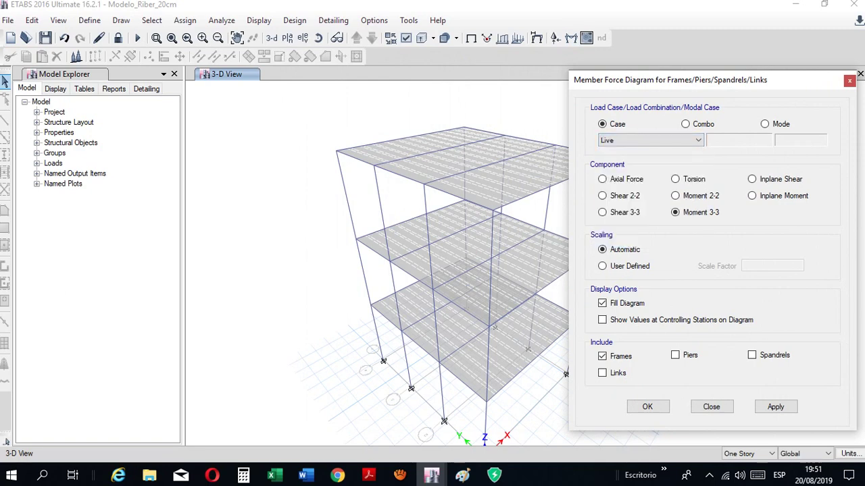
{"action": "left_click", "coordinate": [649, 140]}
{"action": "left_click", "coordinate": [775, 407]}
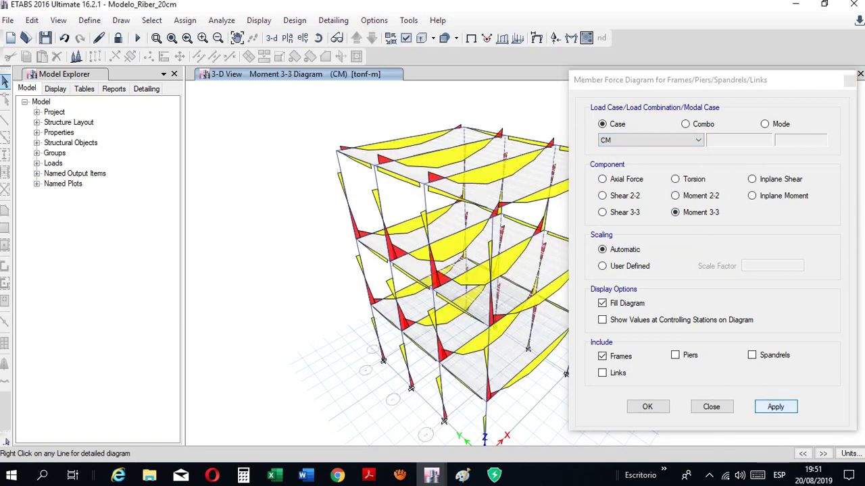
{"action": "left_click_drag", "start_coordinate": [676, 80], "coordinate": [521, 129]}
{"action": "left_click", "coordinate": [557, 456]}
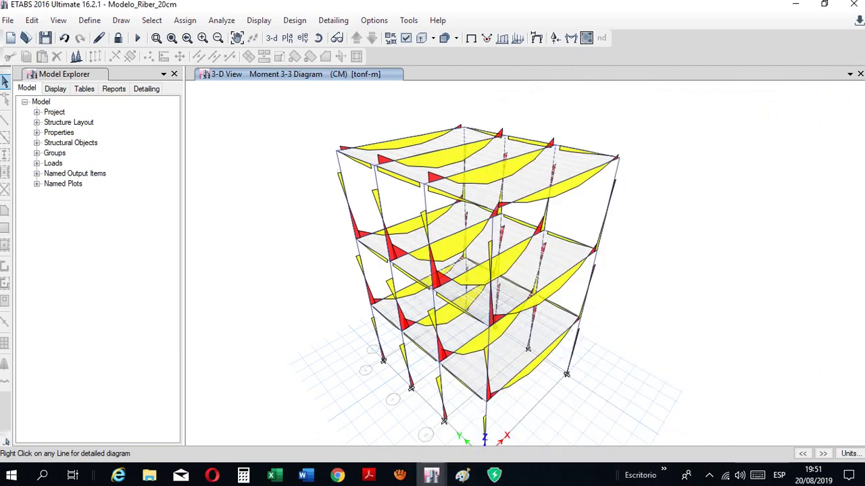
Switch to Modelo_Deck_20cm and display the frames' Moment 3-3 diagram for the CM case
{"action": "mouse_move", "coordinate": [431, 476]}
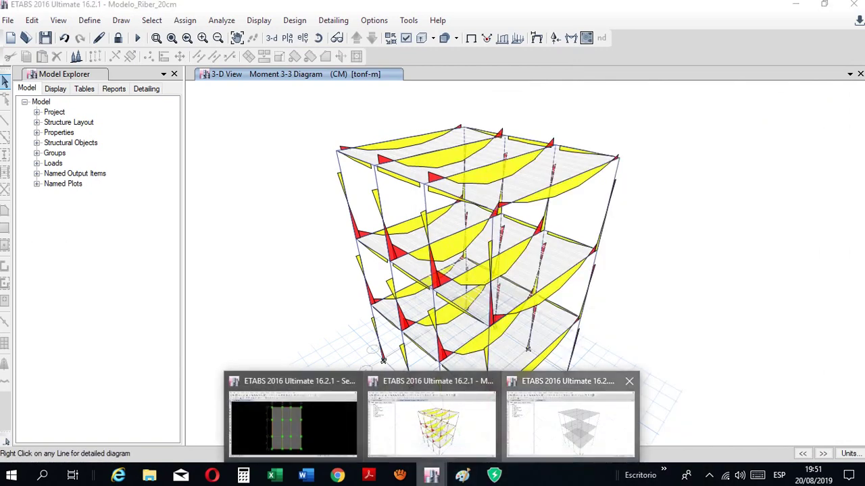
{"action": "left_click", "coordinate": [561, 414]}
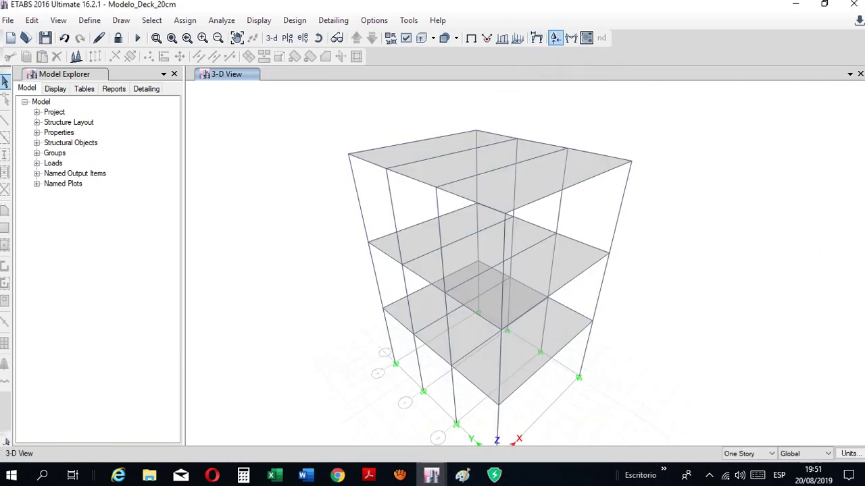
{"action": "left_click", "coordinate": [571, 38]}
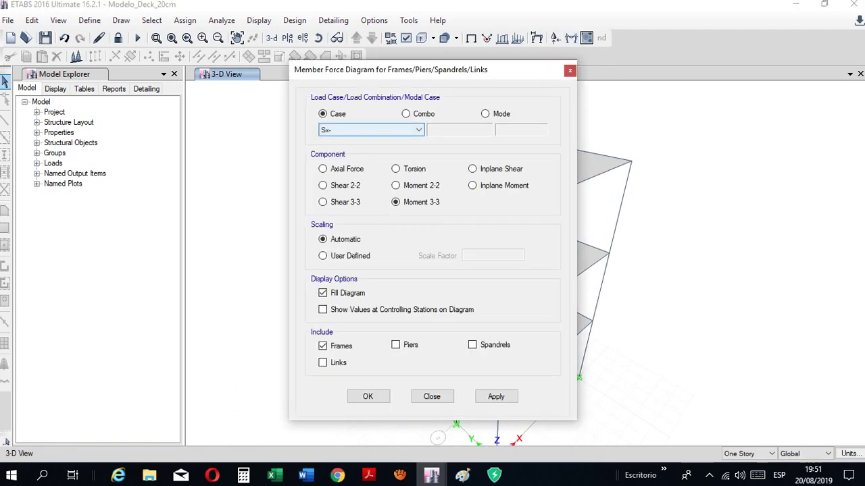
{"action": "left_click", "coordinate": [398, 130]}
{"action": "left_click", "coordinate": [382, 149]}
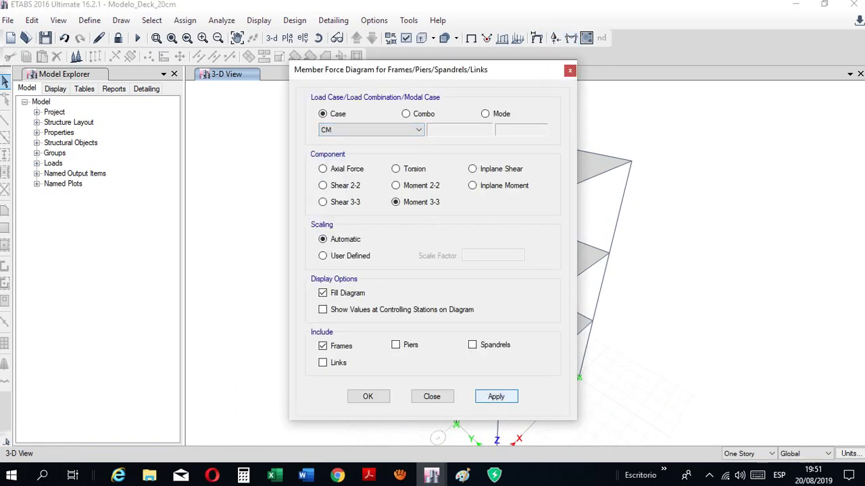
{"action": "left_click", "coordinate": [497, 397]}
{"action": "left_click", "coordinate": [432, 397]}
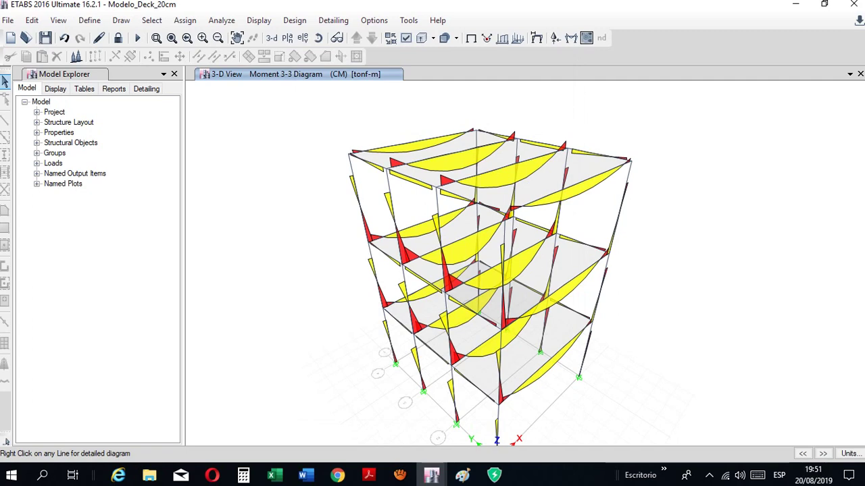
Compare the CM moment diagrams of both models and open the detailed diagram of Story3 beam B1 in the deck model
{"action": "mouse_move", "coordinate": [431, 476]}
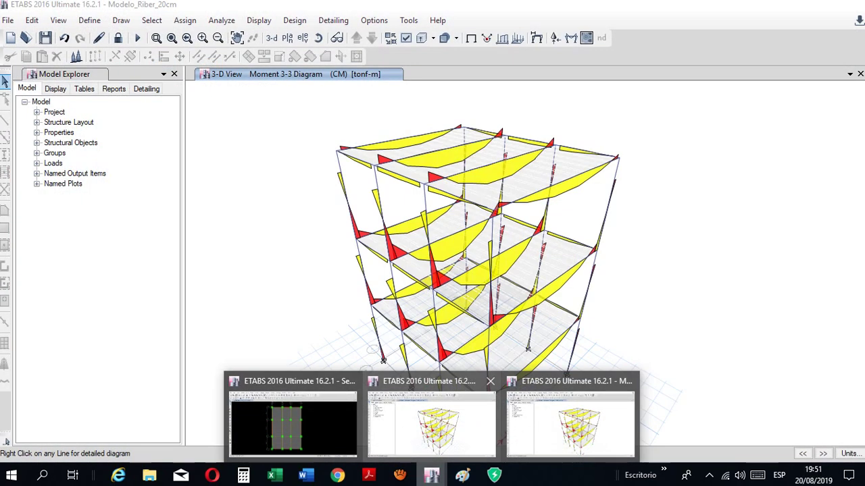
{"action": "left_click", "coordinate": [431, 425]}
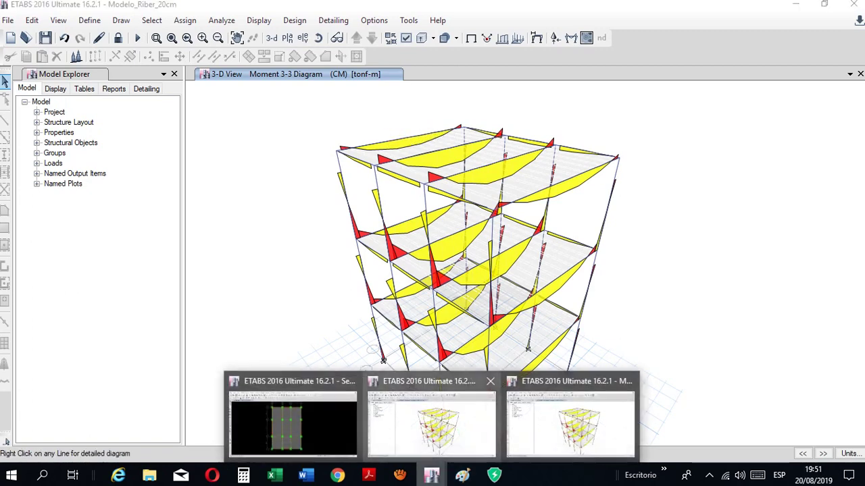
{"action": "mouse_move", "coordinate": [432, 475]}
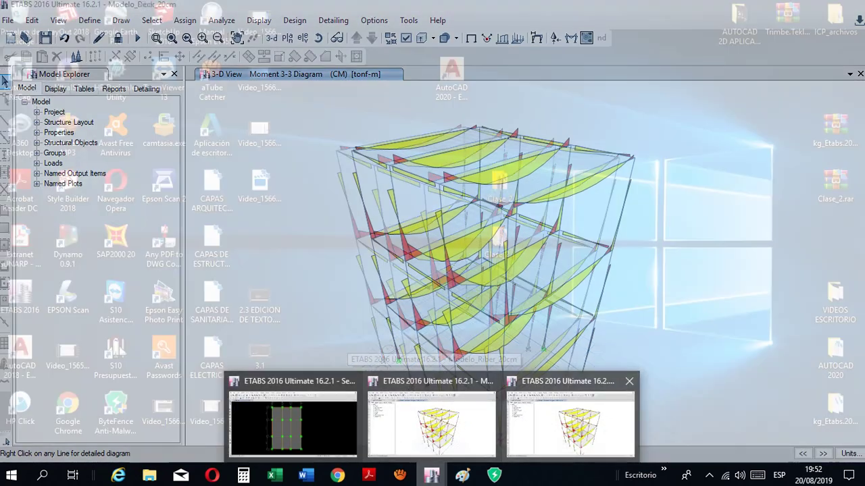
{"action": "left_click", "coordinate": [432, 423]}
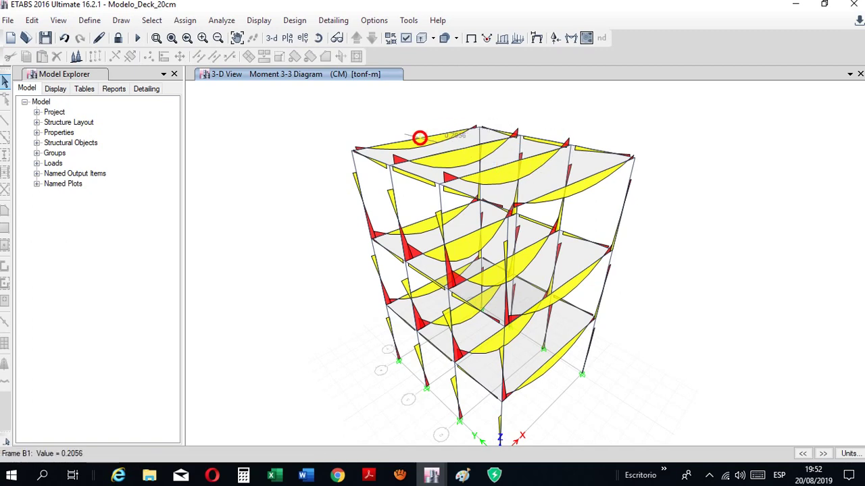
{"action": "right_click", "coordinate": [419, 138]}
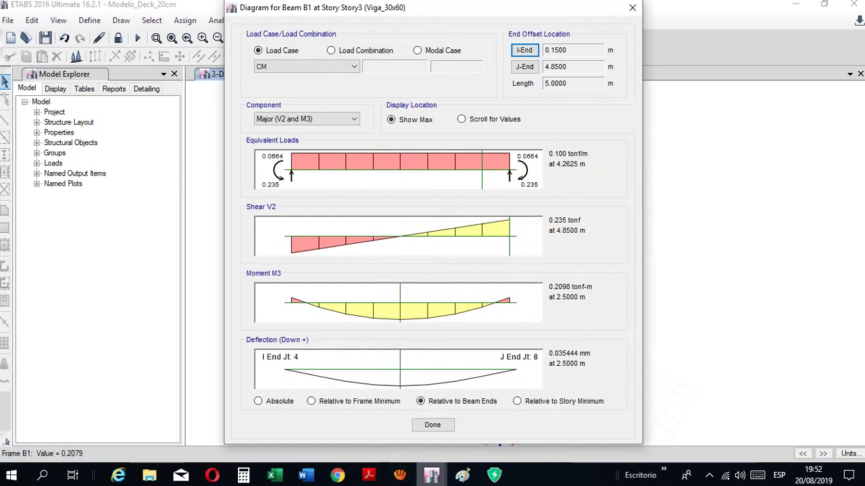
Compare the detailed CM diagrams of Story3 beam B1 in the ribbed slab and deck models, closing both diagrams
{"action": "mouse_move", "coordinate": [431, 476]}
{"action": "left_click", "coordinate": [431, 423]}
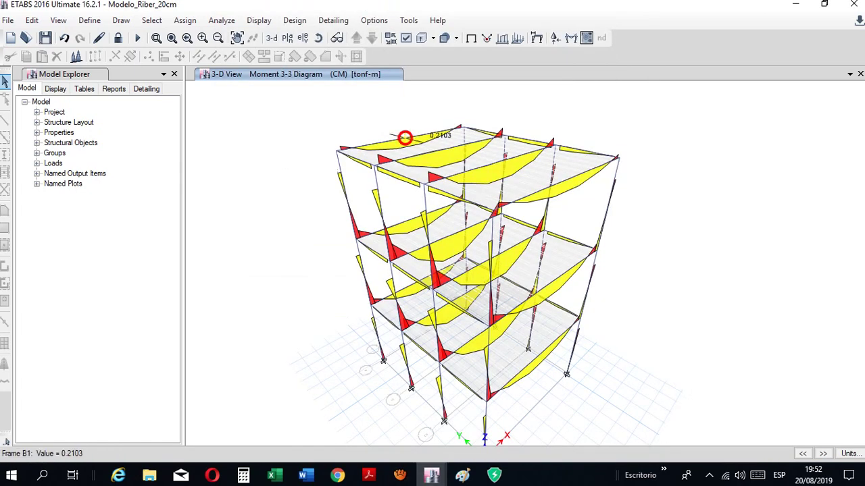
{"action": "right_click", "coordinate": [406, 139]}
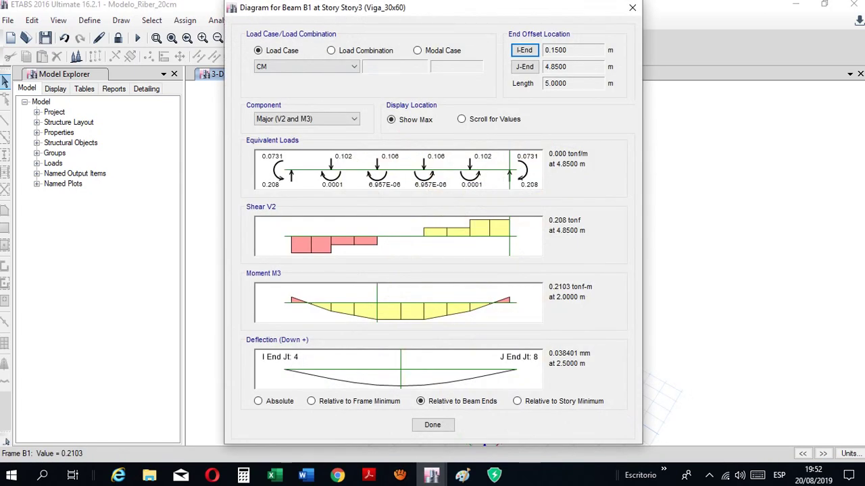
{"action": "left_click", "coordinate": [632, 8]}
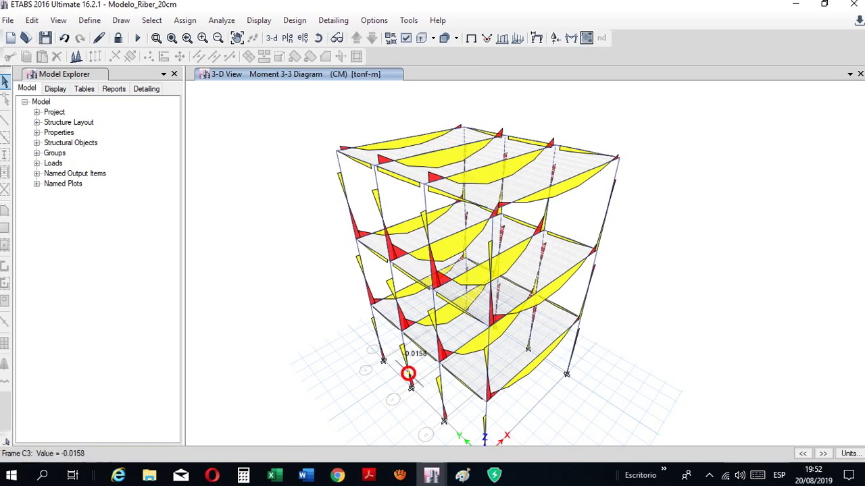
{"action": "left_click", "coordinate": [431, 475]}
{"action": "left_click", "coordinate": [563, 426]}
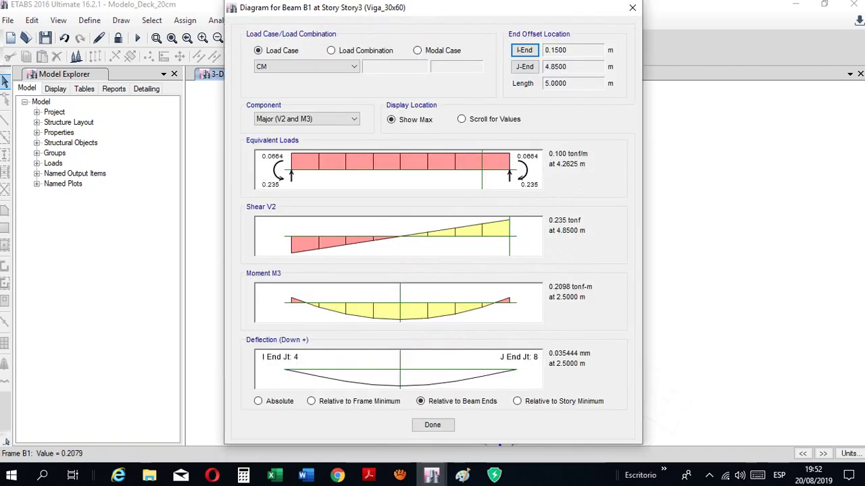
{"action": "left_click", "coordinate": [632, 8]}
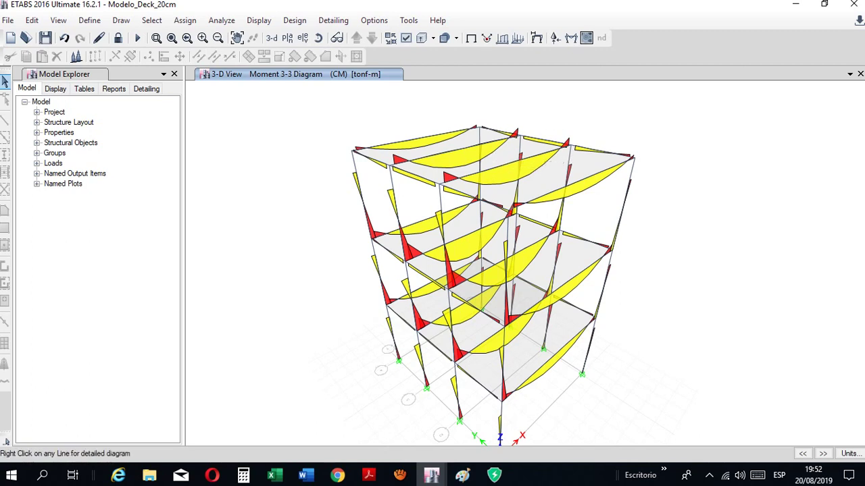
Switch to Modelo_Riber_20cm and display its CM moment diagram in the Story1 plan view
{"action": "mouse_move", "coordinate": [435, 133]}
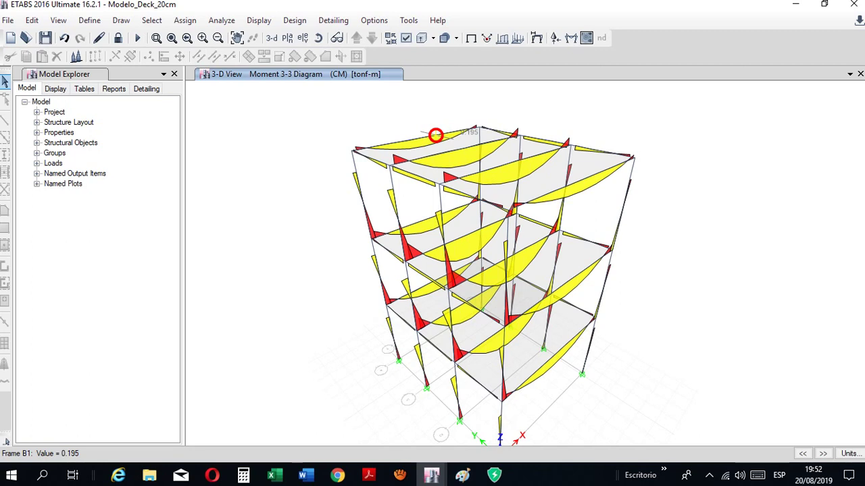
{"action": "left_click", "coordinate": [431, 475]}
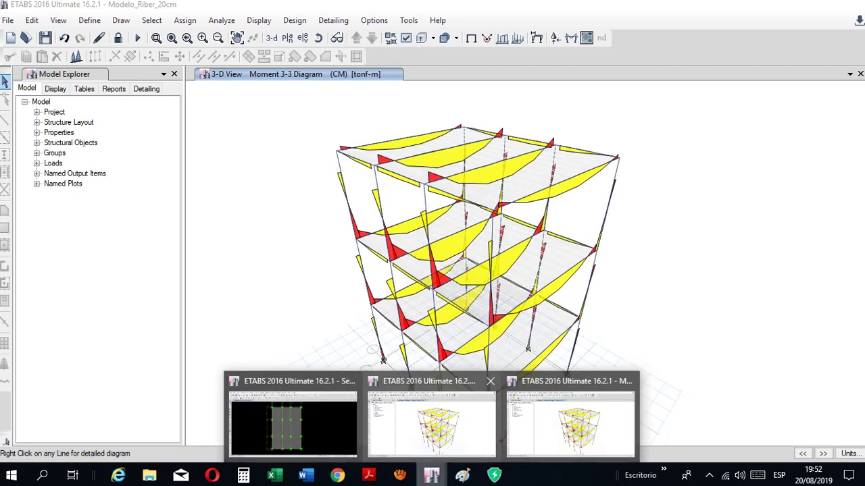
{"action": "left_click", "coordinate": [432, 426]}
{"action": "mouse_move", "coordinate": [455, 146]}
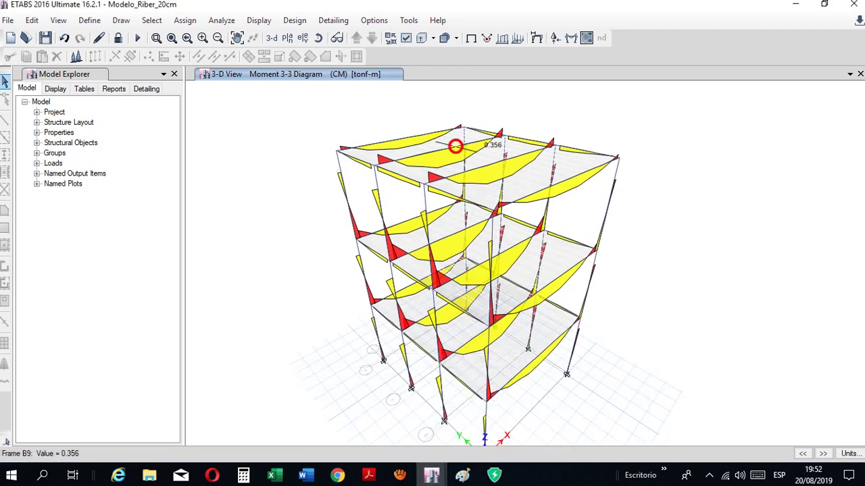
{"action": "left_click", "coordinate": [287, 38]}
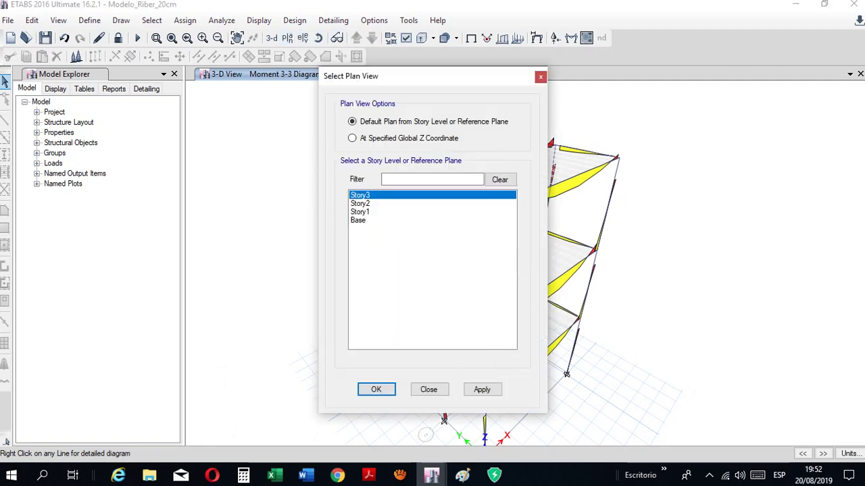
{"action": "left_click", "coordinate": [360, 212]}
{"action": "left_click", "coordinate": [482, 390]}
{"action": "left_click", "coordinate": [429, 389]}
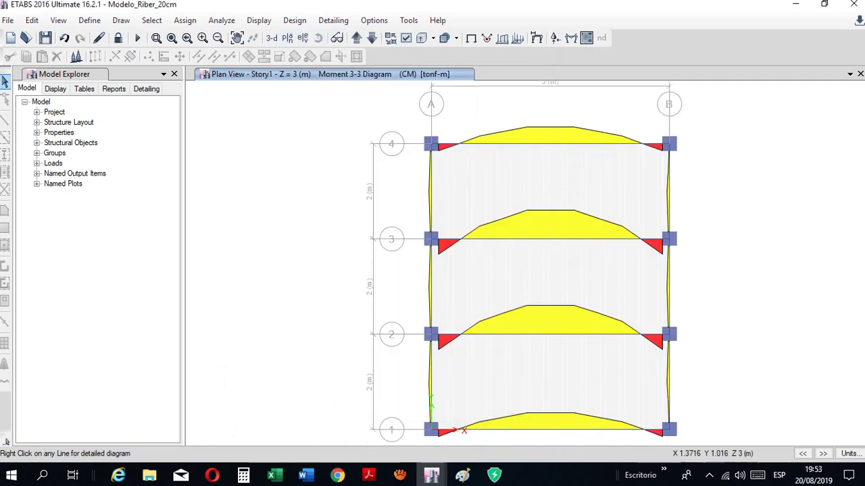
Switch to Modelo_Deck_20cm and display its CM moment diagram in the Story1 plan view
{"action": "mouse_move", "coordinate": [432, 474]}
{"action": "left_click", "coordinate": [573, 429]}
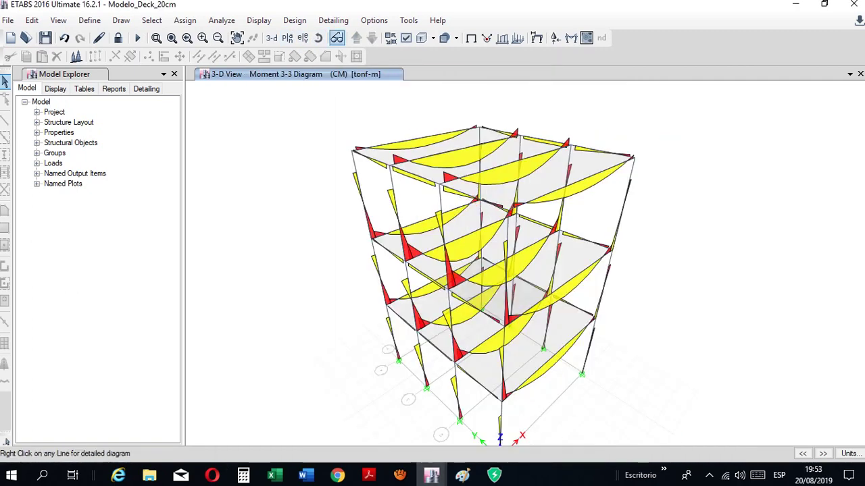
{"action": "left_click", "coordinate": [287, 38]}
{"action": "left_click", "coordinate": [360, 212]}
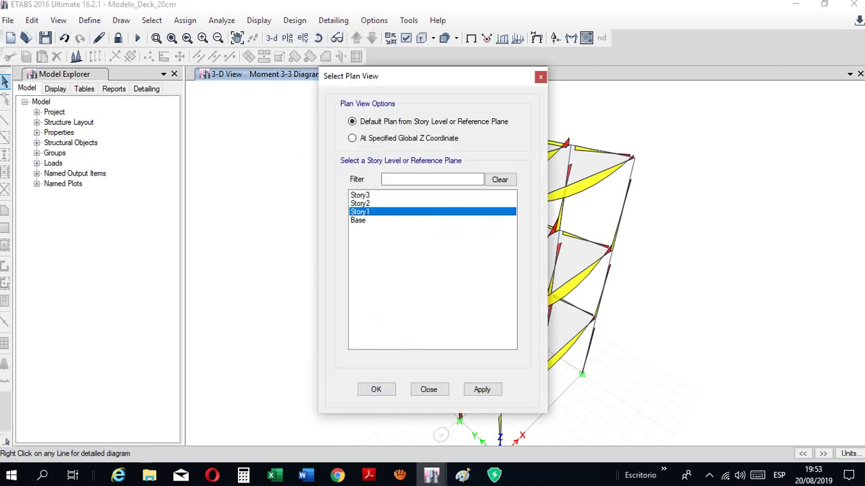
{"action": "left_click", "coordinate": [483, 390]}
{"action": "left_click", "coordinate": [430, 390]}
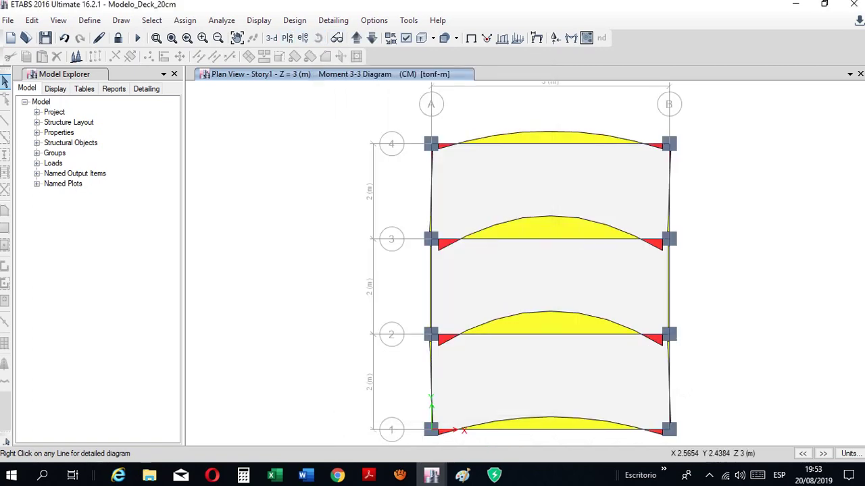
Return to Modelo_Riber_20cm and open the detailed CM diagram of Story1 beam B10 on grid line 2
{"action": "left_click", "coordinate": [462, 475]}
{"action": "left_click", "coordinate": [462, 476]}
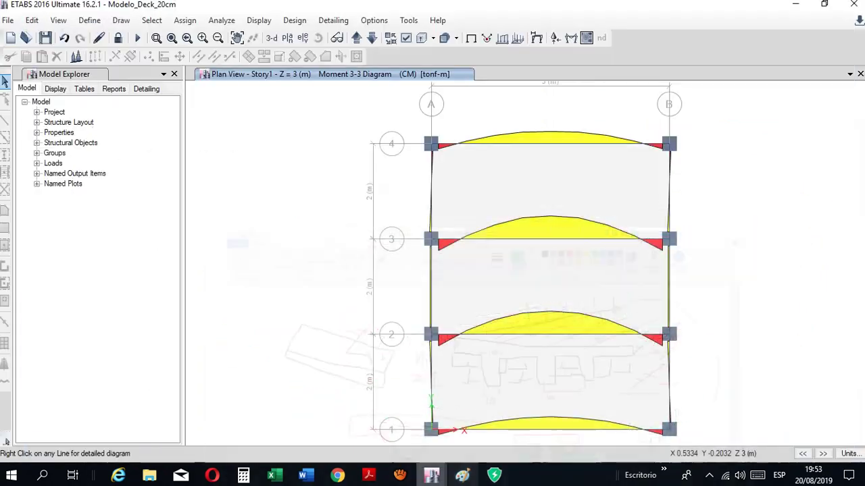
{"action": "left_click", "coordinate": [432, 476]}
{"action": "left_click", "coordinate": [431, 422]}
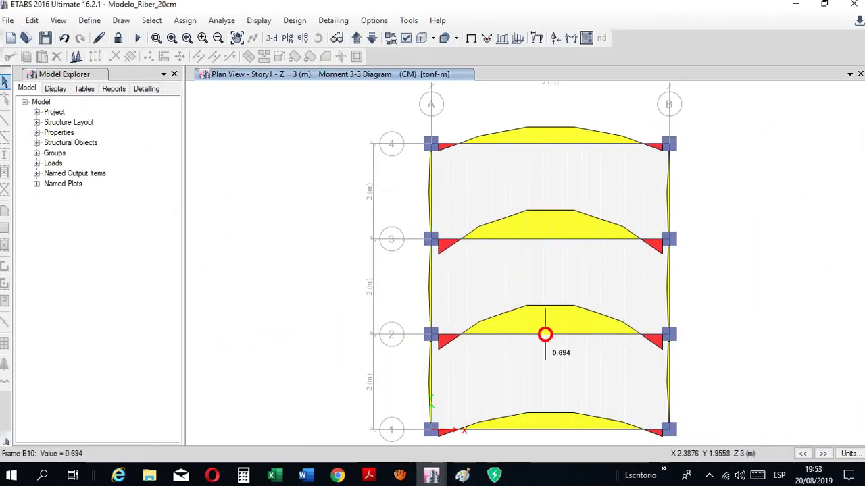
{"action": "right_click", "coordinate": [545, 334]}
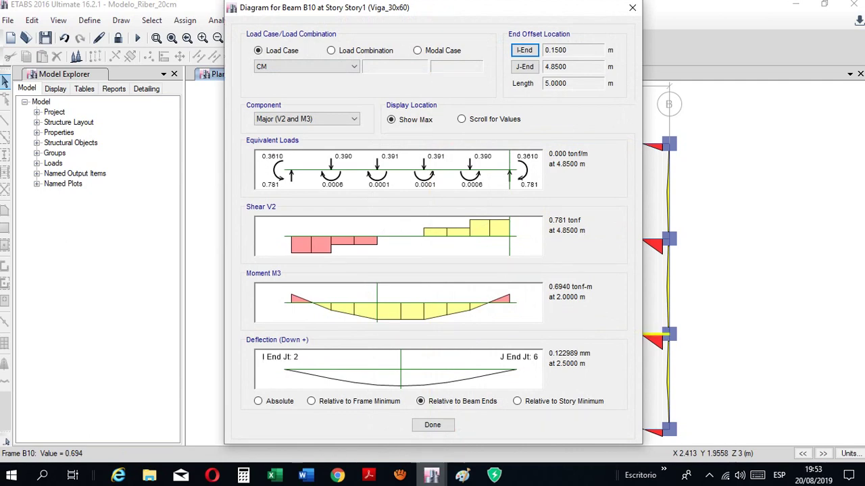
Open the detailed diagram of Story1 beam B10 in Modelo_Deck_20cm and compare its loads, shear and moments with those of the ribbed model
{"action": "mouse_move", "coordinate": [431, 475]}
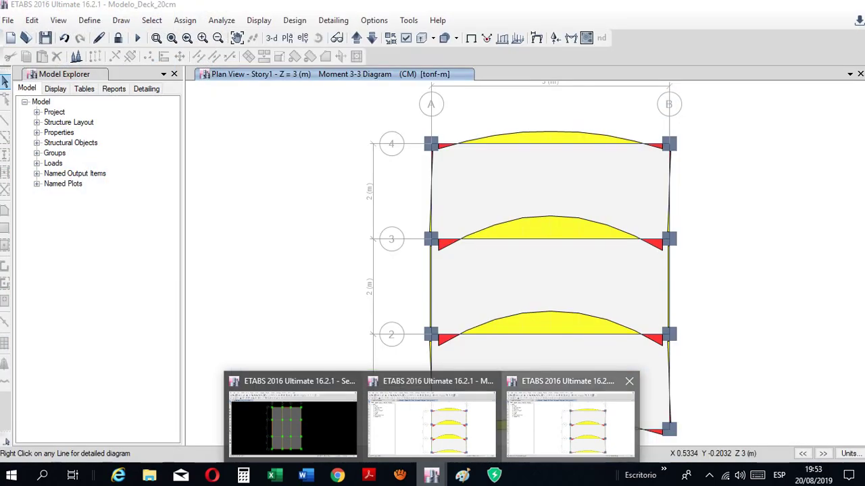
{"action": "left_click", "coordinate": [564, 424]}
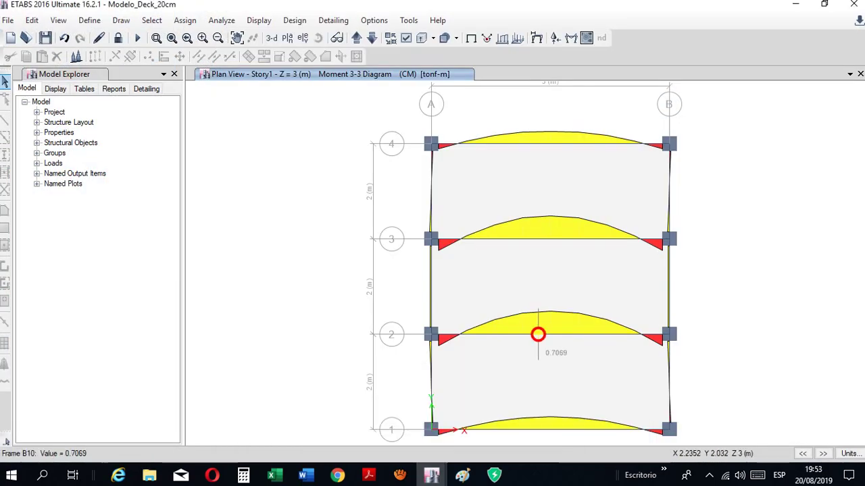
{"action": "right_click", "coordinate": [538, 335]}
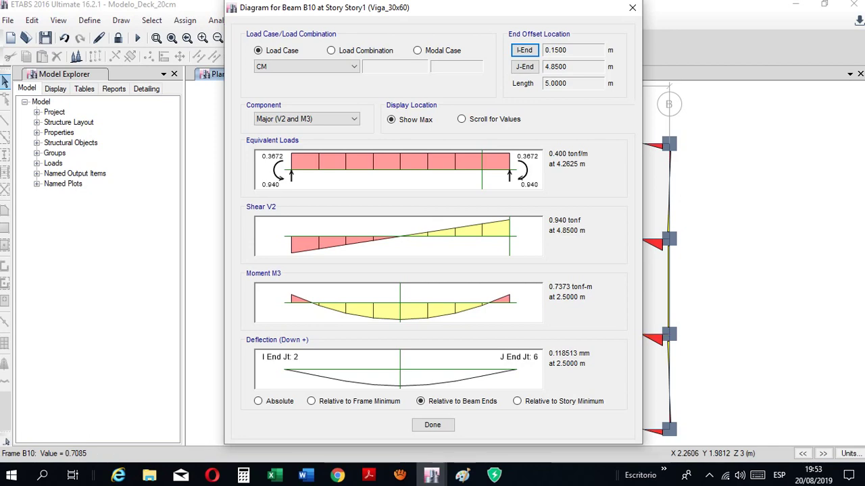
{"action": "left_click_drag", "start_coordinate": [405, 7], "coordinate": [262, 8]}
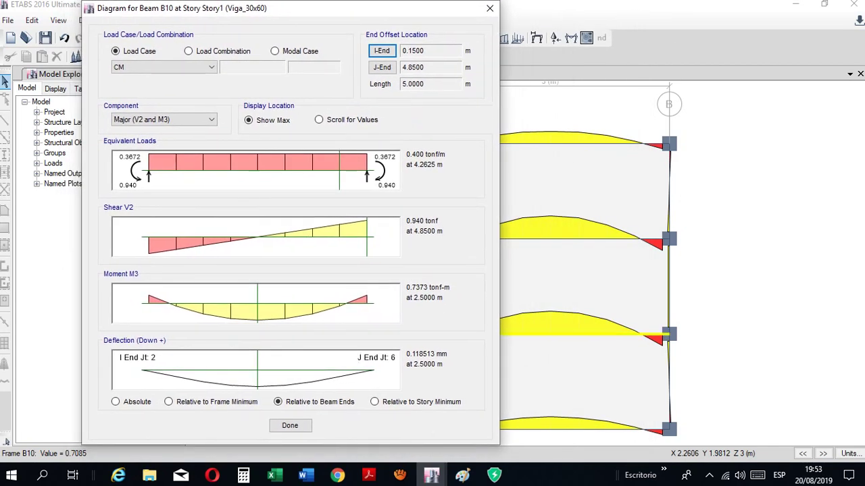
{"action": "mouse_move", "coordinate": [431, 475]}
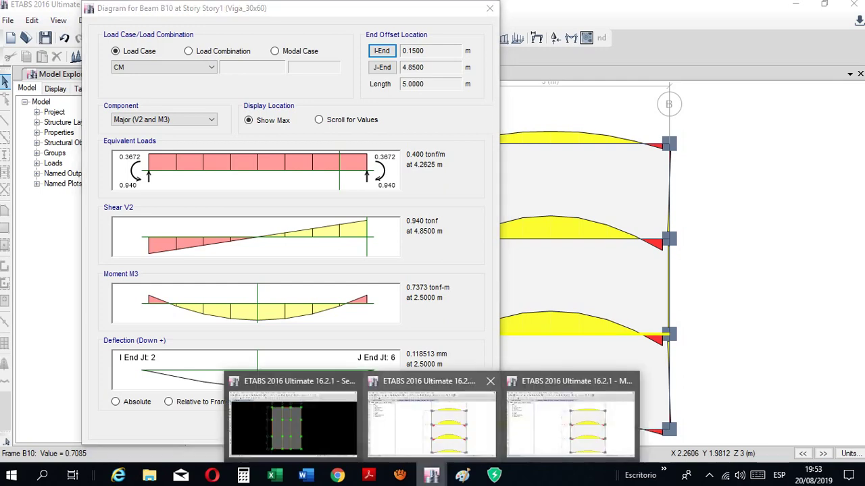
{"action": "left_click", "coordinate": [432, 415]}
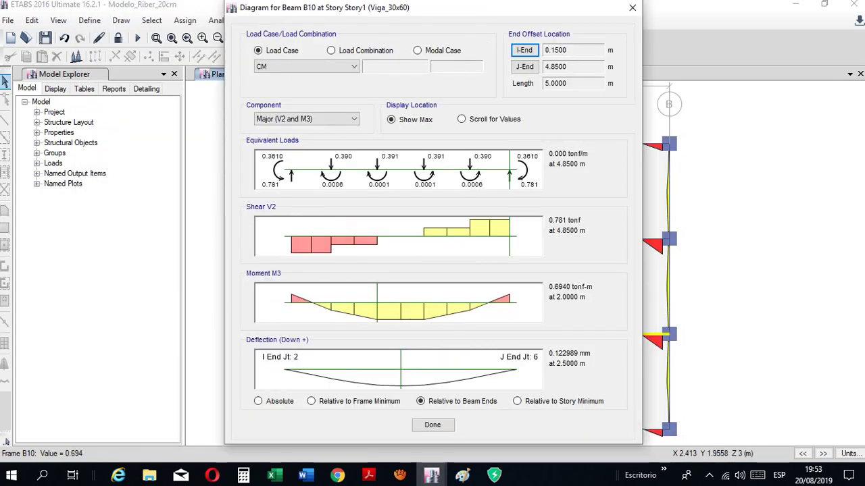
{"action": "left_click_drag", "start_coordinate": [338, 7], "coordinate": [269, 27]}
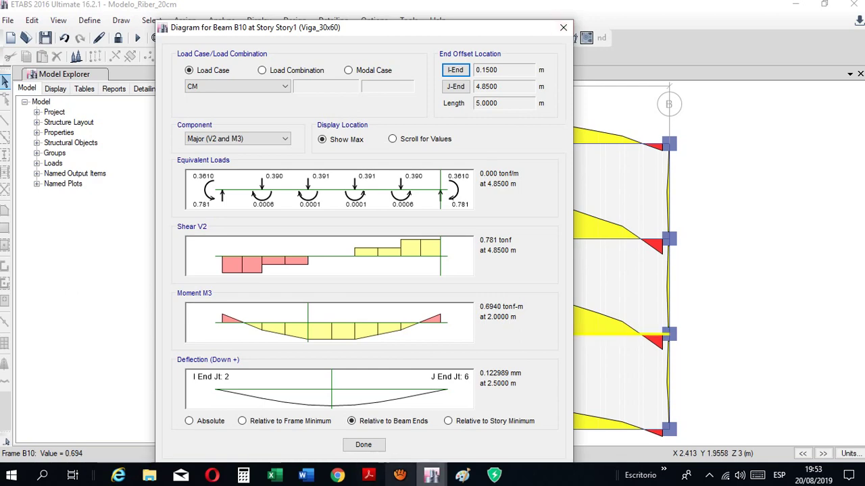
Switch to Paint and save the ribbed slab sketch as aligerado in the Clase_2.1 folder
{"action": "left_click", "coordinate": [462, 475]}
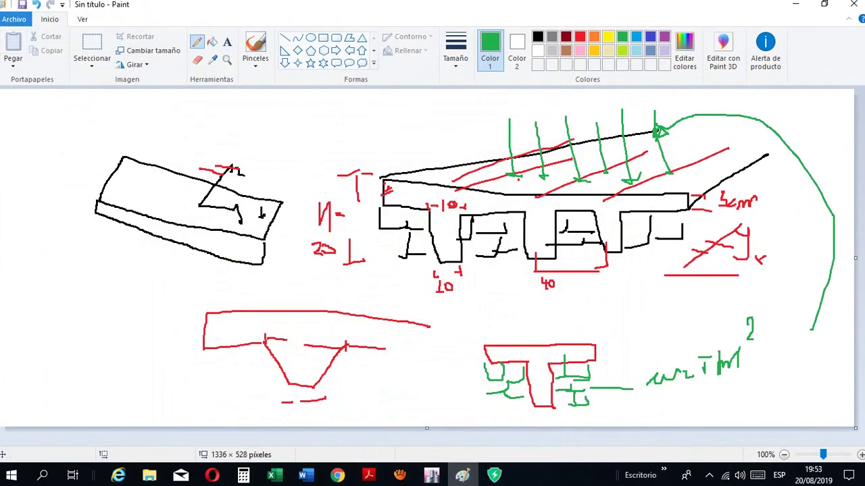
{"action": "left_click", "coordinate": [22, 5]}
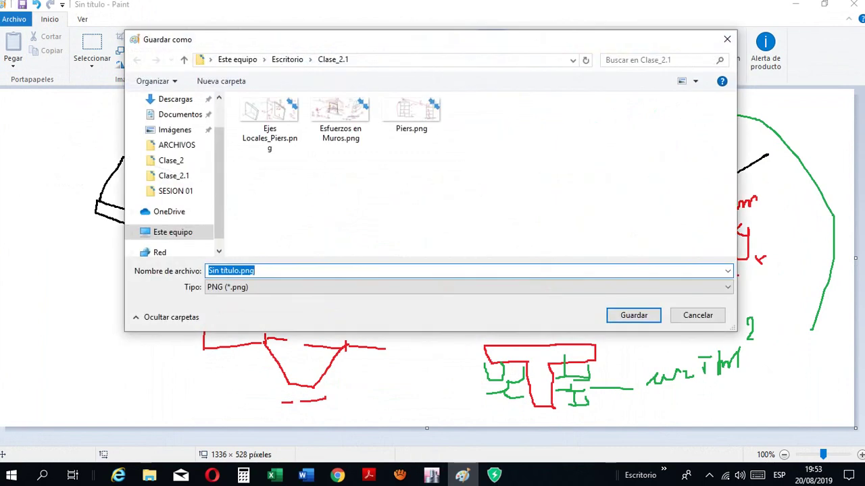
{"action": "type", "text": "ali"}
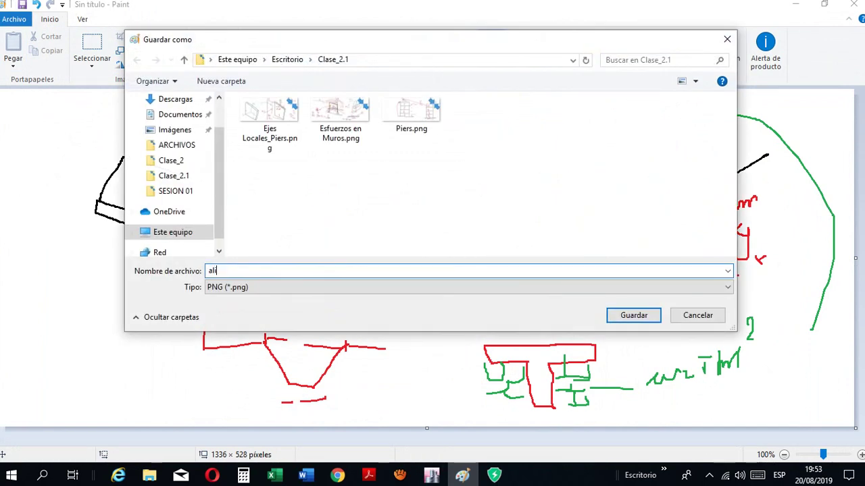
{"action": "type", "text": "gerado"}
{"action": "key", "text": "Return"}
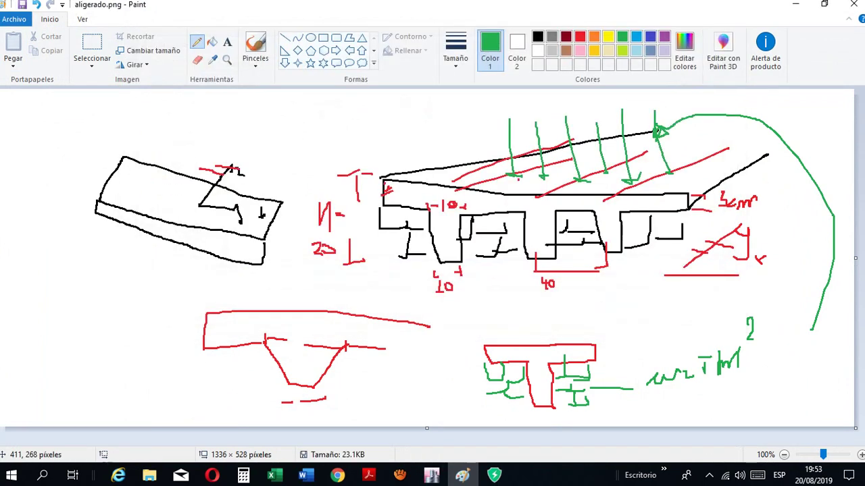
Start a new blank image and handwrite the title "Deck" in black near its upper edge
{"action": "left_click", "coordinate": [14, 19]}
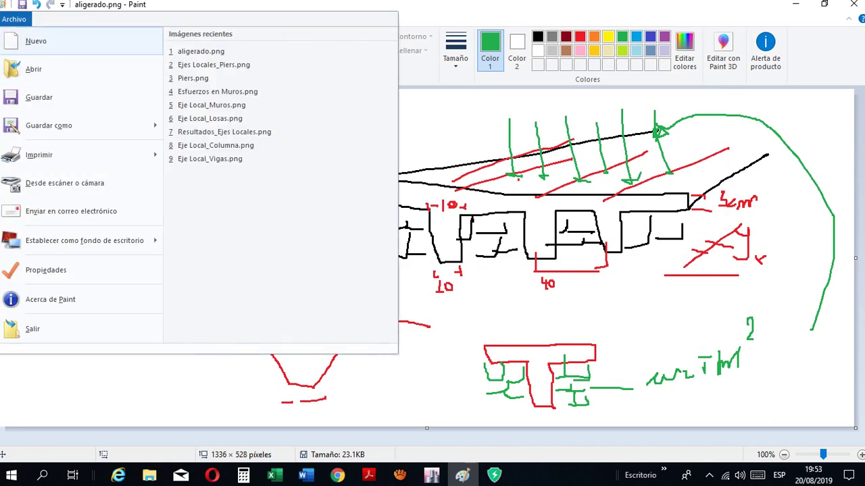
{"action": "left_click", "coordinate": [35, 41]}
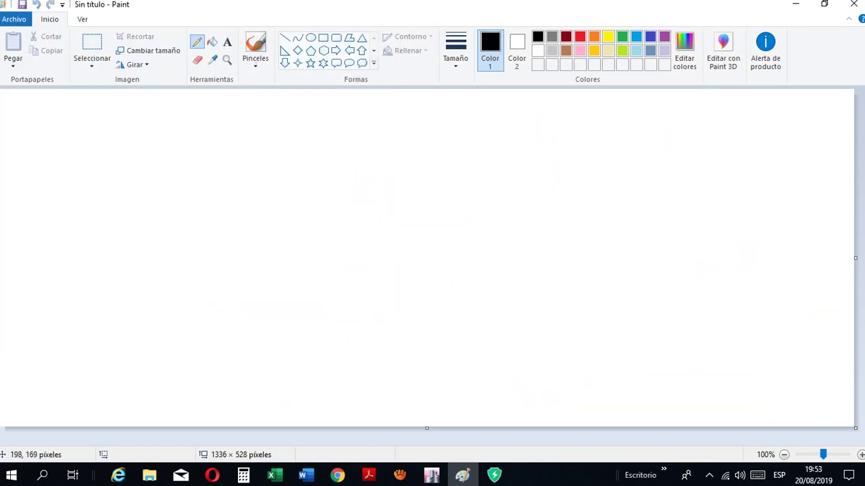
{"action": "left_click_drag", "start_coordinate": [169, 123], "coordinate": [186, 148]}
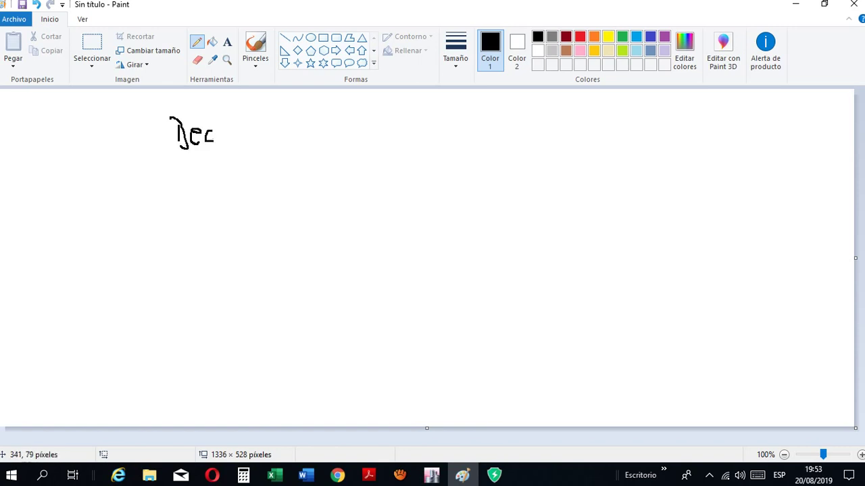
{"action": "left_click_drag", "start_coordinate": [223, 139], "coordinate": [239, 159]}
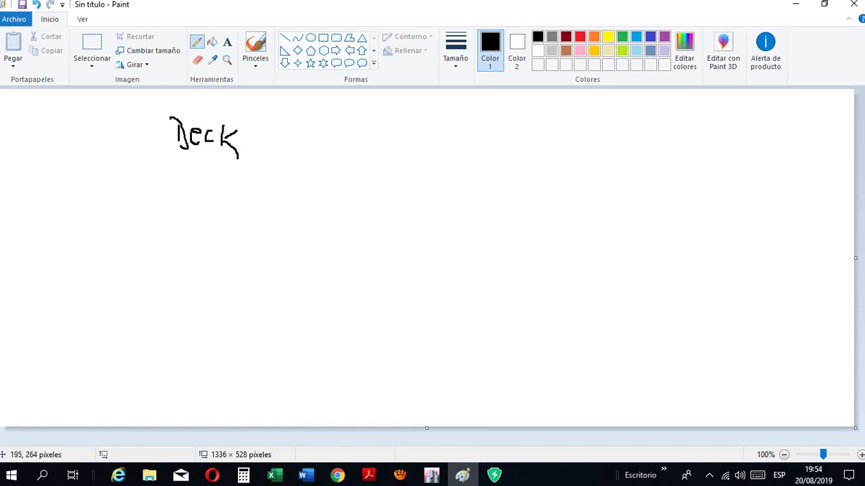
Sketch a slab panel in perspective with supporting columns at its corners below the Deck title
{"action": "left_click_drag", "start_coordinate": [125, 243], "coordinate": [123, 309]}
{"action": "mouse_move", "coordinate": [124, 244]}
{"action": "left_mouse_down"}
{"action": "mouse_move", "coordinate": [181, 211]}
{"action": "mouse_move", "coordinate": [228, 274]}
{"action": "mouse_move", "coordinate": [284, 292]}
{"action": "left_mouse_up"}
{"action": "mouse_move", "coordinate": [185, 211]}
{"action": "left_mouse_down"}
{"action": "mouse_move", "coordinate": [313, 247]}
{"action": "mouse_move", "coordinate": [297, 283]}
{"action": "left_mouse_up"}
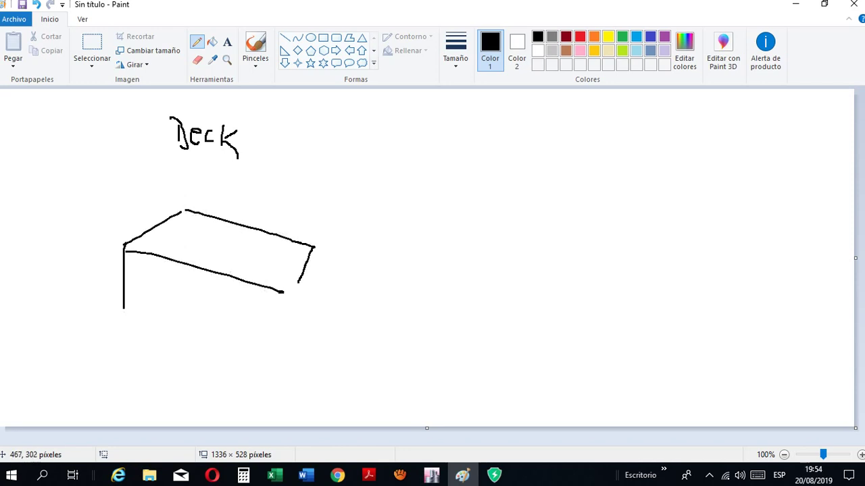
{"action": "mouse_move", "coordinate": [313, 248]}
{"action": "left_mouse_down"}
{"action": "mouse_move", "coordinate": [312, 314]}
{"action": "mouse_move", "coordinate": [287, 336]}
{"action": "left_mouse_up"}
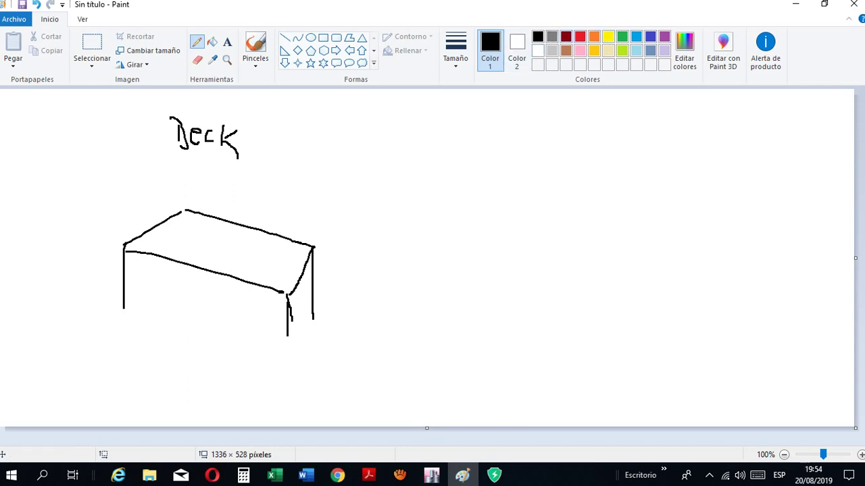
Draw five red vertical load lines coming down onto the sketched slab
{"action": "left_click", "coordinate": [579, 36]}
{"action": "mouse_move", "coordinate": [169, 195]}
{"action": "left_mouse_down"}
{"action": "mouse_move", "coordinate": [169, 256]}
{"action": "mouse_move", "coordinate": [177, 256]}
{"action": "left_mouse_up"}
{"action": "mouse_move", "coordinate": [192, 177]}
{"action": "left_mouse_down"}
{"action": "mouse_move", "coordinate": [203, 252]}
{"action": "mouse_move", "coordinate": [225, 257]}
{"action": "left_mouse_up"}
{"action": "mouse_move", "coordinate": [227, 158]}
{"action": "left_mouse_down"}
{"action": "mouse_move", "coordinate": [227, 221]}
{"action": "mouse_move", "coordinate": [240, 248]}
{"action": "left_mouse_up"}
{"action": "left_click_drag", "start_coordinate": [254, 178], "coordinate": [256, 239]}
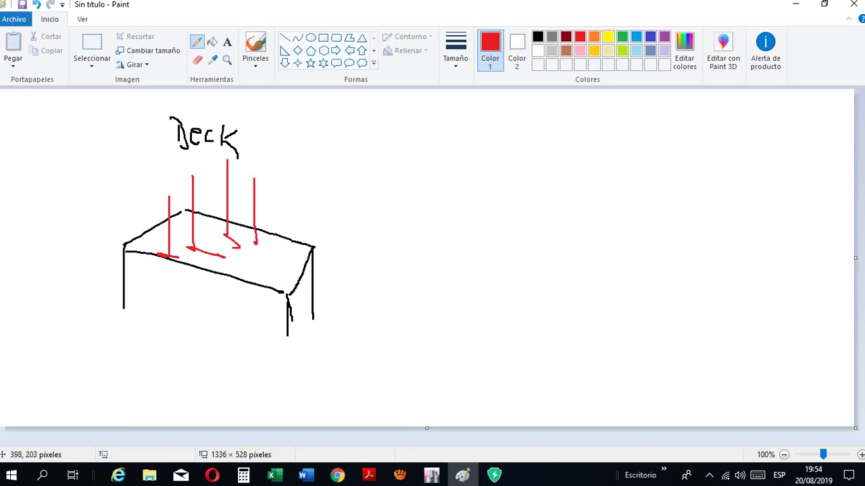
{"action": "left_click_drag", "start_coordinate": [265, 189], "coordinate": [267, 240]}
Handwrite "(Mem)" in red beside the Deck title and add short red marks along the edges of the deck slab sketch
{"action": "left_click_drag", "start_coordinate": [243, 131], "coordinate": [254, 150]}
{"action": "left_click_drag", "start_coordinate": [266, 120], "coordinate": [268, 144]}
{"action": "mouse_move", "coordinate": [265, 119]}
{"action": "left_mouse_down"}
{"action": "mouse_move", "coordinate": [277, 115]}
{"action": "mouse_move", "coordinate": [284, 145]}
{"action": "left_mouse_up"}
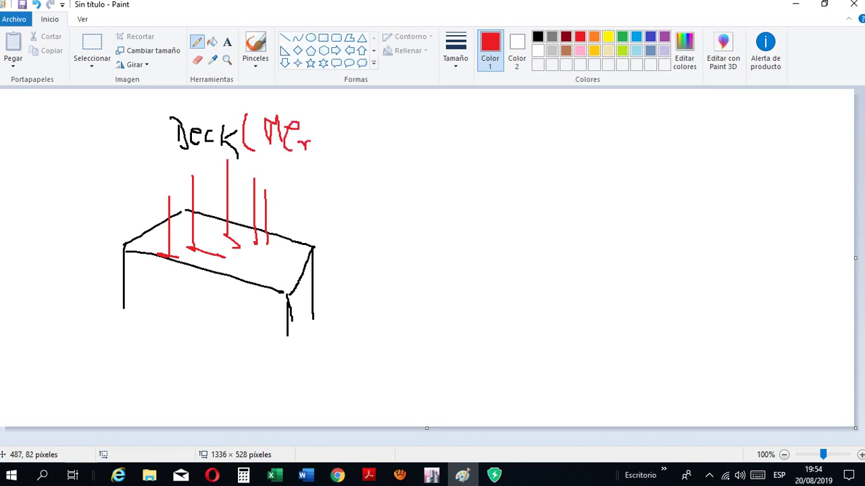
{"action": "left_click_drag", "start_coordinate": [324, 108], "coordinate": [329, 162]}
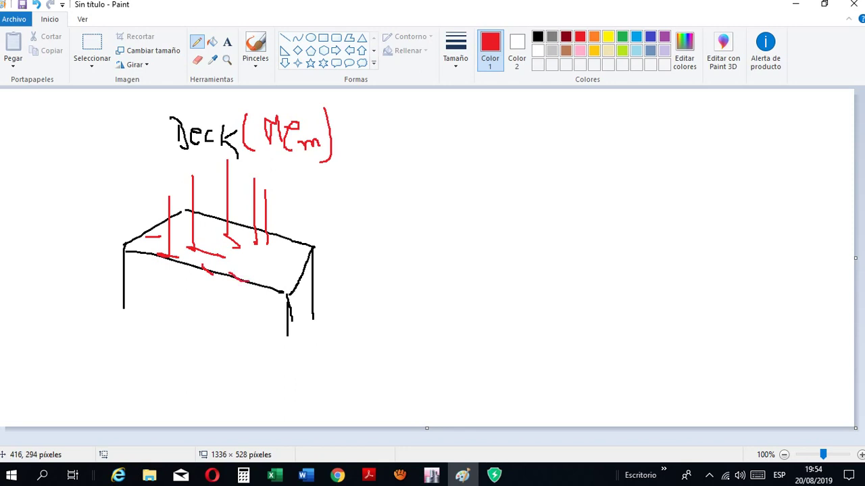
{"action": "mouse_move", "coordinate": [299, 239]}
{"action": "left_mouse_down"}
{"action": "mouse_move", "coordinate": [311, 230]}
{"action": "mouse_move", "coordinate": [296, 232]}
{"action": "left_mouse_up"}
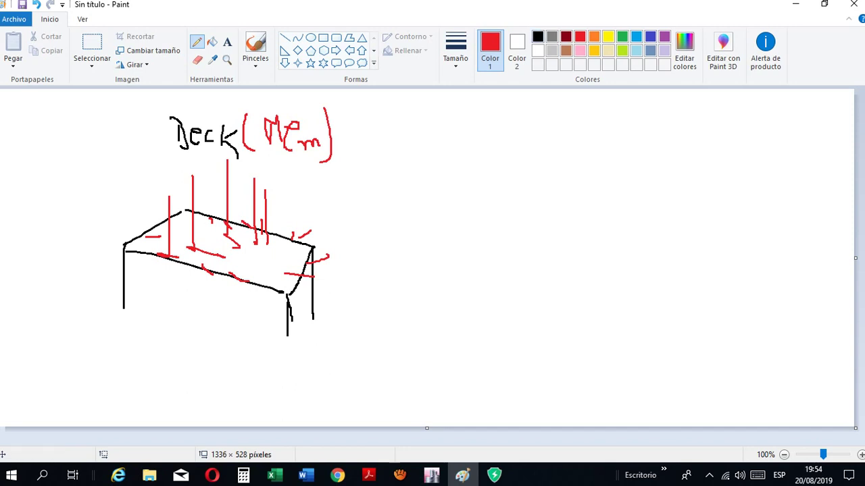
Handwrite a second title "Rib (Shell)" level with the Deck title, with "Shell" in red and the rest in black
{"action": "left_click", "coordinate": [537, 37]}
{"action": "mouse_move", "coordinate": [509, 120]}
{"action": "left_mouse_down"}
{"action": "mouse_move", "coordinate": [507, 112]}
{"action": "mouse_move", "coordinate": [543, 133]}
{"action": "left_mouse_up"}
{"action": "left_click_drag", "start_coordinate": [576, 109], "coordinate": [598, 148]}
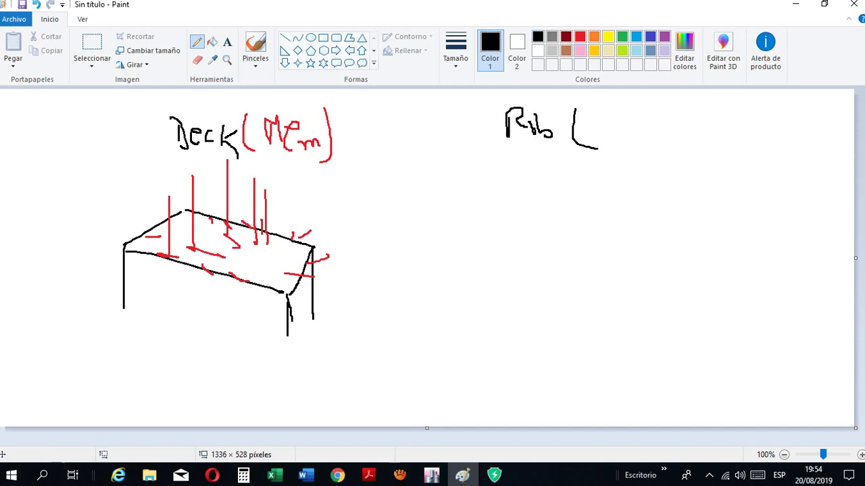
{"action": "left_click", "coordinate": [580, 37]}
{"action": "mouse_move", "coordinate": [599, 107]}
{"action": "left_mouse_down"}
{"action": "mouse_move", "coordinate": [603, 128]}
{"action": "mouse_move", "coordinate": [647, 123]}
{"action": "mouse_move", "coordinate": [659, 133]}
{"action": "left_mouse_up"}
{"action": "left_click_drag", "start_coordinate": [662, 109], "coordinate": [674, 140]}
{"action": "left_click", "coordinate": [538, 36]}
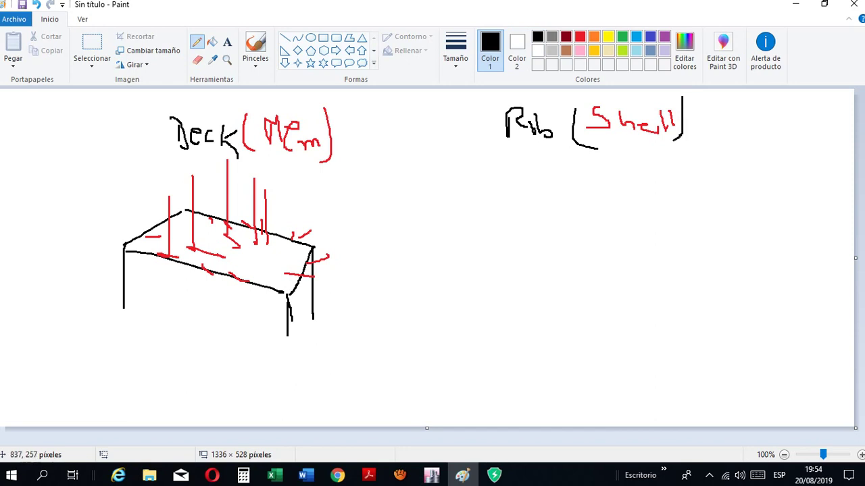
Sketch a black slab panel in perspective with supporting columns below the Rib title
{"action": "mouse_move", "coordinate": [513, 197]}
{"action": "left_mouse_down"}
{"action": "mouse_move", "coordinate": [493, 240]}
{"action": "mouse_move", "coordinate": [645, 267]}
{"action": "mouse_move", "coordinate": [547, 258]}
{"action": "mouse_move", "coordinate": [497, 241]}
{"action": "mouse_move", "coordinate": [508, 287]}
{"action": "left_mouse_up"}
{"action": "left_click_drag", "start_coordinate": [635, 274], "coordinate": [639, 308]}
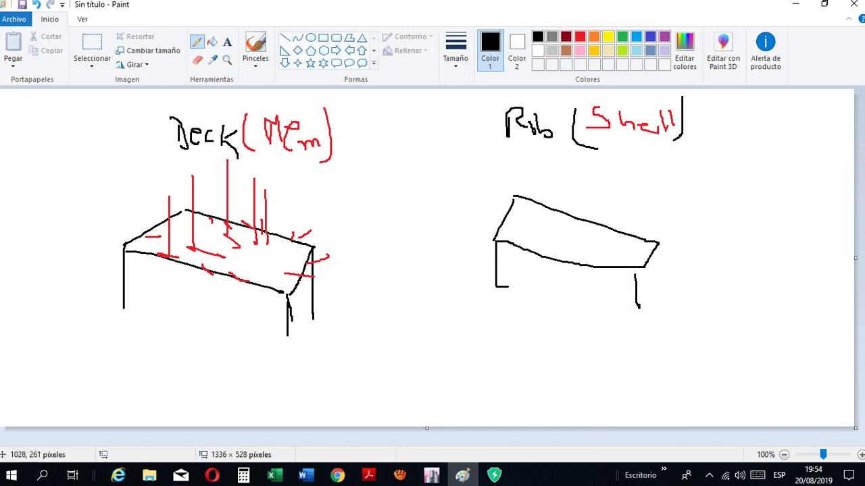
{"action": "left_click_drag", "start_coordinate": [665, 240], "coordinate": [665, 284]}
Draw five red load lines coming down onto the ribbed slab sketch
{"action": "left_click", "coordinate": [580, 37]}
{"action": "left_click_drag", "start_coordinate": [539, 170], "coordinate": [536, 214]}
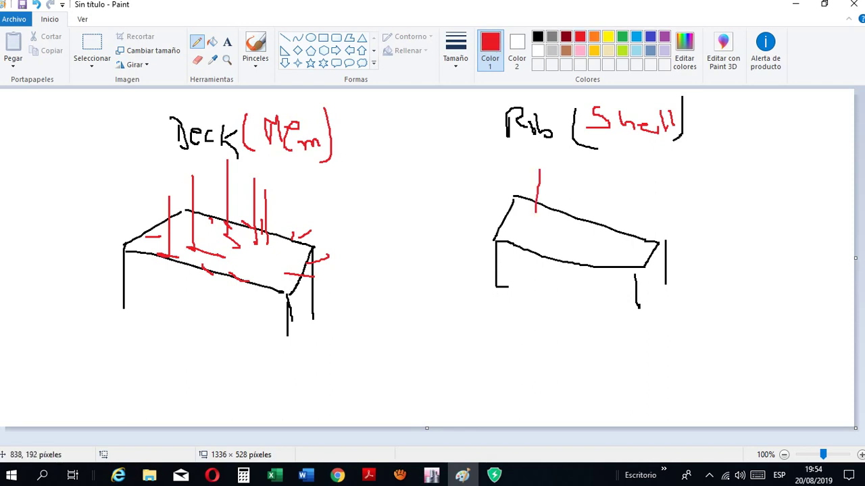
{"action": "left_click_drag", "start_coordinate": [549, 173], "coordinate": [547, 218]}
{"action": "mouse_move", "coordinate": [564, 172]}
{"action": "left_mouse_down"}
{"action": "mouse_move", "coordinate": [571, 222]}
{"action": "mouse_move", "coordinate": [582, 233]}
{"action": "left_mouse_up"}
{"action": "mouse_move", "coordinate": [594, 189]}
{"action": "left_mouse_down"}
{"action": "mouse_move", "coordinate": [587, 257]}
{"action": "mouse_move", "coordinate": [616, 201]}
{"action": "mouse_move", "coordinate": [618, 255]}
{"action": "left_mouse_up"}
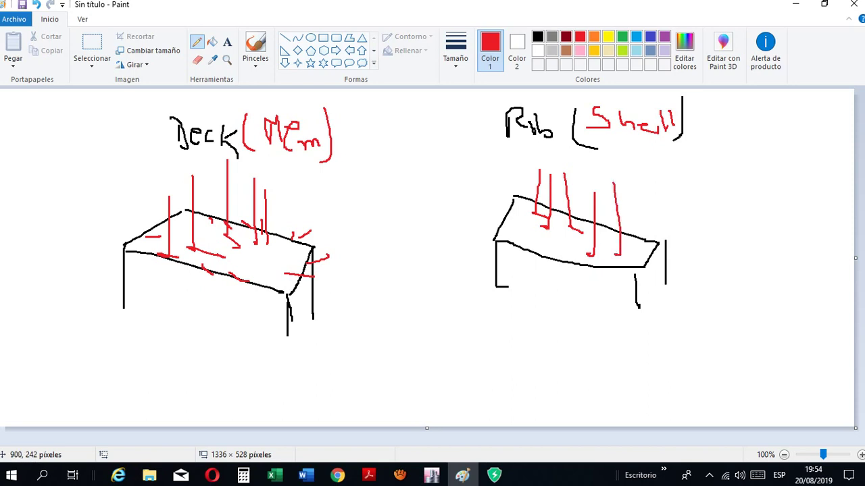
Trace a red sagging curve under the ribbed slab's front edge and add short red marks along its edges
{"action": "mouse_move", "coordinate": [506, 241]}
{"action": "left_mouse_down"}
{"action": "mouse_move", "coordinate": [581, 277]}
{"action": "mouse_move", "coordinate": [620, 270]}
{"action": "left_mouse_up"}
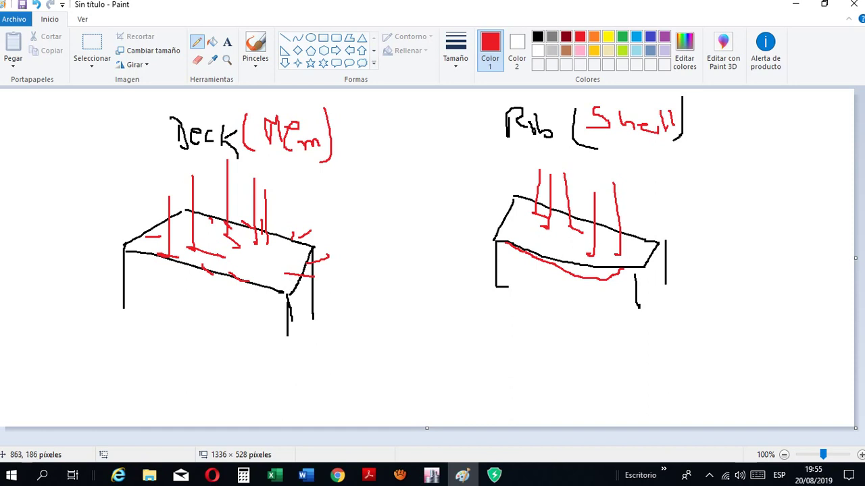
{"action": "mouse_move", "coordinate": [493, 244]}
{"action": "left_mouse_down"}
{"action": "mouse_move", "coordinate": [508, 238]}
{"action": "mouse_move", "coordinate": [516, 207]}
{"action": "left_mouse_up"}
{"action": "mouse_move", "coordinate": [524, 209]}
{"action": "left_mouse_down"}
{"action": "mouse_move", "coordinate": [579, 226]}
{"action": "mouse_move", "coordinate": [598, 214]}
{"action": "left_mouse_up"}
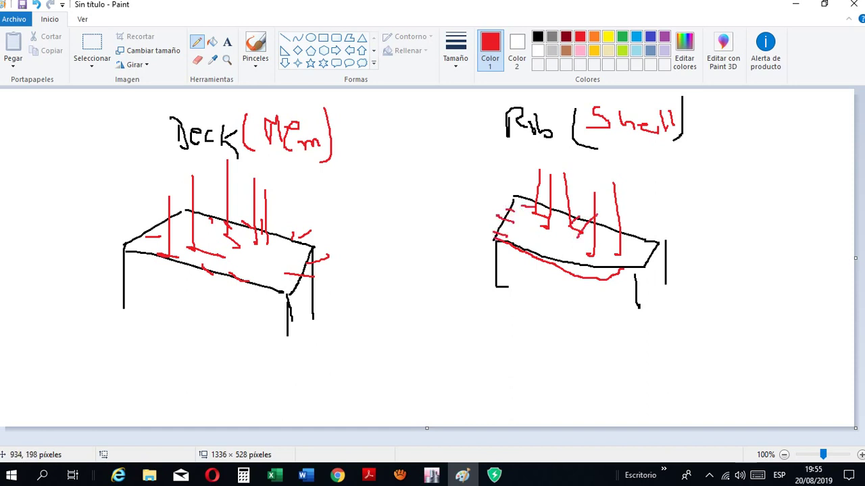
{"action": "left_click_drag", "start_coordinate": [567, 254], "coordinate": [578, 271]}
Circle the short end edge of both slab sketches in red and link their load lines with a long red curve
{"action": "mouse_move", "coordinate": [175, 216]}
{"action": "left_mouse_down"}
{"action": "mouse_move", "coordinate": [147, 217]}
{"action": "mouse_move", "coordinate": [136, 242]}
{"action": "mouse_move", "coordinate": [169, 225]}
{"action": "left_mouse_up"}
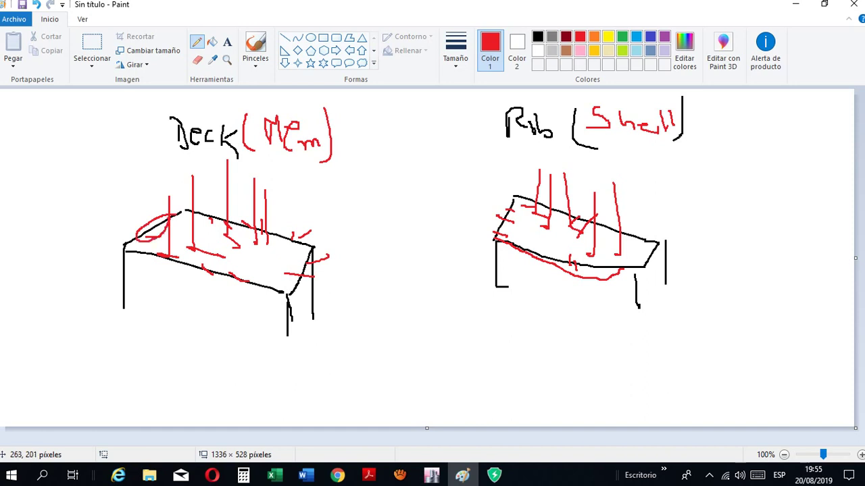
{"action": "mouse_move", "coordinate": [521, 194]}
{"action": "left_mouse_down"}
{"action": "mouse_move", "coordinate": [503, 233]}
{"action": "mouse_move", "coordinate": [510, 200]}
{"action": "left_mouse_up"}
{"action": "mouse_move", "coordinate": [550, 169]}
{"action": "left_mouse_down"}
{"action": "mouse_move", "coordinate": [358, 179]}
{"action": "mouse_move", "coordinate": [276, 204]}
{"action": "left_mouse_up"}
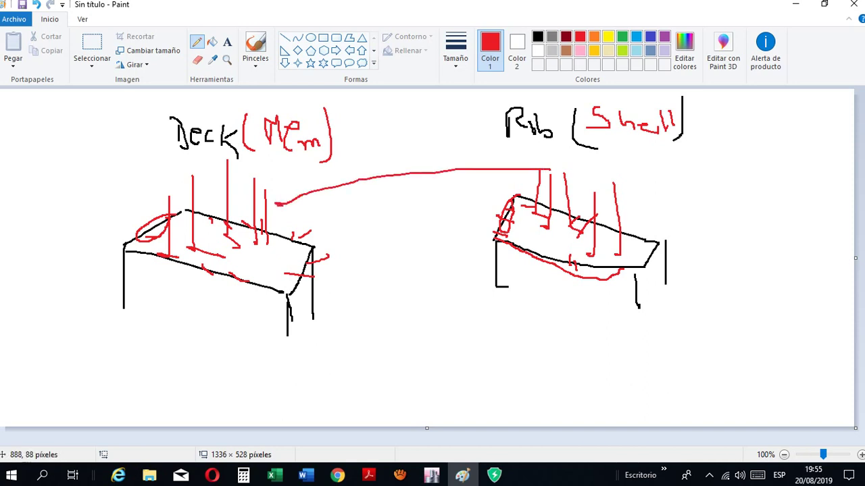
{"action": "left_click_drag", "start_coordinate": [561, 175], "coordinate": [554, 171]}
Draw green three-direction axes on the deck and ribbed slab sketches, emphasizing the vertical axis on each
{"action": "left_click", "coordinate": [621, 37]}
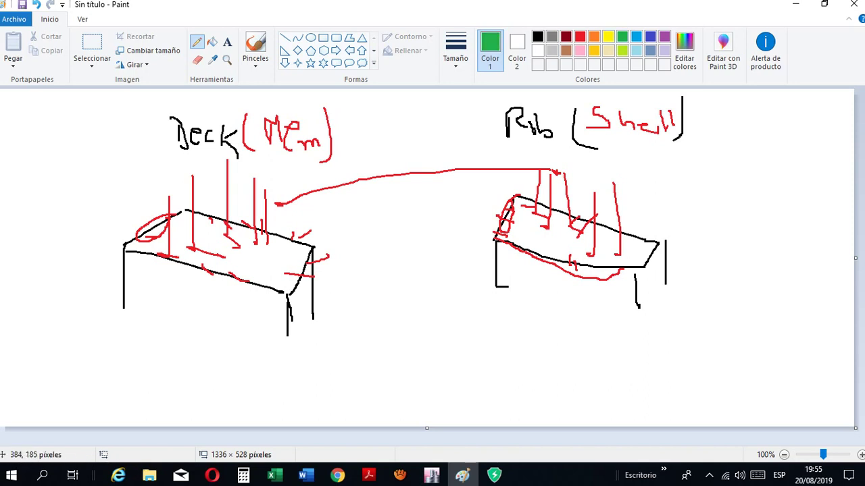
{"action": "left_click_drag", "start_coordinate": [245, 207], "coordinate": [243, 264]}
{"action": "mouse_move", "coordinate": [237, 213]}
{"action": "left_mouse_down"}
{"action": "mouse_move", "coordinate": [246, 218]}
{"action": "mouse_move", "coordinate": [237, 201]}
{"action": "left_mouse_up"}
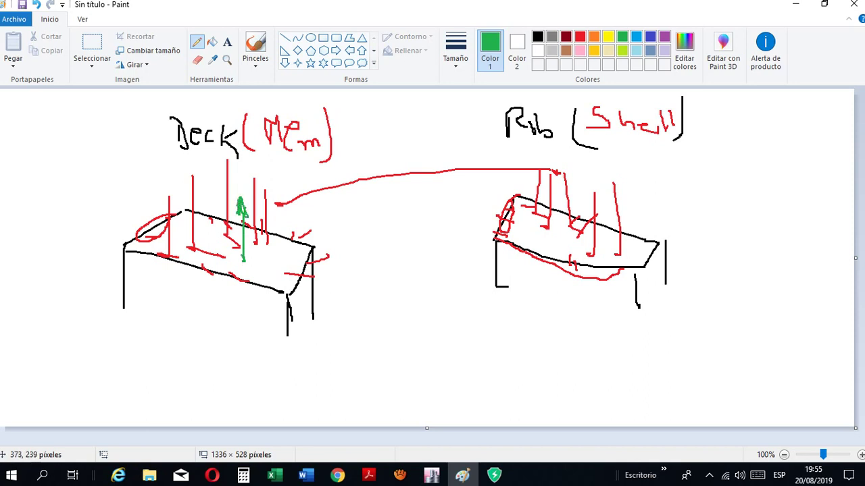
{"action": "mouse_move", "coordinate": [245, 260]}
{"action": "left_mouse_down"}
{"action": "mouse_move", "coordinate": [283, 274]}
{"action": "mouse_move", "coordinate": [271, 236]}
{"action": "left_mouse_up"}
{"action": "left_click_drag", "start_coordinate": [573, 177], "coordinate": [572, 240]}
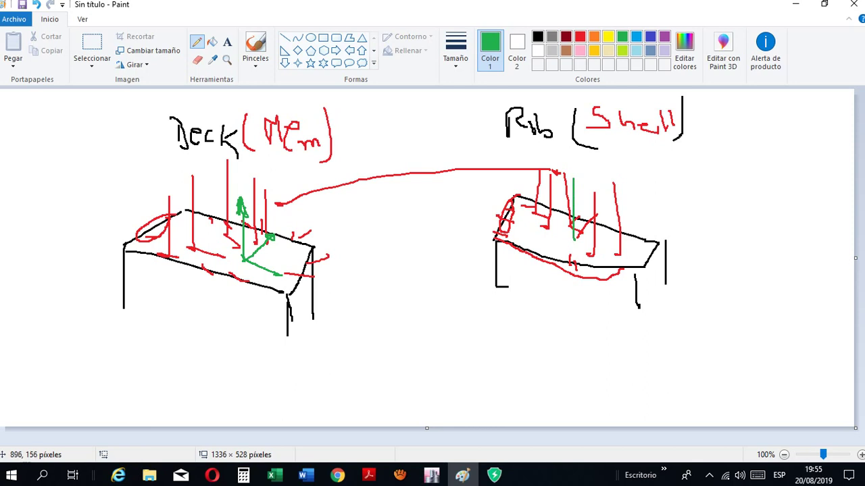
{"action": "mouse_move", "coordinate": [573, 174]}
{"action": "left_mouse_down"}
{"action": "mouse_move", "coordinate": [568, 194]}
{"action": "mouse_move", "coordinate": [573, 178]}
{"action": "left_mouse_up"}
{"action": "mouse_move", "coordinate": [575, 236]}
{"action": "left_mouse_down"}
{"action": "mouse_move", "coordinate": [549, 248]}
{"action": "mouse_move", "coordinate": [617, 234]}
{"action": "left_mouse_up"}
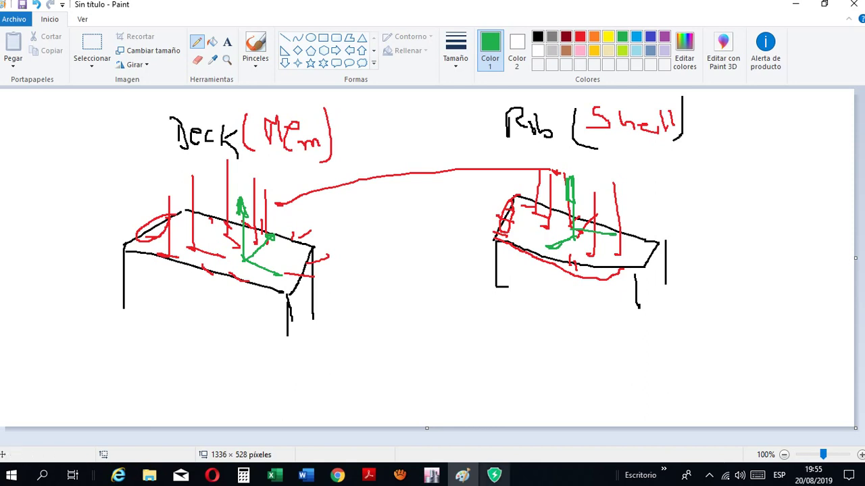
Switch to the Modelo_Riber_20cm model in ETABS, dismiss the save reminders and beam diagram, and show the moments in the default 3D view
{"action": "mouse_move", "coordinate": [431, 476]}
{"action": "left_click", "coordinate": [431, 423]}
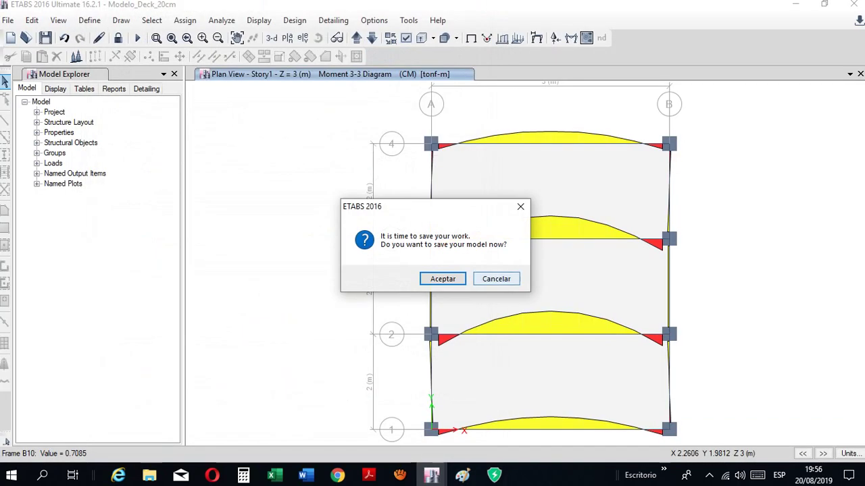
{"action": "left_click", "coordinate": [496, 279]}
{"action": "mouse_move", "coordinate": [431, 476]}
{"action": "left_click", "coordinate": [432, 422]}
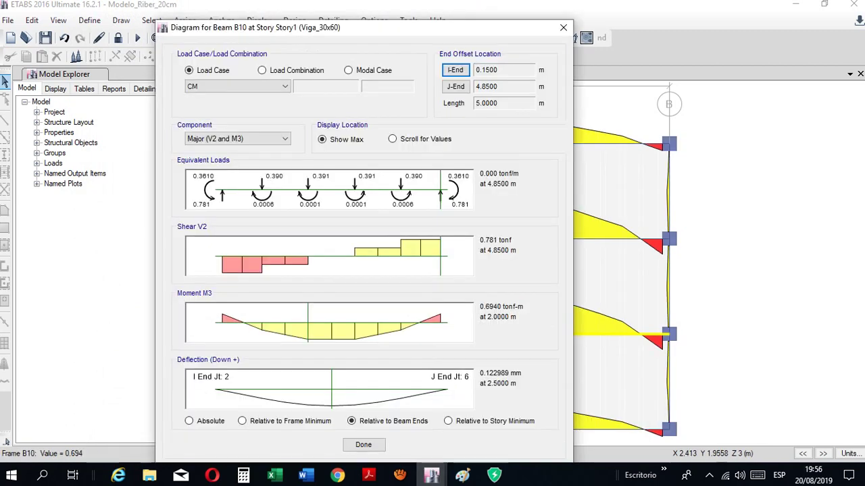
{"action": "left_click", "coordinate": [563, 28]}
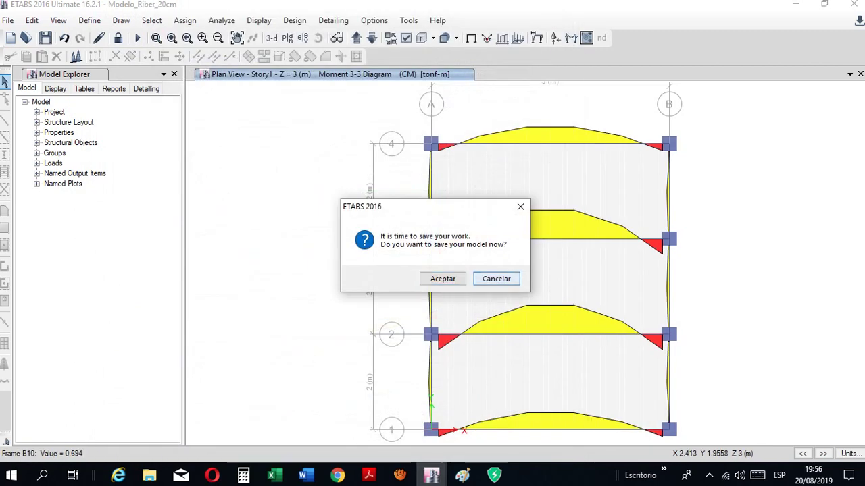
{"action": "left_click", "coordinate": [496, 279]}
{"action": "left_click", "coordinate": [271, 37]}
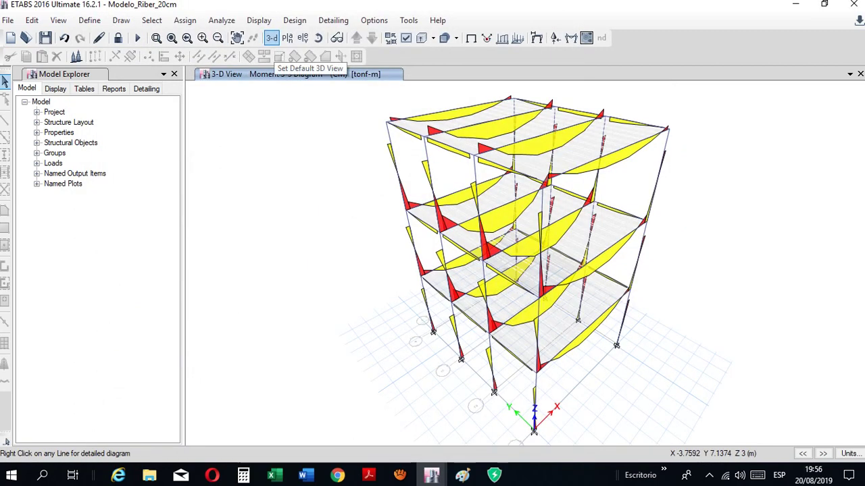
Show the Modelo_Deck_20cm moment diagram in the default 3D view and compare it with the Modelo_Riber_20cm model
{"action": "mouse_move", "coordinate": [431, 475]}
{"action": "left_click", "coordinate": [571, 422]}
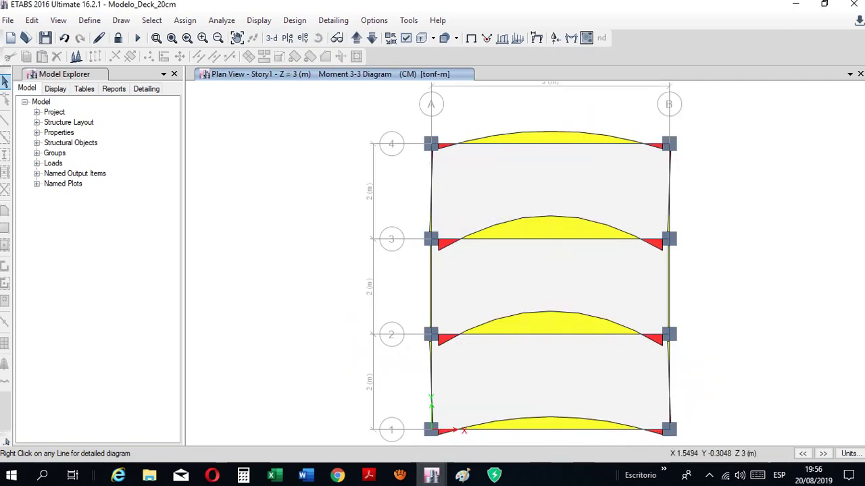
{"action": "left_click", "coordinate": [271, 37]}
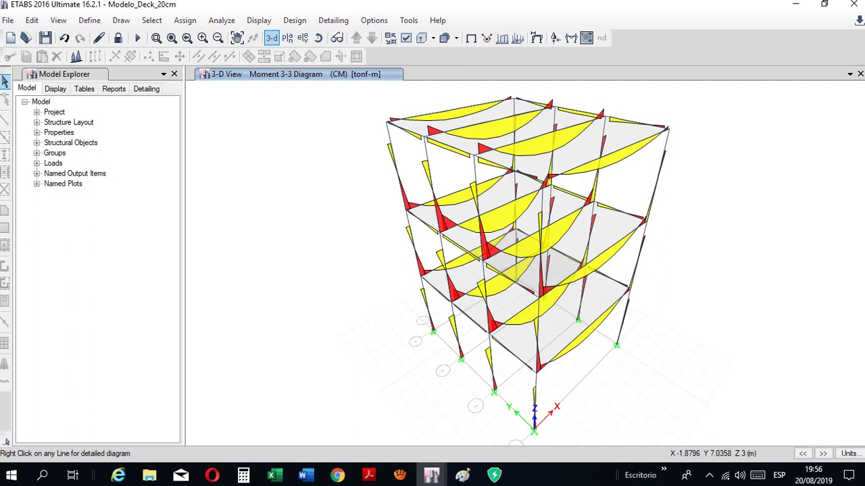
{"action": "mouse_move", "coordinate": [431, 476]}
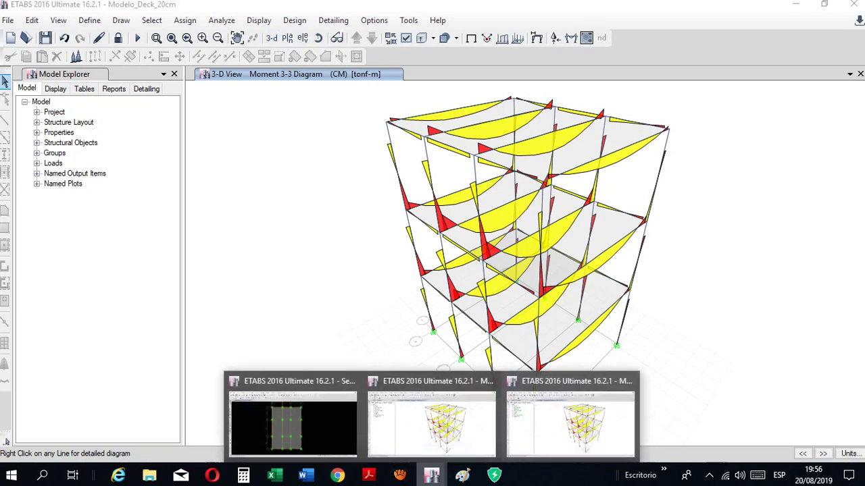
{"action": "mouse_move", "coordinate": [431, 425]}
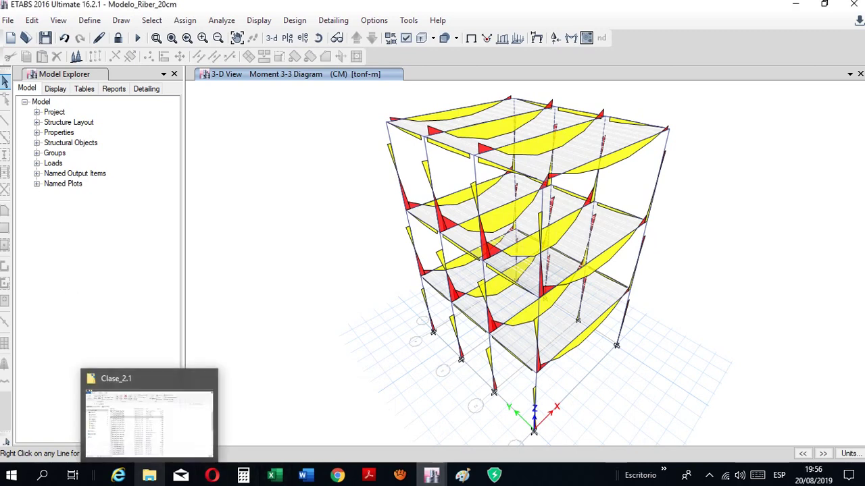
Open Metrado_Losa_Etabs.xlsx from the Clase_2.1 folder in Excel, enable editing and maximize the workbook
{"action": "left_click", "coordinate": [150, 476]}
{"action": "left_click", "coordinate": [218, 145]}
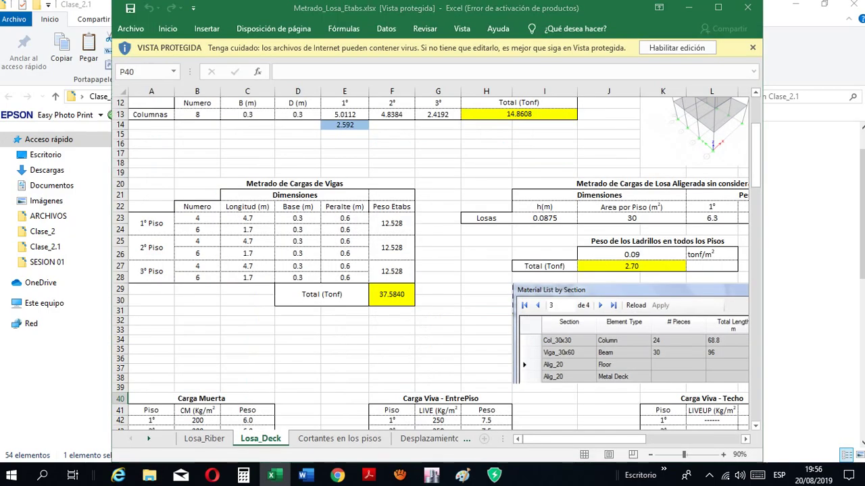
{"action": "left_click", "coordinate": [609, 92]}
{"action": "left_click", "coordinate": [677, 48]}
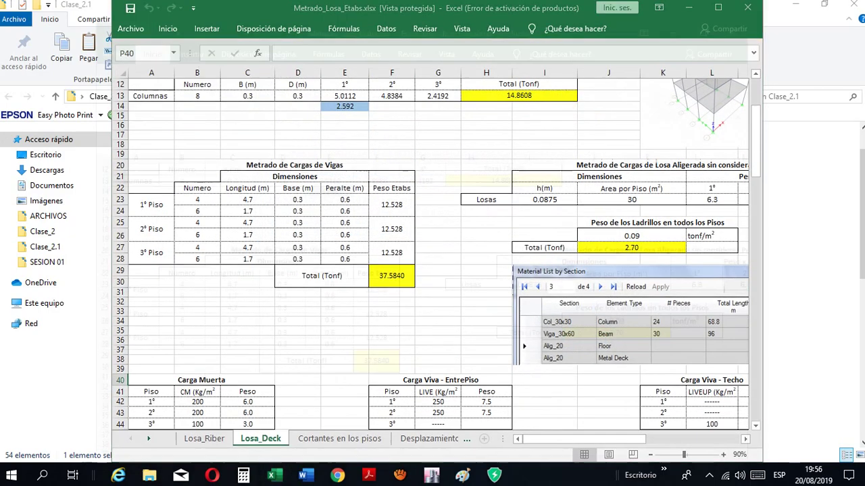
{"action": "left_click", "coordinate": [702, 32]}
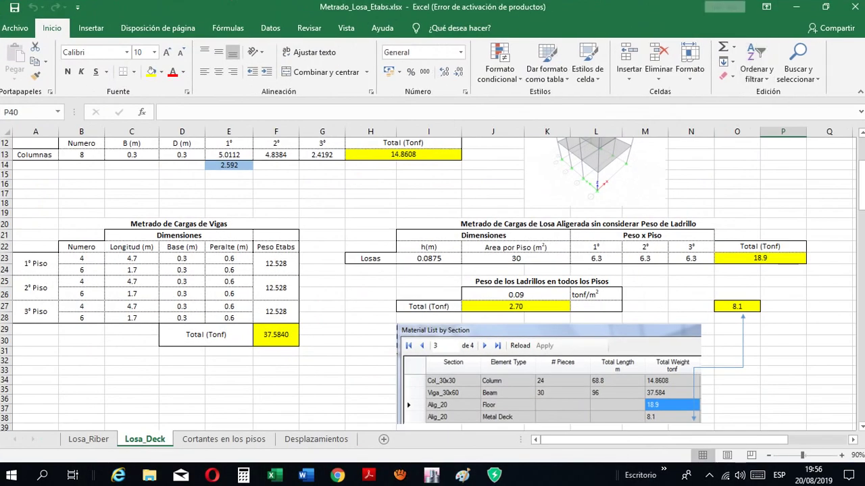
Look over the load takeoff on the Losa_Deck sheet, the Cortantes en los pisos sheet and the Desplazamientos sheet
{"action": "scroll", "coordinate": [432, 270], "scroll_direction": "up", "scroll_amount": 4}
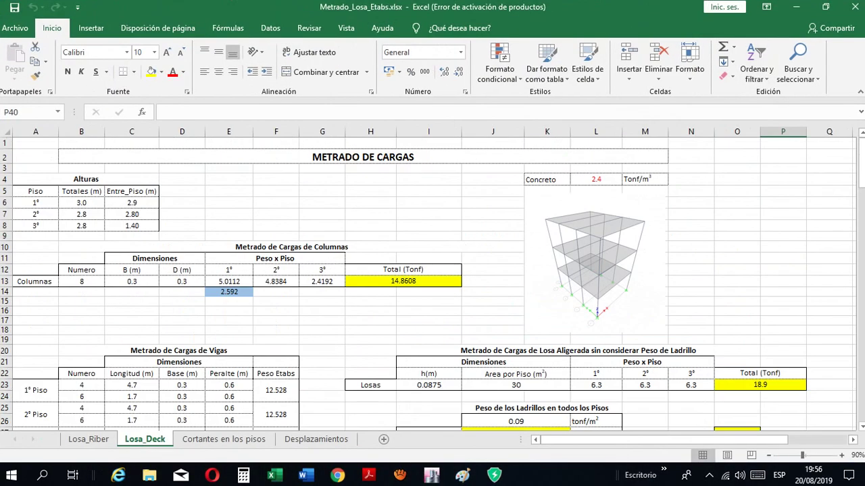
{"action": "left_click", "coordinate": [223, 439]}
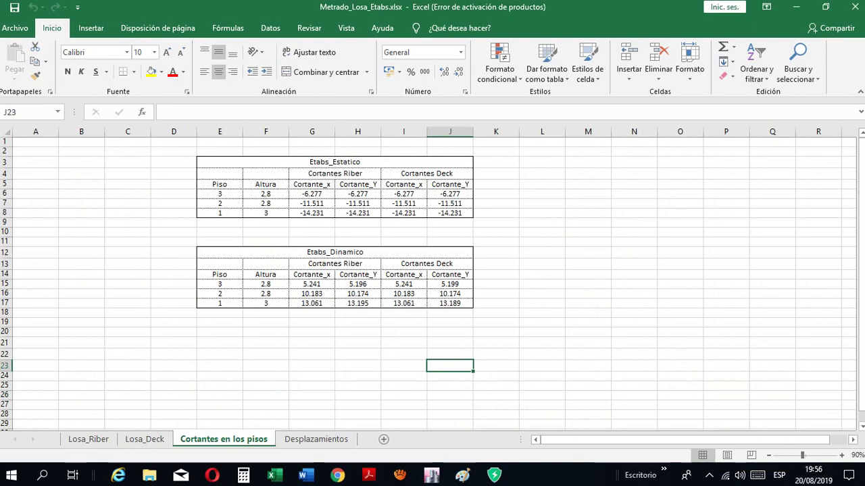
{"action": "left_click", "coordinate": [316, 439]}
Examine the Losa_Riber sheet's member and slab weights, dead and live loads, effective seismic weight and modal mass ratios
{"action": "key", "text": "ctrl+Page_Up"}
{"action": "key", "text": "ctrl+Page_Up"}
{"action": "key", "text": "ctrl+Page_Up"}
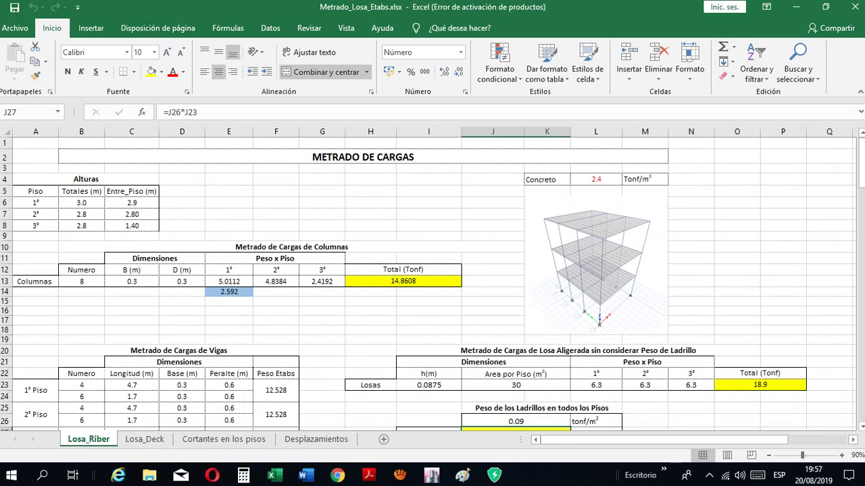
{"action": "scroll", "coordinate": [432, 284], "scroll_direction": "down", "scroll_amount": 2}
{"action": "scroll", "coordinate": [433, 283], "scroll_direction": "up", "scroll_amount": 2}
{"action": "scroll", "coordinate": [432, 284], "scroll_direction": "down", "scroll_amount": 4}
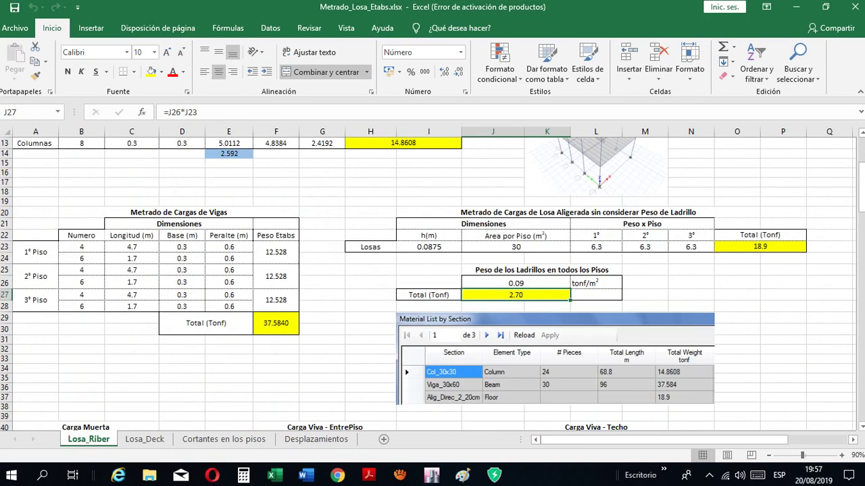
{"action": "scroll", "coordinate": [432, 284], "scroll_direction": "down", "scroll_amount": 1}
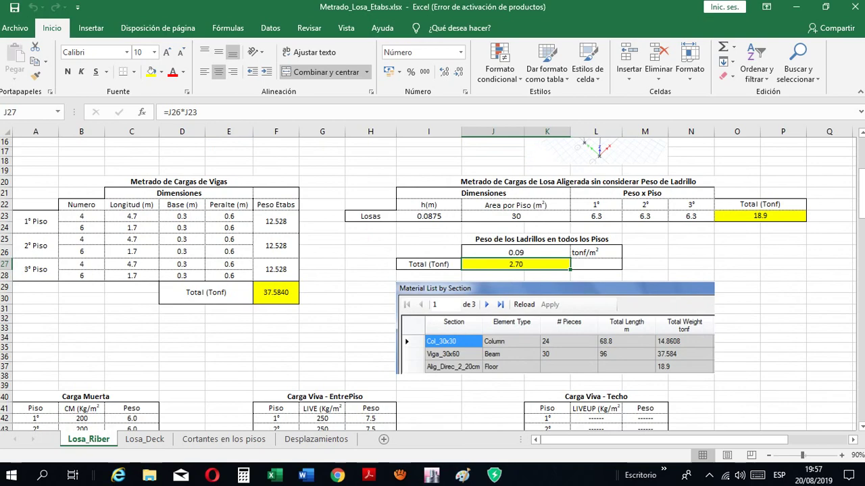
{"action": "scroll", "coordinate": [432, 283], "scroll_direction": "down", "scroll_amount": 5}
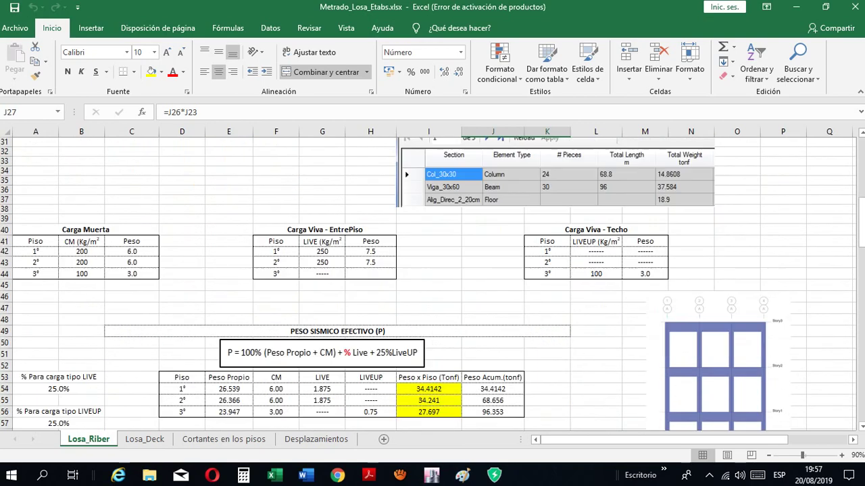
{"action": "scroll", "coordinate": [432, 284], "scroll_direction": "down", "scroll_amount": 6}
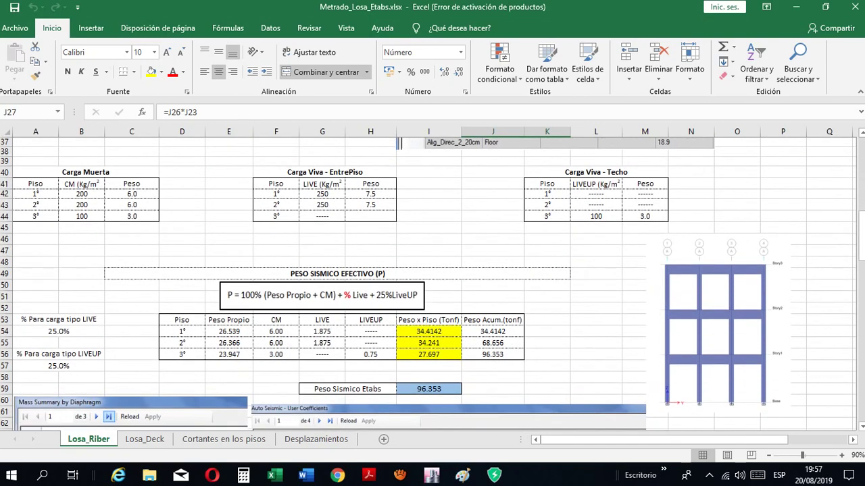
{"action": "scroll", "coordinate": [433, 283], "scroll_direction": "down", "scroll_amount": 3}
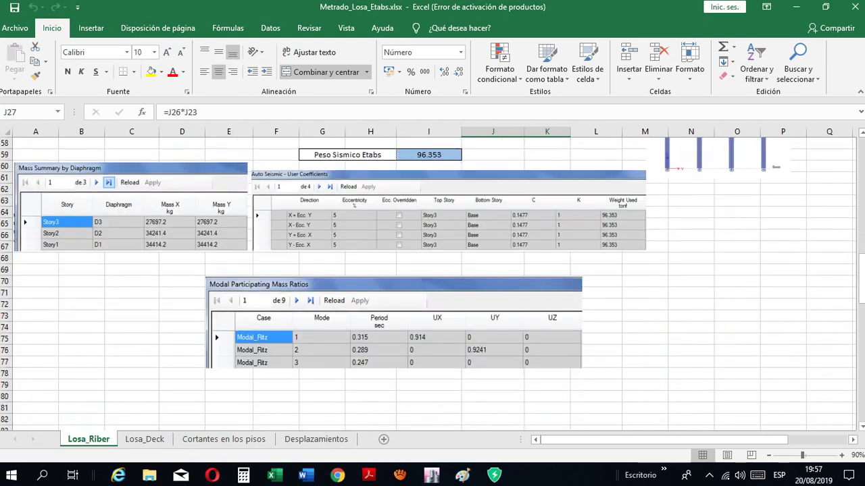
Review the effective seismic weight table on the Losa_Riber sheet and select its Peso Sismico Etabs value
{"action": "scroll", "coordinate": [433, 284], "scroll_direction": "up", "scroll_amount": 3}
{"action": "scroll", "coordinate": [432, 284], "scroll_direction": "up", "scroll_amount": 2}
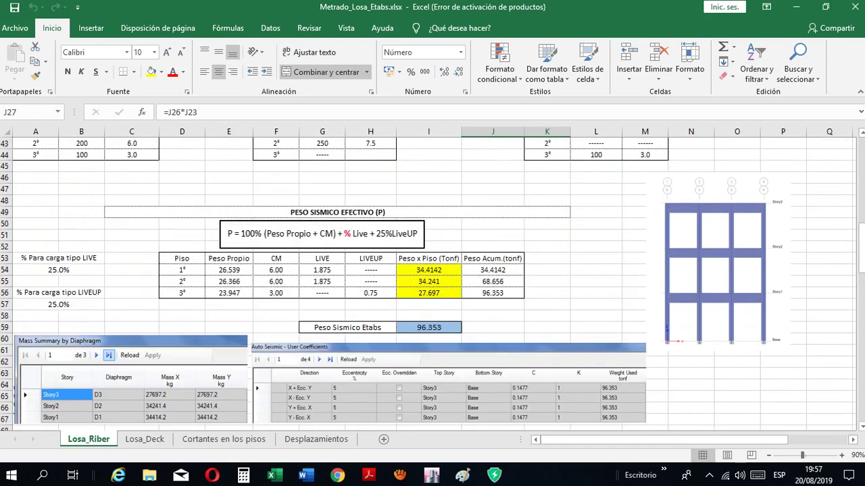
{"action": "scroll", "coordinate": [432, 284], "scroll_direction": "up", "scroll_amount": 2}
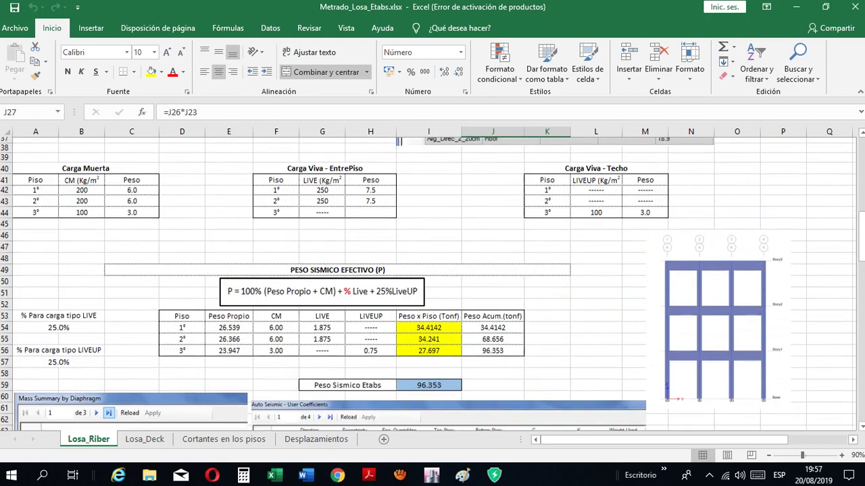
{"action": "scroll", "coordinate": [433, 284], "scroll_direction": "down", "scroll_amount": 1}
{"action": "left_click", "coordinate": [429, 360]}
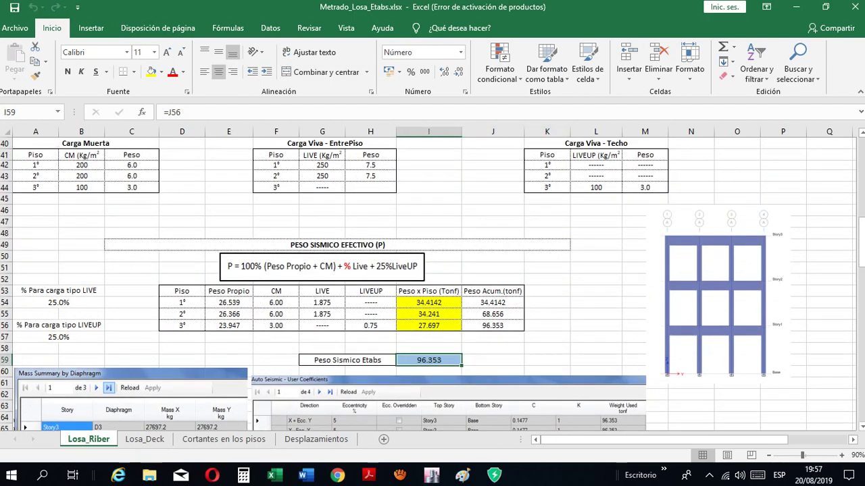
Check the total slab weight and the Peso Sismico Etabs value on the Losa_Deck sheet
{"action": "left_click", "coordinate": [145, 439]}
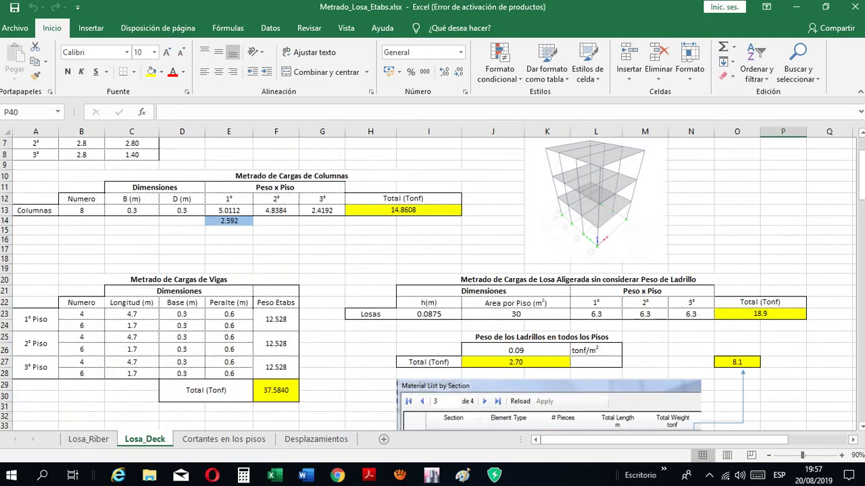
{"action": "left_click", "coordinate": [783, 326]}
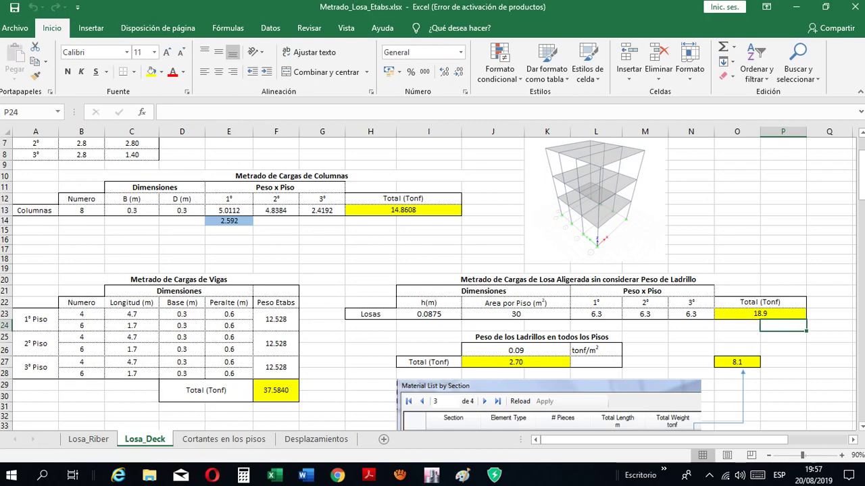
{"action": "left_click", "coordinate": [760, 314]}
{"action": "scroll", "coordinate": [760, 314], "scroll_direction": "down", "scroll_amount": 7}
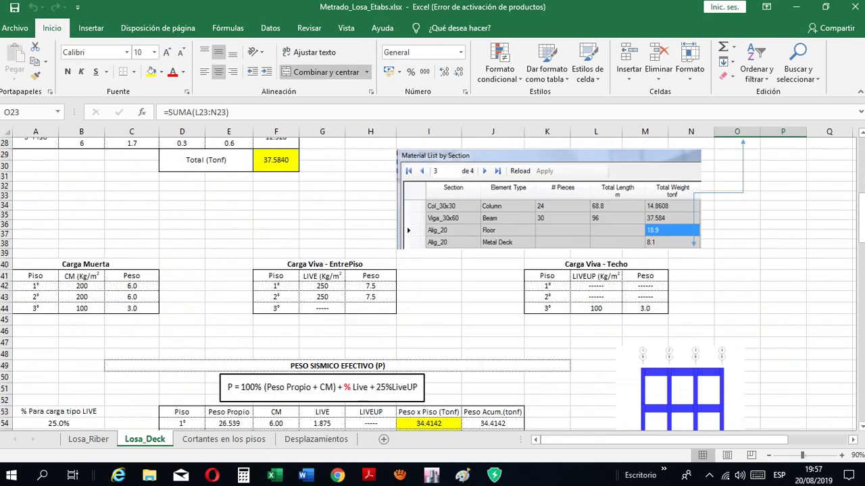
{"action": "scroll", "coordinate": [428, 284], "scroll_direction": "down", "scroll_amount": 4}
{"action": "left_click", "coordinate": [429, 360]}
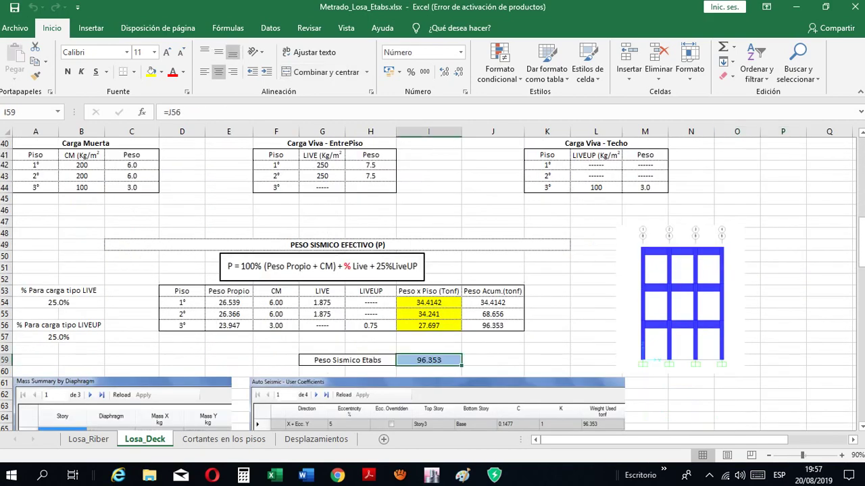
Compare the Peso Sismico Etabs cell I59 between the Losa_Riber and Losa_Deck sheets
{"action": "left_click", "coordinate": [89, 439]}
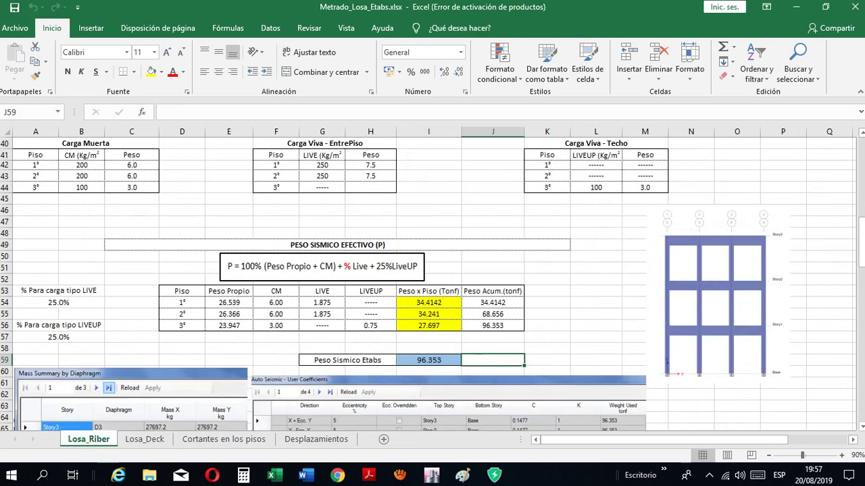
{"action": "left_click", "coordinate": [429, 360]}
{"action": "left_click", "coordinate": [145, 439]}
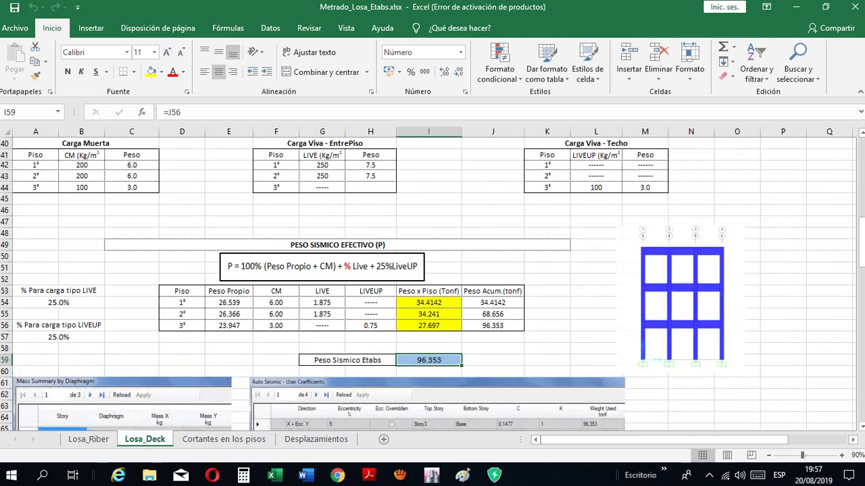
{"action": "left_click", "coordinate": [547, 348]}
{"action": "scroll", "coordinate": [548, 348], "scroll_direction": "up", "scroll_amount": 4}
Switch to ETABS and view the 3D moment diagrams of Modelo_Deck_20cm and Modelo_Riber_20cm
{"action": "left_click", "coordinate": [431, 475]}
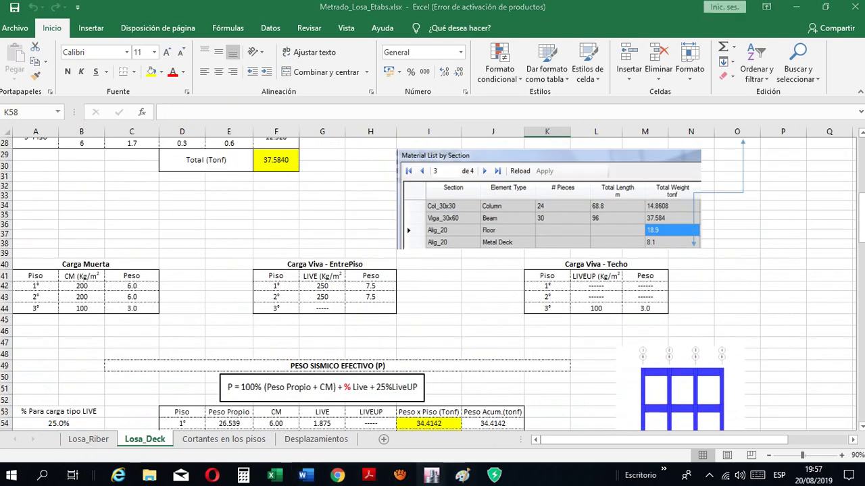
{"action": "left_click", "coordinate": [568, 420]}
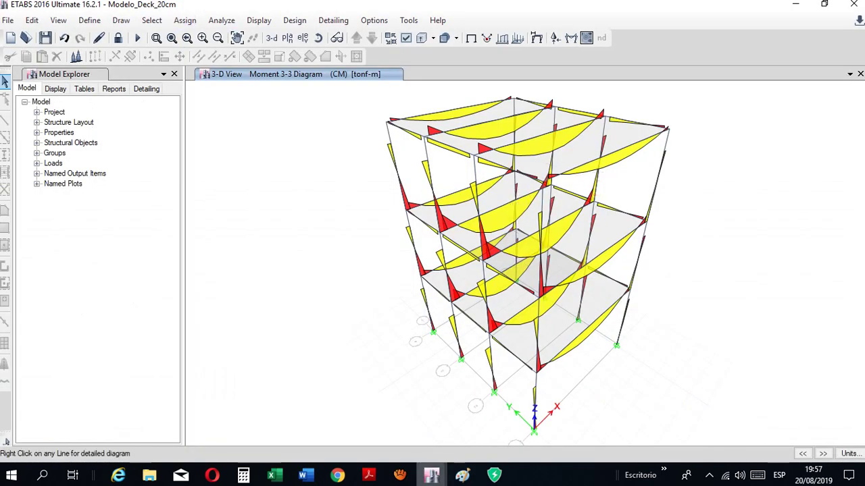
{"action": "left_click", "coordinate": [432, 476]}
{"action": "left_click", "coordinate": [442, 419]}
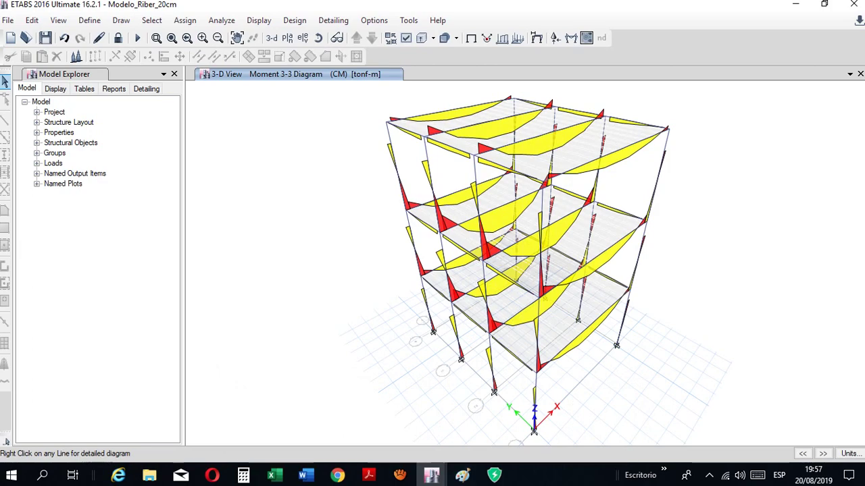
Return to the Excel workbook and compare the brick weight per square metre and section material lists on Losa_Riber and Losa_Deck
{"action": "left_click", "coordinate": [275, 476]}
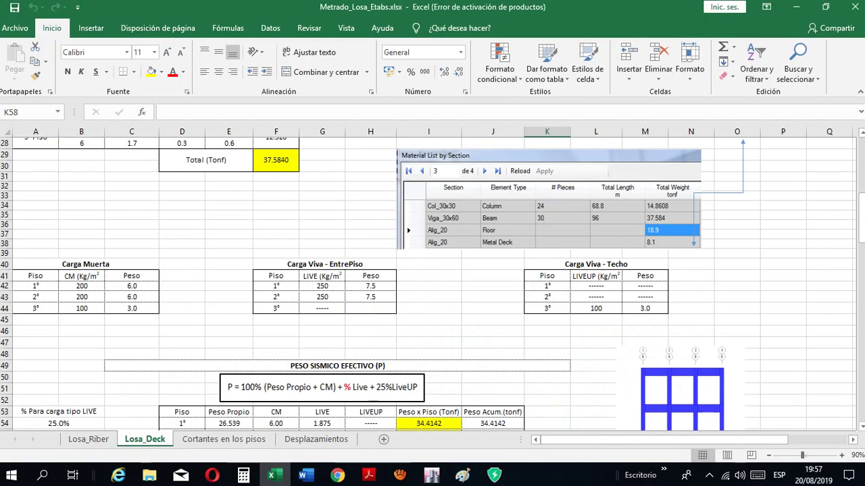
{"action": "left_click", "coordinate": [88, 439]}
{"action": "scroll", "coordinate": [428, 284], "scroll_direction": "up", "scroll_amount": 7}
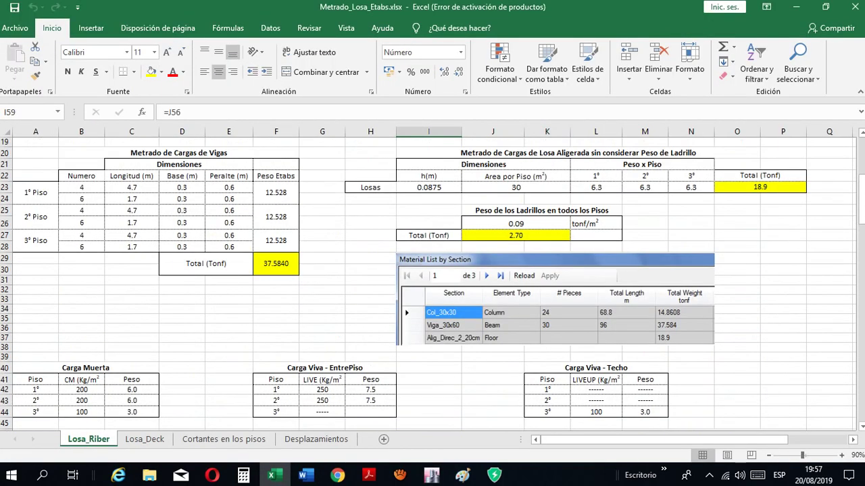
{"action": "scroll", "coordinate": [428, 284], "scroll_direction": "up", "scroll_amount": 3}
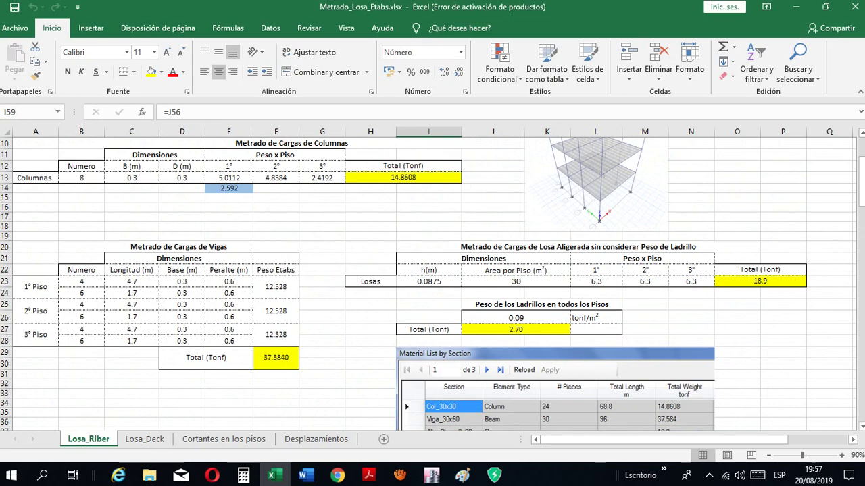
{"action": "left_click", "coordinate": [533, 306]}
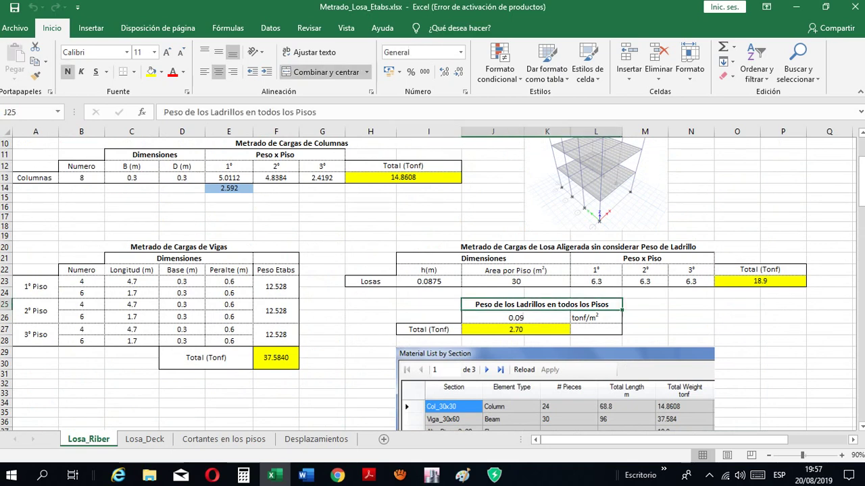
{"action": "left_click", "coordinate": [516, 318]}
{"action": "key", "text": "ctrl+Page_Down"}
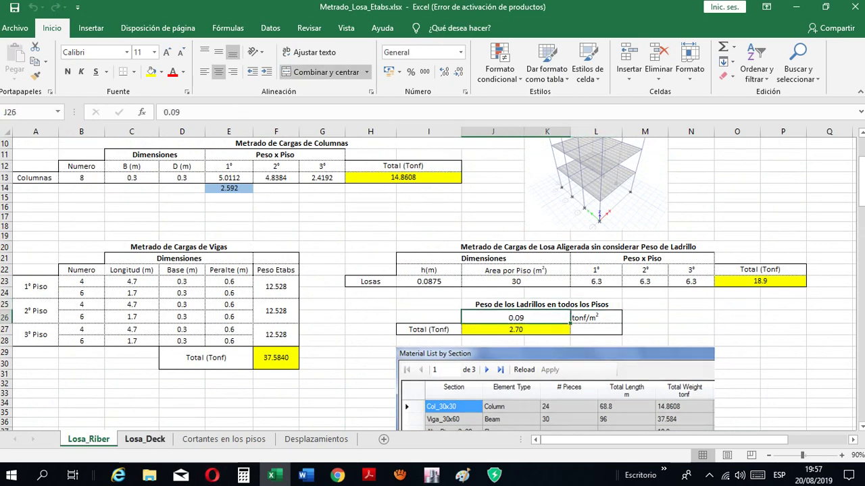
{"action": "left_click", "coordinate": [516, 252]}
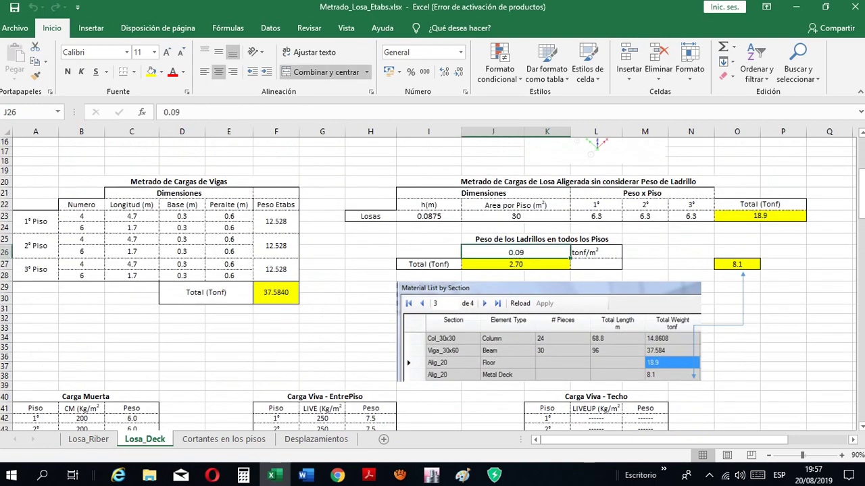
{"action": "scroll", "coordinate": [433, 284], "scroll_direction": "down", "scroll_amount": 1}
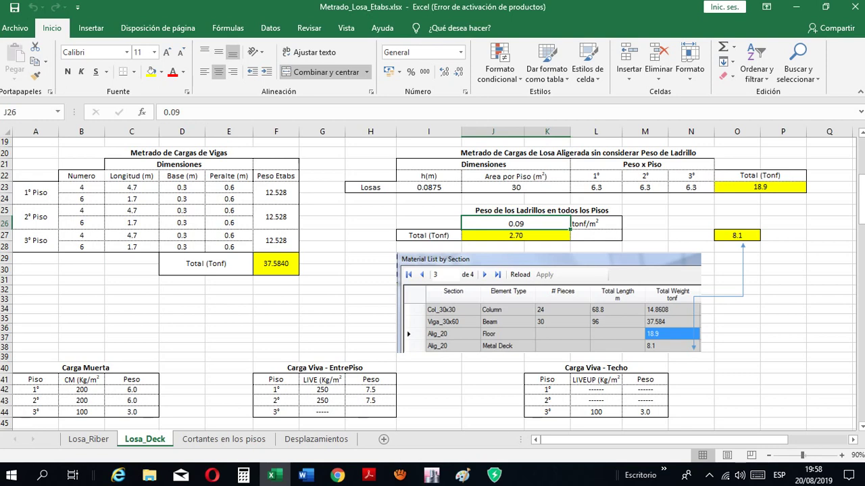
Inspect the formulas for the total slab weight and total brick weight on the Losa_Riber sheet
{"action": "left_click", "coordinate": [89, 439]}
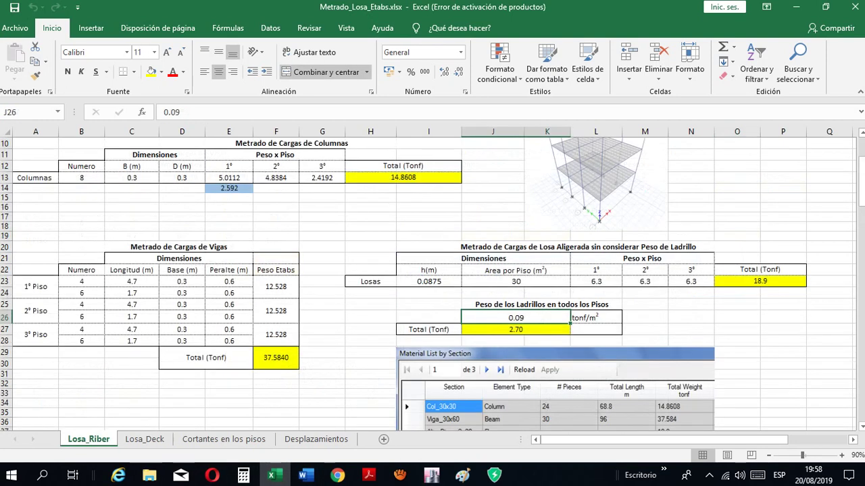
{"action": "scroll", "coordinate": [428, 284], "scroll_direction": "down", "scroll_amount": 2}
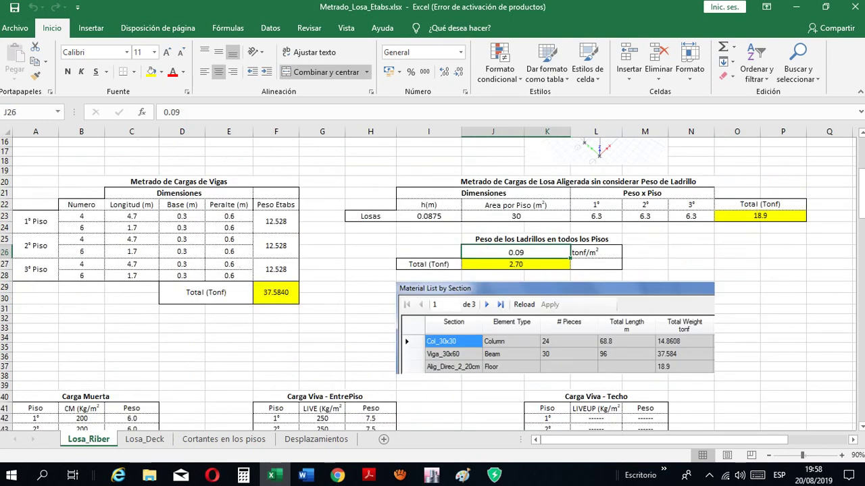
{"action": "left_click", "coordinate": [515, 264]}
{"action": "left_click", "coordinate": [760, 216]}
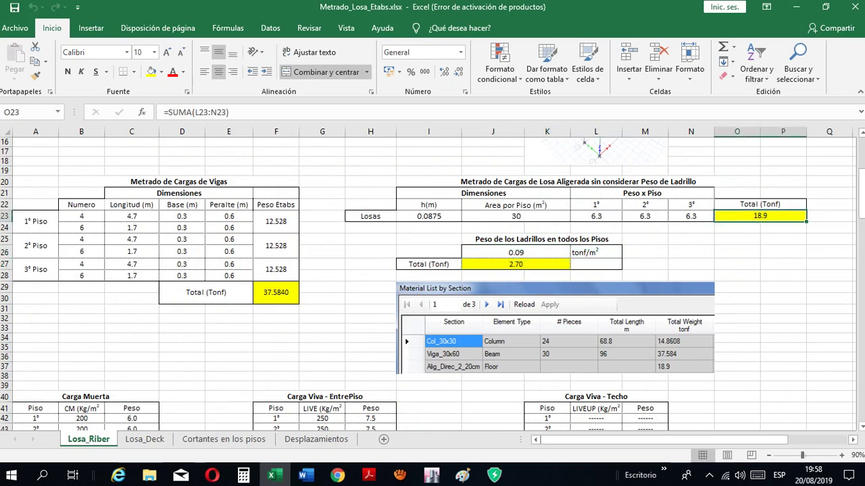
{"action": "left_click", "coordinate": [231, 112]}
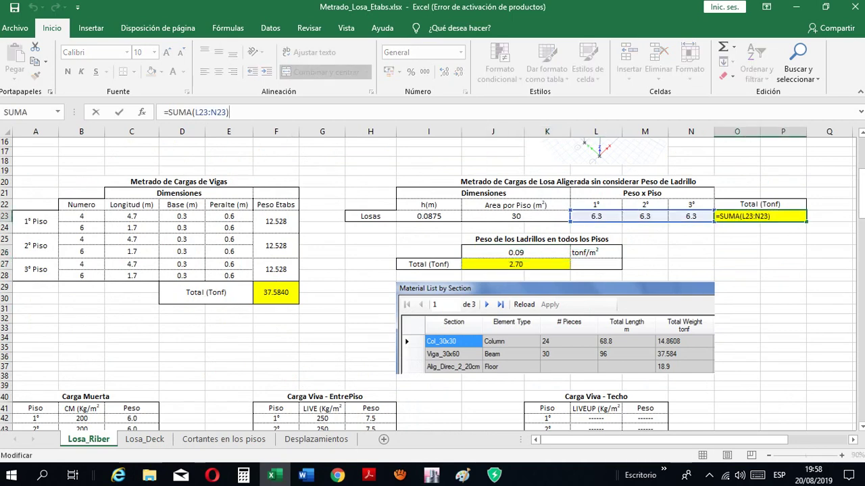
{"action": "key", "text": "ctrl+Return"}
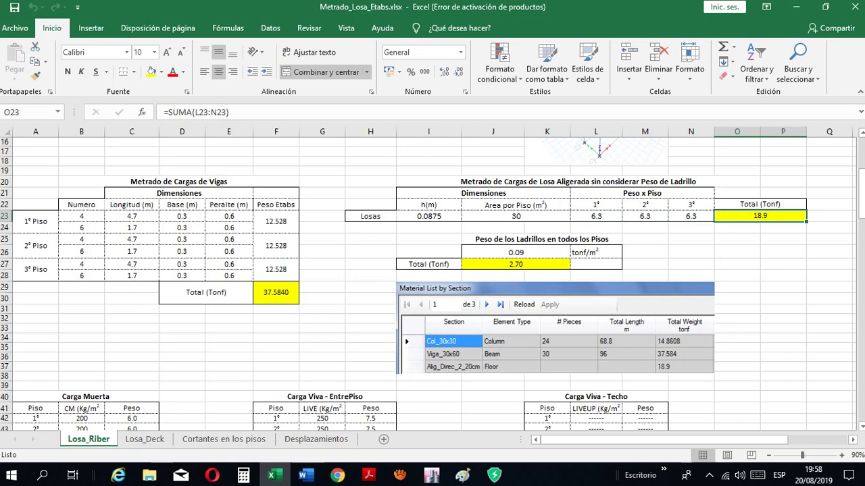
{"action": "left_click", "coordinate": [515, 264]}
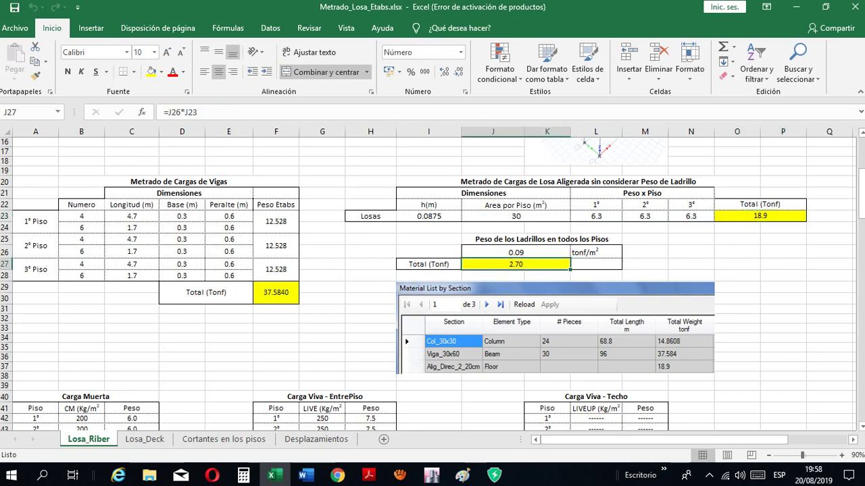
{"action": "left_click", "coordinate": [760, 216]}
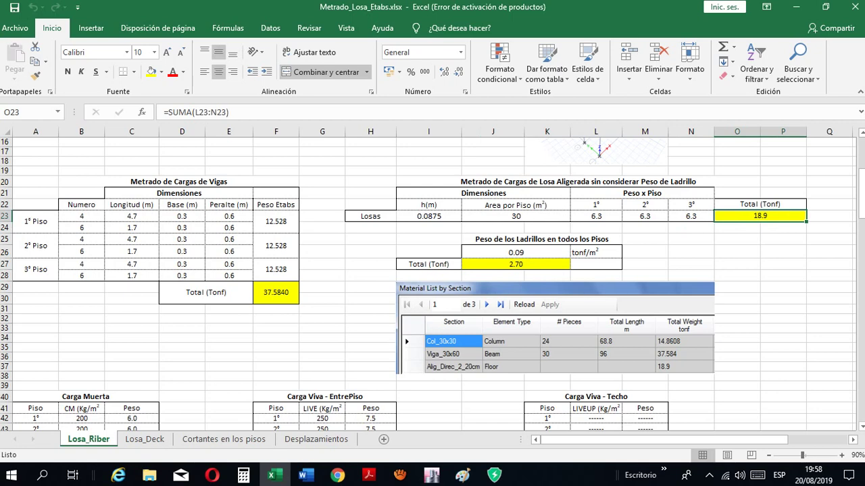
Go through the Losa_Riber brick weight, the first- and second-floor dead loads and the ETABS seismic weight
{"action": "scroll", "coordinate": [433, 284], "scroll_direction": "down", "scroll_amount": 2}
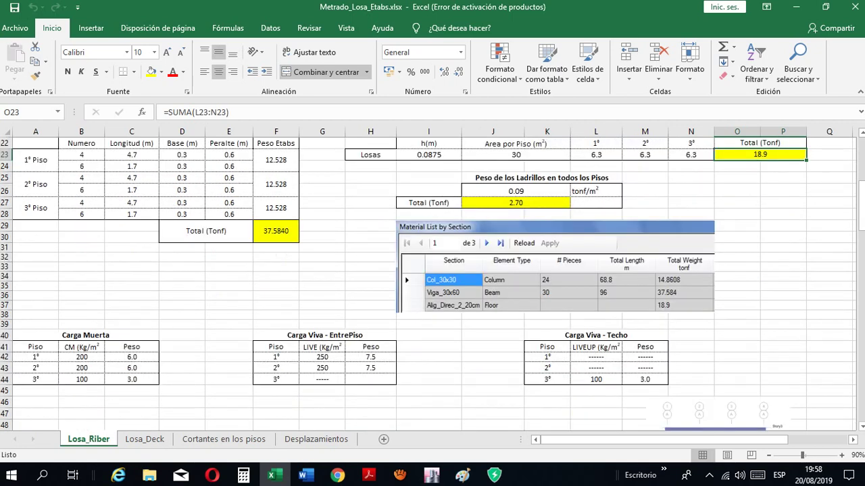
{"action": "left_click", "coordinate": [515, 203]}
{"action": "scroll", "coordinate": [515, 202], "scroll_direction": "down", "scroll_amount": 4}
{"action": "scroll", "coordinate": [432, 284], "scroll_direction": "up", "scroll_amount": 2}
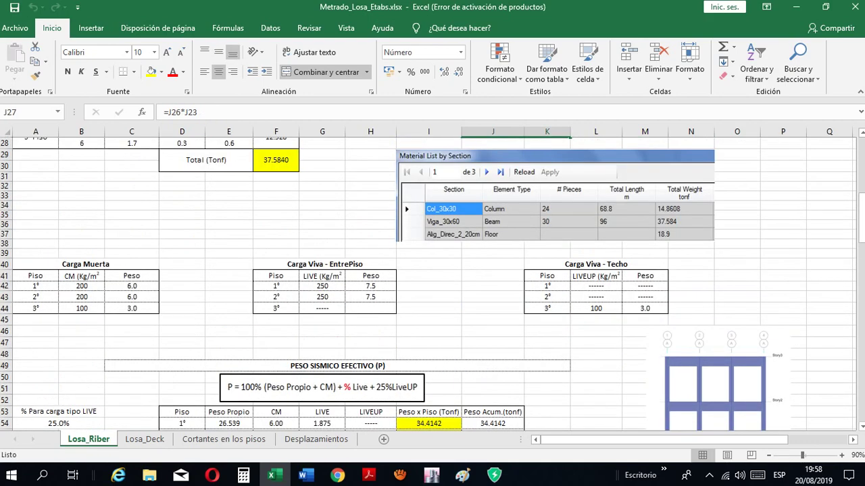
{"action": "left_click", "coordinate": [81, 286]}
{"action": "left_click", "coordinate": [81, 297]}
{"action": "scroll", "coordinate": [81, 297], "scroll_direction": "down", "scroll_amount": 4}
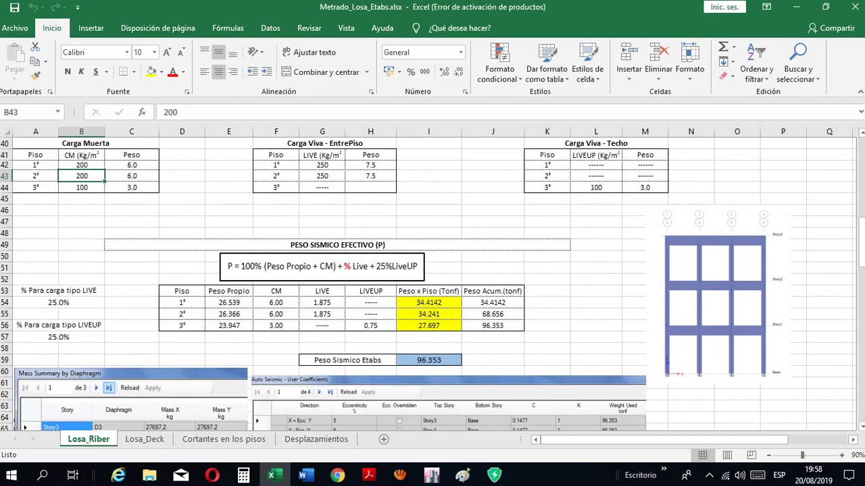
{"action": "scroll", "coordinate": [433, 284], "scroll_direction": "down", "scroll_amount": 1}
{"action": "left_click", "coordinate": [429, 327]}
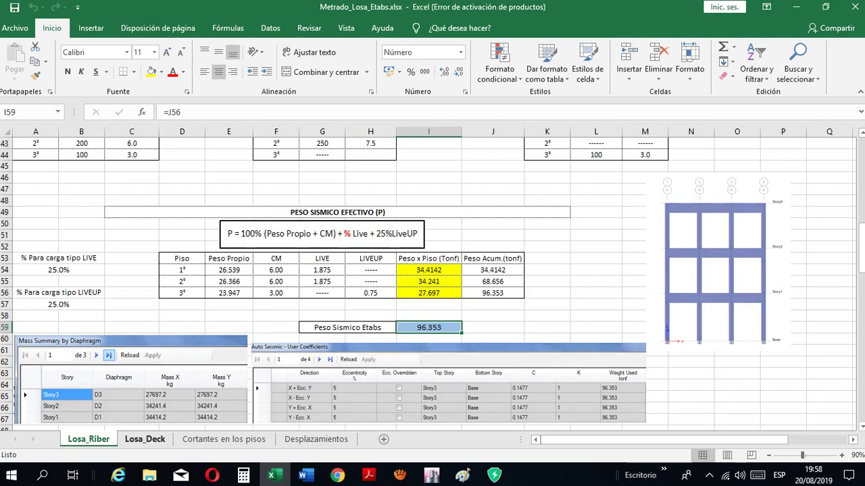
Check the ETABS seismic weight on the Losa_Deck sheet and return to the start of its load takeoff
{"action": "left_click", "coordinate": [145, 439]}
{"action": "scroll", "coordinate": [432, 283], "scroll_direction": "down", "scroll_amount": 5}
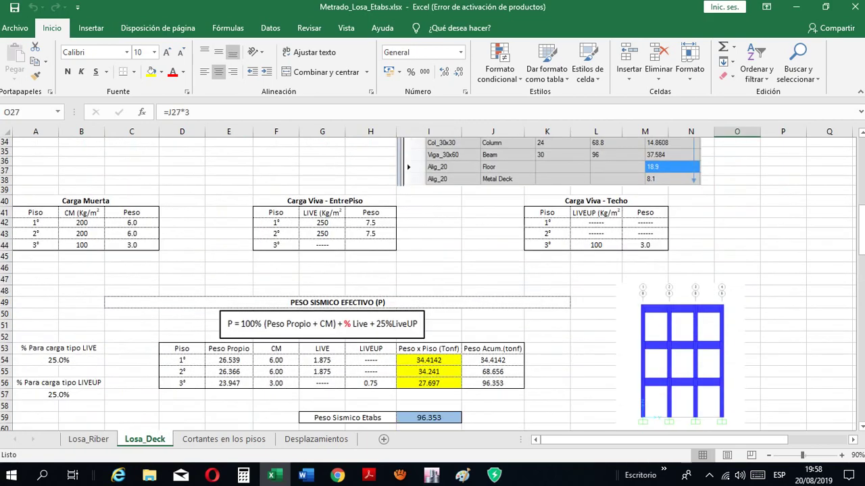
{"action": "left_click", "coordinate": [429, 417]}
{"action": "scroll", "coordinate": [429, 417], "scroll_direction": "down", "scroll_amount": 2}
{"action": "scroll", "coordinate": [429, 418], "scroll_direction": "up", "scroll_amount": 13}
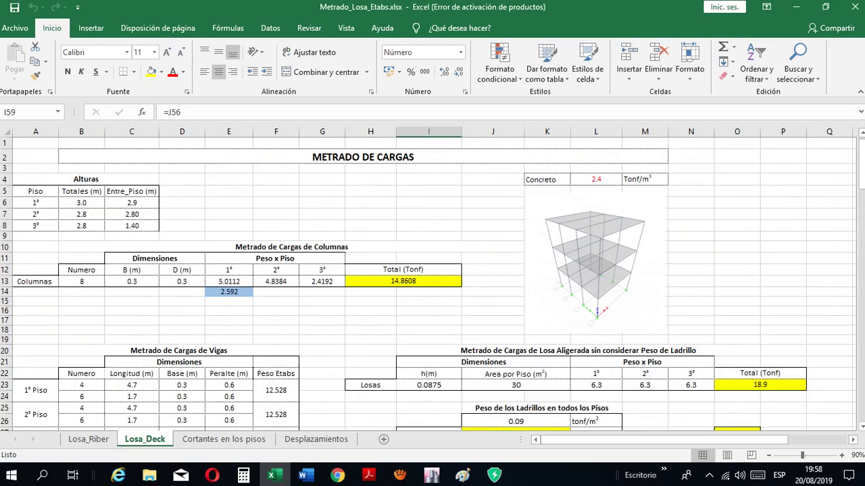
Review the Losa_Riber load takeoff from the column weights through the effective seismic weight table
{"action": "key", "text": "ctrl+Page_Up"}
{"action": "scroll", "coordinate": [432, 283], "scroll_direction": "up", "scroll_amount": 11}
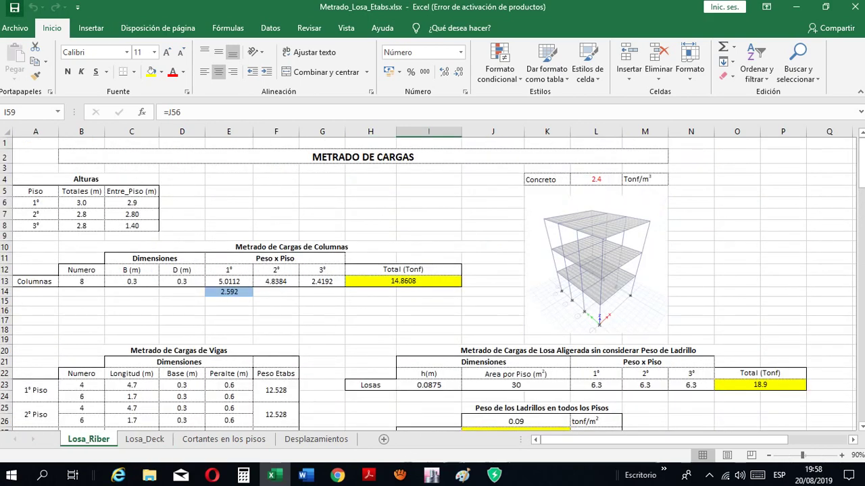
{"action": "scroll", "coordinate": [432, 284], "scroll_direction": "down", "scroll_amount": 6}
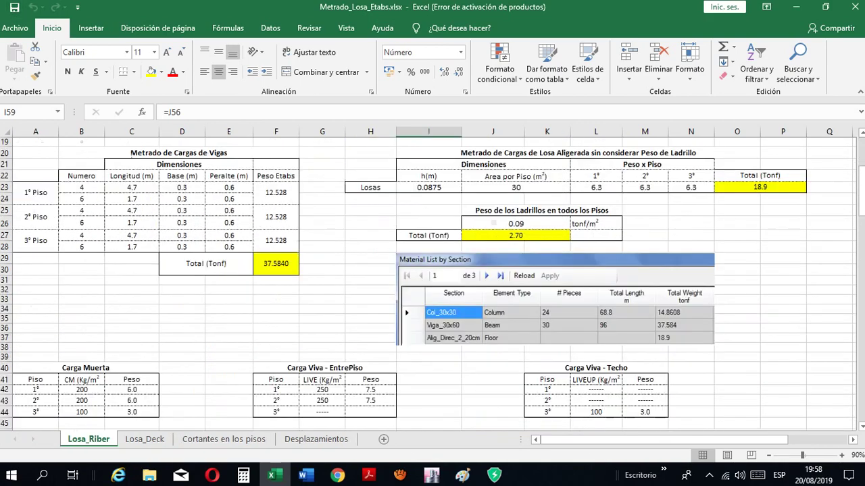
{"action": "scroll", "coordinate": [432, 284], "scroll_direction": "down", "scroll_amount": 6}
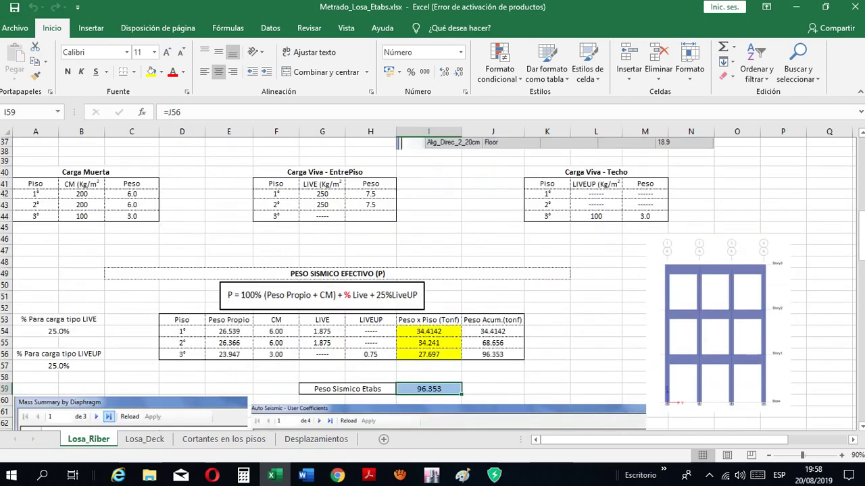
Check the Losa_Riber effective seismic weight against the ETABS mass summary and auto seismic tables, and return to the sheet's start
{"action": "scroll", "coordinate": [432, 283], "scroll_direction": "down", "scroll_amount": 2}
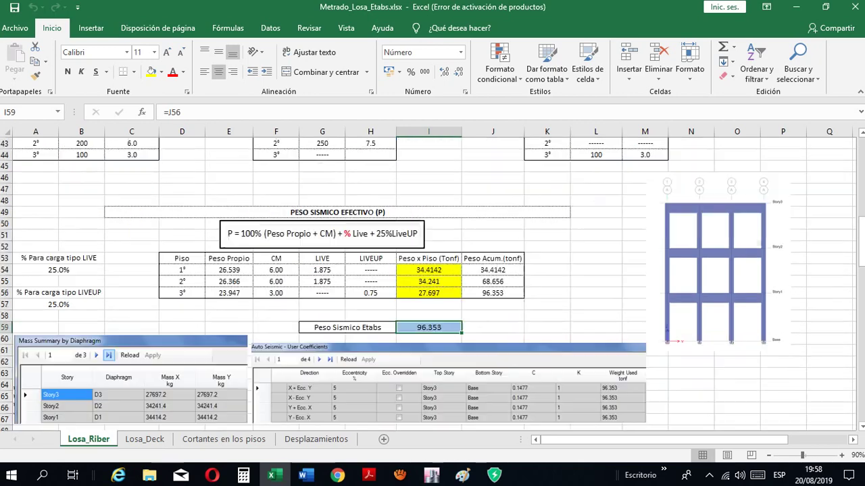
{"action": "scroll", "coordinate": [432, 283], "scroll_direction": "down", "scroll_amount": 2}
{"action": "scroll", "coordinate": [432, 284], "scroll_direction": "up", "scroll_amount": 16}
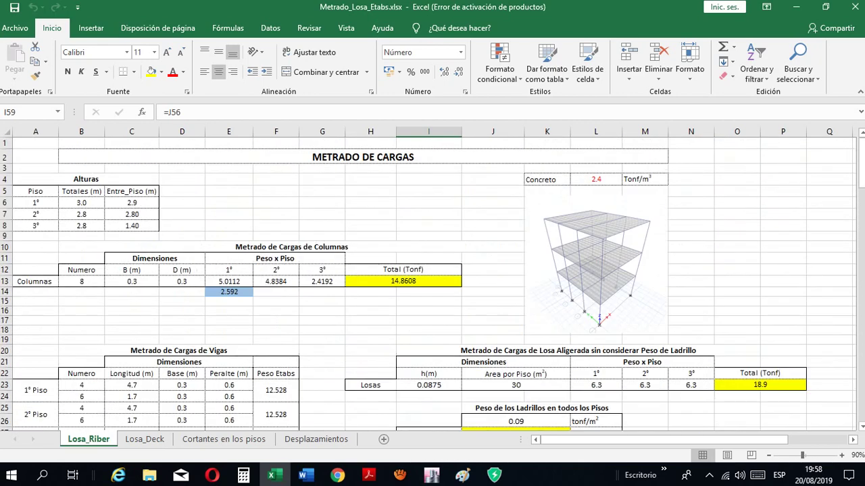
Switch to the TEMARIO DE ETABS PDF in Acrobat Reader and highlight the Capítulo II heading and its full topic list
{"action": "left_click", "coordinate": [368, 476]}
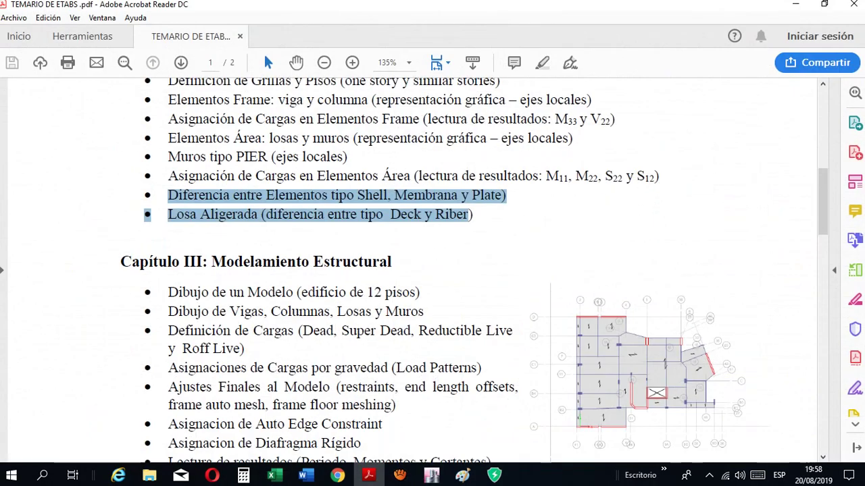
{"action": "scroll", "coordinate": [414, 270], "scroll_direction": "up", "scroll_amount": 3}
{"action": "left_click_drag", "start_coordinate": [168, 173], "coordinate": [474, 308]}
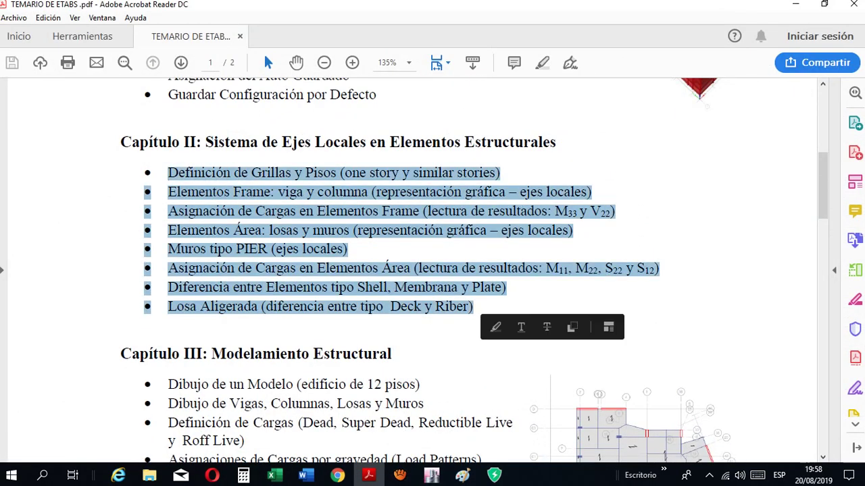
{"action": "left_click_drag", "start_coordinate": [120, 142], "coordinate": [473, 307]}
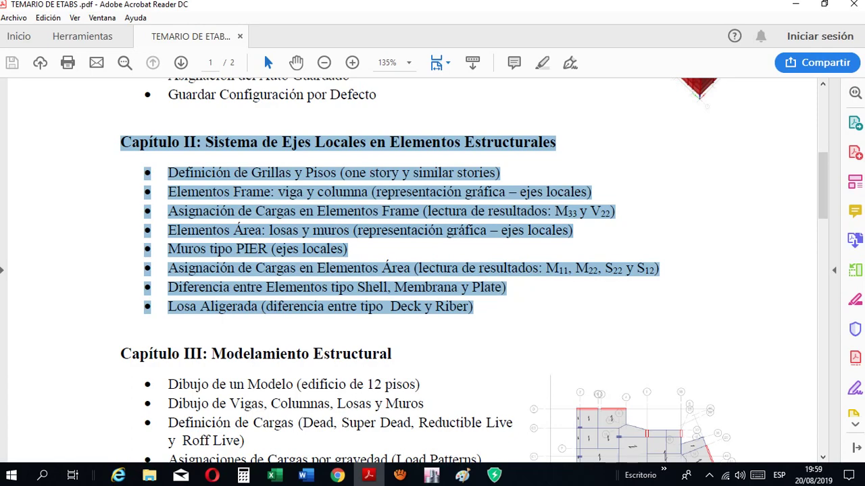
{"action": "scroll", "coordinate": [405, 270], "scroll_direction": "down", "scroll_amount": 2}
{"action": "scroll", "coordinate": [405, 271], "scroll_direction": "up", "scroll_amount": 4}
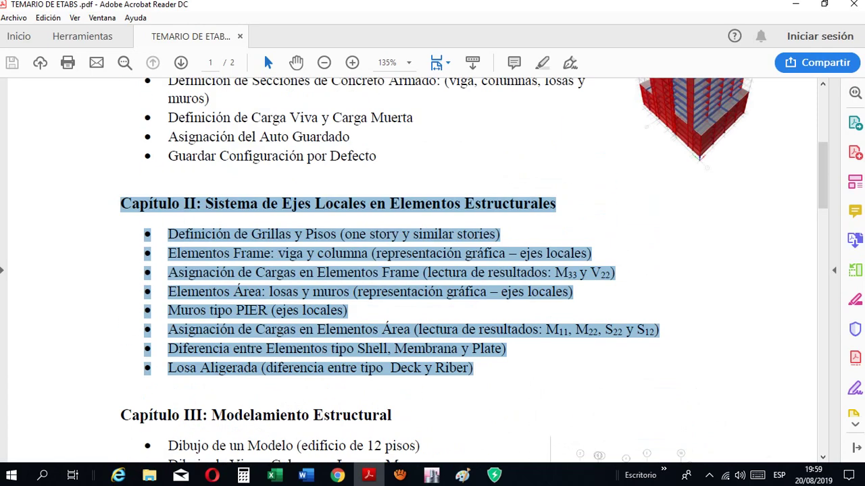
Select the Capítulo III topics through the Mass Source item of Capítulo IV, and look over the remaining syllabus up to Capítulo V
{"action": "scroll", "coordinate": [405, 270], "scroll_direction": "down", "scroll_amount": 3}
{"action": "scroll", "coordinate": [405, 270], "scroll_direction": "down", "scroll_amount": 6}
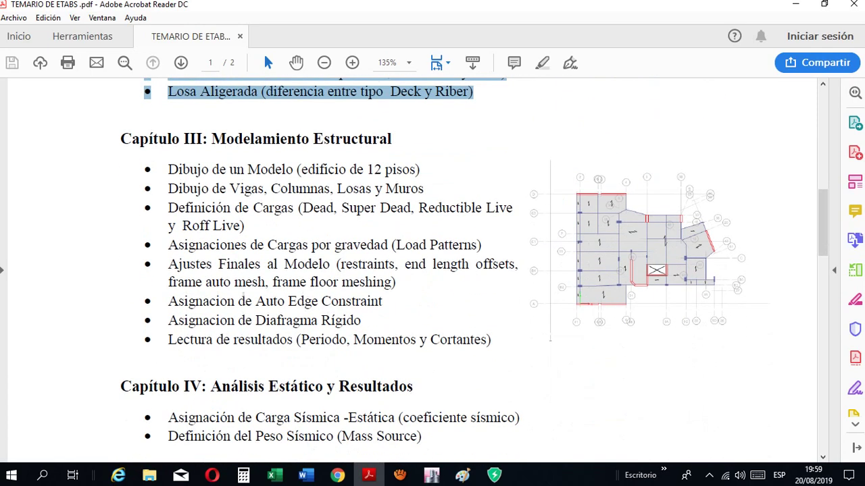
{"action": "left_click_drag", "start_coordinate": [121, 140], "coordinate": [243, 296]}
{"action": "left_click_drag", "start_coordinate": [391, 140], "coordinate": [422, 436]}
{"action": "scroll", "coordinate": [422, 436], "scroll_direction": "down", "scroll_amount": 6}
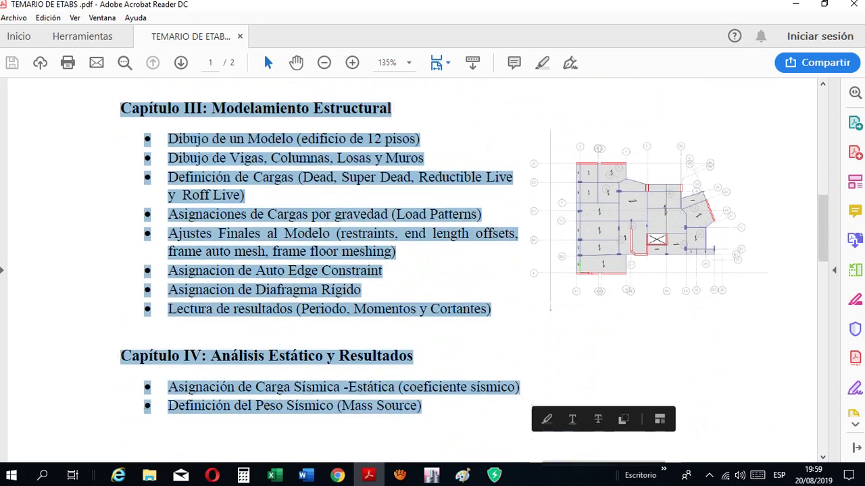
{"action": "scroll", "coordinate": [405, 270], "scroll_direction": "down", "scroll_amount": 11}
{"action": "scroll", "coordinate": [405, 271], "scroll_direction": "up", "scroll_amount": 10}
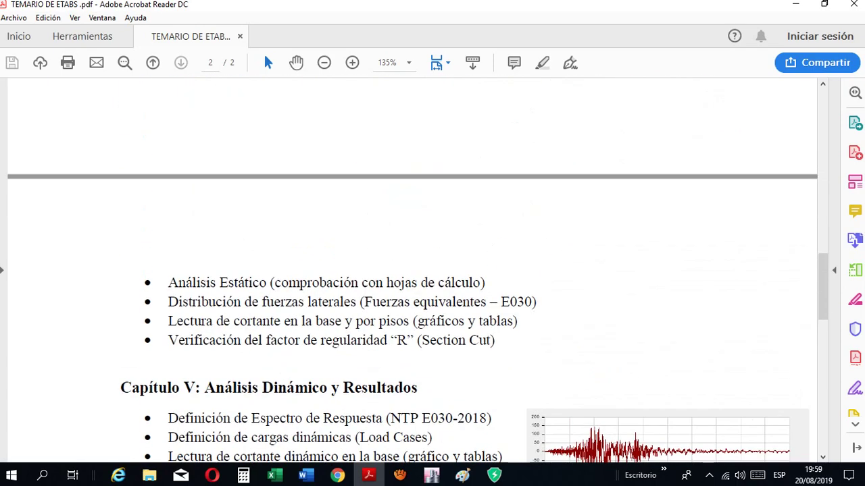
{"action": "scroll", "coordinate": [406, 270], "scroll_direction": "up", "scroll_amount": 6}
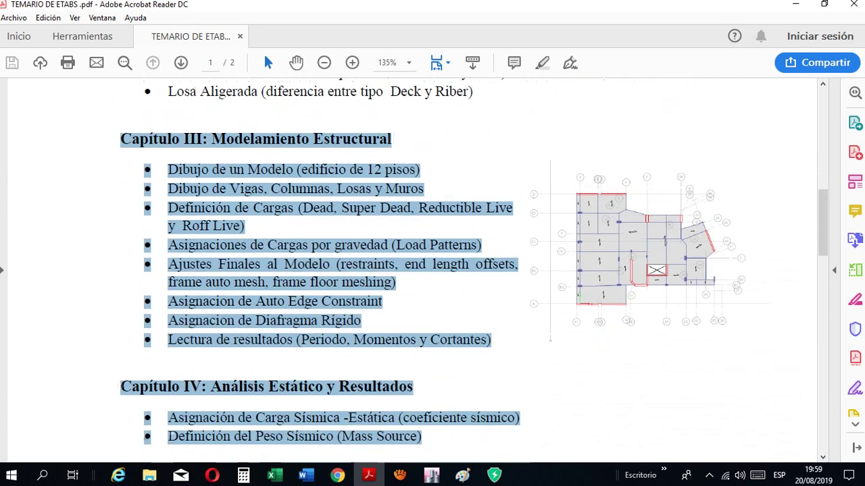
{"action": "scroll", "coordinate": [405, 270], "scroll_direction": "up", "scroll_amount": 5}
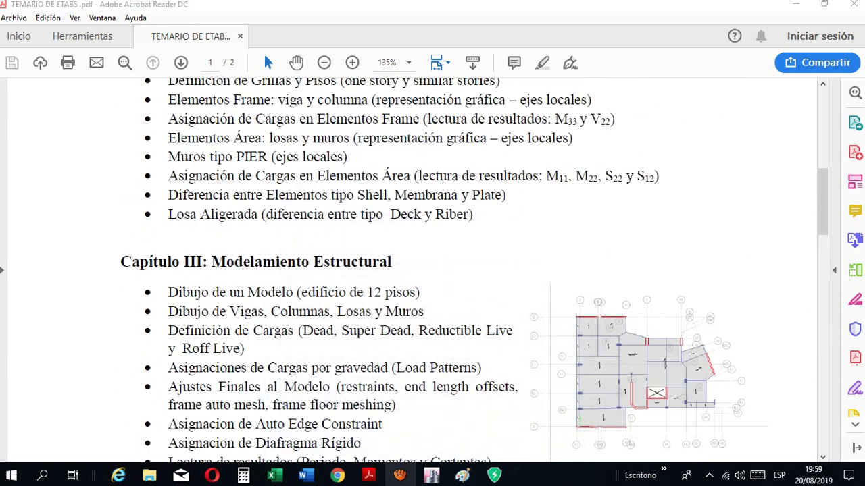
Switch to the Sesión_2.1 model in ETABS and show it in the default 3D view
{"action": "mouse_move", "coordinate": [431, 475]}
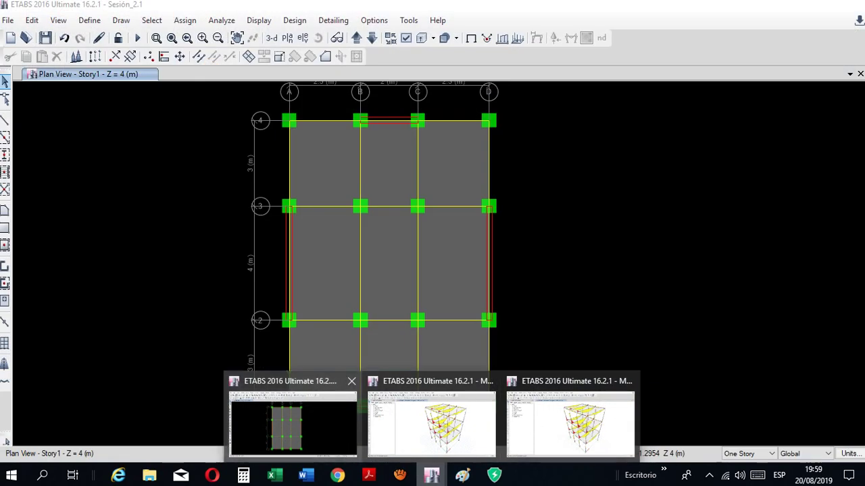
{"action": "left_click", "coordinate": [293, 419]}
{"action": "left_click", "coordinate": [271, 38]}
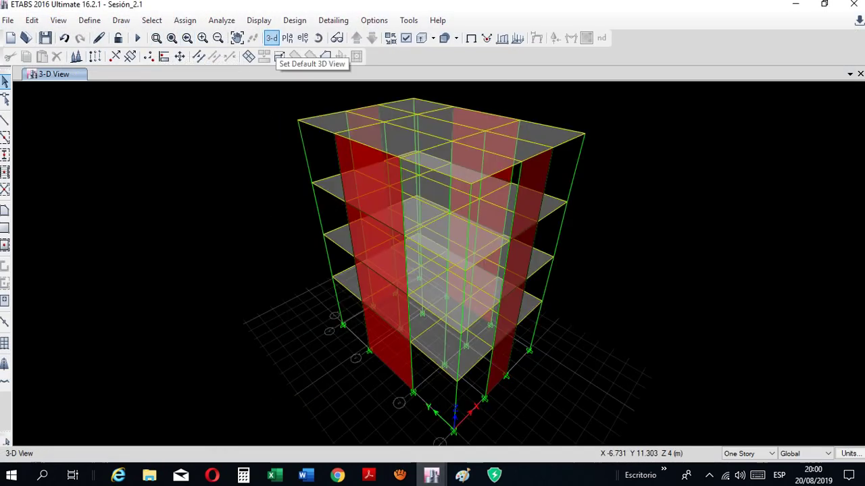